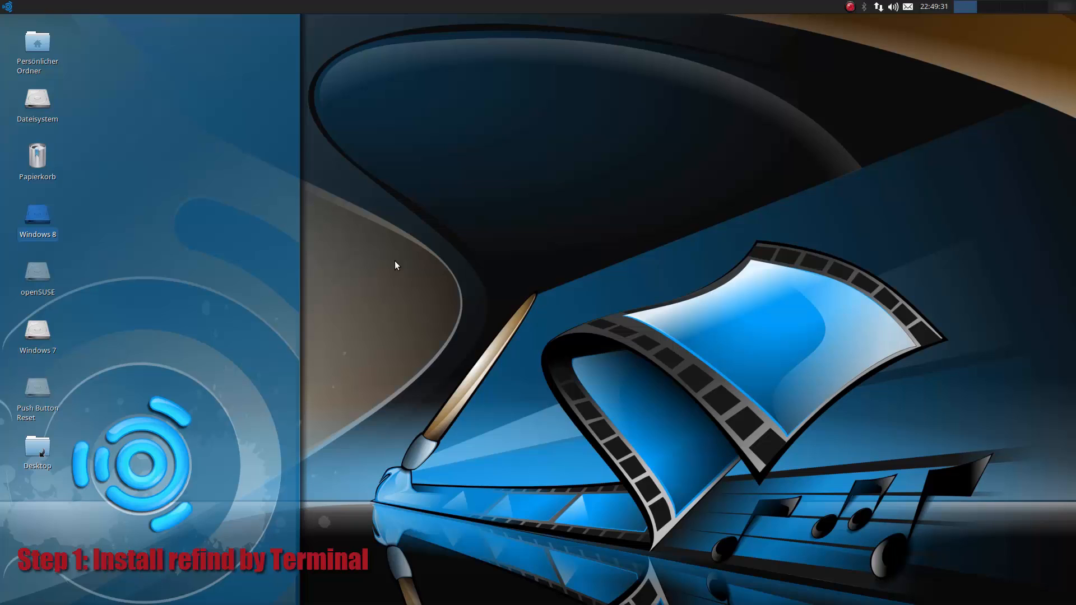
- Open a terminal window
left_click(322, 270)
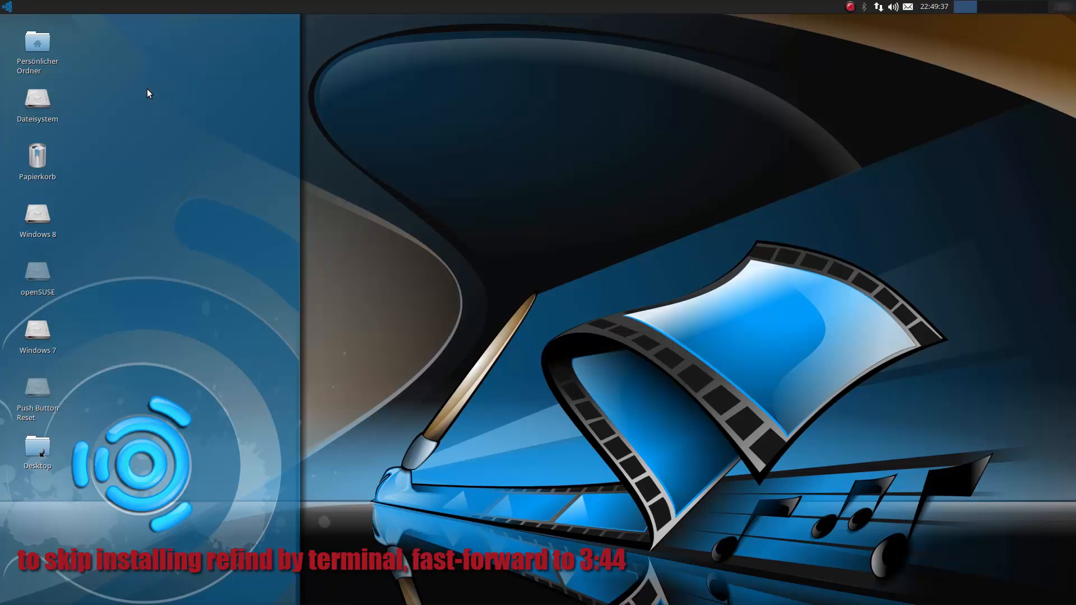
left_click(7, 7)
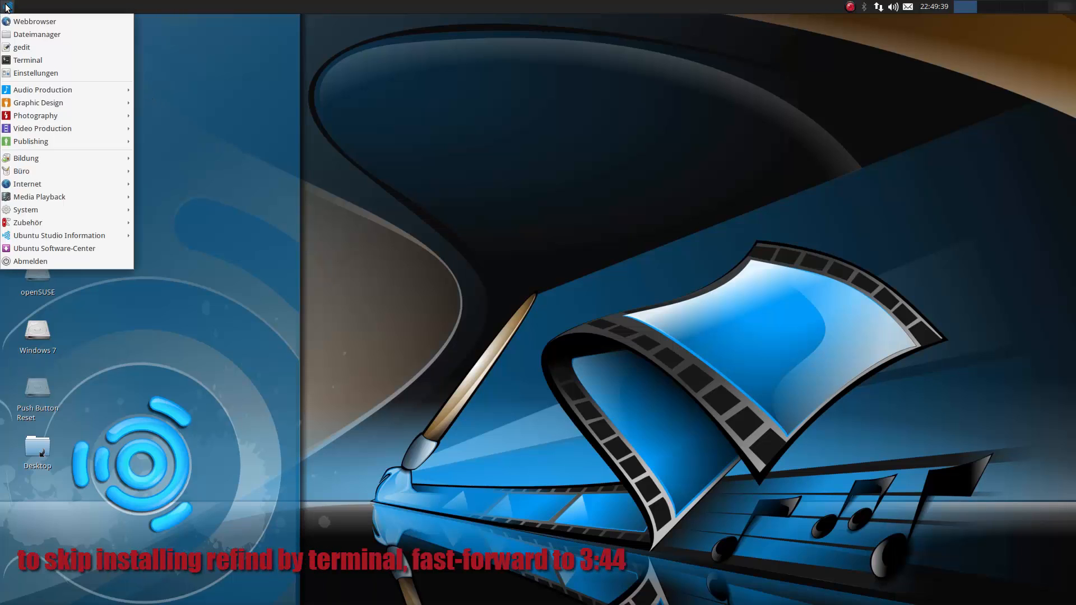
left_click(33, 59)
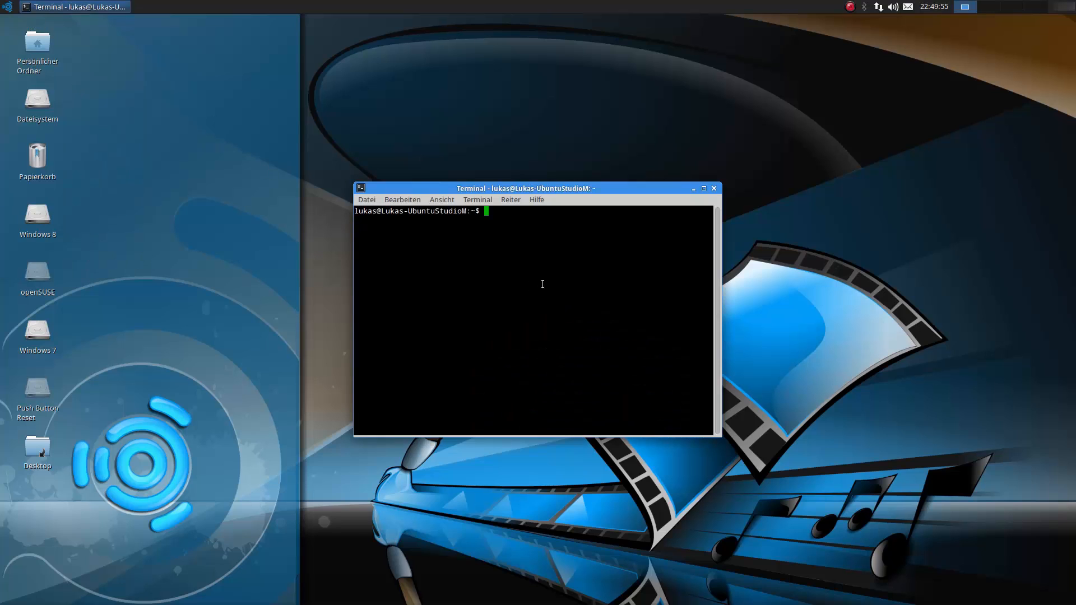
- Add the repository ppa:rodsmith/refind using sudo apt-add-repository, authenticate with the account password and accept the addition
type("sudo apt-")
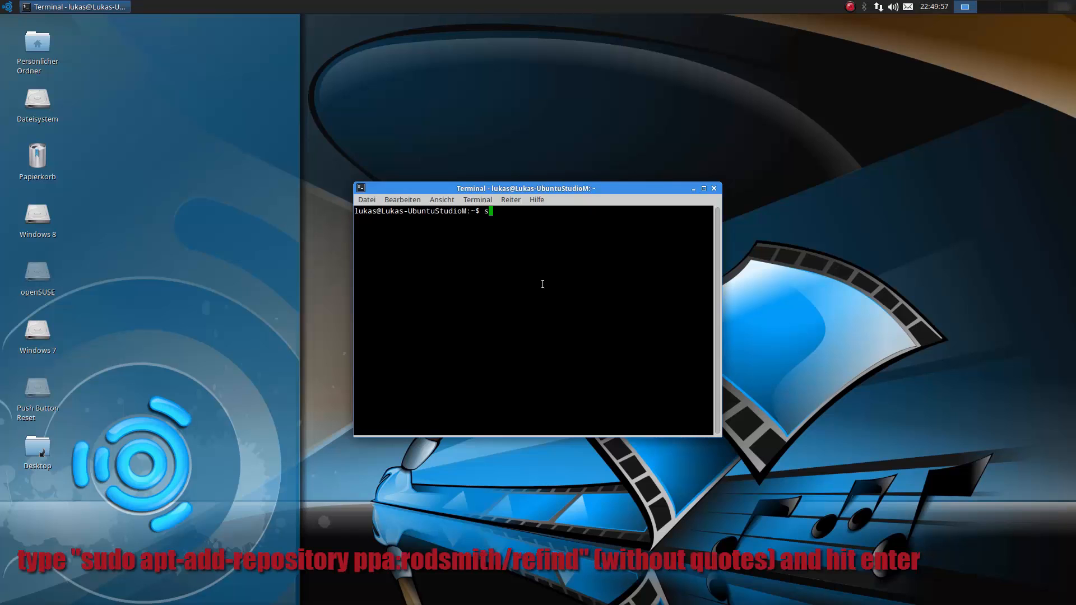
type("get")
key("BackSpace")
key("BackSpace")
key("BackSpace")
type("add-repository ppa")
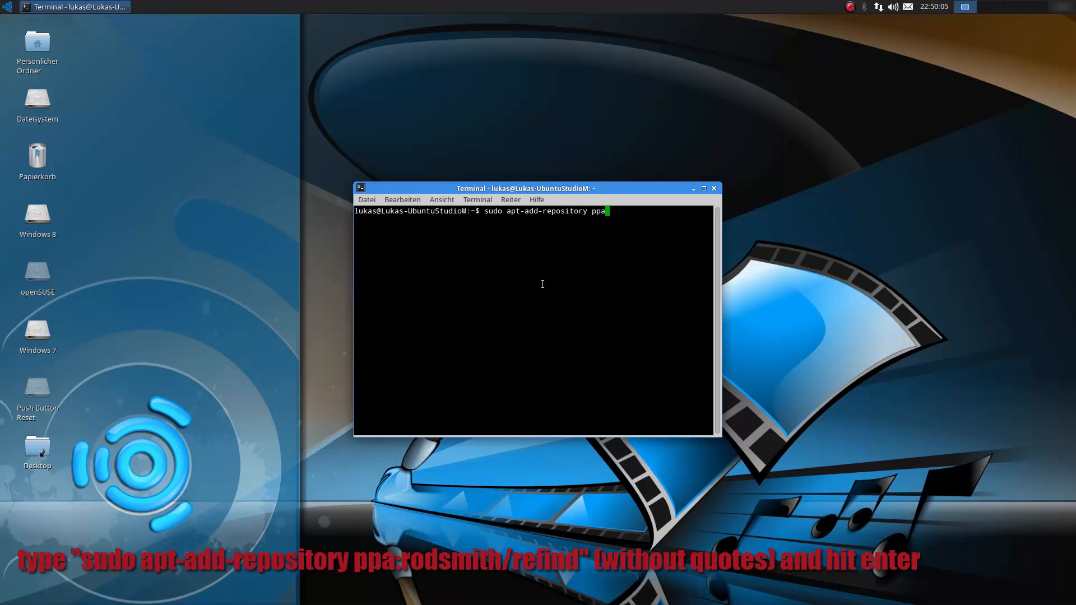
type(":rodsmith/refind")
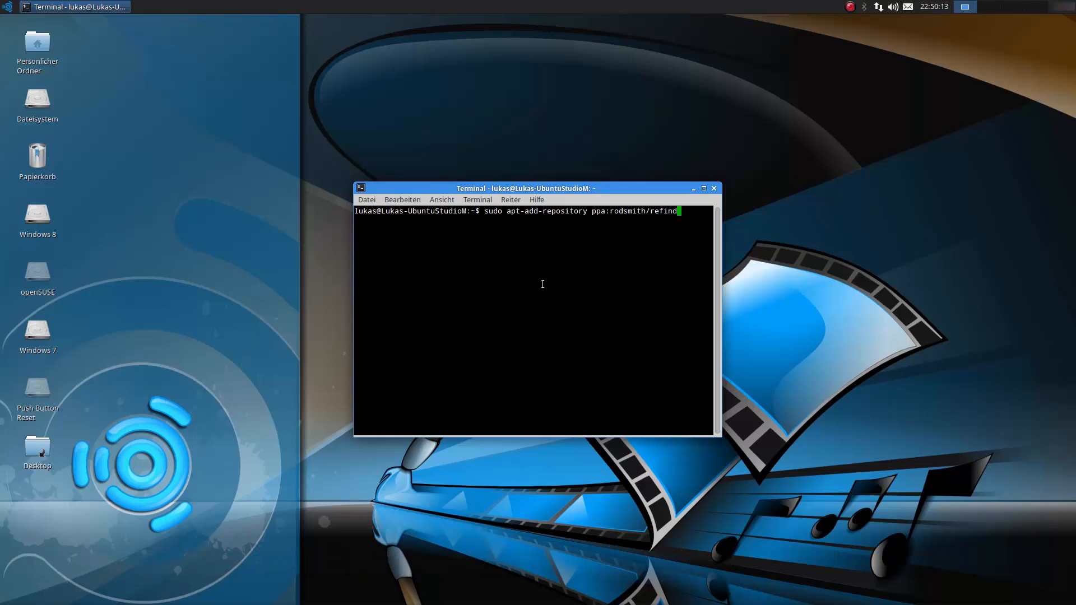
key("Return")
key("Return")
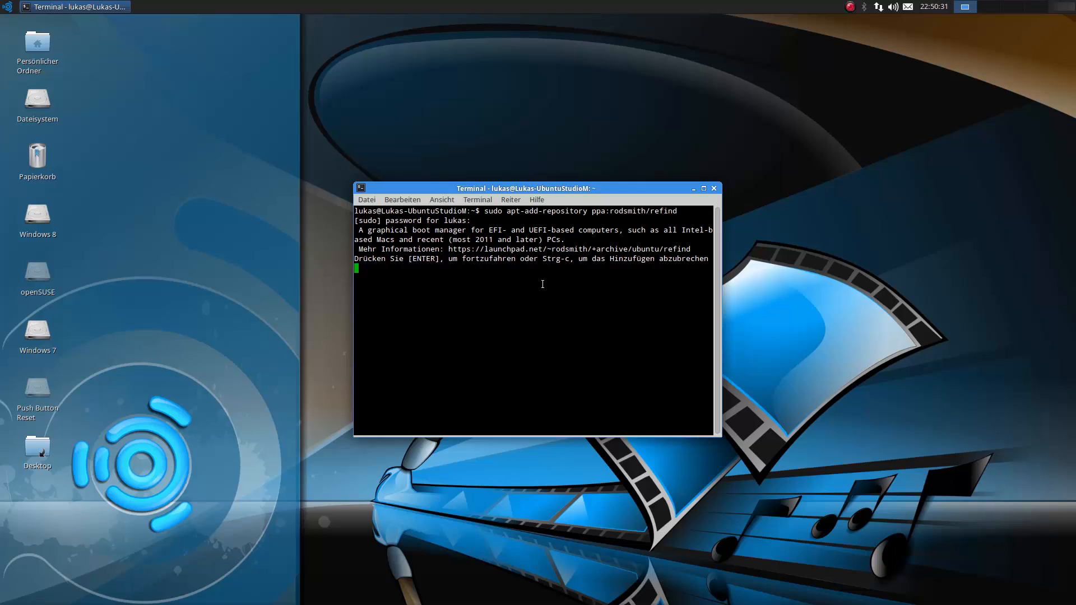
key("Return")
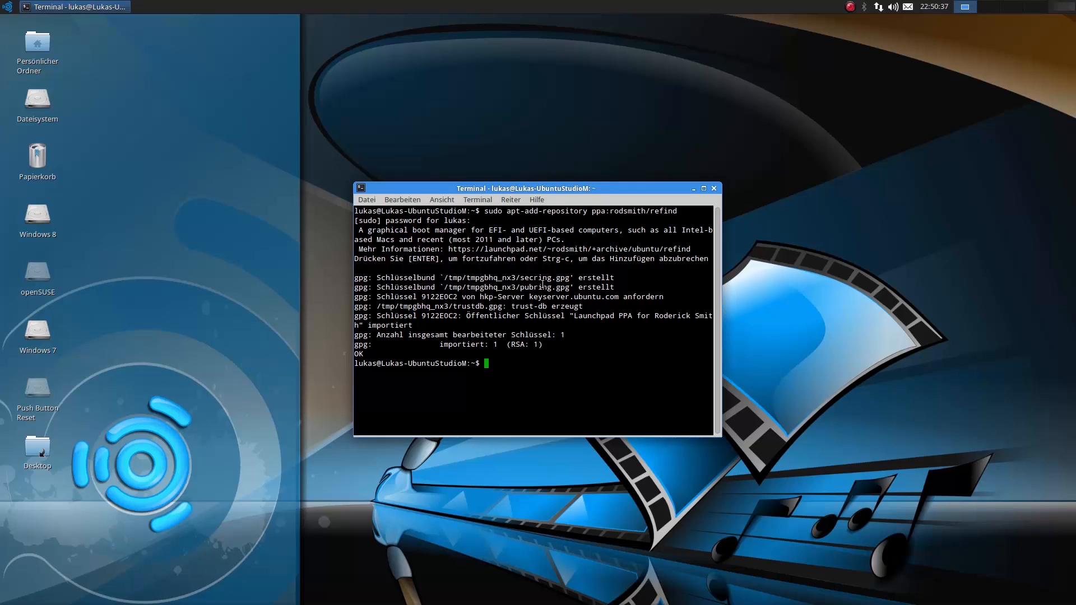
- Refresh the package lists with sudo apt-get update and install rEFInd with sudo apt-get install refind
type("sudo apt")
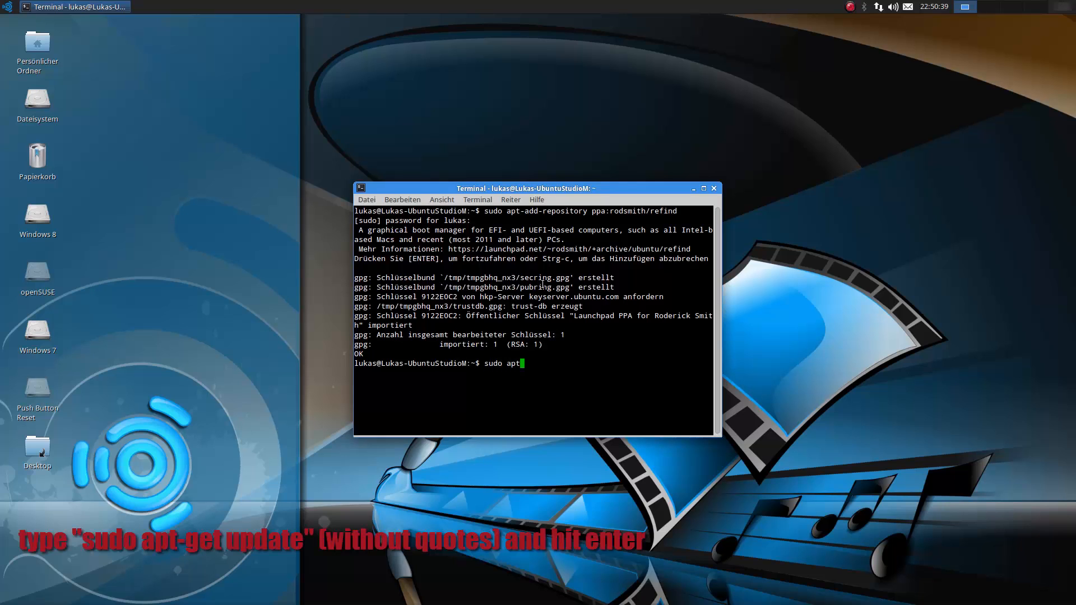
type("-get update")
key("Return")
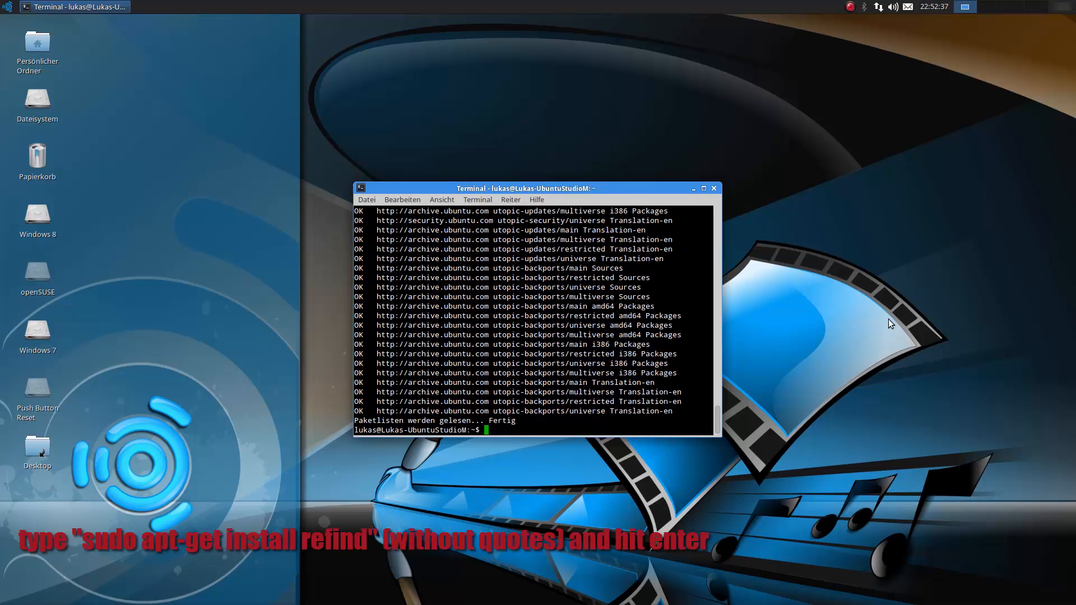
type("sudo apt-get install refind")
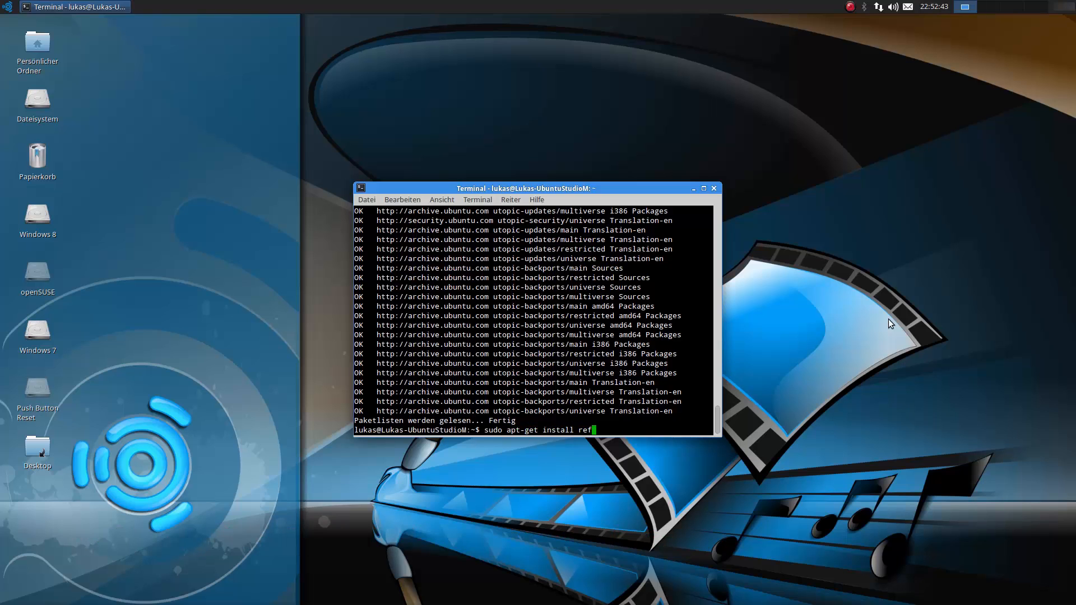
key("Return")
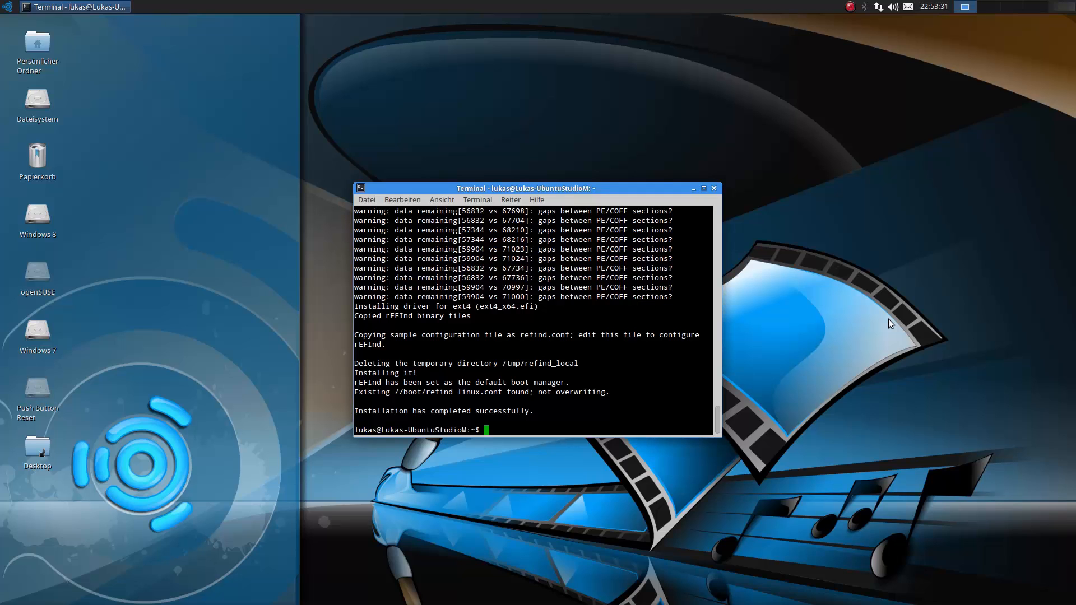
- Write the command sudo thunar at the prompt without running it
type("sudo thunar")
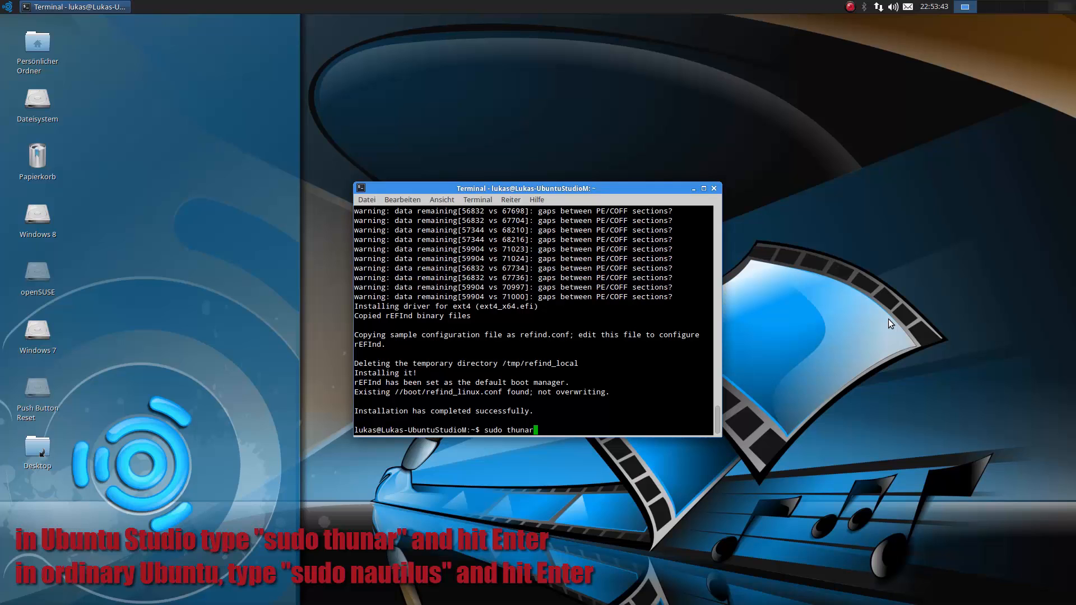
key("BackSpace")
key("BackSpace")
key("BackSpace")
key("BackSpace")
key("BackSpace")
key("BackSpace")
type("nautilus")
key("BackSpace")
key("BackSpace")
key("BackSpace")
key("BackSpace")
key("BackSpace")
key("BackSpace")
key("BackSpace")
key("BackSpace")
type("thunar")
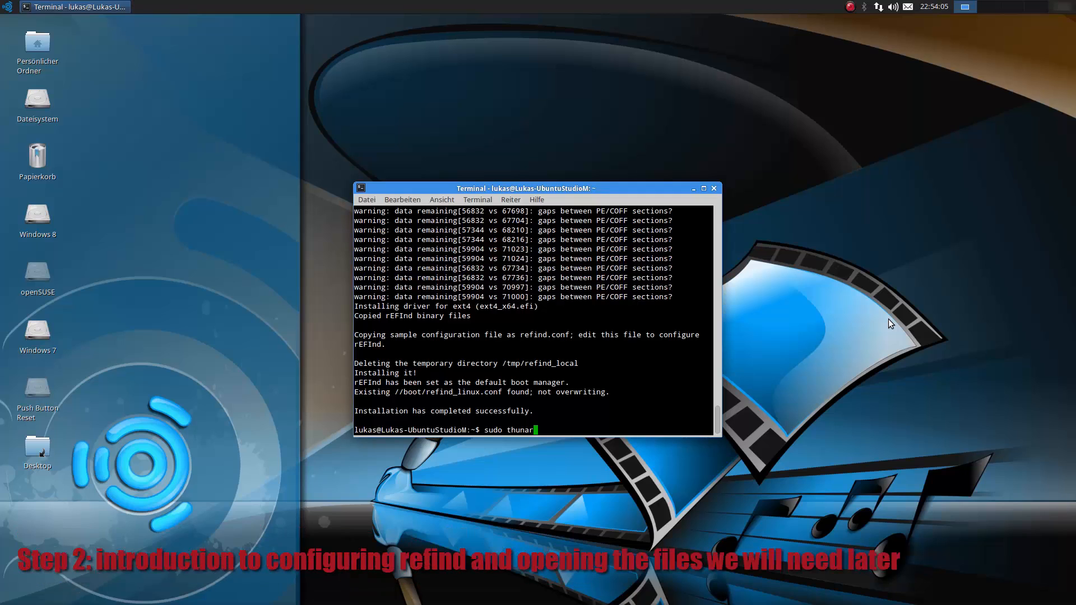
- Launch the file manager with administrator rights using the prepared command and open the file /boot/grub/grub.cfg
key("Return")
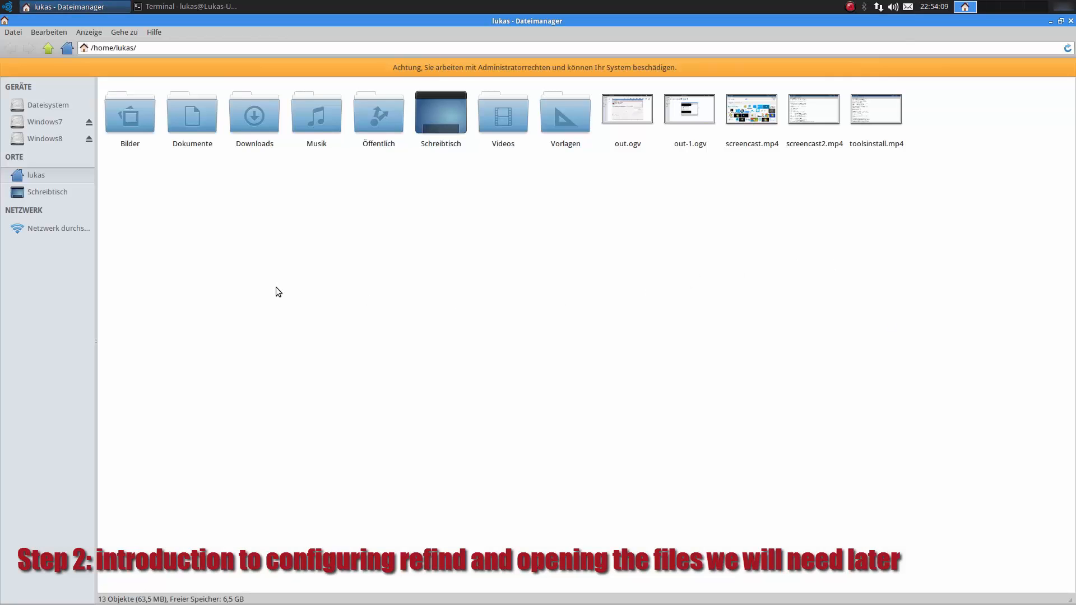
left_click(45, 106)
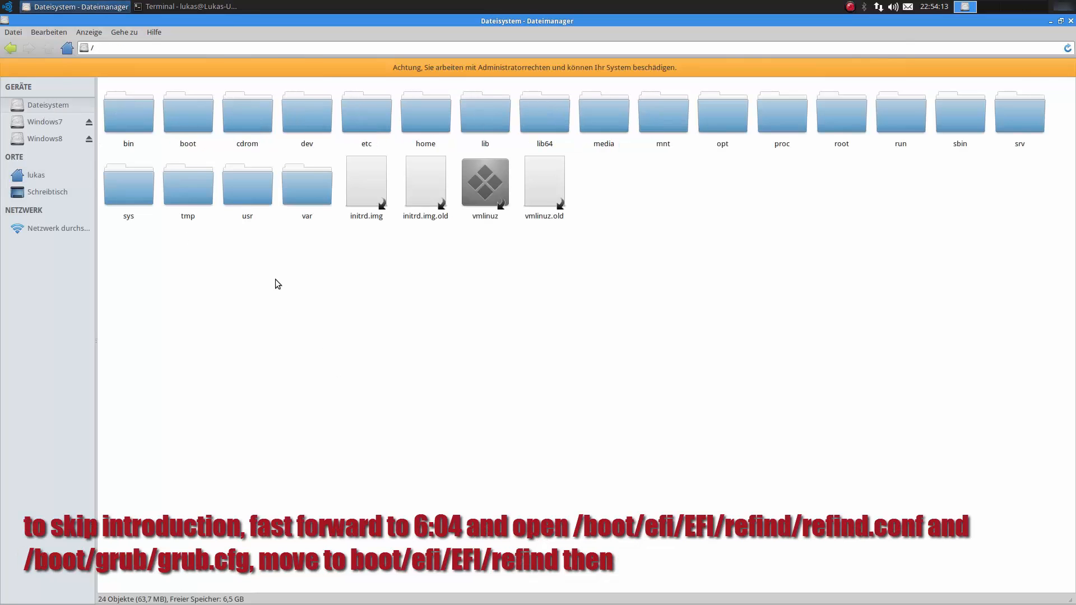
double_click(197, 128)
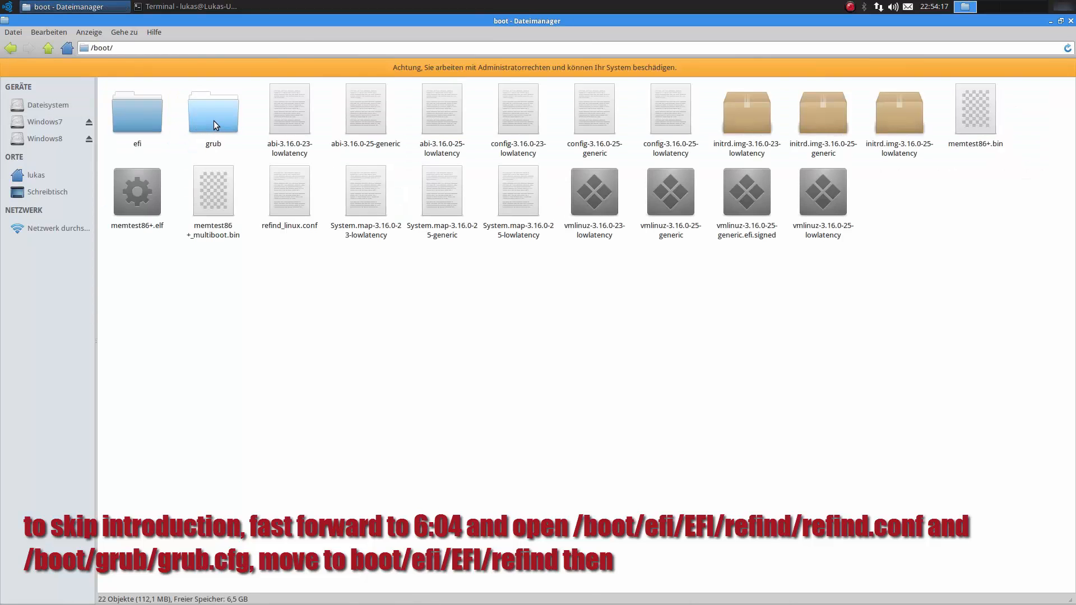
double_click(214, 120)
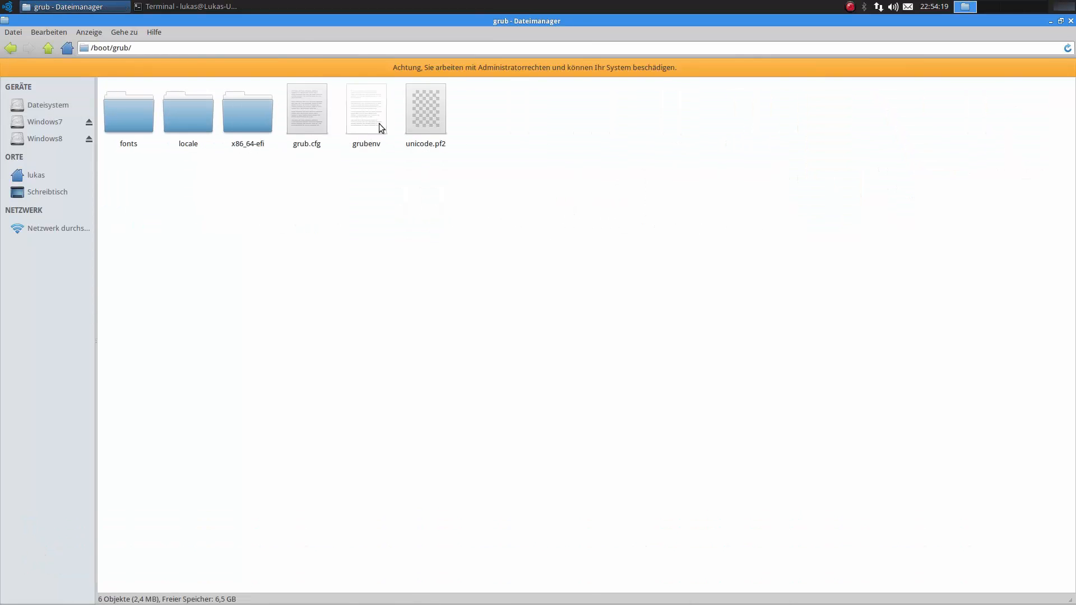
double_click(318, 119)
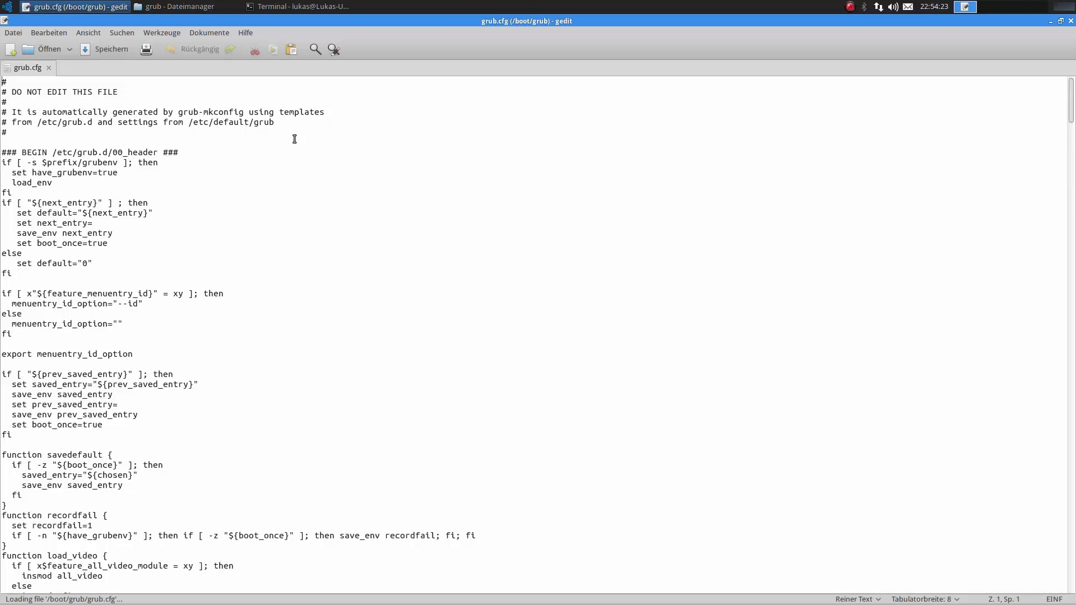
- Return to the file manager and go to the folder /boot/efi/EFI
left_click(188, 8)
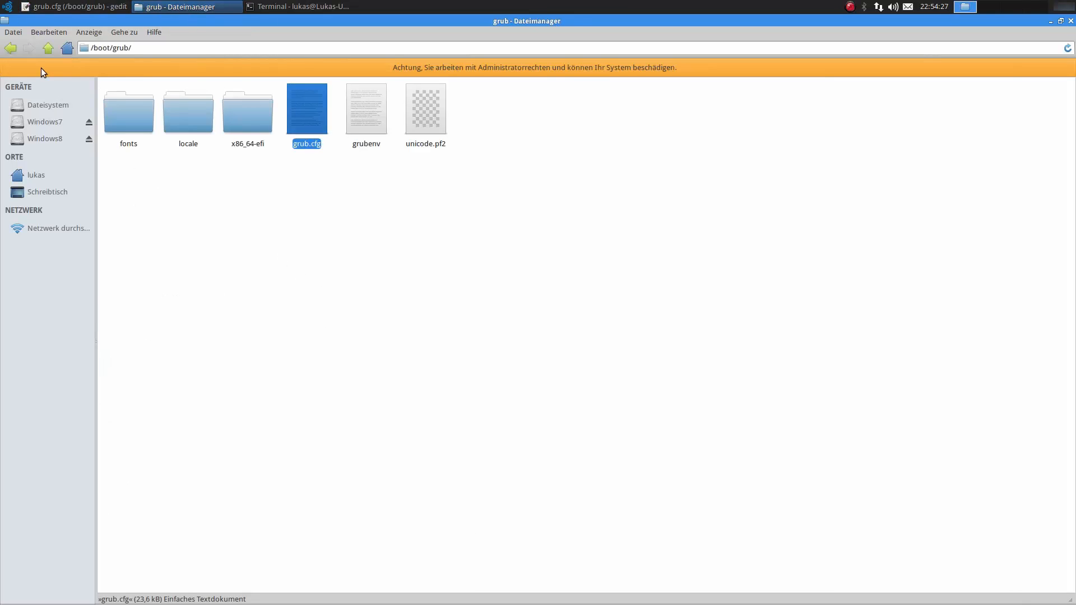
left_click(10, 47)
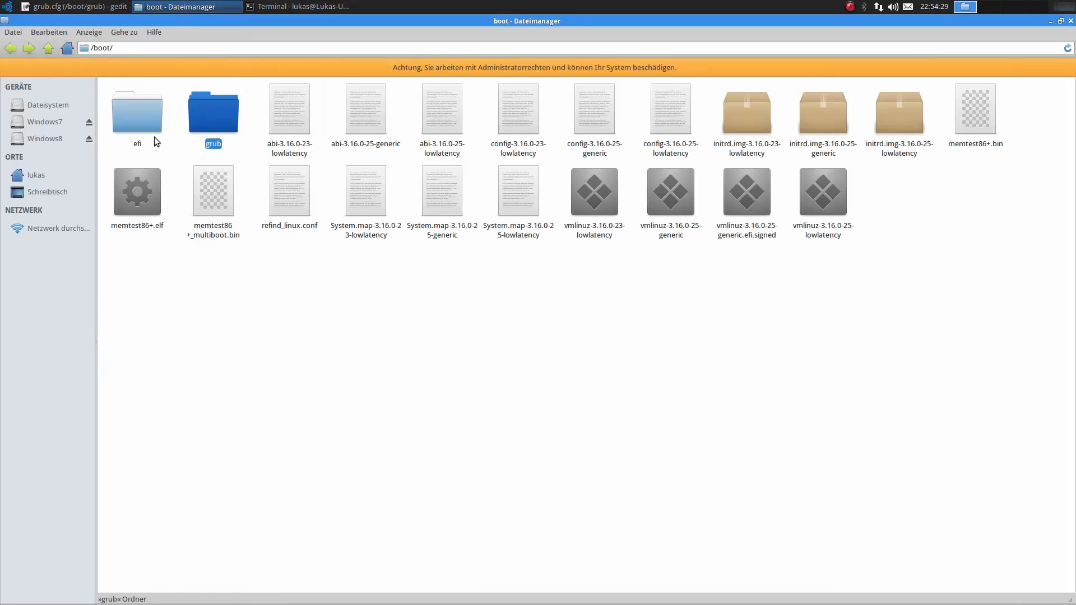
double_click(143, 120)
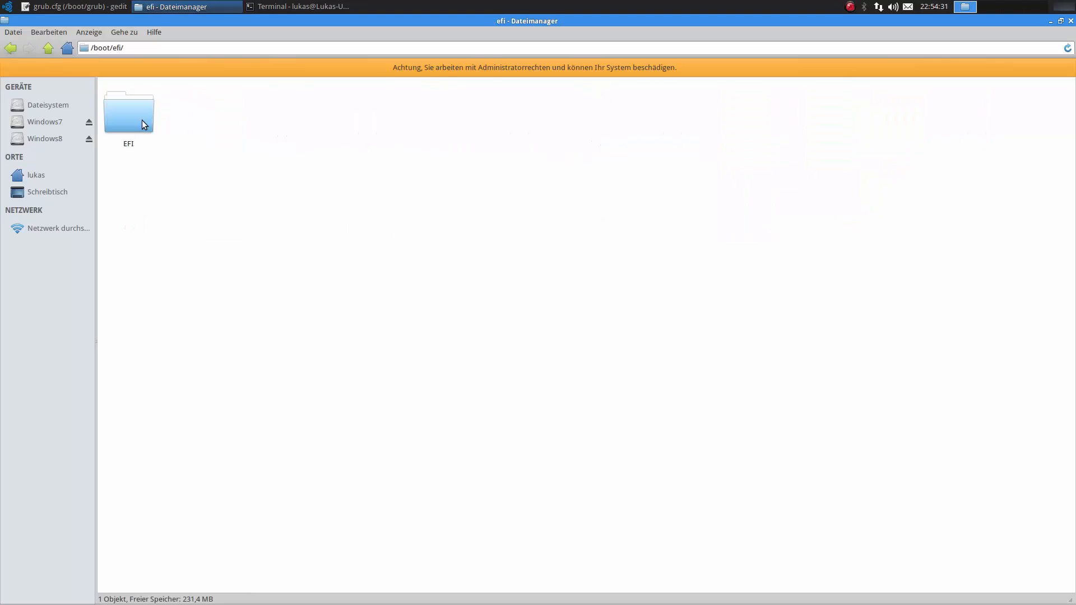
double_click(142, 120)
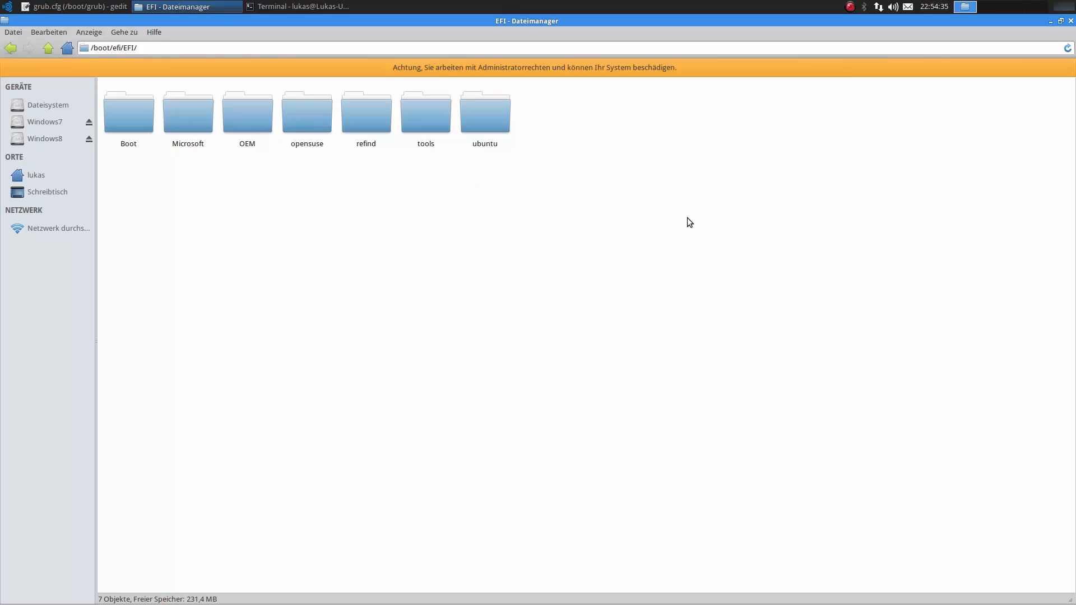
- Examine which boot loader folders exist in /boot/efi/EFI, picking out Microsoft, OEM, opensuse, refind and ubuntu
left_click(192, 111)
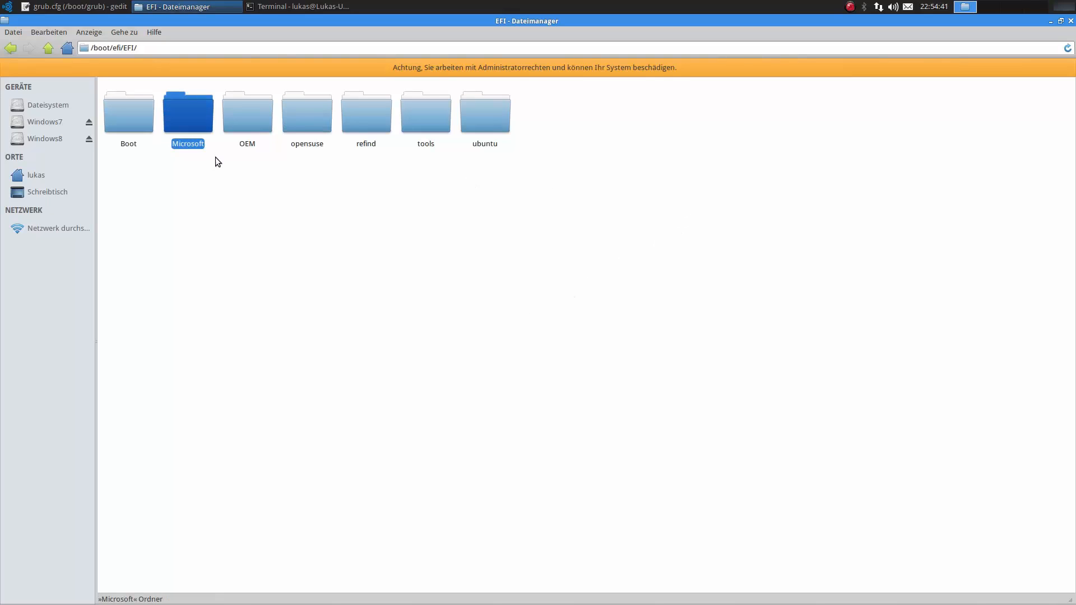
left_click(246, 124)
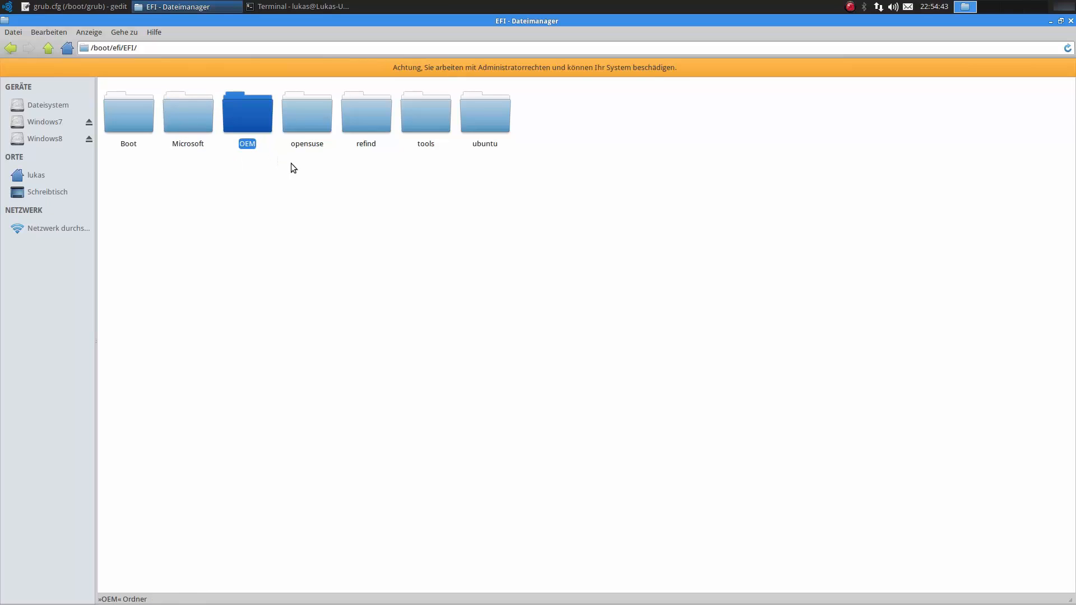
left_click(315, 120)
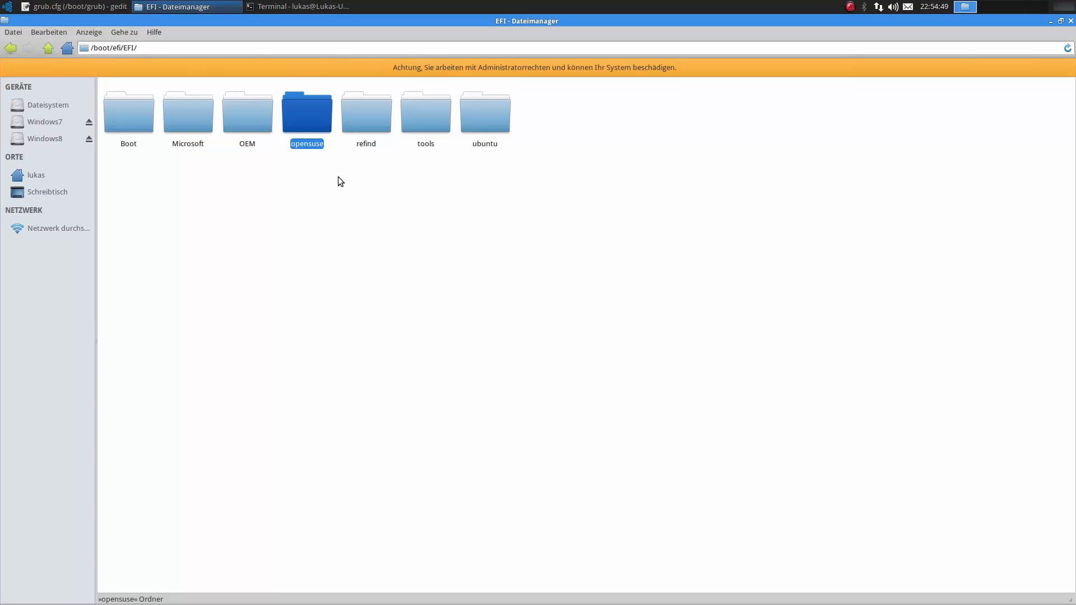
left_click(377, 119)
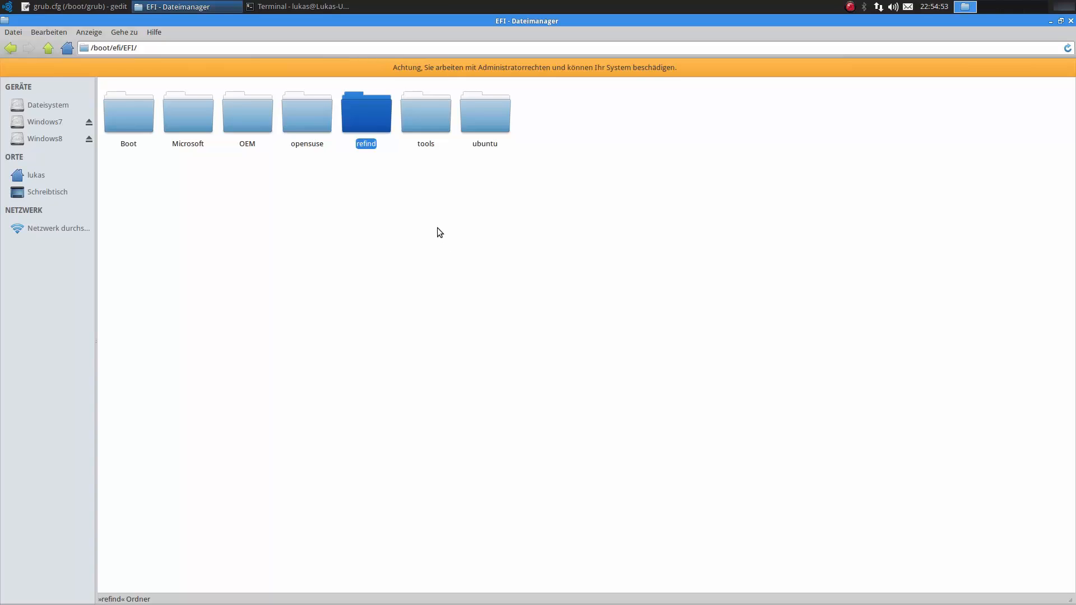
left_click(487, 130)
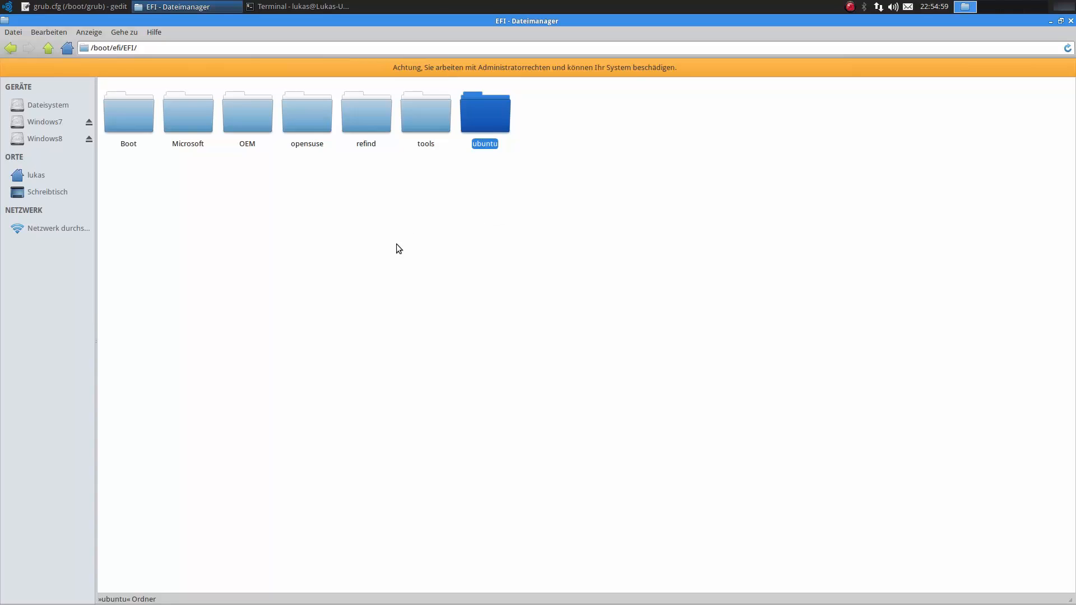
- Examine the boot files in the Boot and Windows7 subfolders of the Microsoft folder
double_click(188, 115)
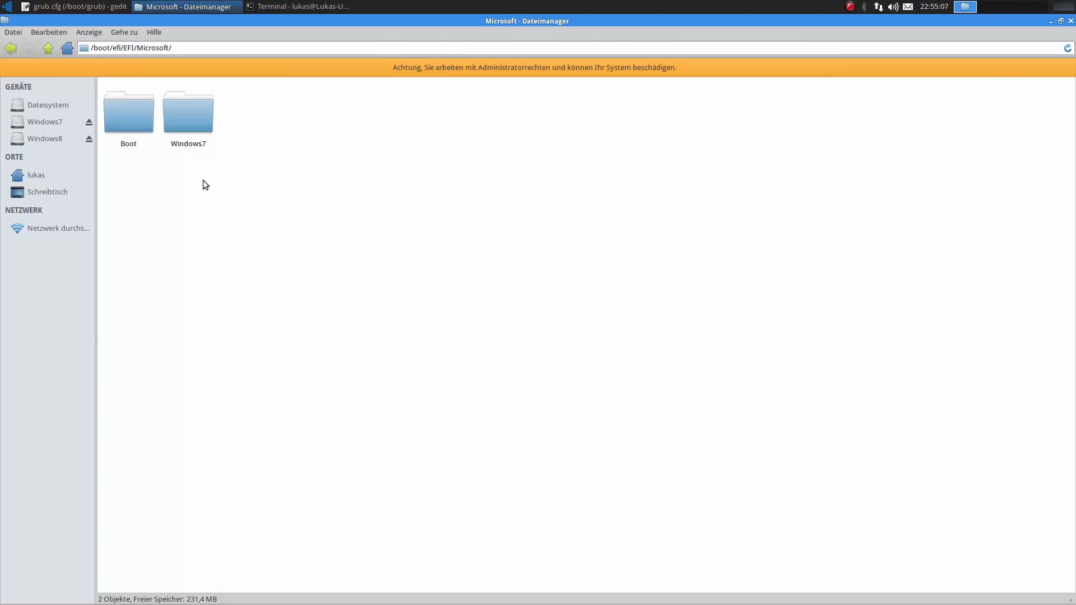
double_click(140, 110)
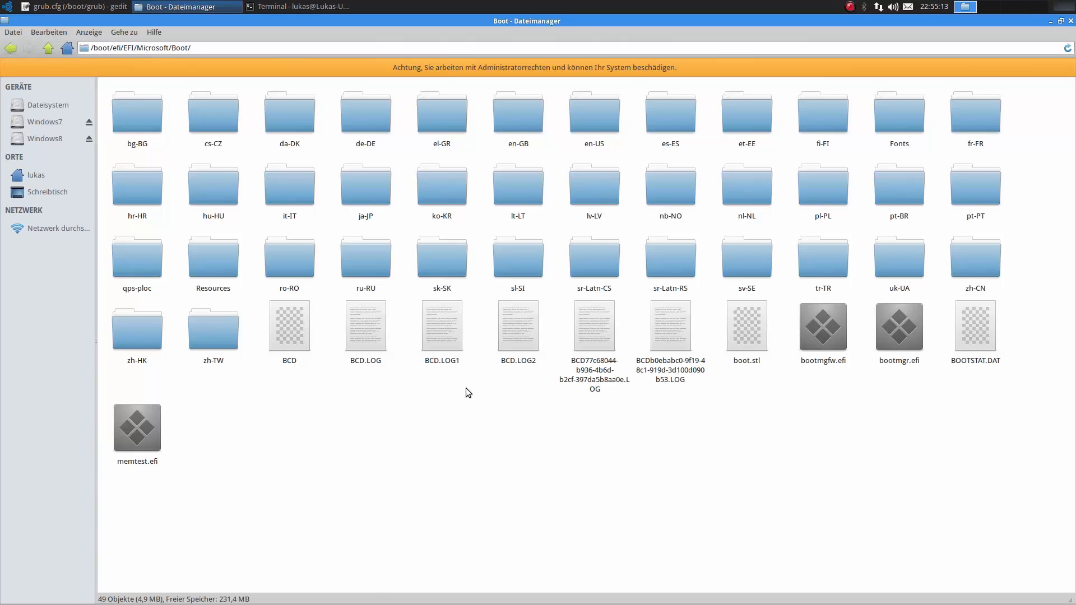
left_click(10, 48)
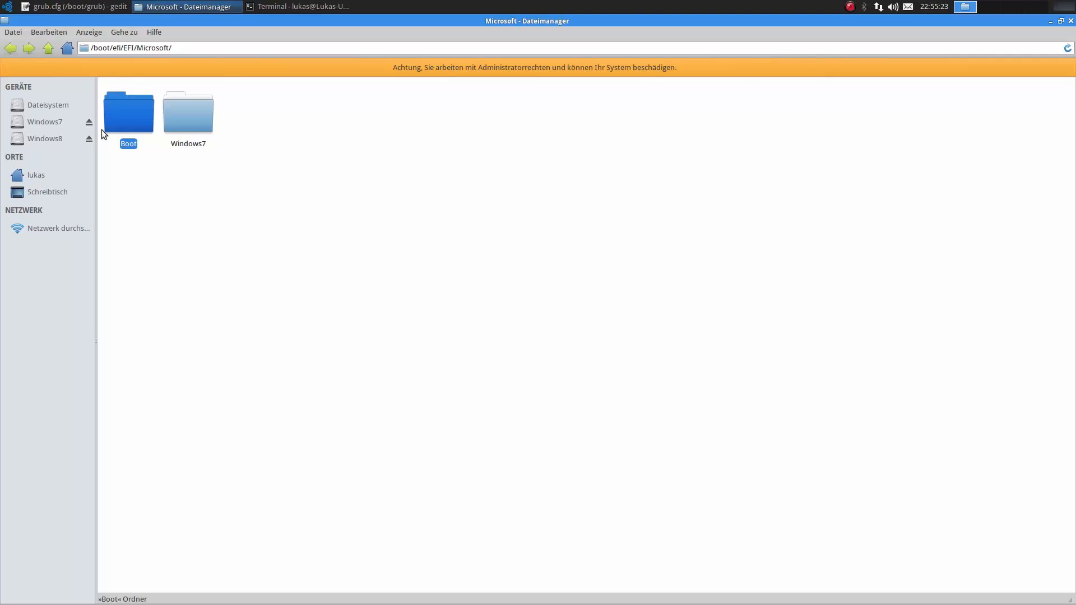
left_click(186, 115)
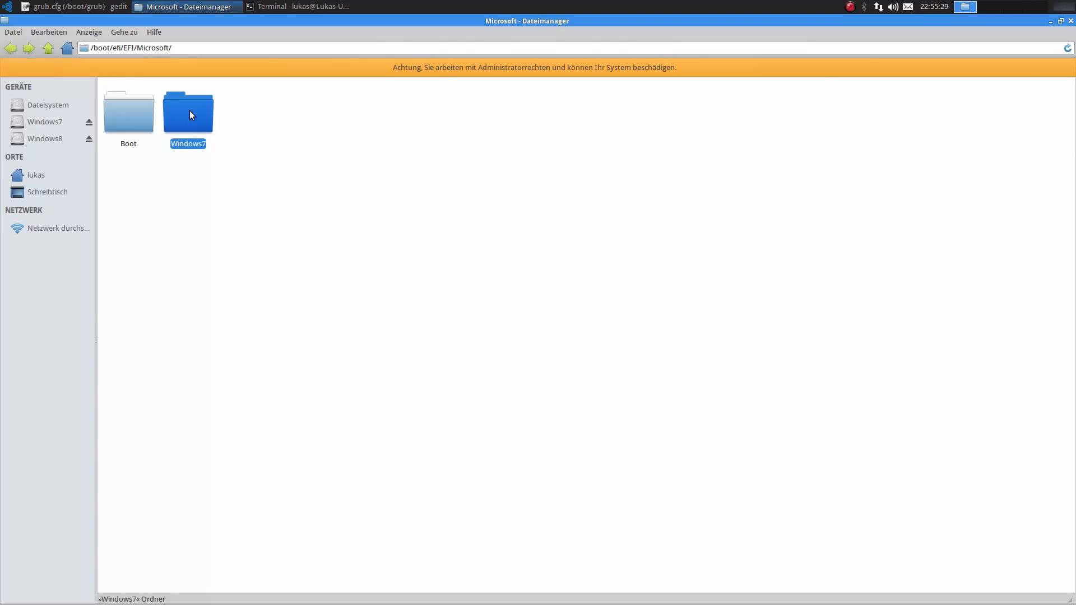
double_click(189, 112)
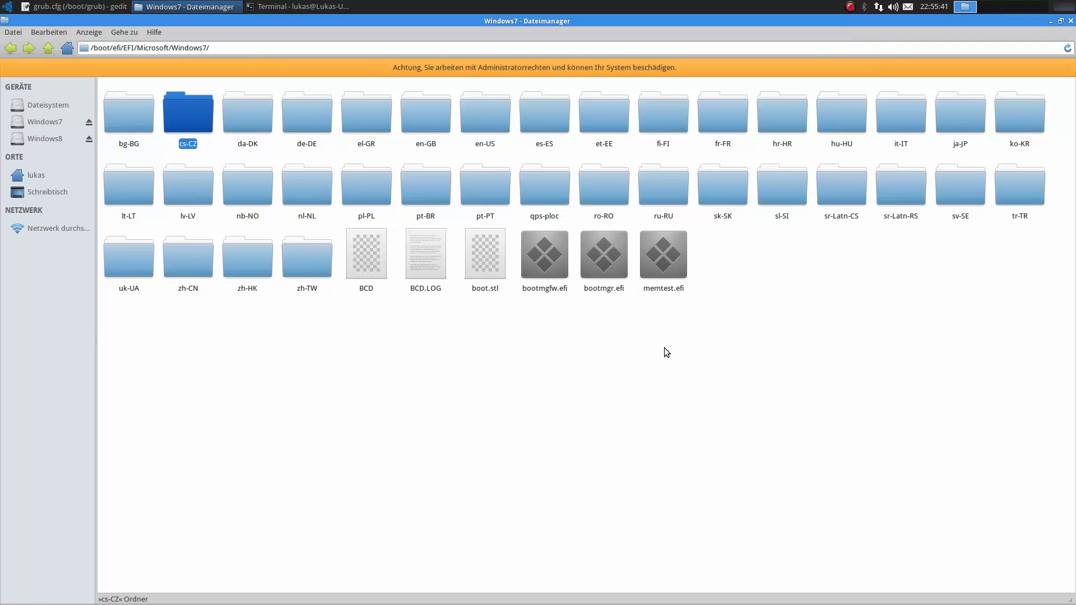
left_click(10, 48)
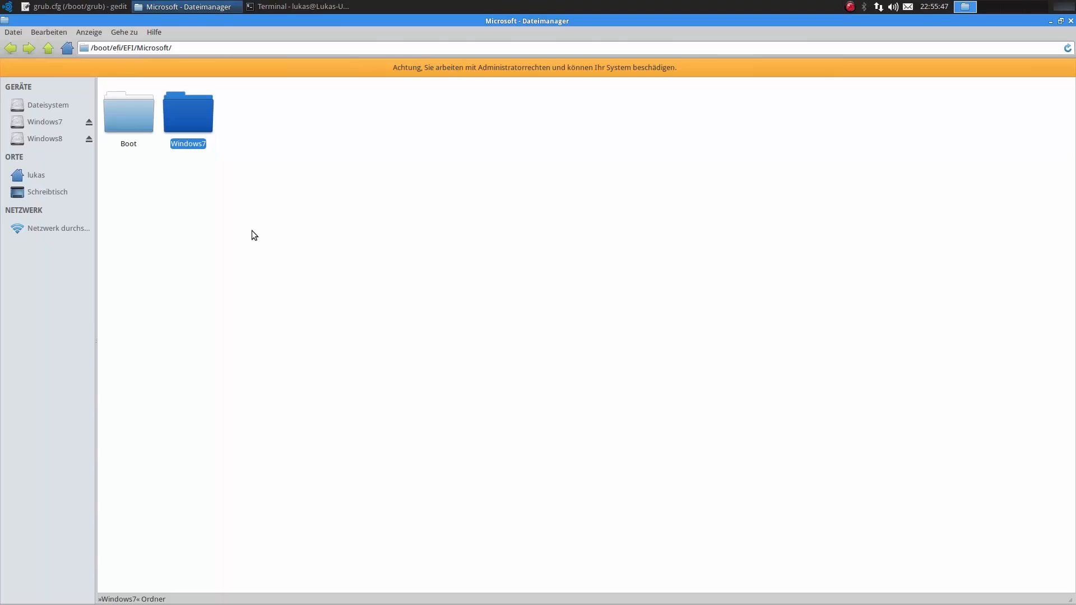
left_click(138, 116)
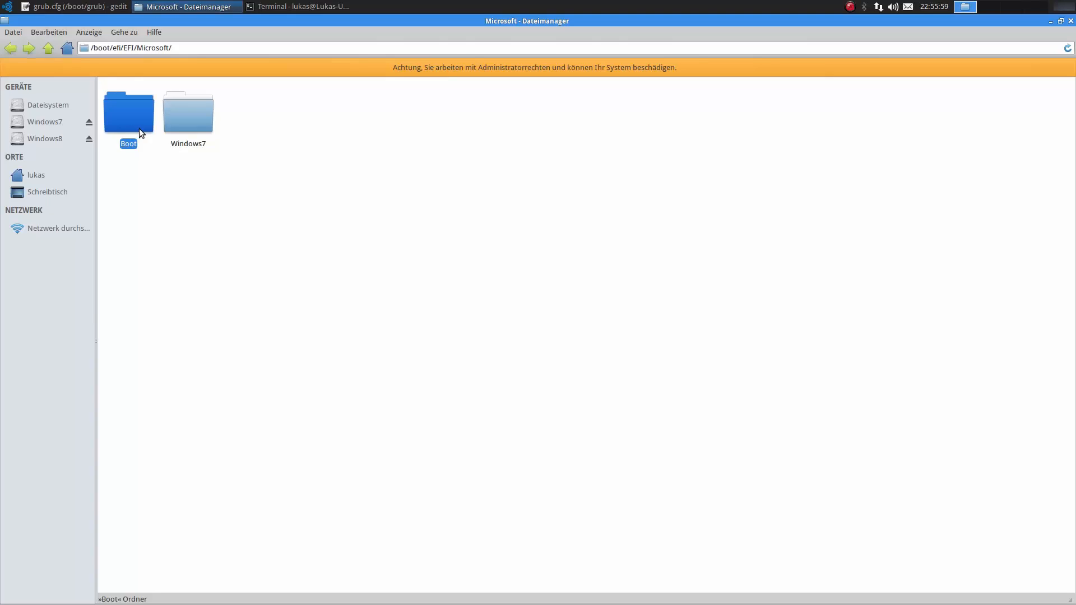
- Open refind.conf from /boot/efi/EFI/refind in the text editor and move the editor window to the second workspace
left_click(10, 48)
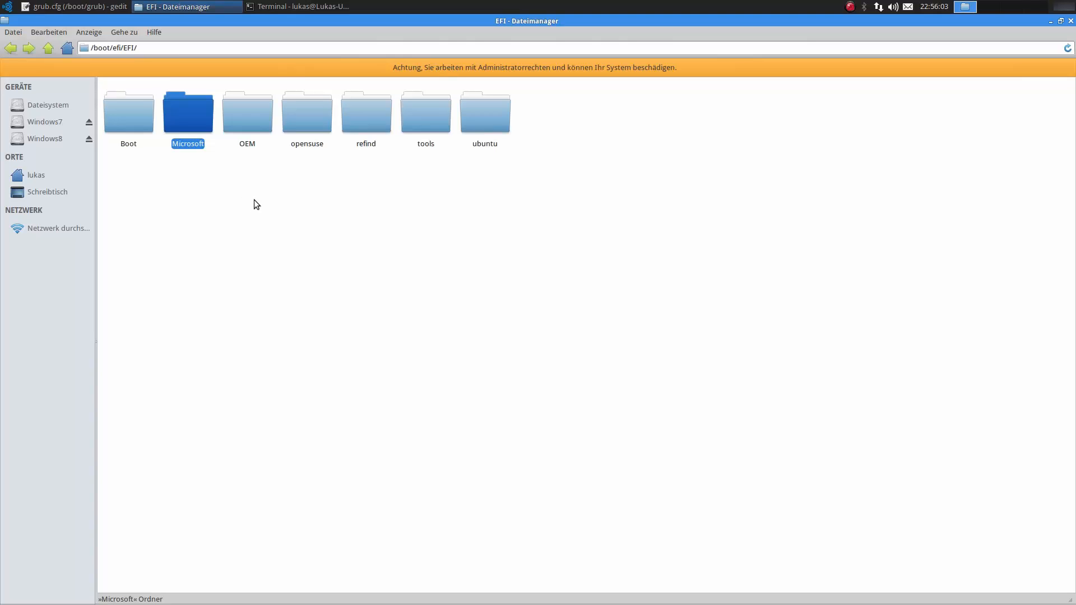
double_click(377, 112)
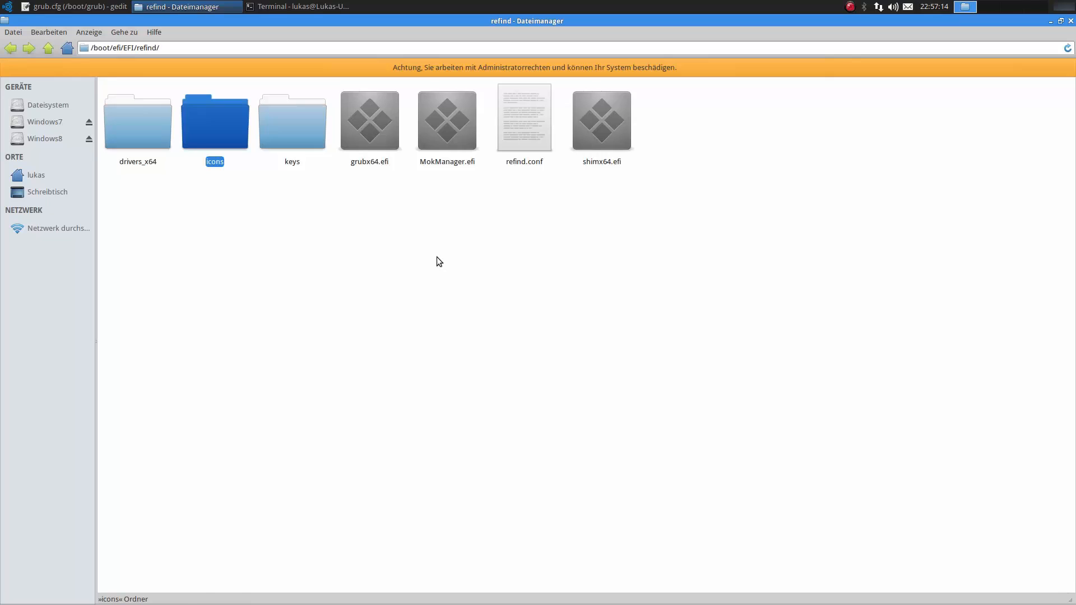
left_click(439, 261)
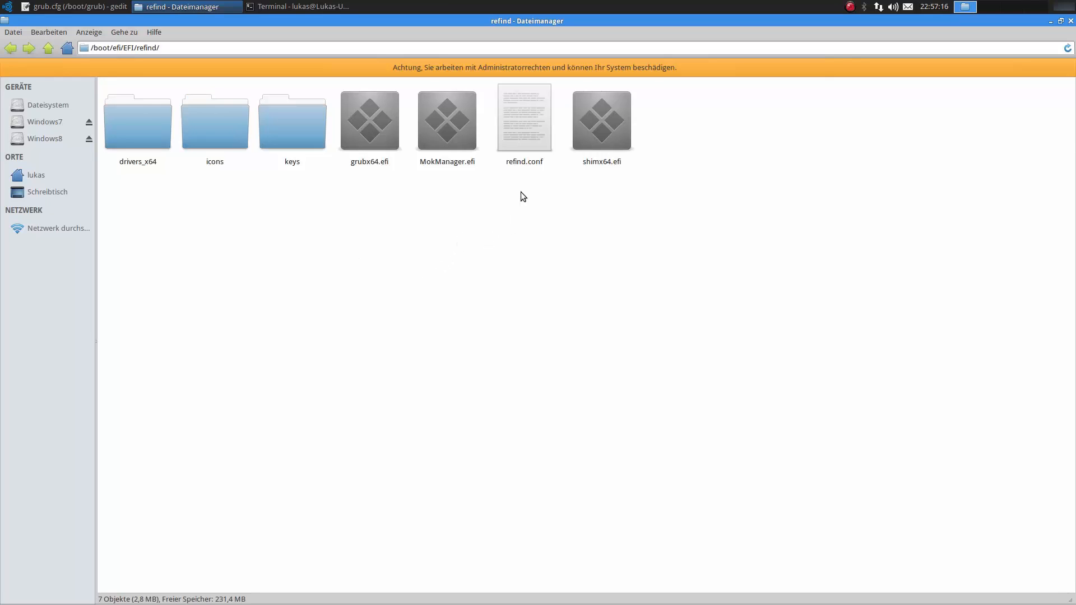
double_click(527, 103)
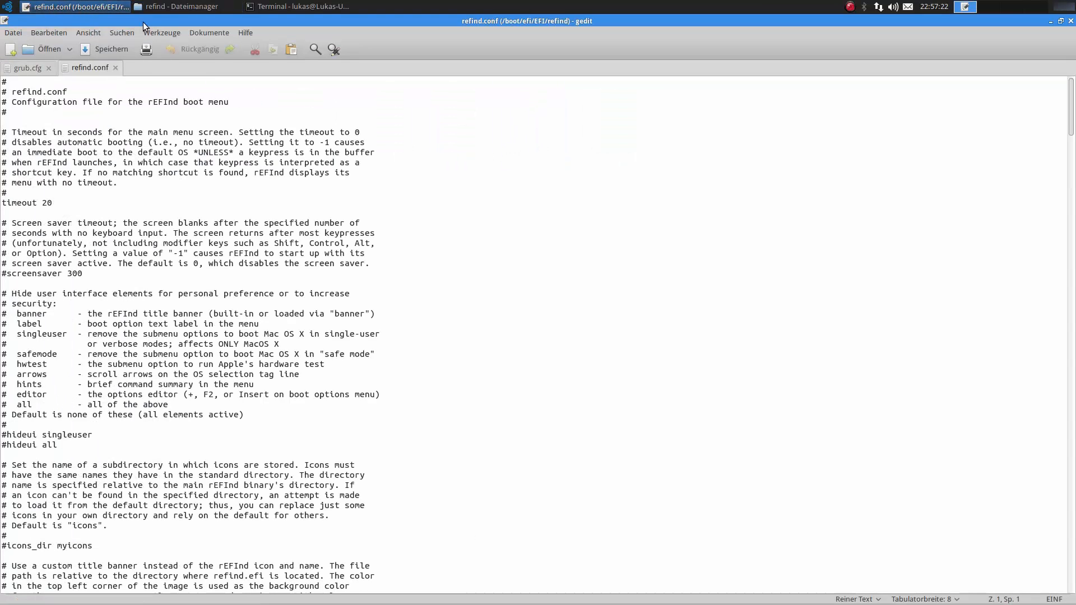
left_click_drag(144, 20, 280, 2)
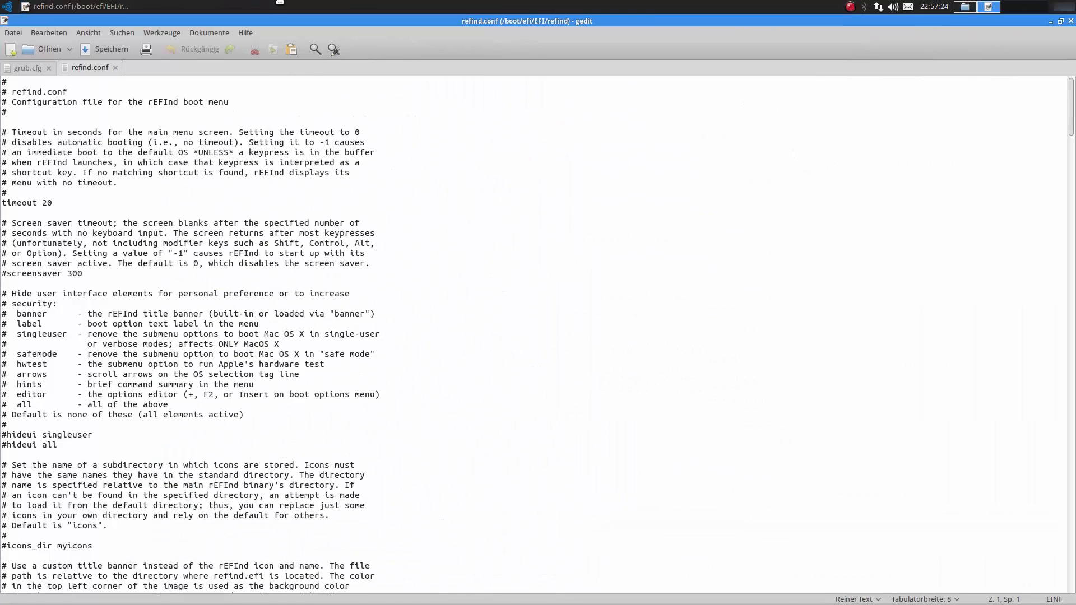
- Return to the file manager and examine the os_win.png and os_ubuntu.png images in the refind icons folder
left_click(962, 5)
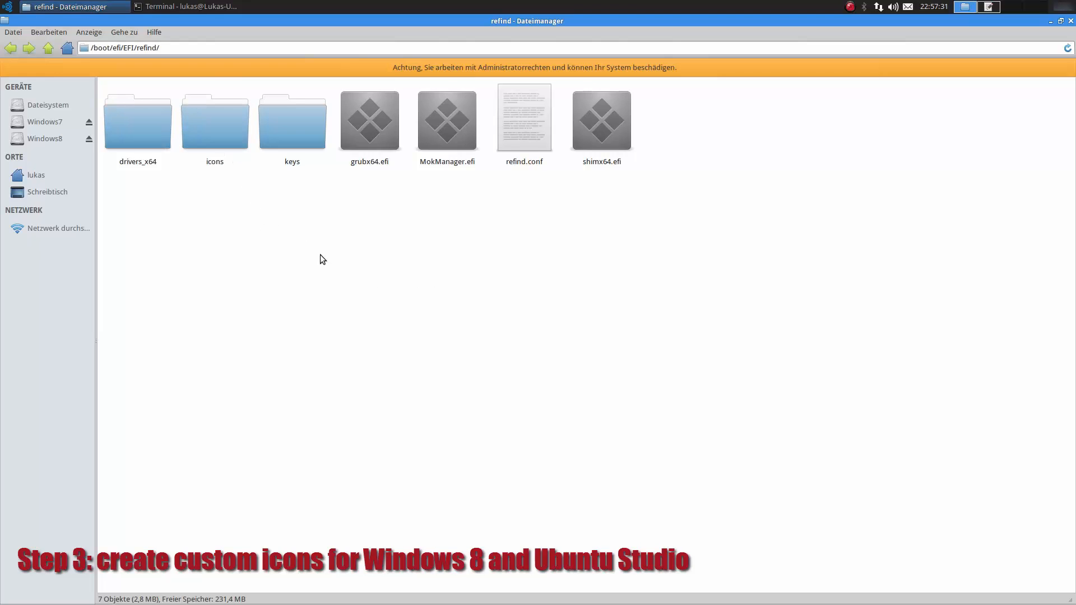
double_click(224, 142)
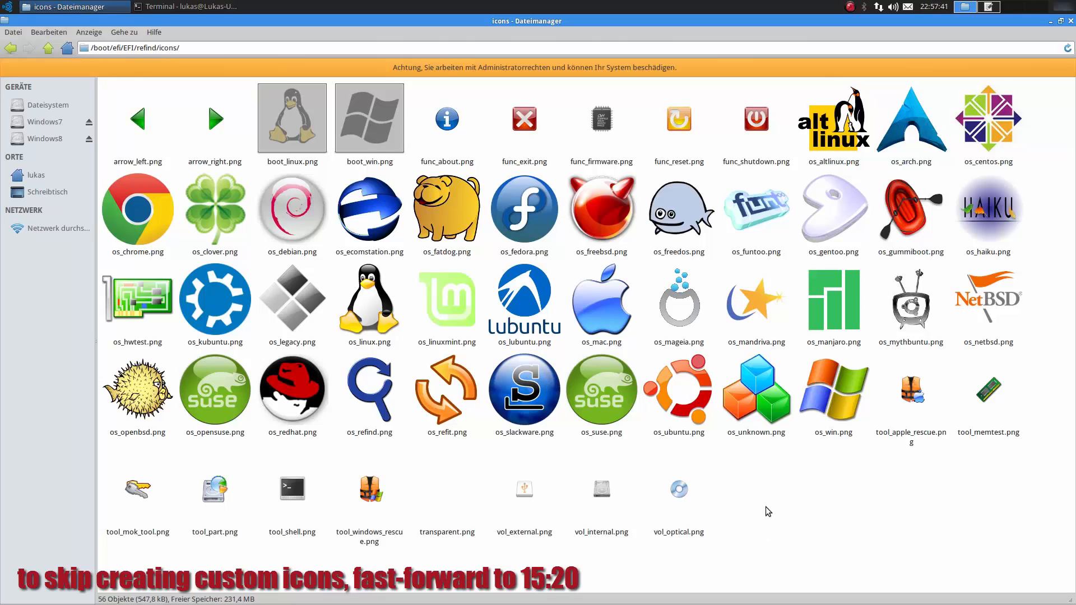
left_click(833, 392)
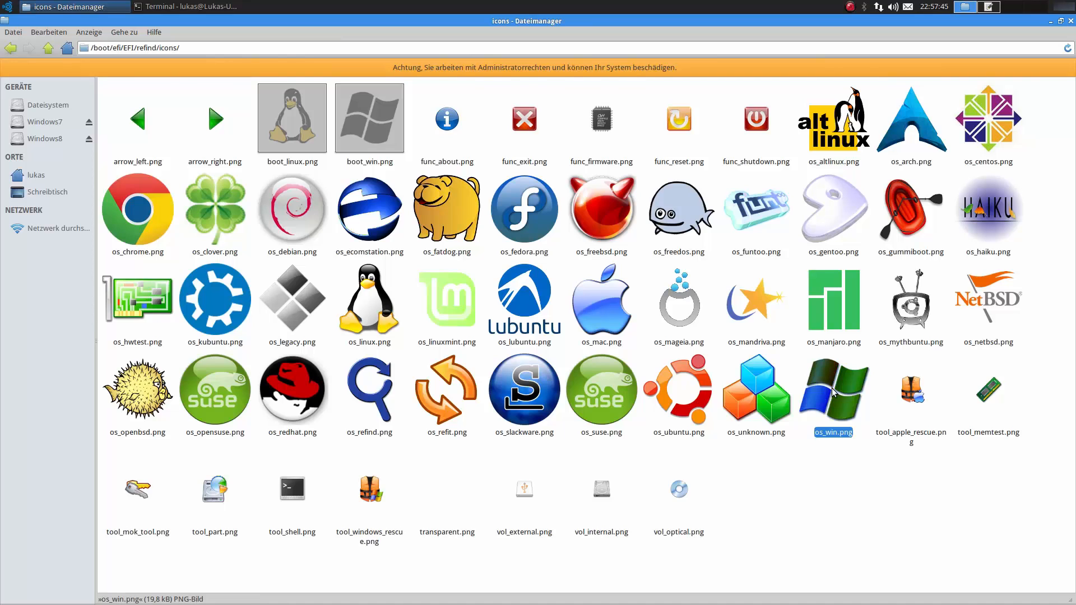
left_click(852, 499)
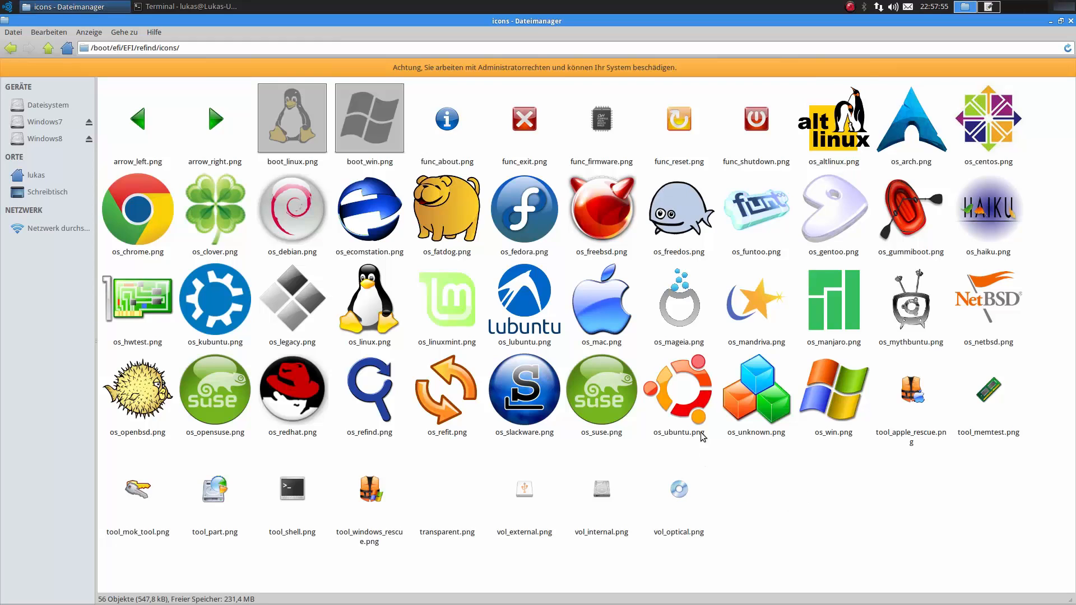
left_click(687, 395)
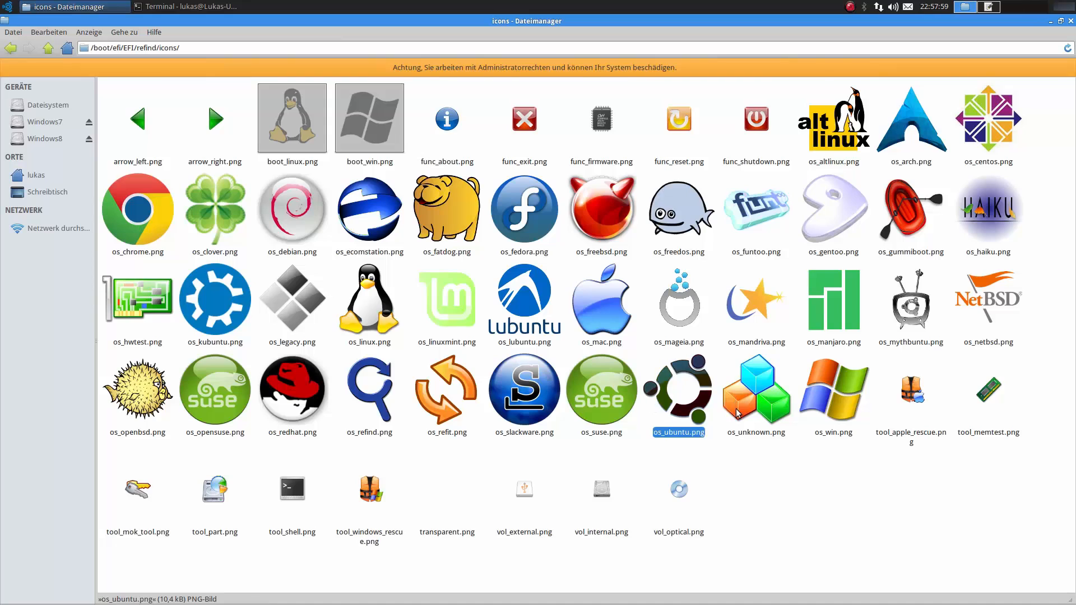
left_click(742, 486)
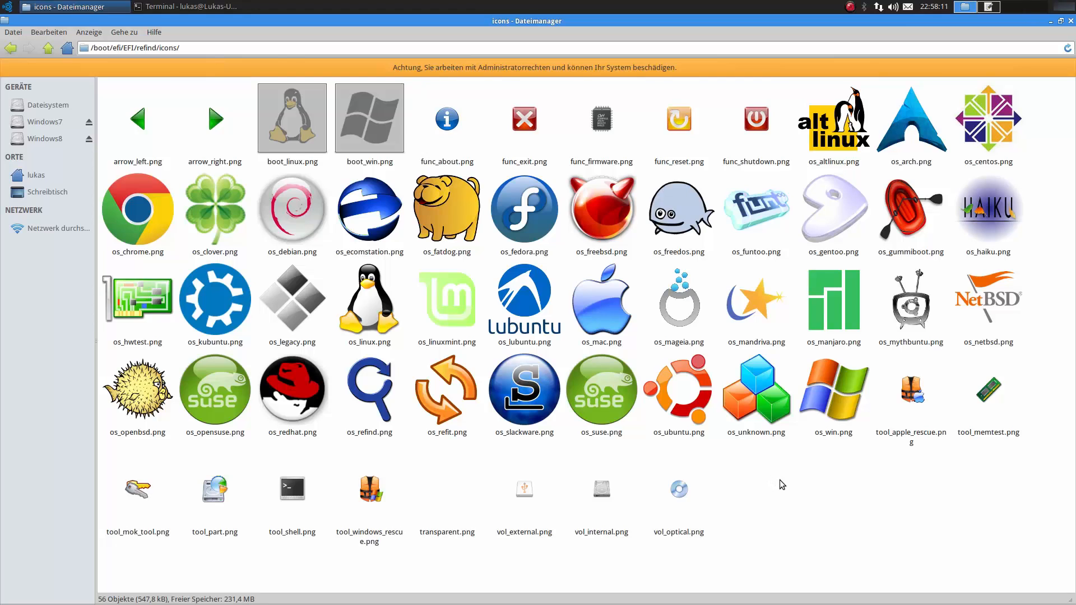
- Switch to the third workspace, start the Firefox web browser and search for "windows 8 logo"
left_click(1016, 9)
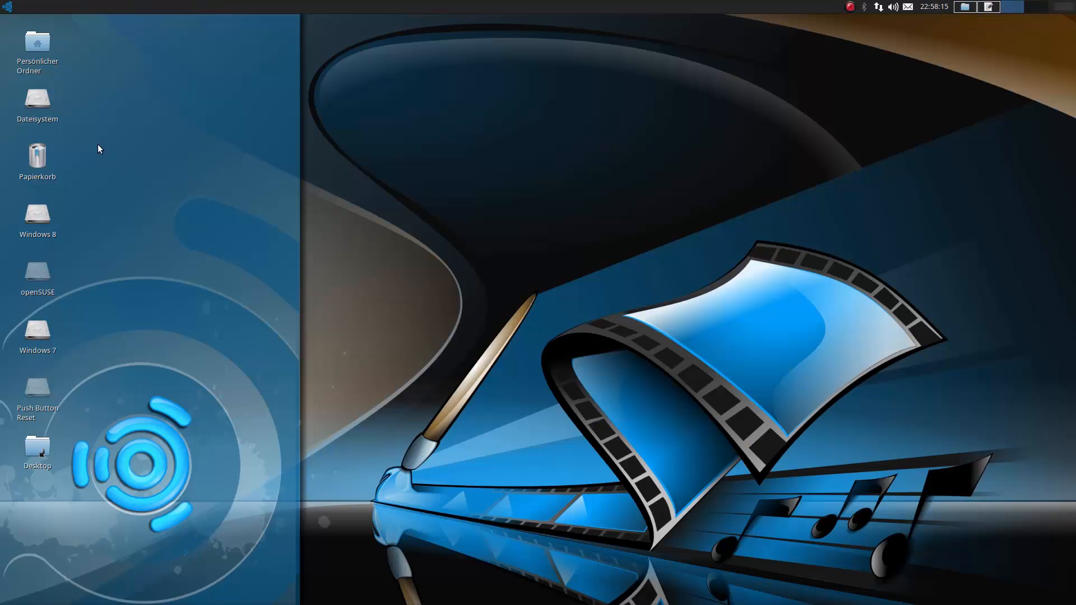
left_click(6, 6)
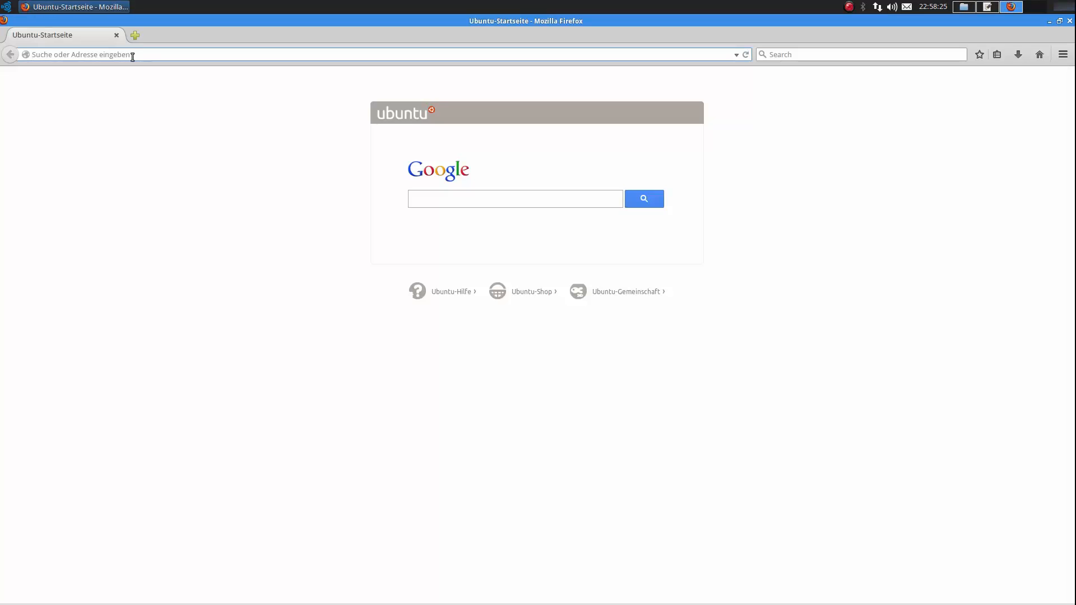
type("wineo")
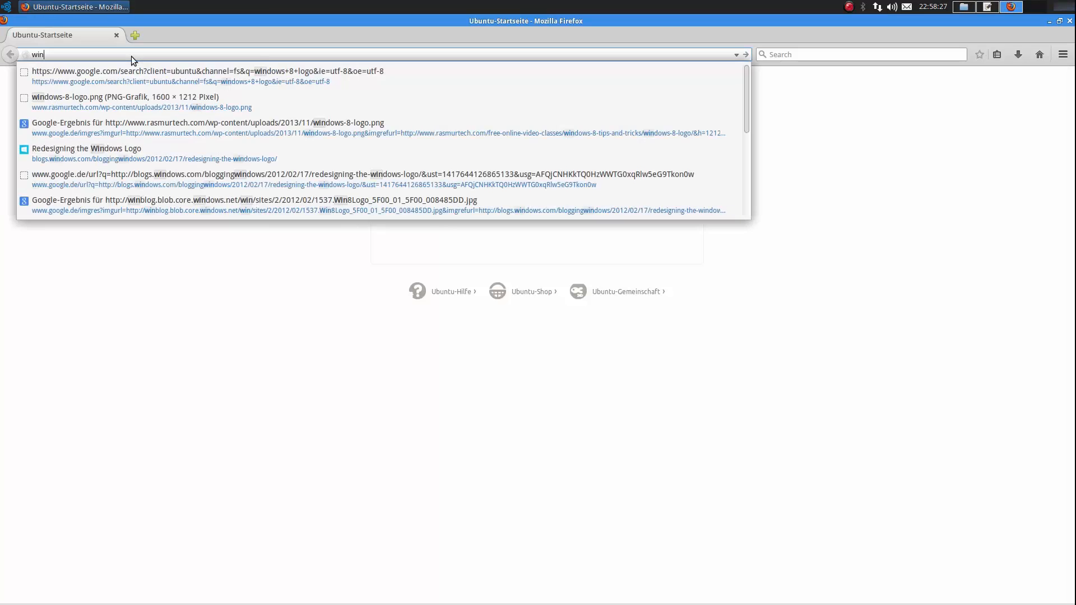
key("BackSpace")
key("BackSpace")
type("eo")
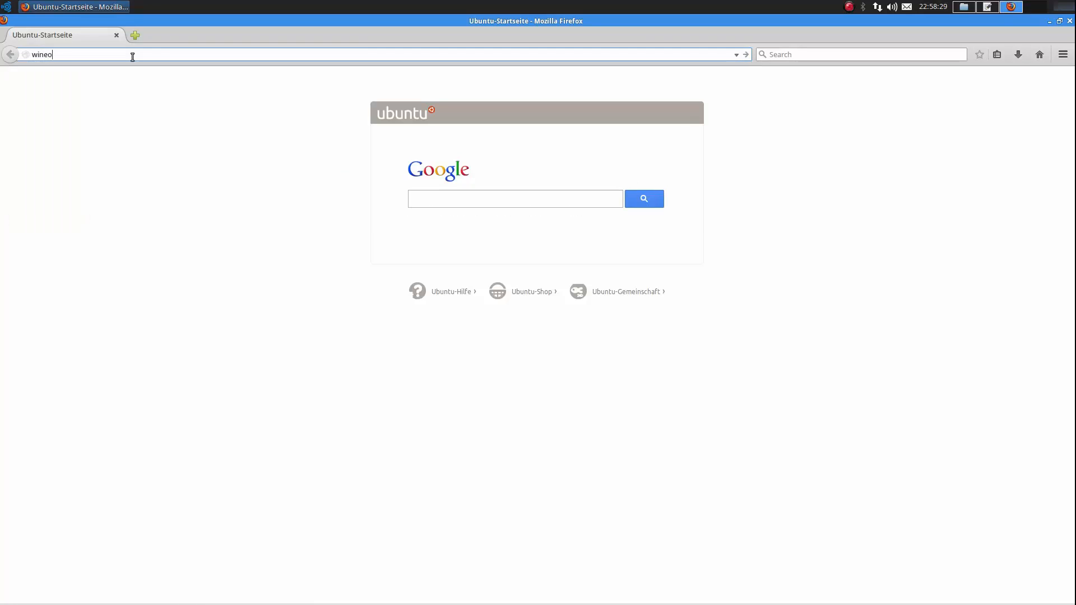
key("BackSpace")
key("BackSpace")
type("dows ")
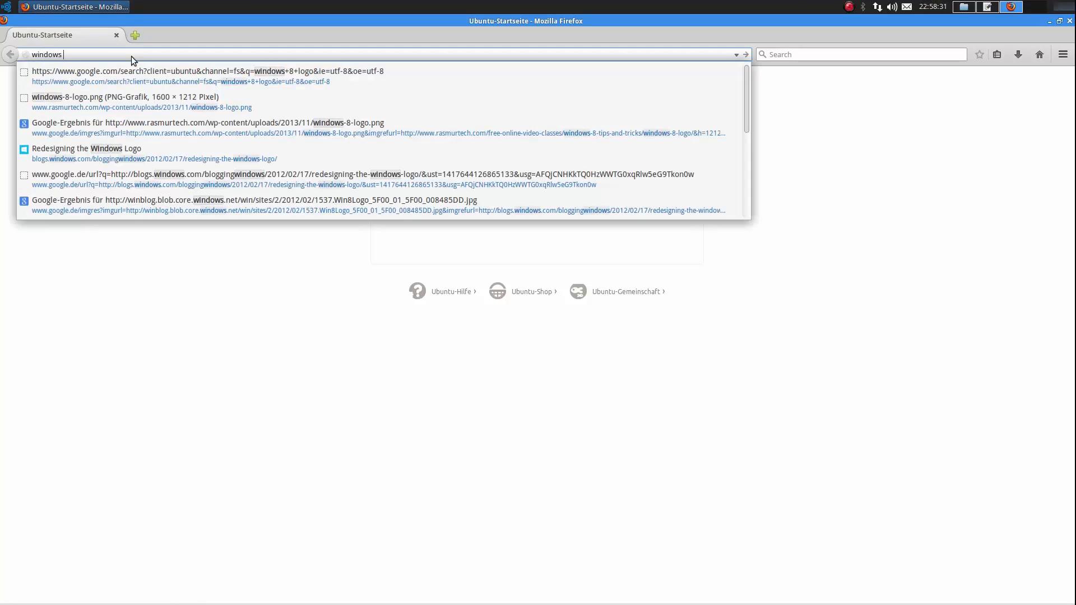
type("8 logo")
key("Return")
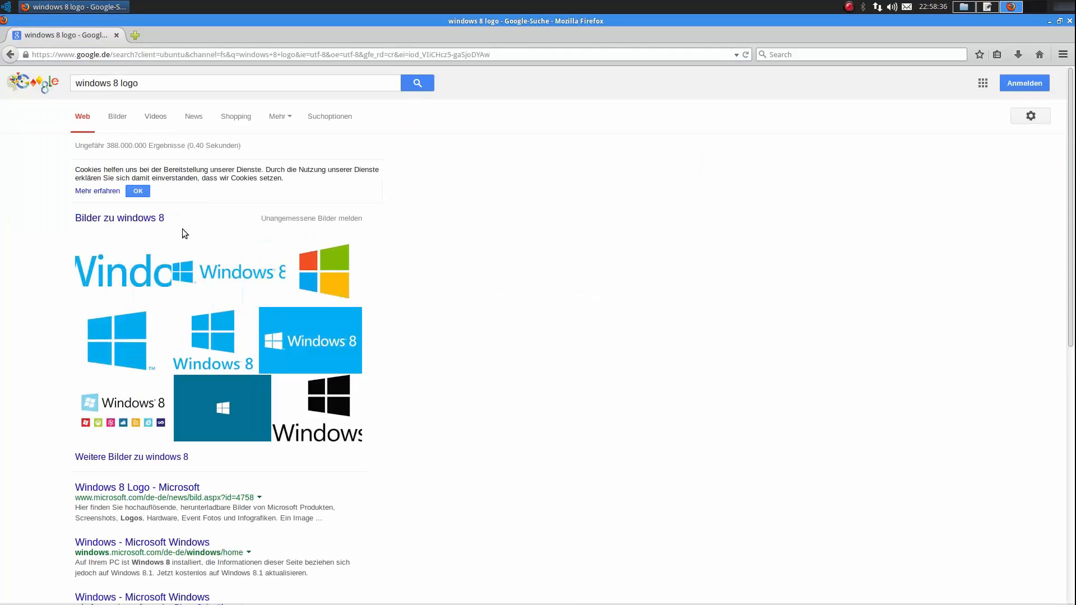
- Show the image results and open the 1600 × 1212 Windows 8 logo from rasmurtech.com in its original size
left_click(148, 223)
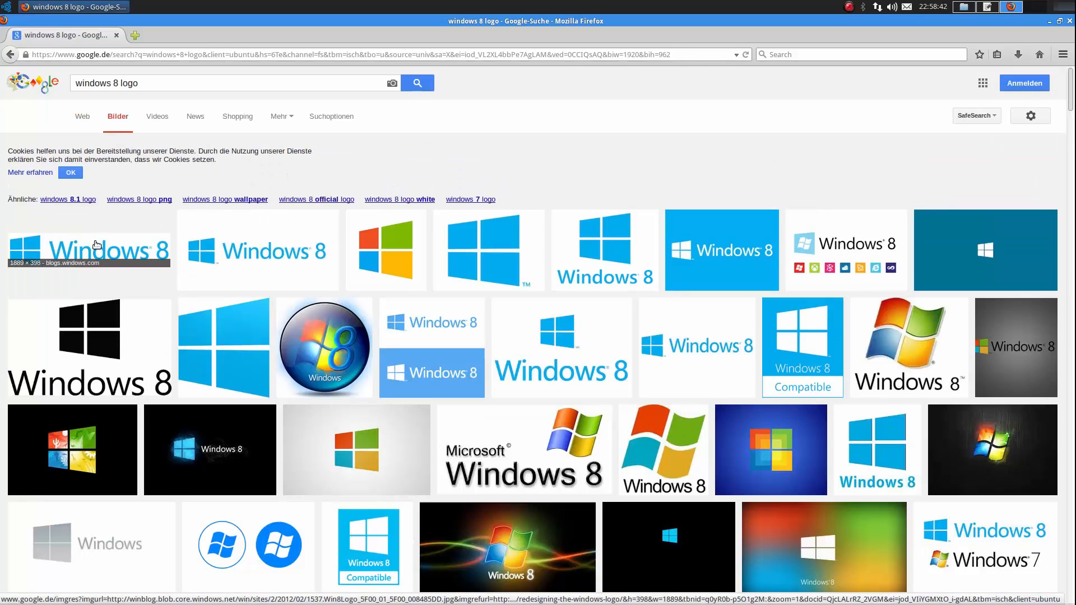
left_click(148, 84)
key("Return")
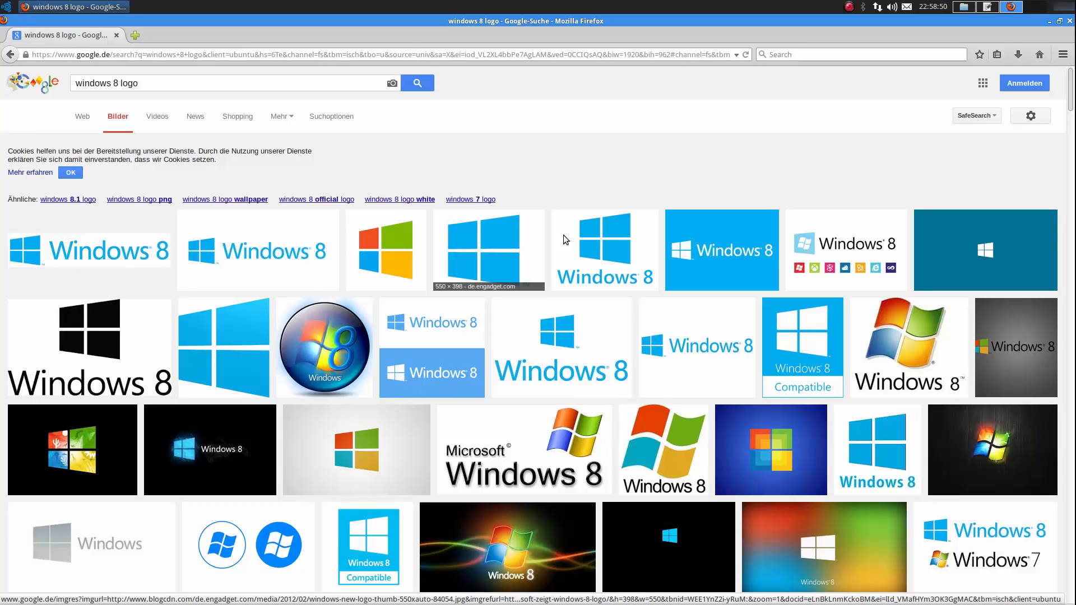
left_click(622, 238)
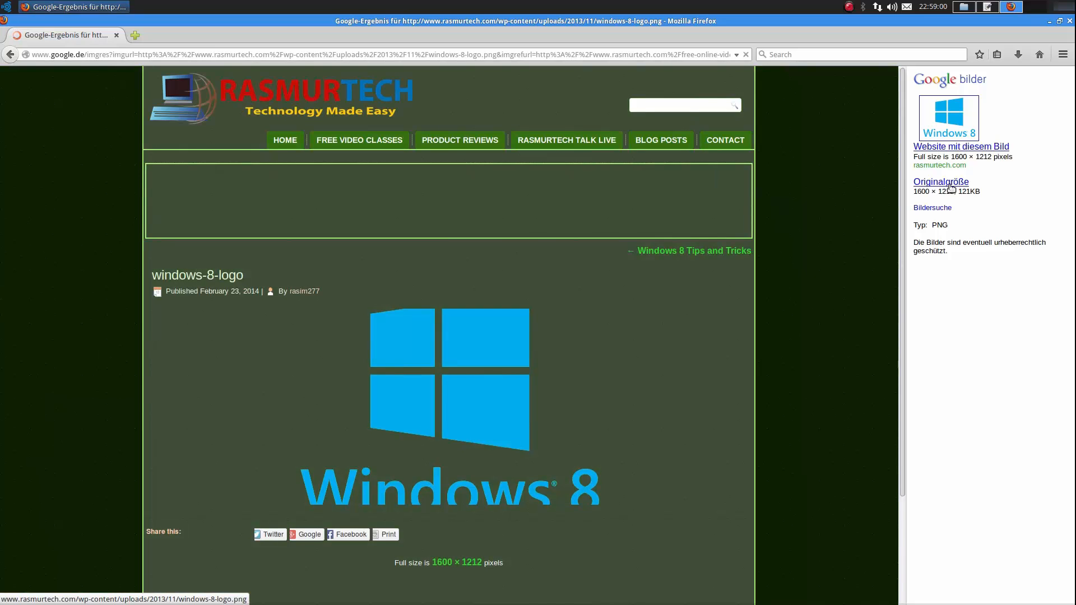
left_click(951, 185)
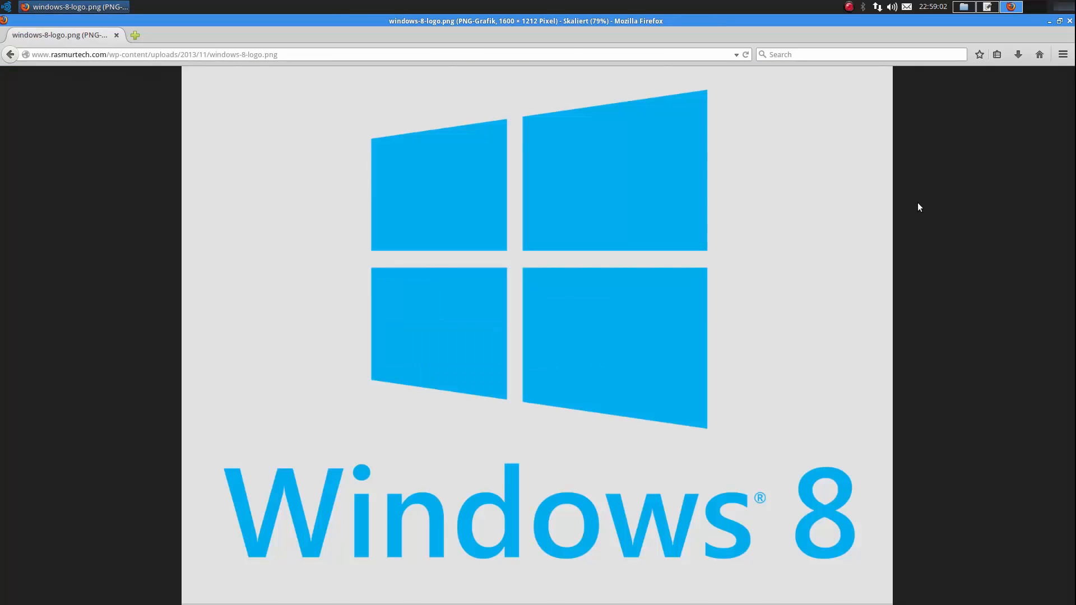
- Enlarge windows-8-logo.png to full size and copy the image to the clipboard
left_click(542, 163)
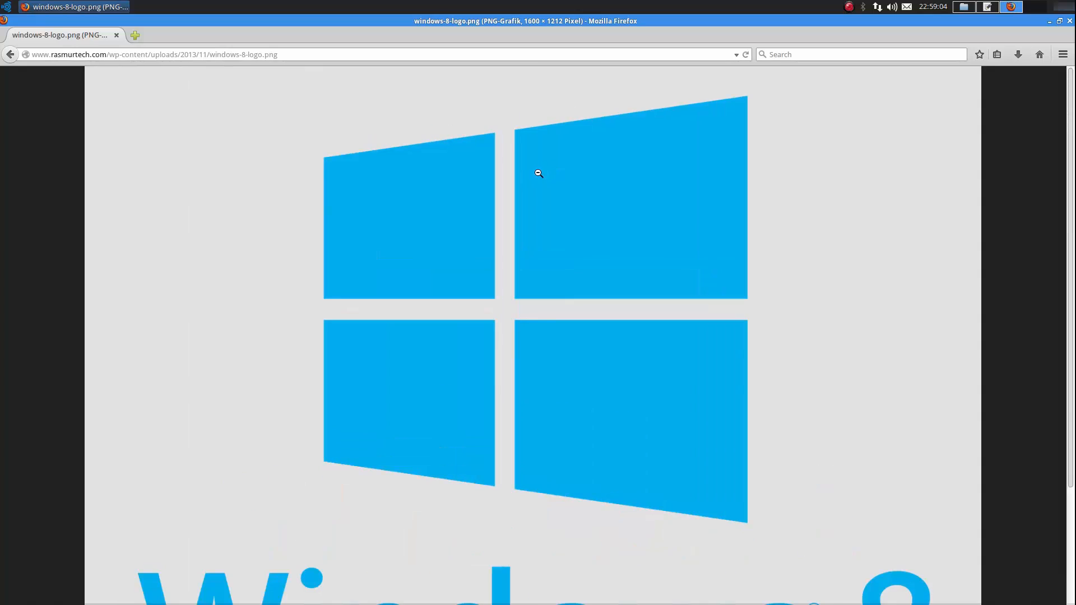
right_click(392, 122)
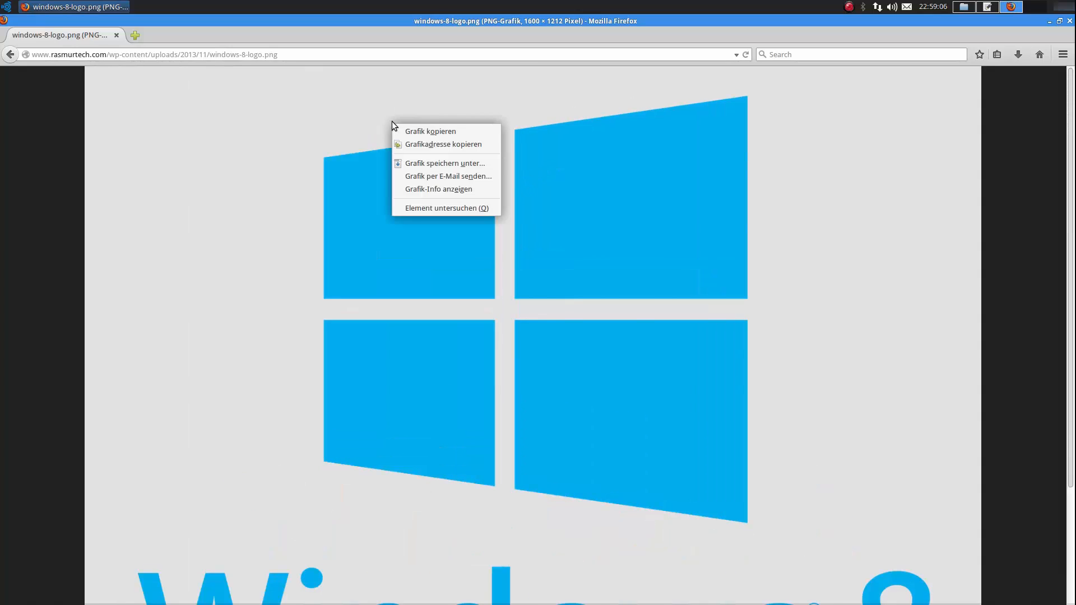
left_click(440, 130)
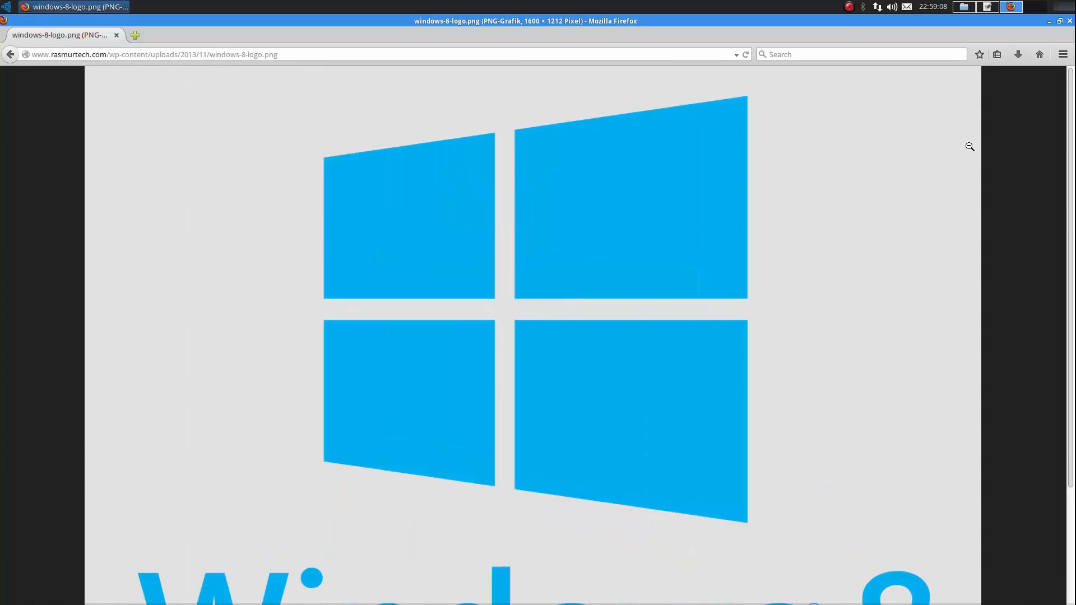
- Switch to the empty fourth workspace and launch the GIMP image editor
left_click(1035, 7)
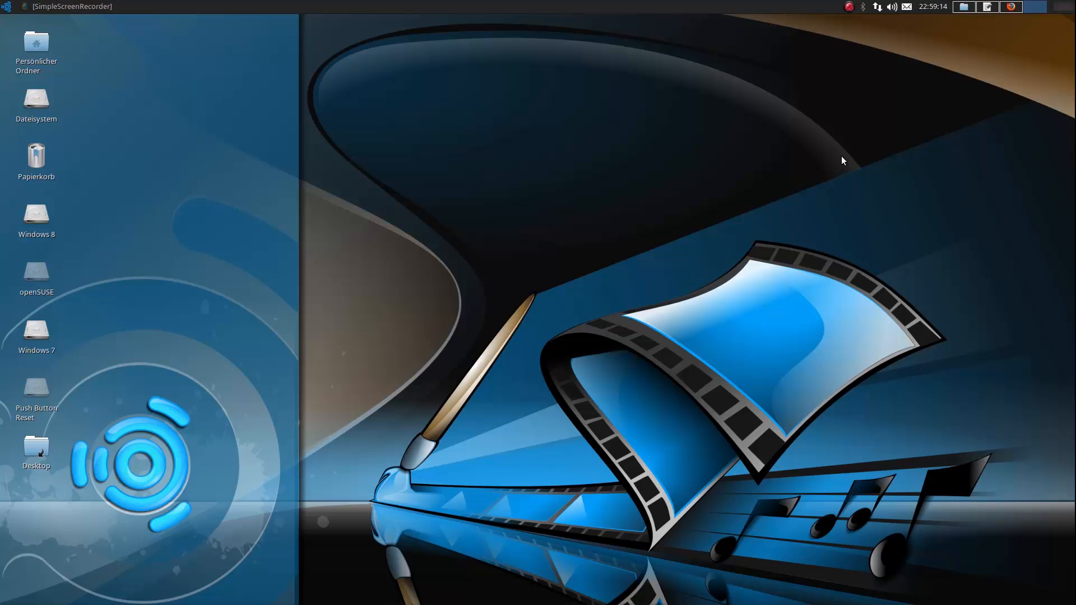
scroll(1007, 8, "up", 3)
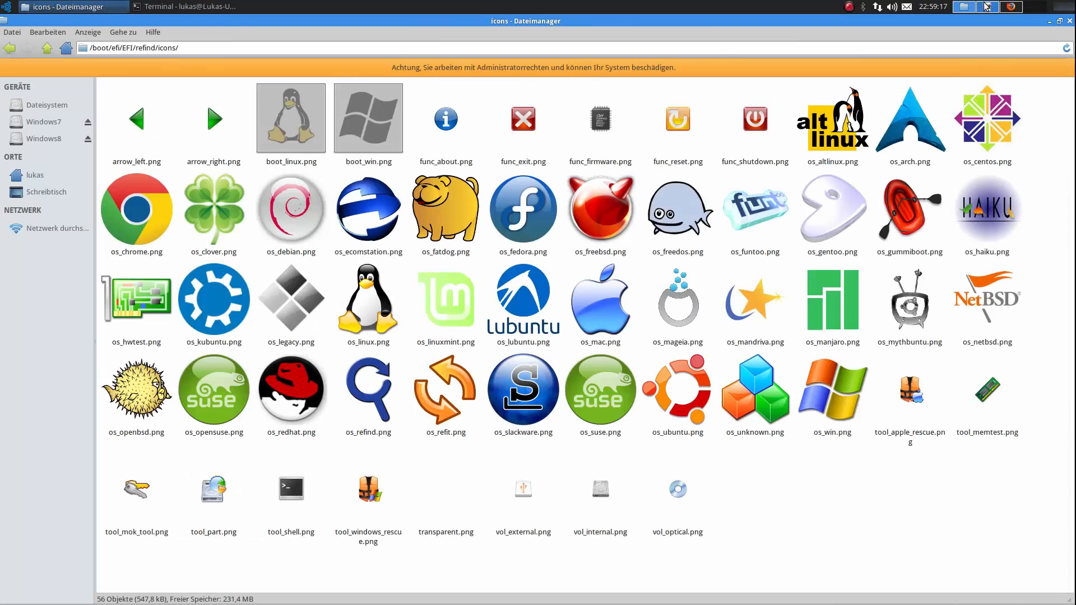
scroll(1013, 8, "down", 1)
left_click(1013, 8)
left_click(1035, 6)
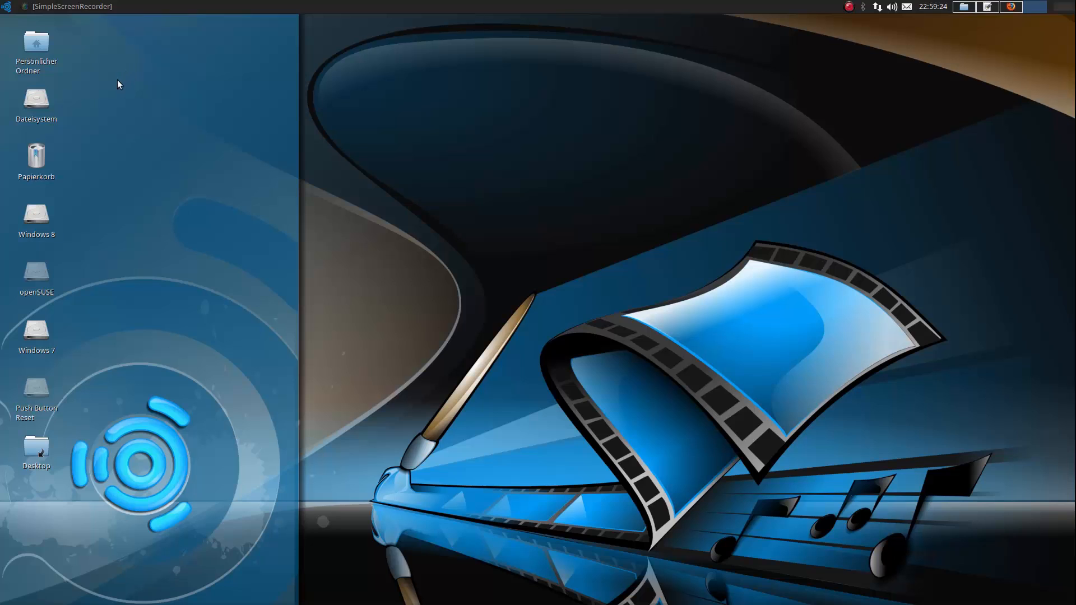
left_click(5, 7)
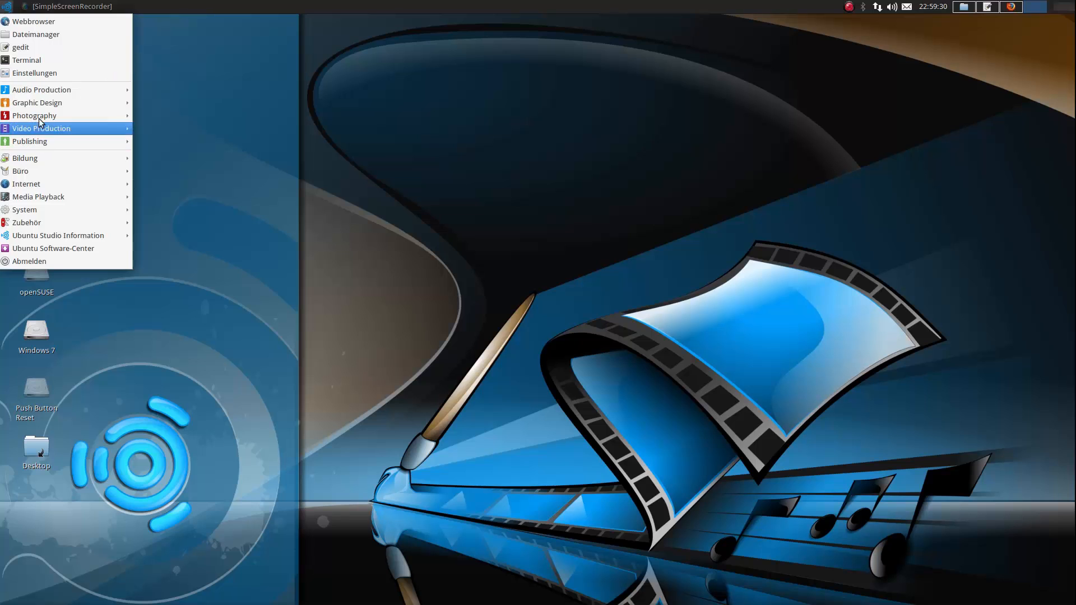
mouse_move(45, 104)
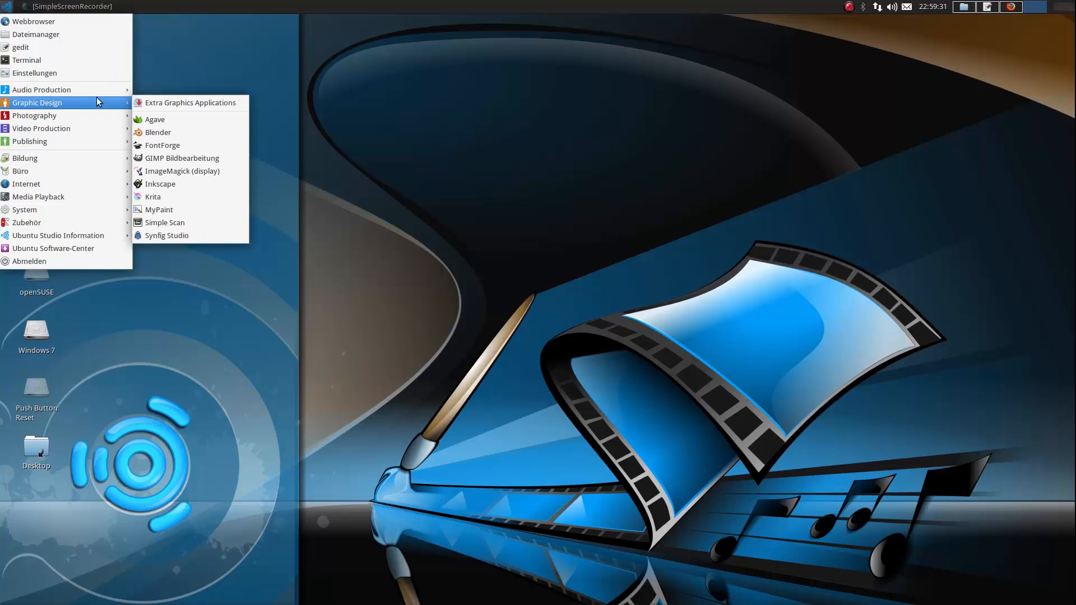
left_click(208, 158)
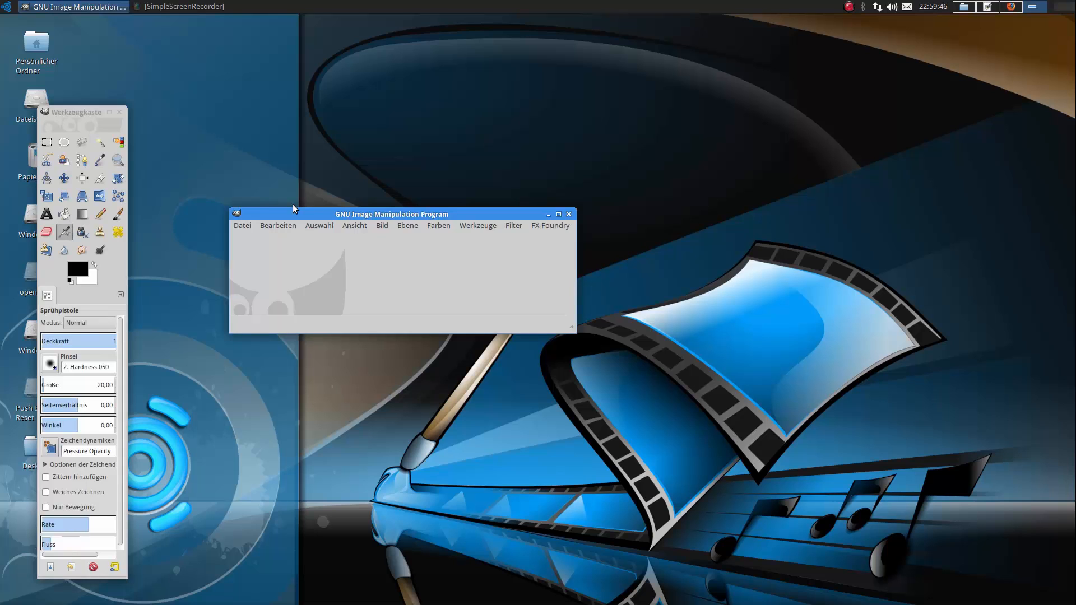
- Maximize the main GIMP window with the toolbox moved to its edge, and paste the copied Windows 8 logo as a new image
left_click(6, 6)
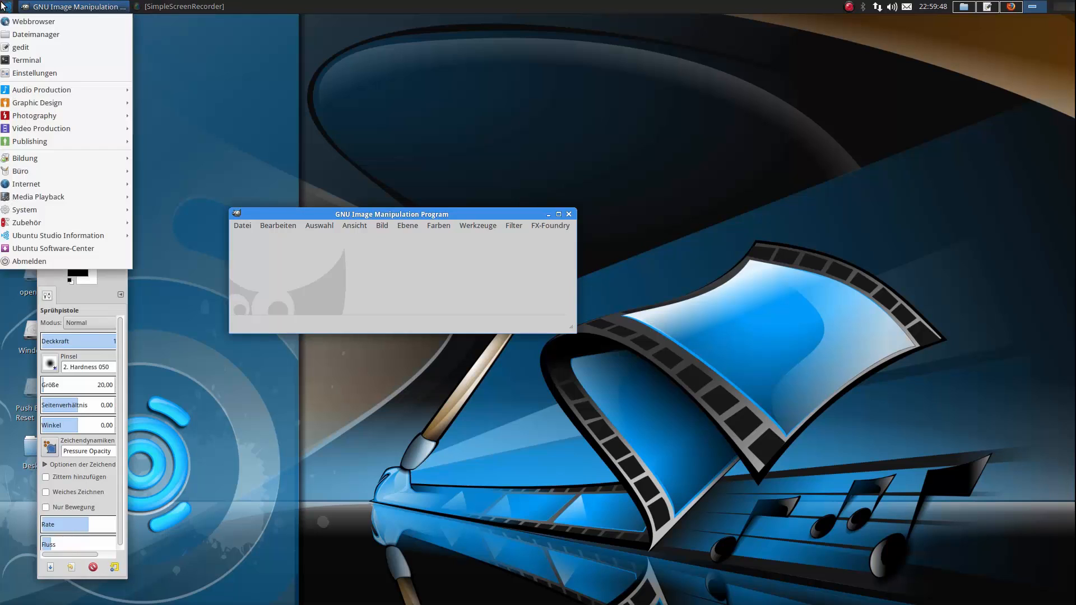
left_click(449, 216)
left_click_drag(454, 218, 514, 45)
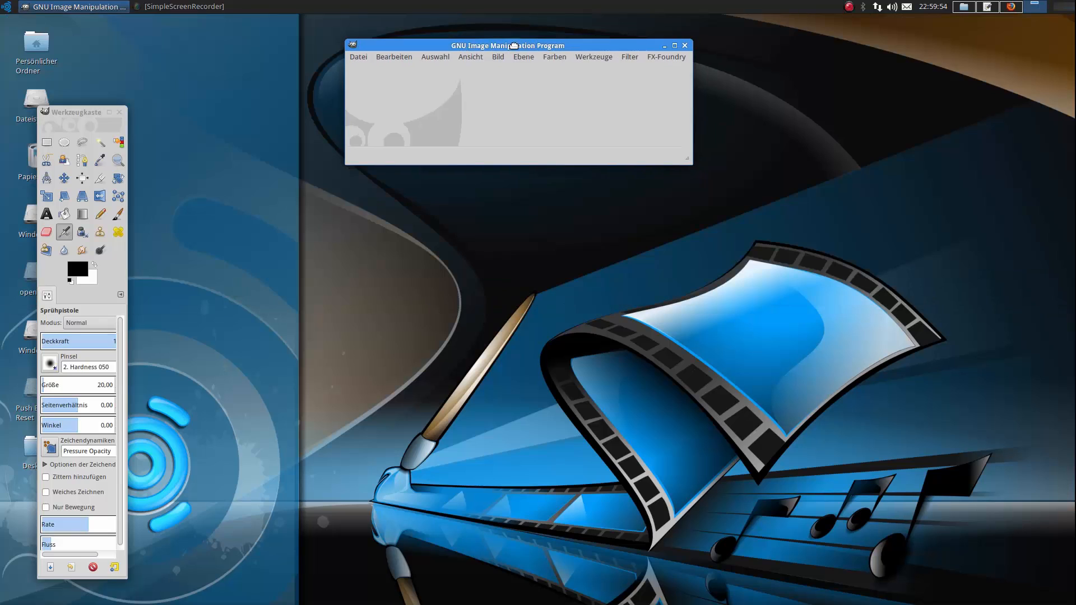
left_click(674, 46)
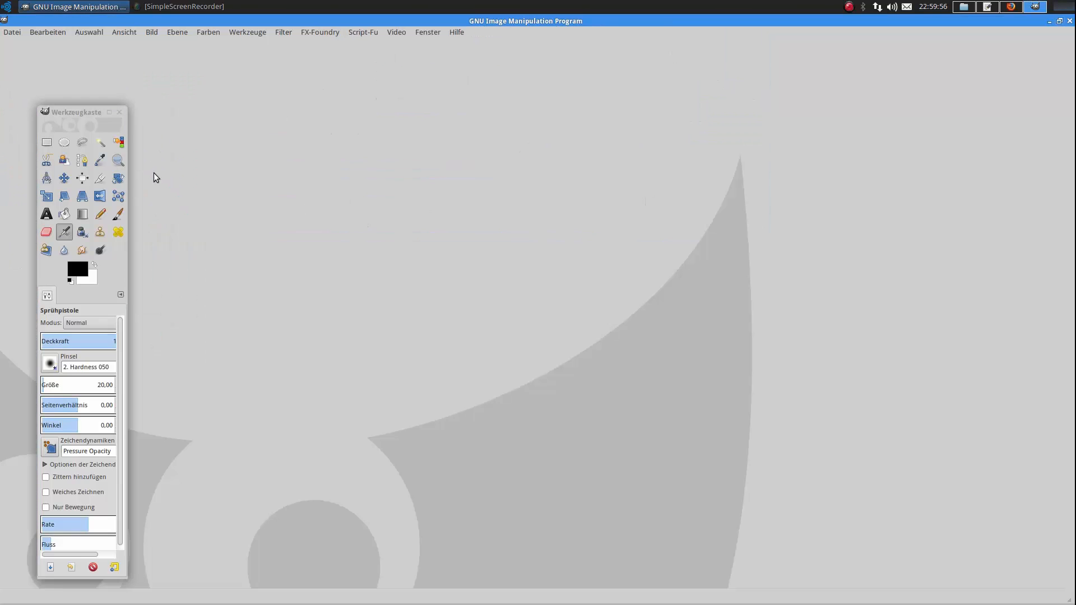
left_click_drag(64, 115, 25, 70)
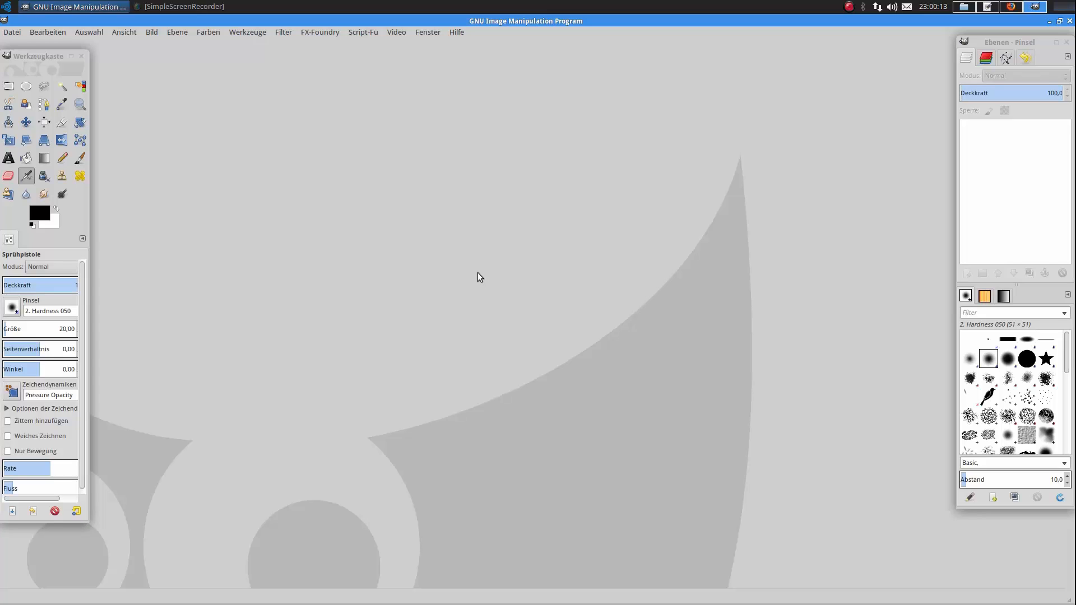
key("ctrl+v")
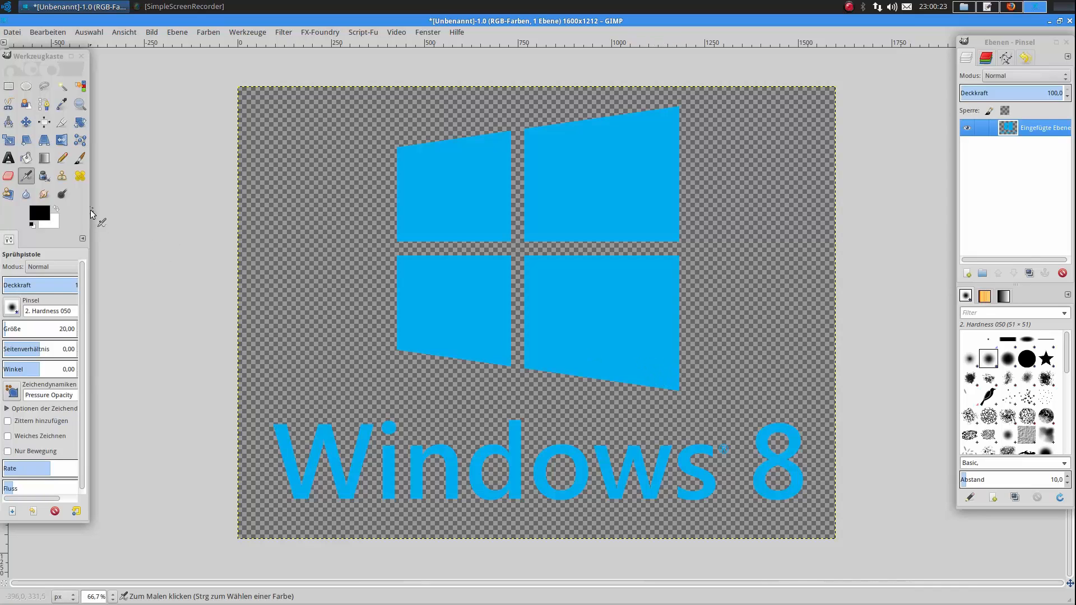
- Select the transparent background with the Fuzzy Select tool and invert the selection to the logo and lettering
left_click(63, 87)
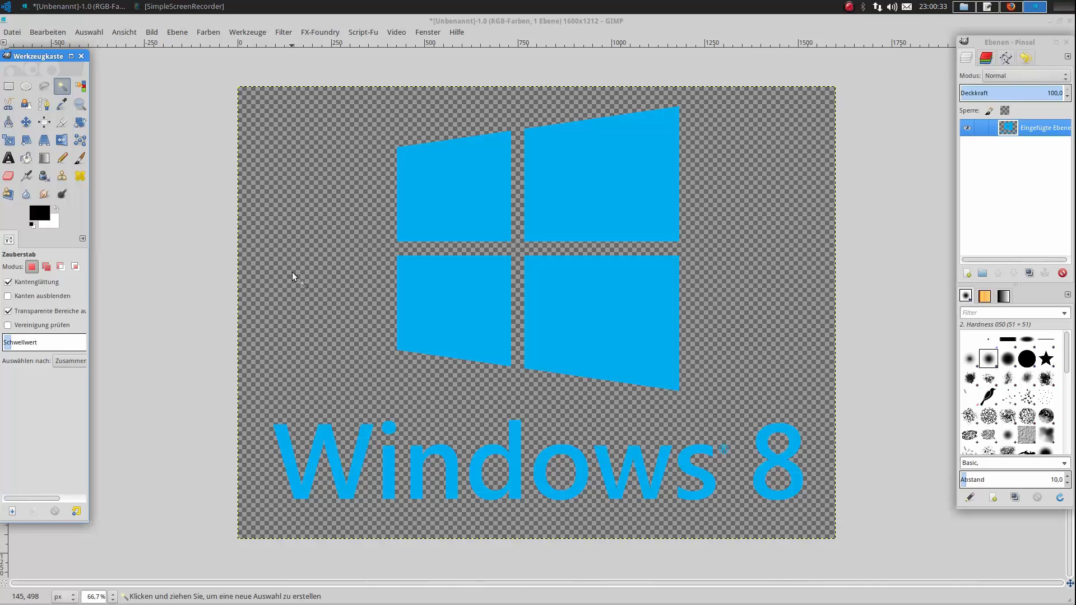
left_click(301, 249)
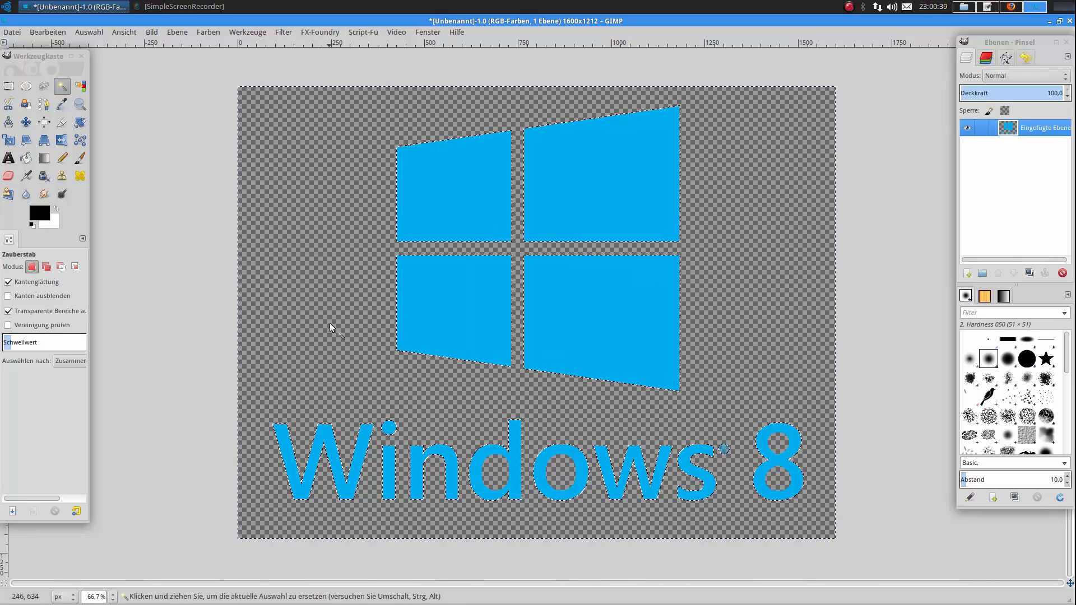
key("ctrl+i")
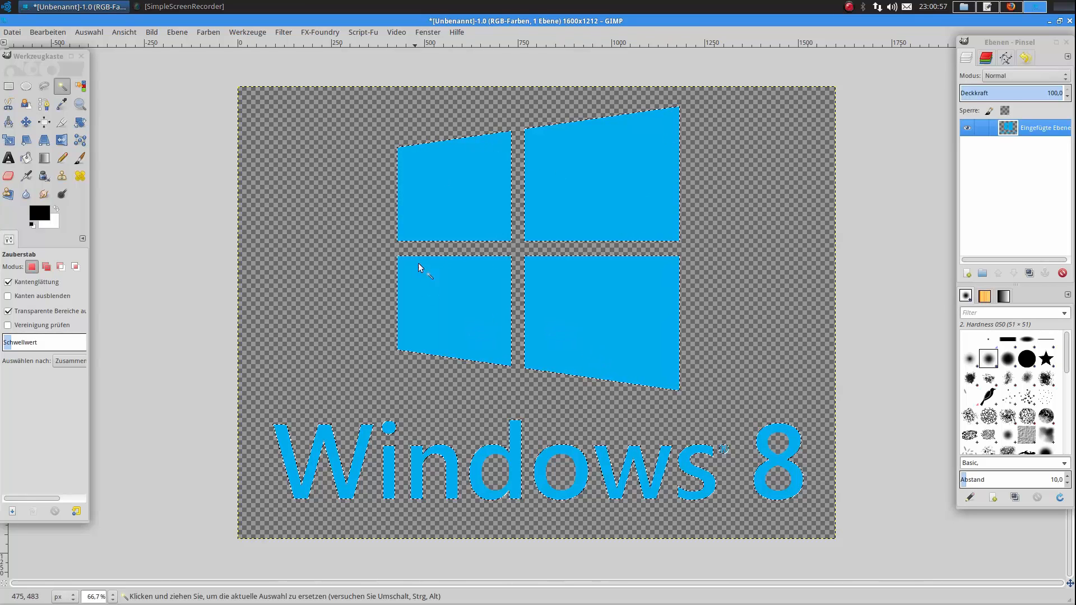
- Subtract the "Windows 8" lettering from the selection with the Rectangle Select tool, leaving only the four window panes selected
left_click(11, 88)
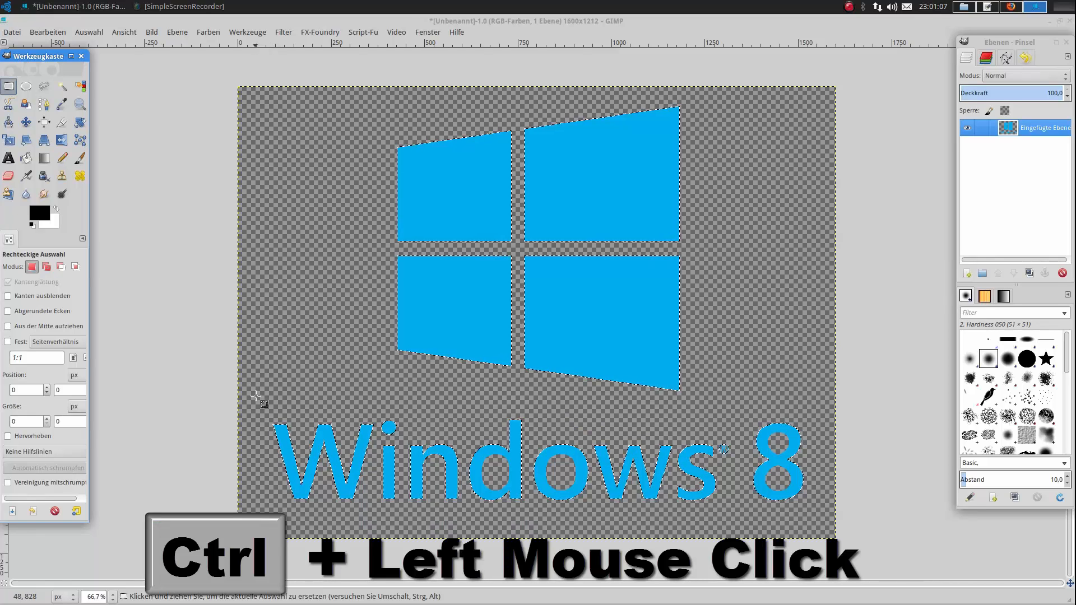
left_click_drag(255, 393, 829, 524)
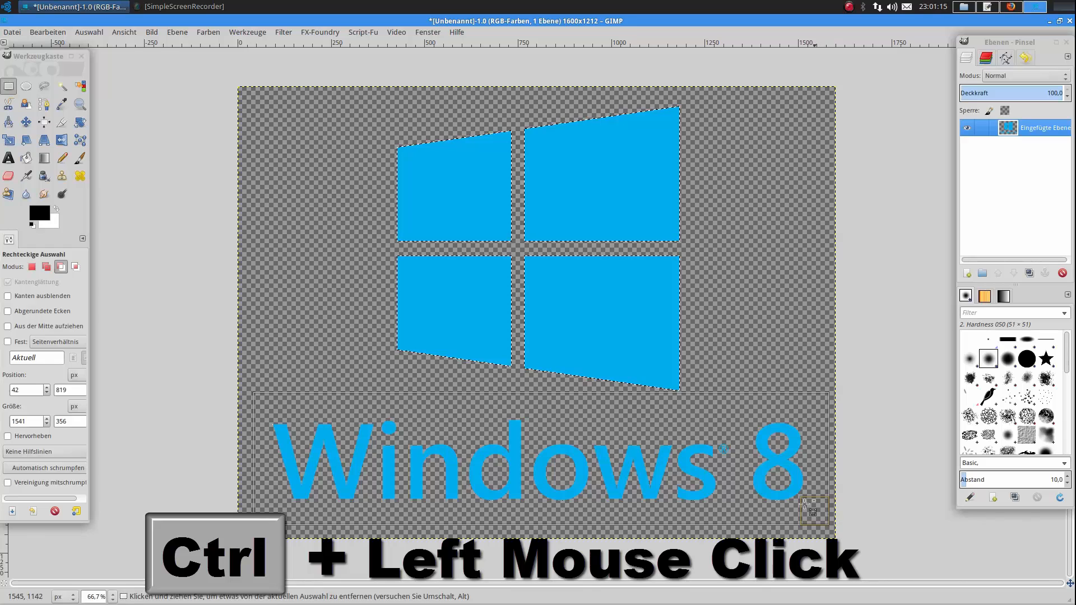
left_click_drag(683, 417, 683, 438)
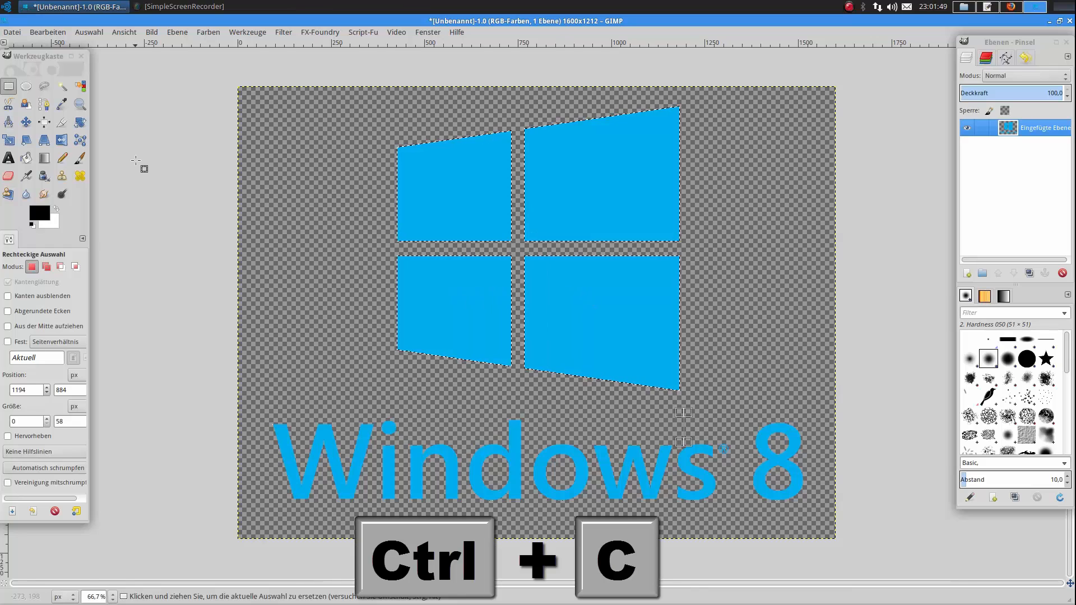
- Copy the selected window panes, paste them as a new image and maximize its window
key("ctrl+c")
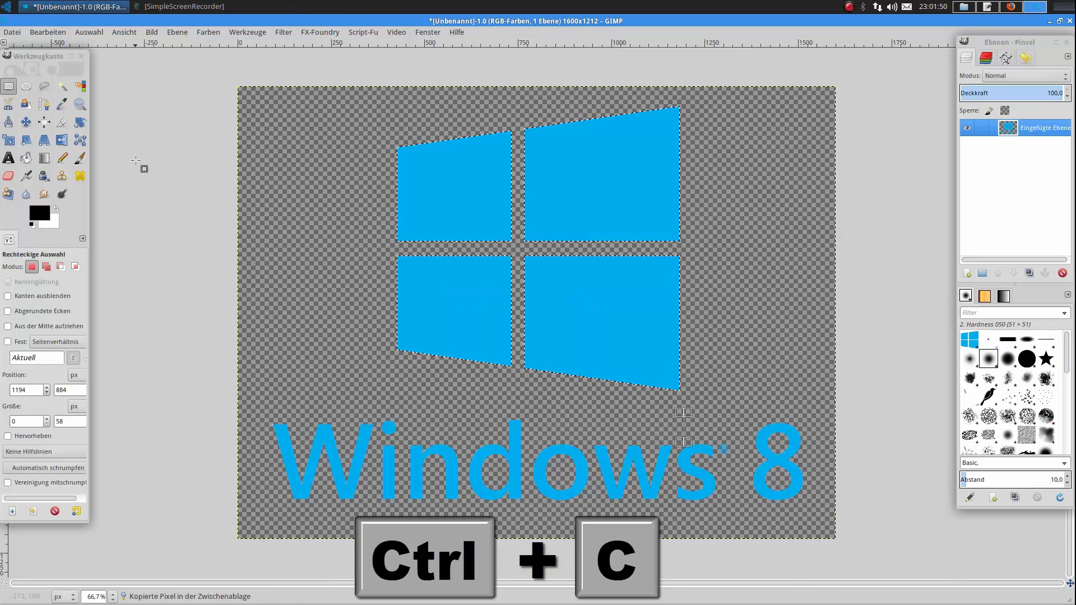
left_click(52, 33)
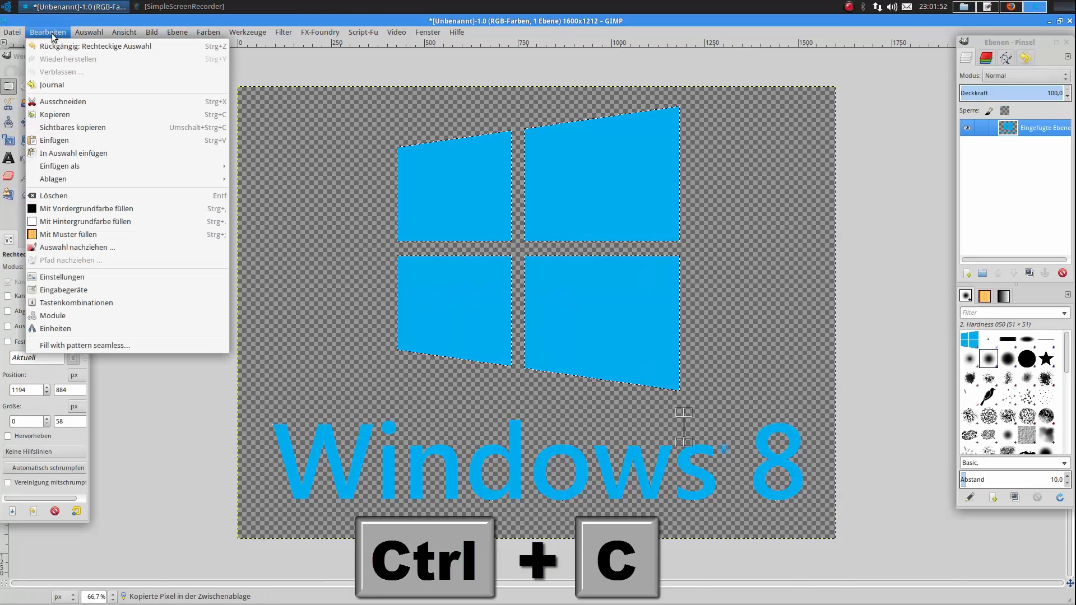
mouse_move(99, 167)
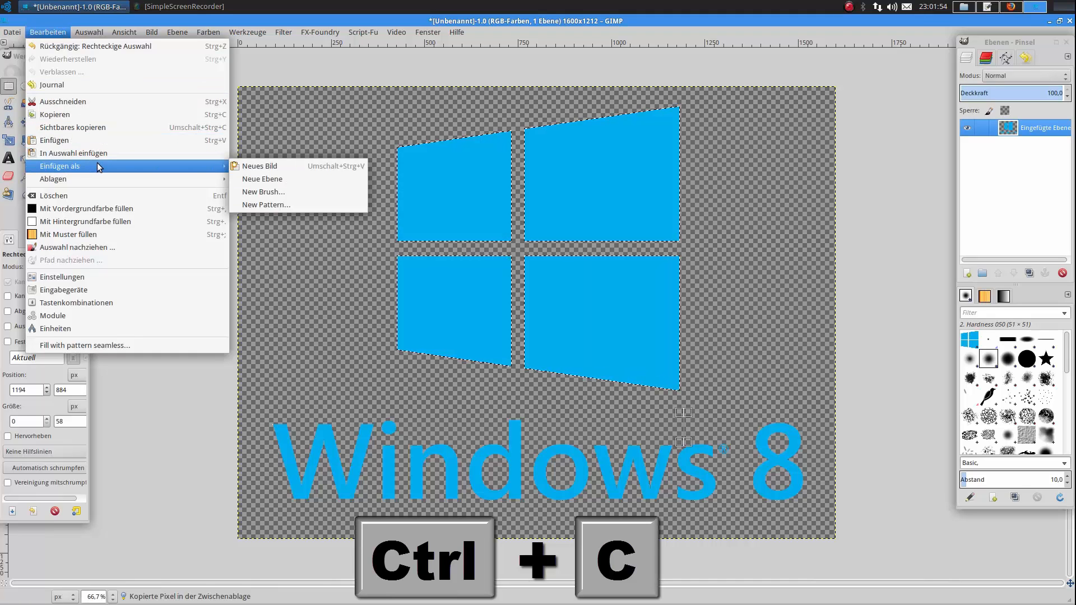
left_click(294, 167)
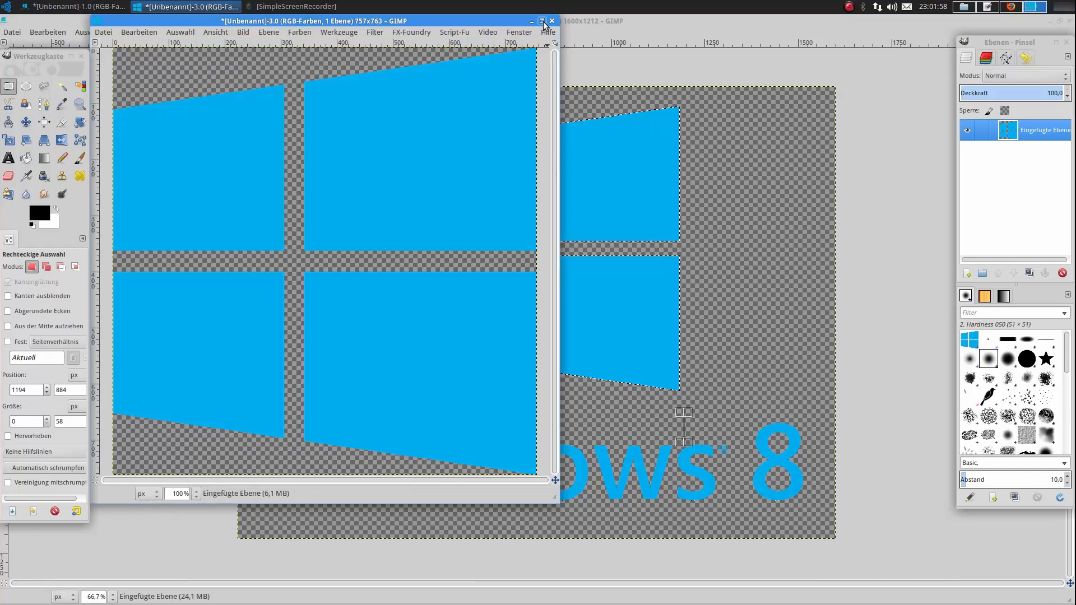
left_click(542, 21)
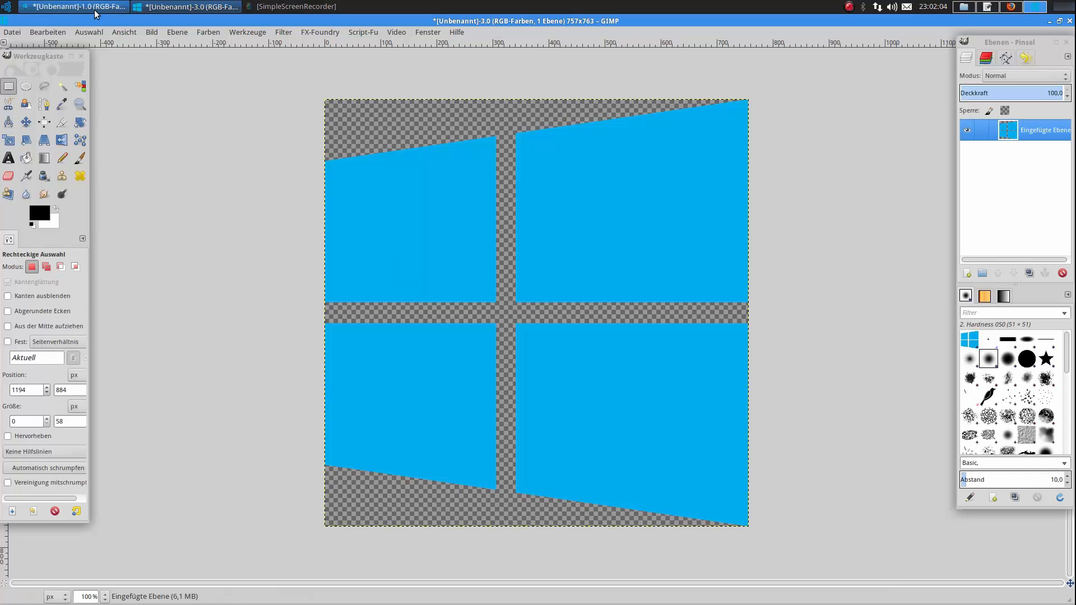
- Enlarge the canvas to 850 × 850 px with the logo centred, and fit the layer to the image size
left_click(153, 32)
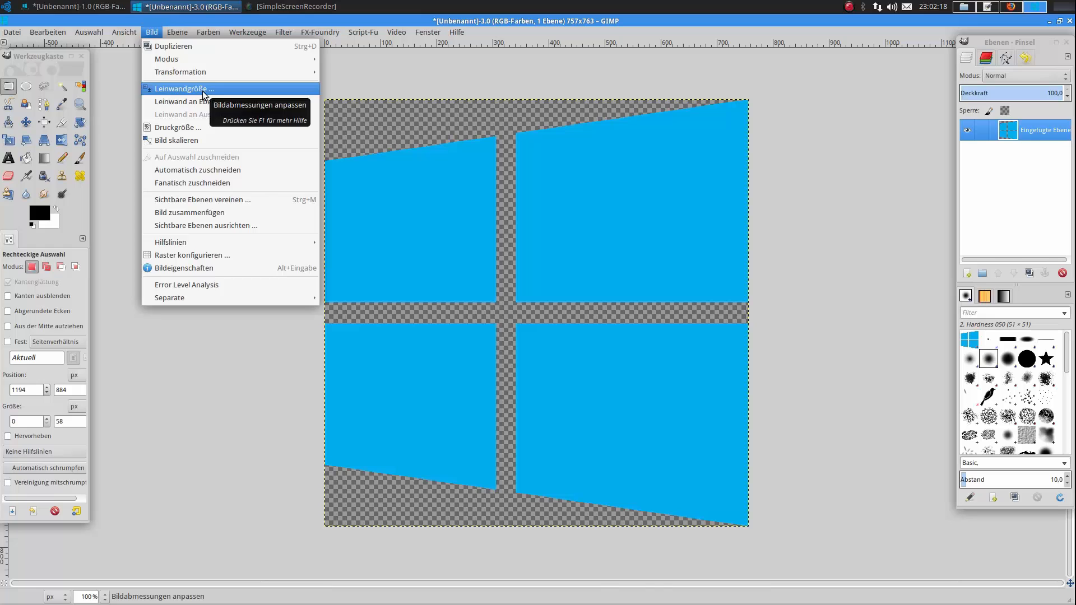
left_click(204, 90)
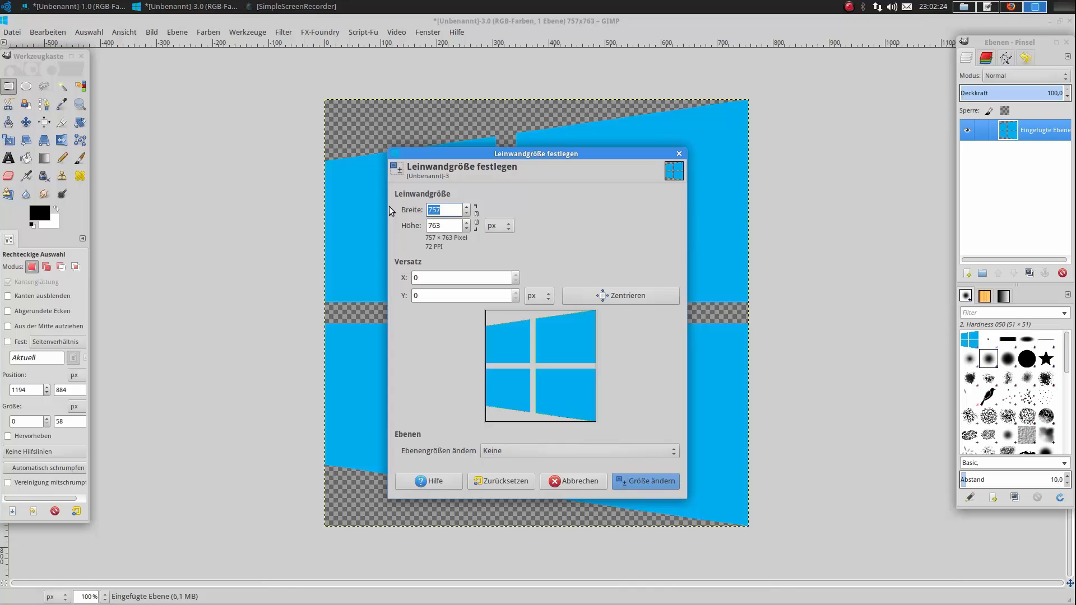
type("850")
key("Tab")
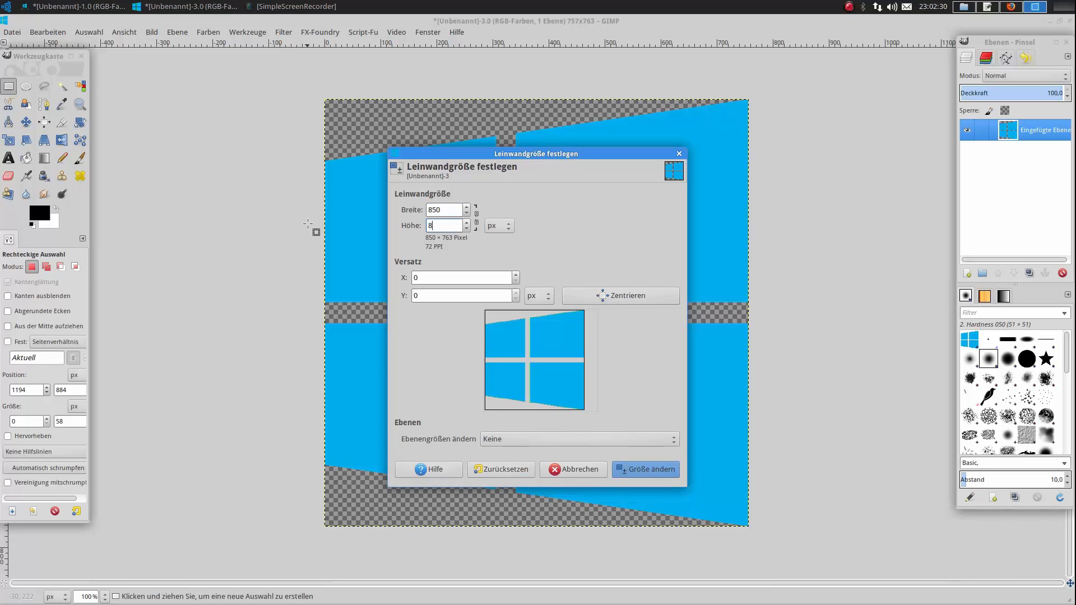
left_click(617, 295)
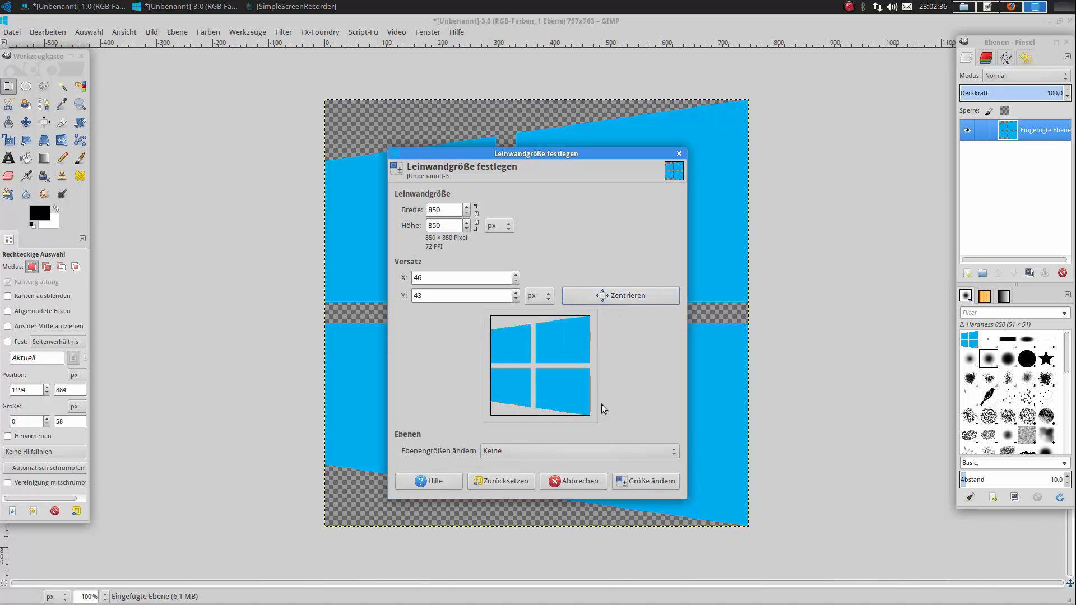
left_click(650, 483)
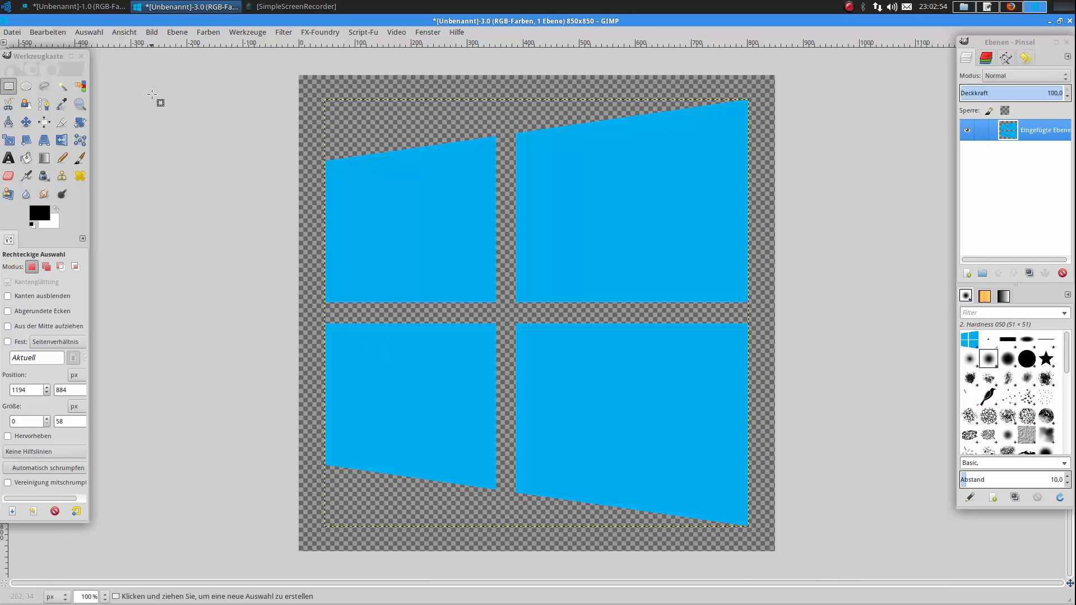
left_click(178, 32)
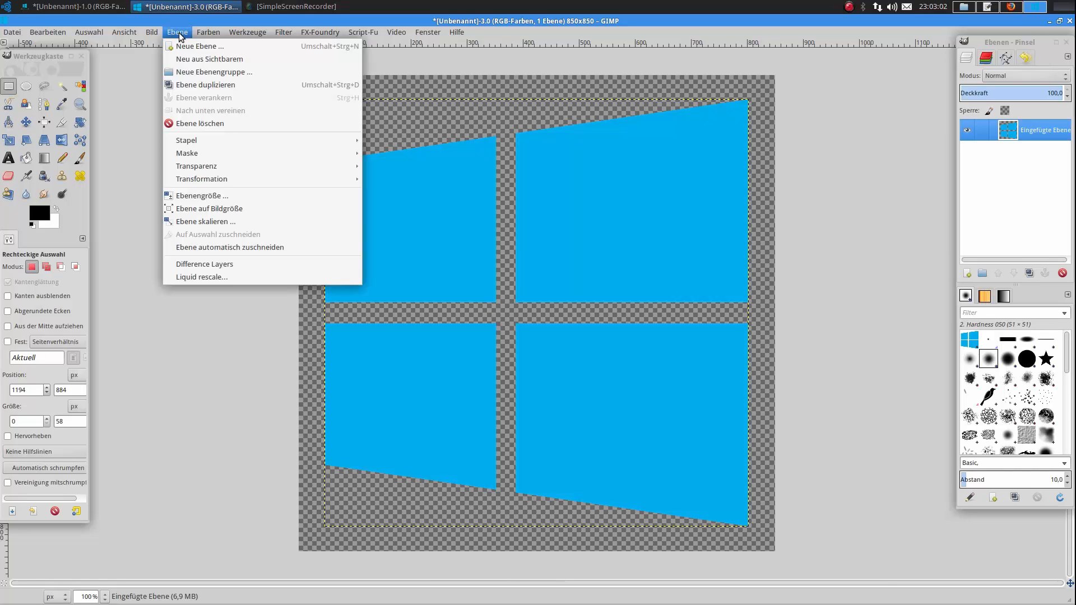
left_click(213, 213)
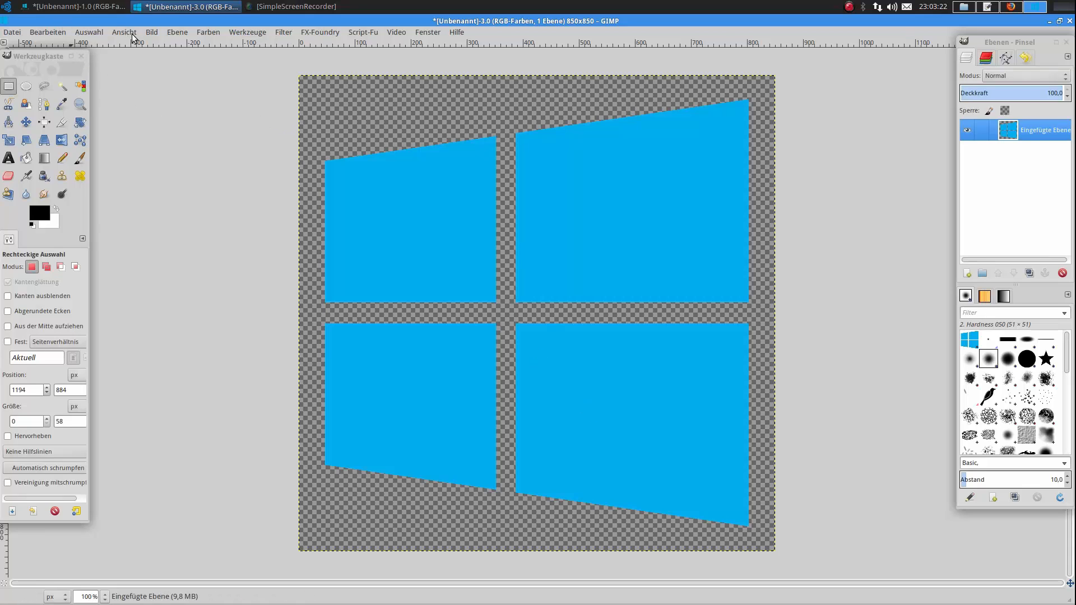
- Scale the logo image to 128 × 128 px
left_click(152, 32)
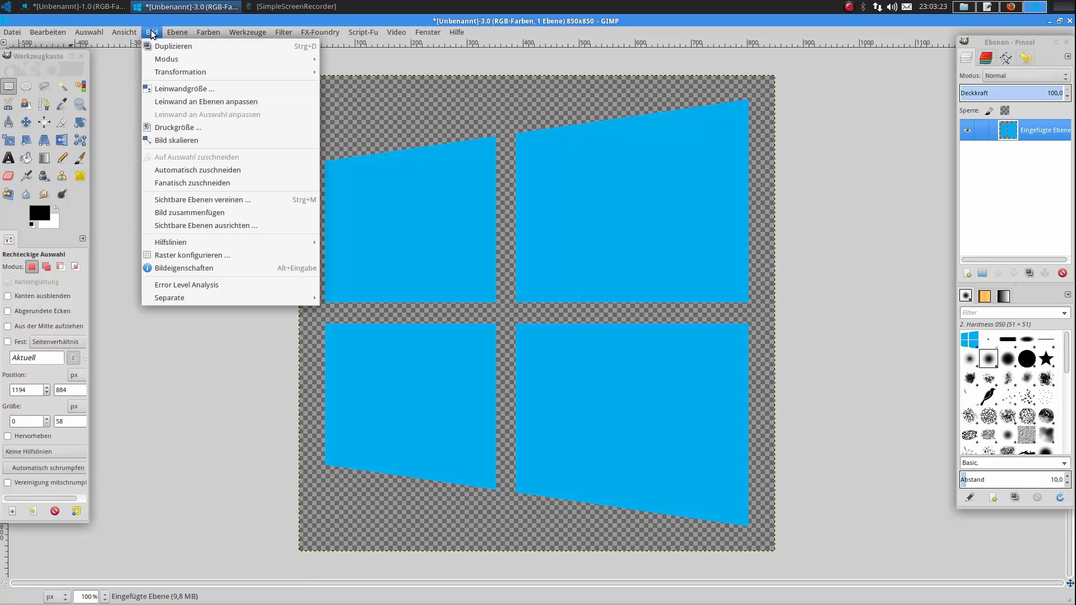
left_click(244, 139)
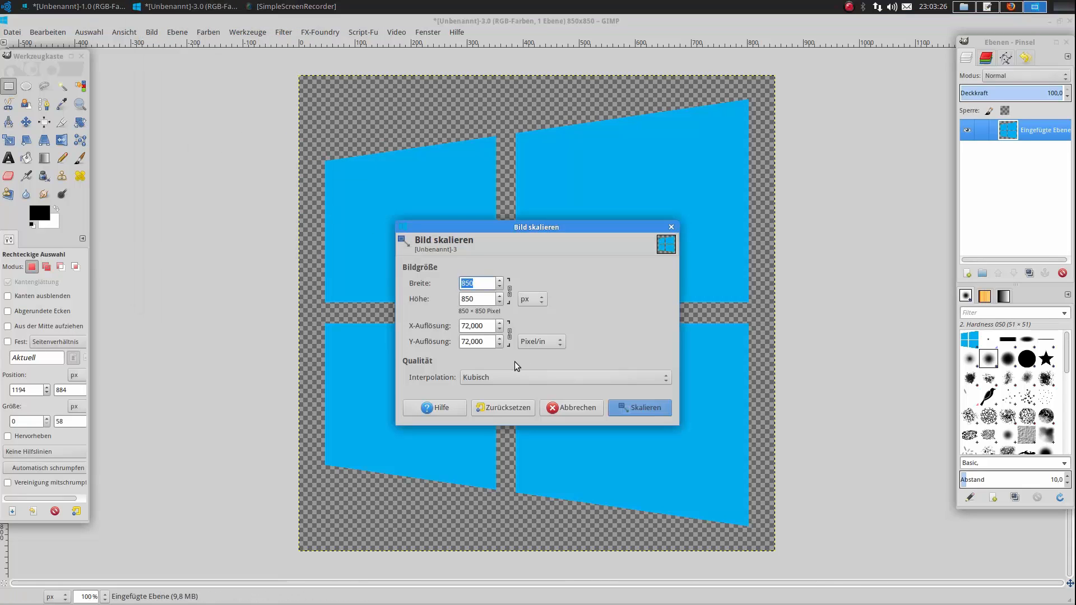
type("128")
left_click(483, 300)
left_click(649, 408)
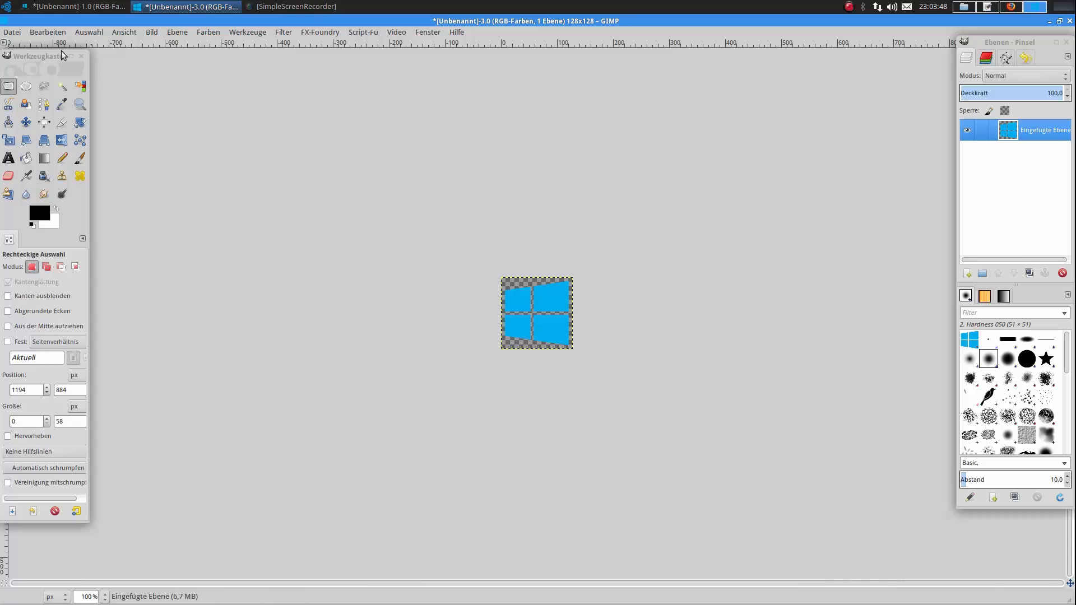
- Export the icon as os_win8.png to the Bilder folder with the preset PNG options
left_click(14, 32)
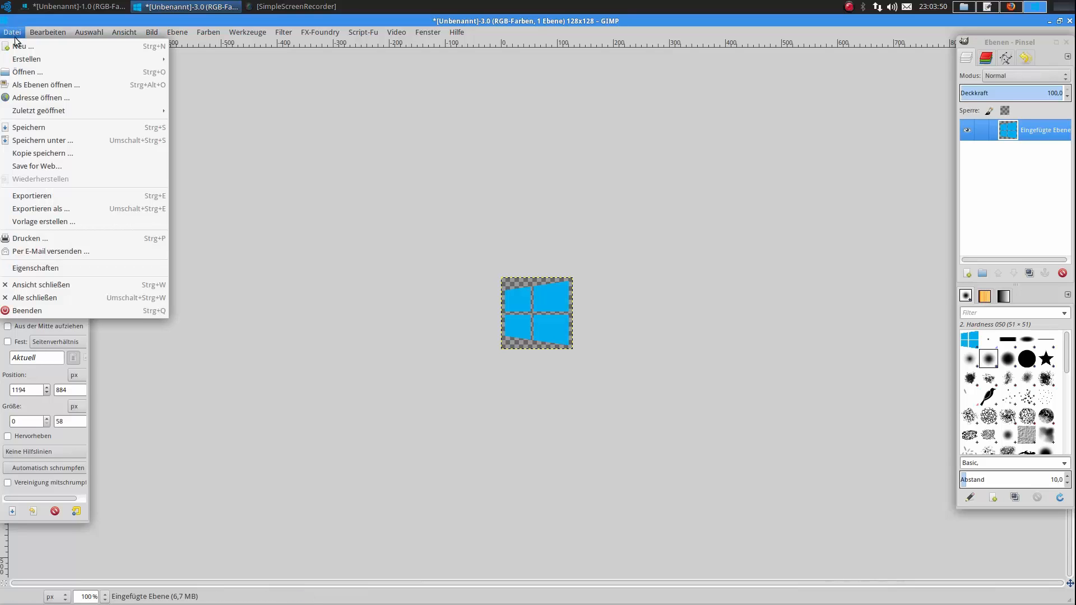
left_click(96, 209)
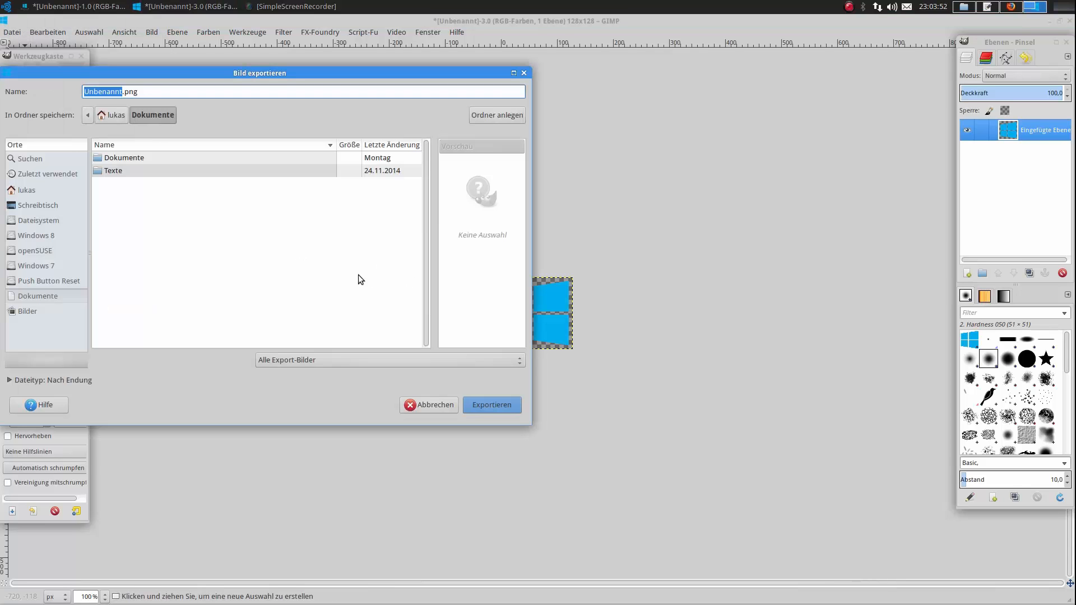
type("os_win8")
left_click(117, 119)
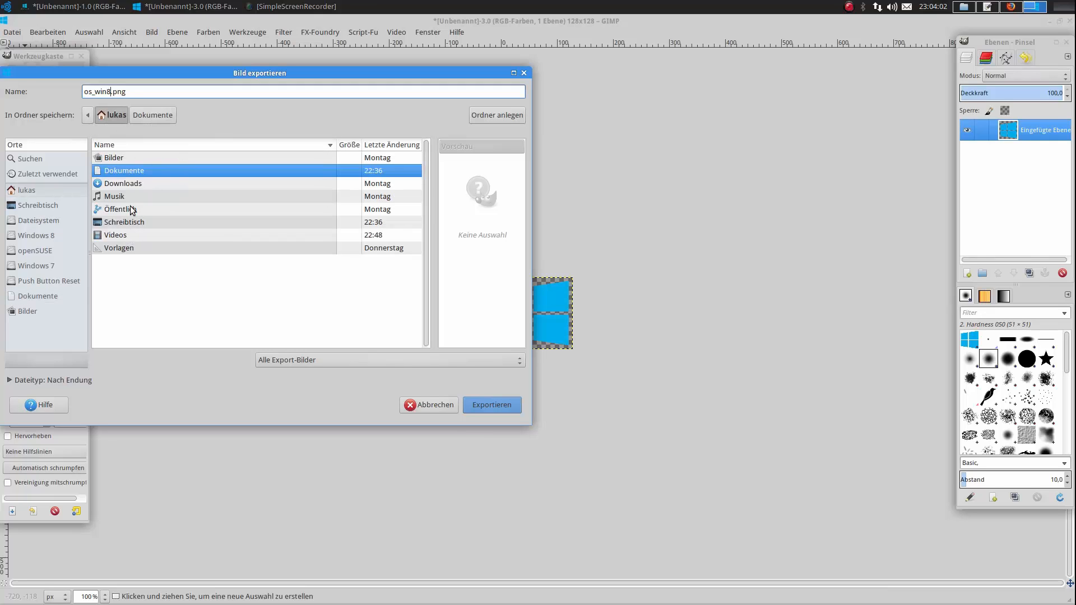
double_click(125, 157)
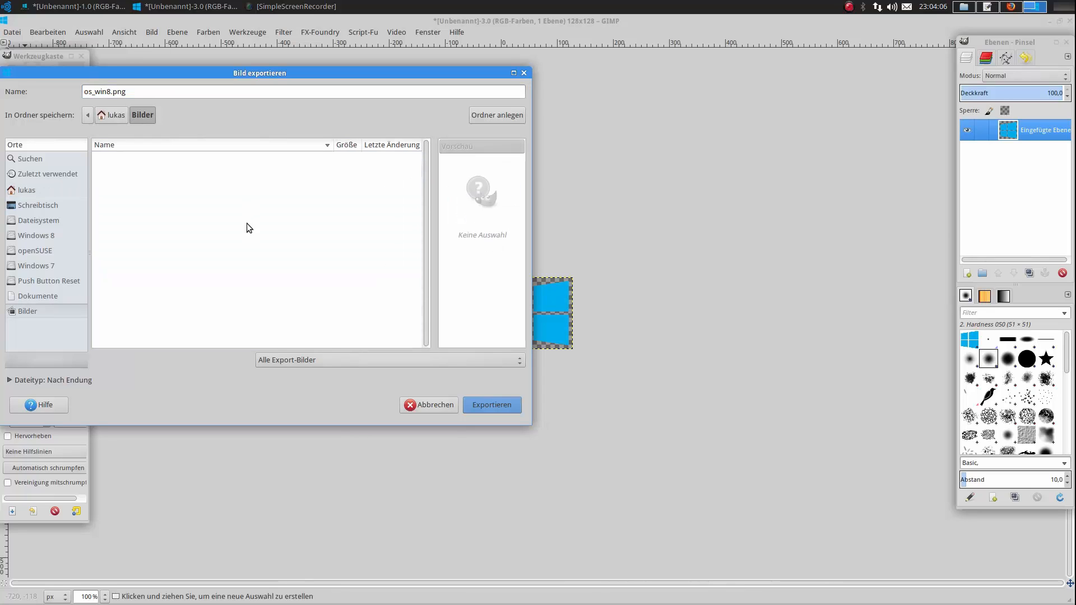
left_click(142, 90)
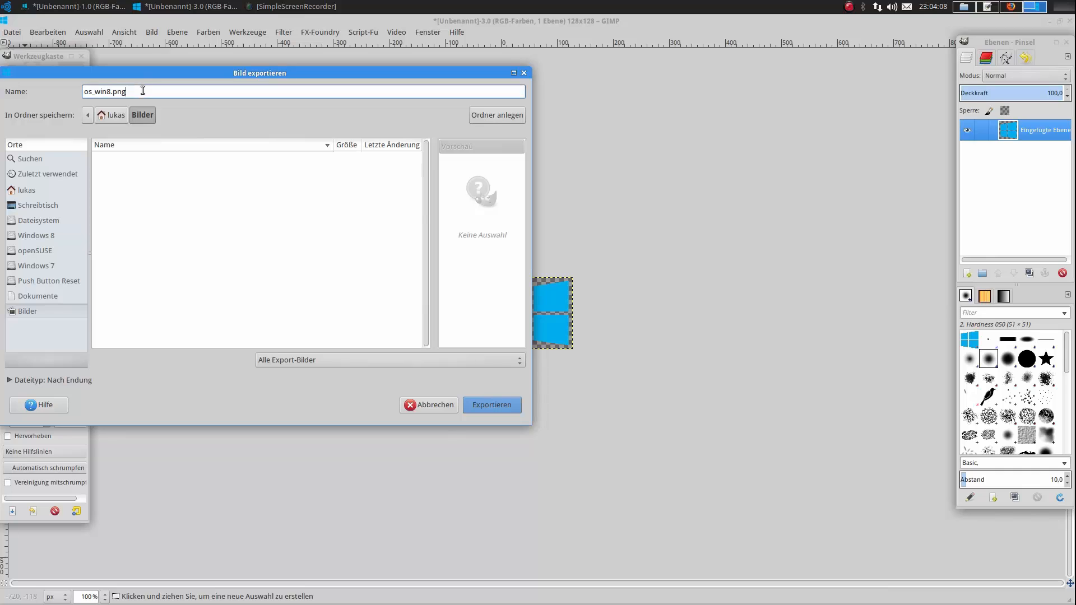
left_click(490, 405)
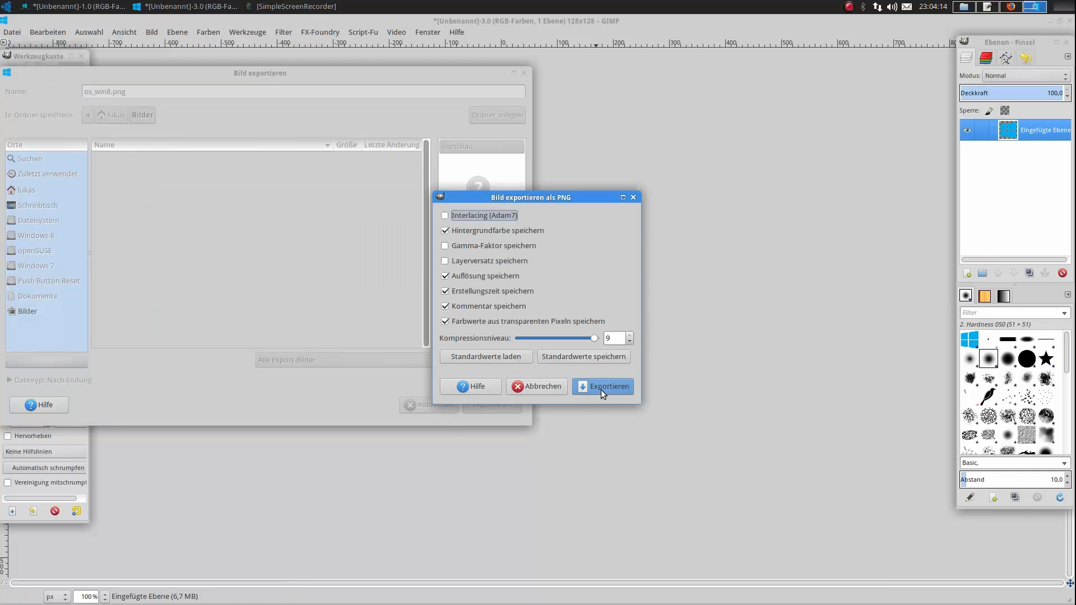
left_click(601, 389)
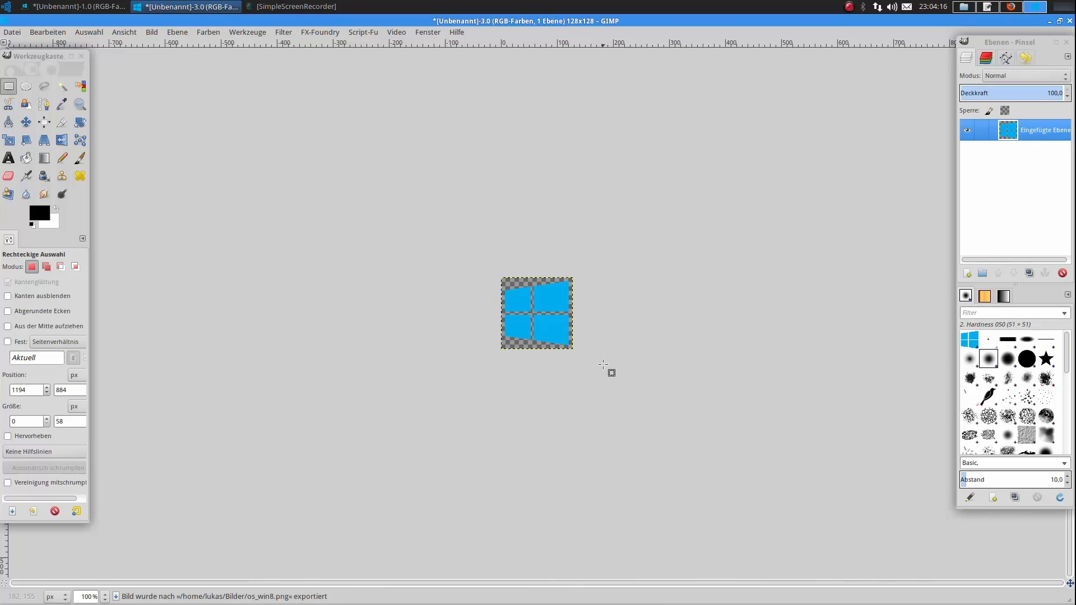
- Switch to the Firefox workspace and search the web for "ubuntu studio logo"
left_click(1011, 7)
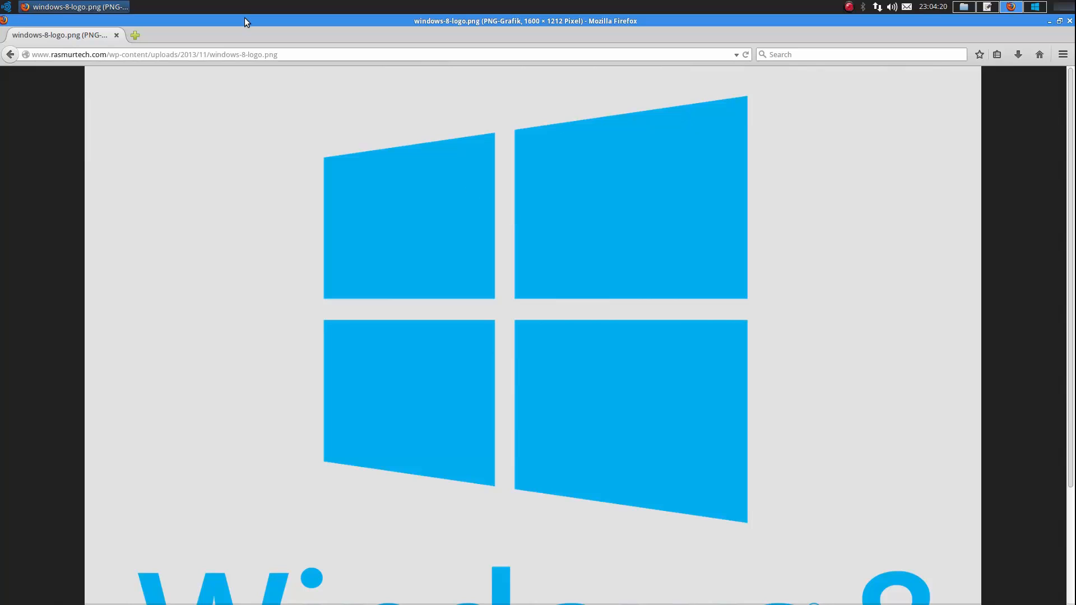
left_click(284, 53)
key("BackSpace")
key("BackSpace")
key("BackSpace")
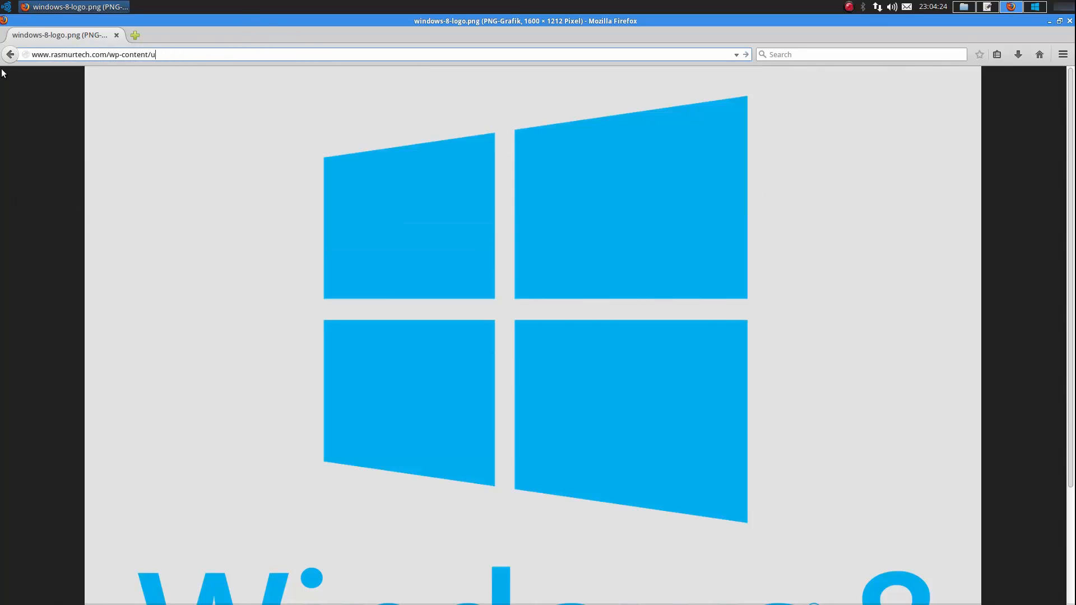
key("BackSpace")
key("BackSpace")
key("BackSpace")
key("BackSpace")
key("BackSpace")
key("BackSpace")
key("BackSpace")
key("BackSpace")
key("BackSpace")
key("BackSpace")
type("ubuntu studio logo")
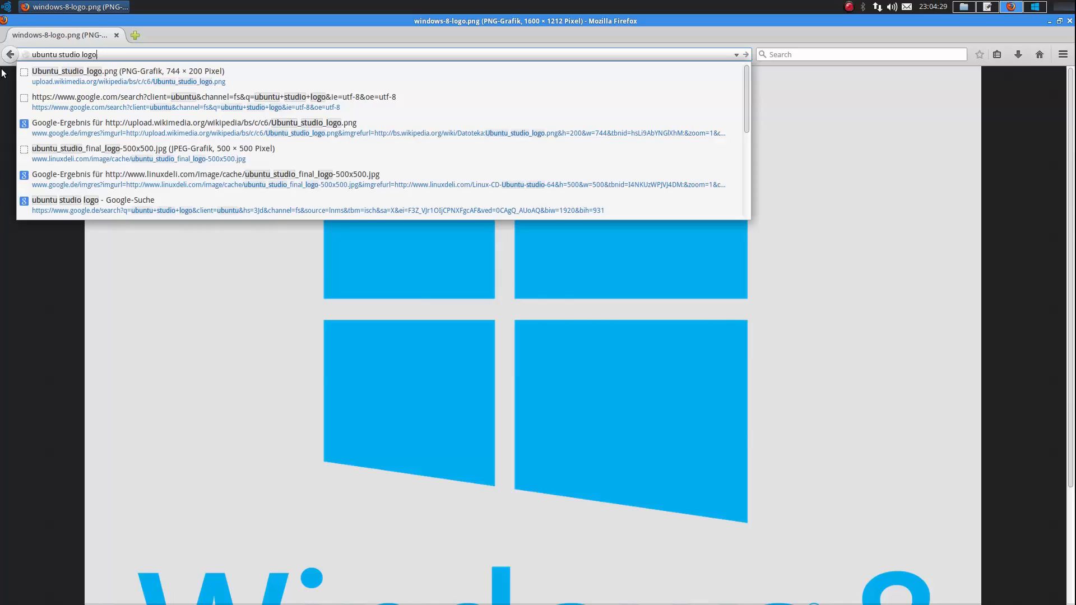
key("Return")
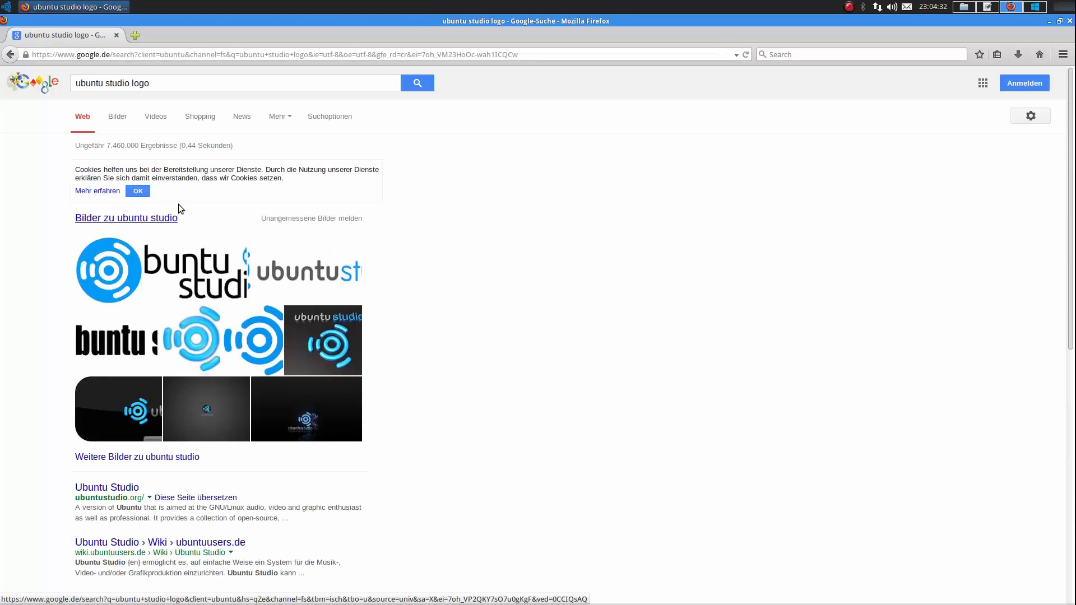
- Show the image results and open the 744 × 200 Ubuntu Studio logo from bs.wikipedia.org in its original size
left_click(118, 117)
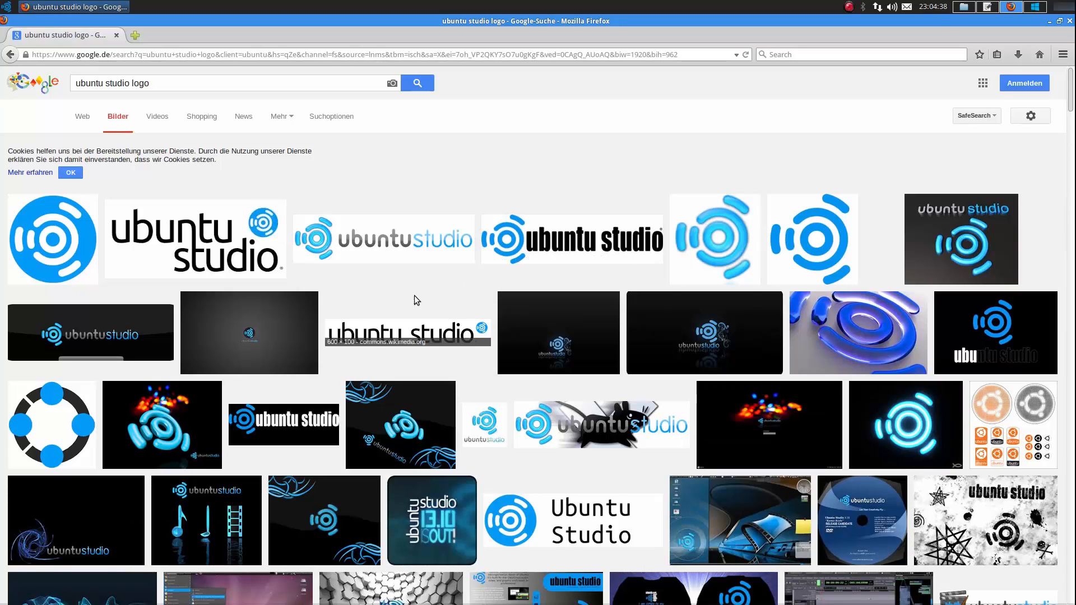
left_click(386, 238)
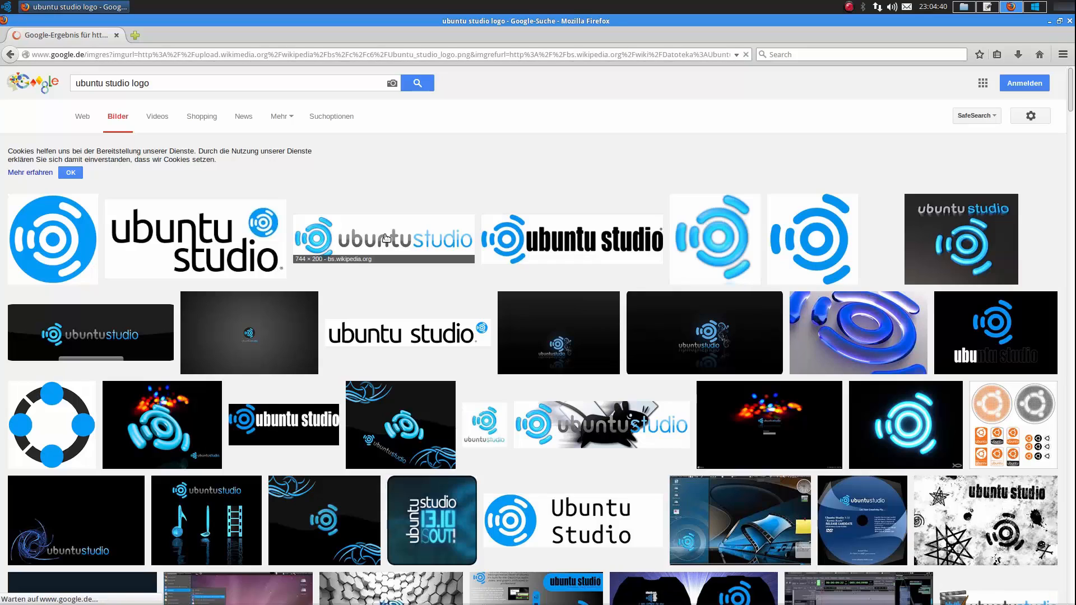
left_click(952, 168)
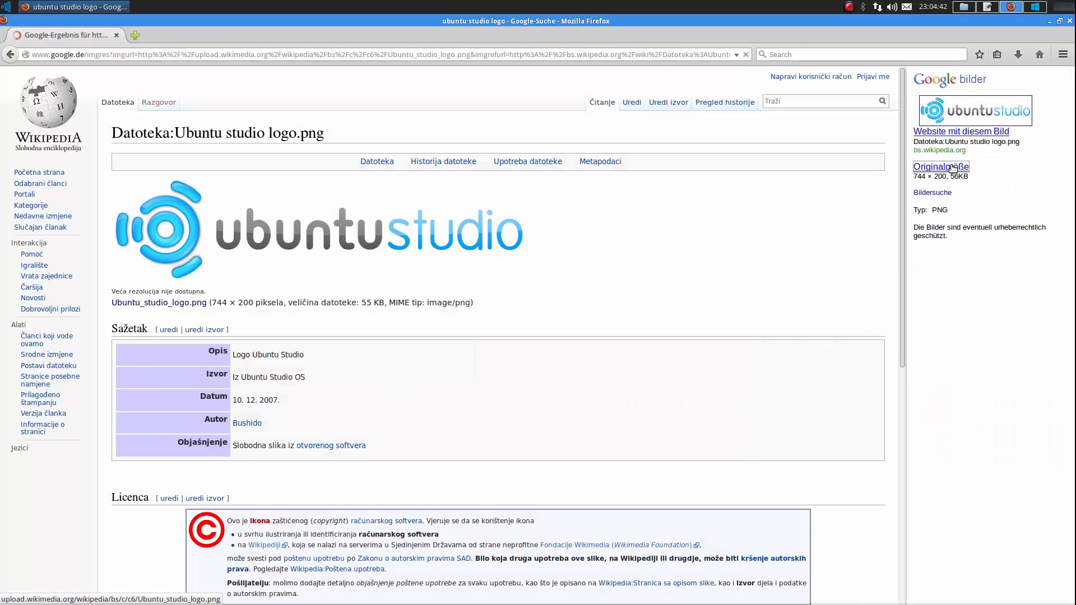
- Copy the full-size Ubuntu Studio logo, switch to GIMP, and paste it as a new image in a maximised window
right_click(501, 301)
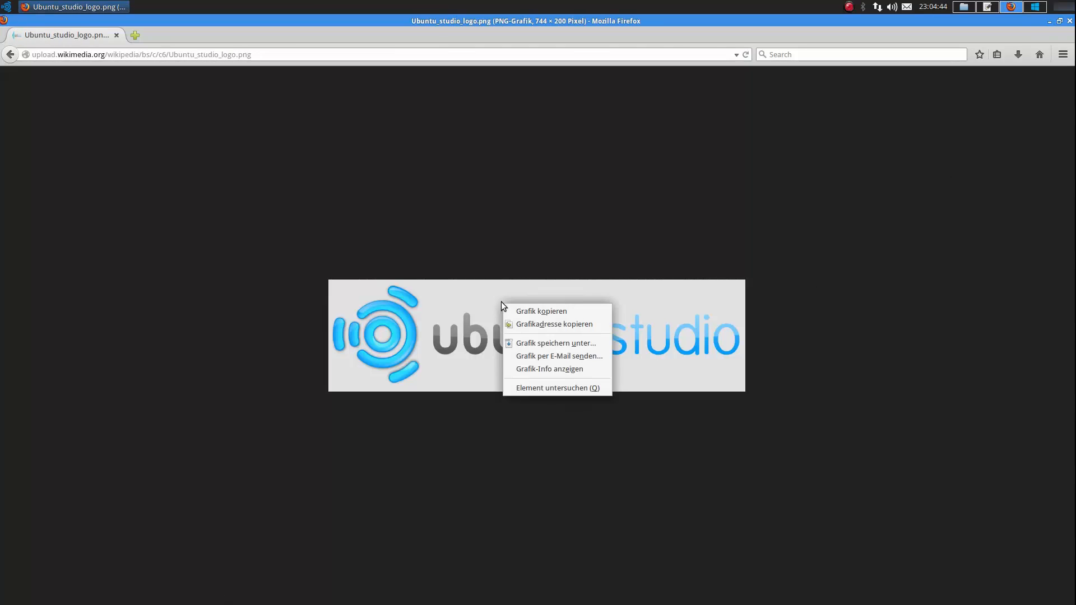
left_click(522, 310)
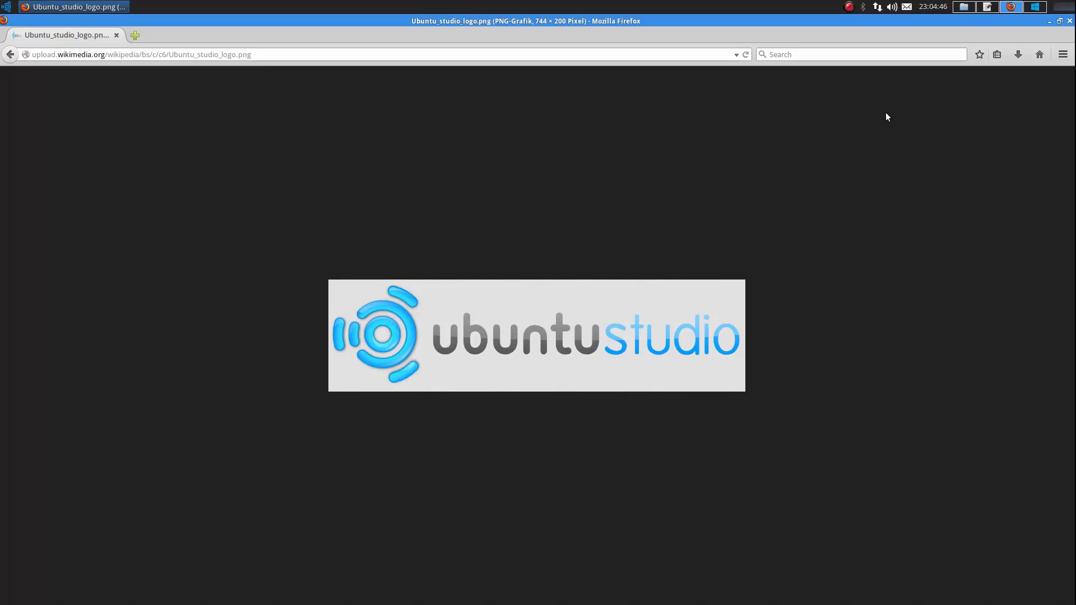
left_click(1035, 6)
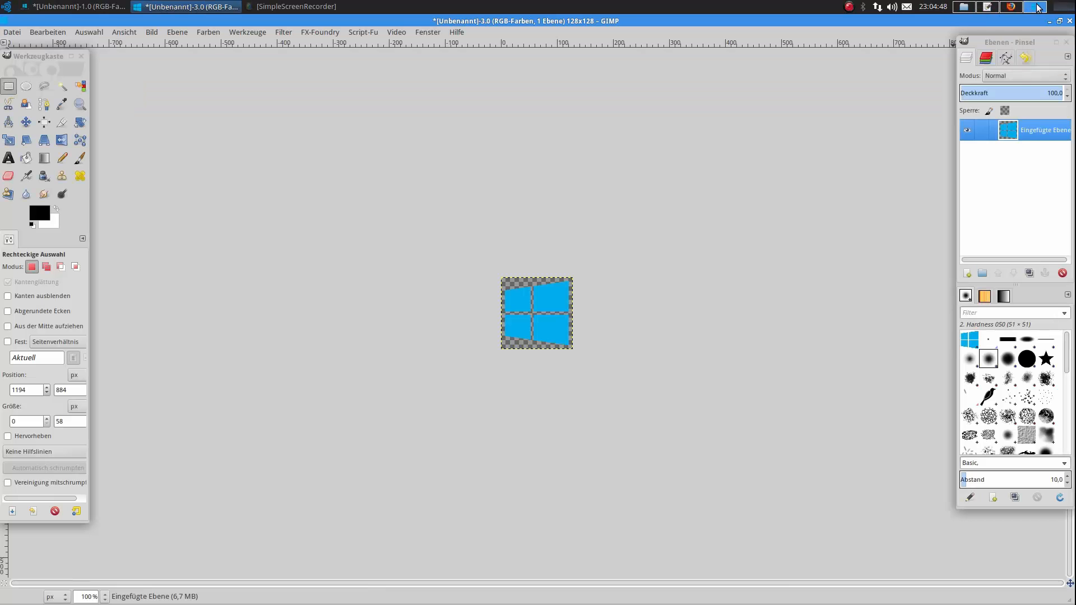
left_click(50, 32)
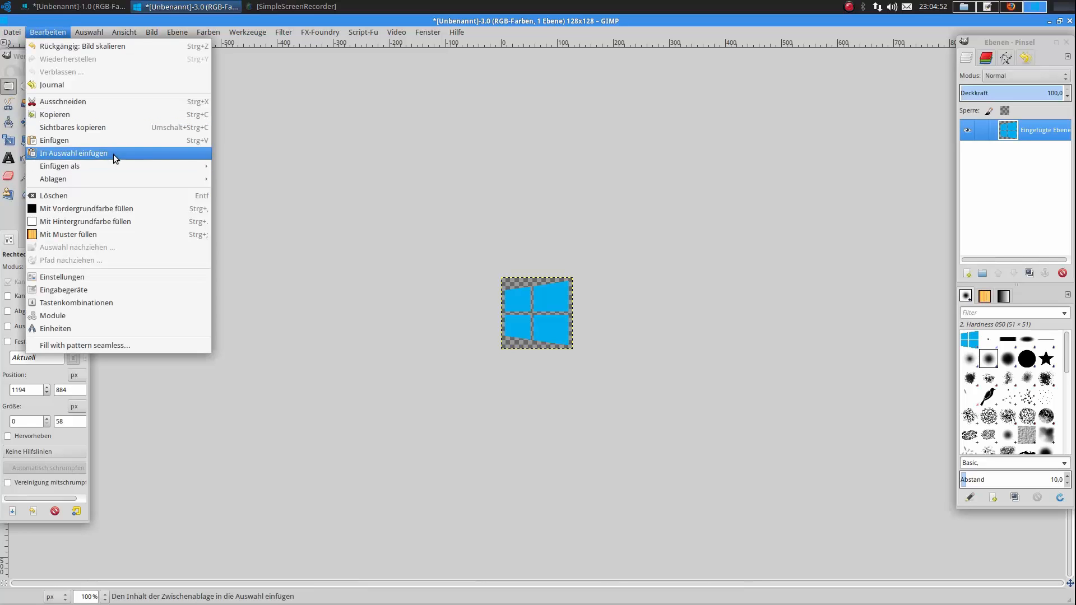
mouse_move(116, 167)
left_click(323, 167)
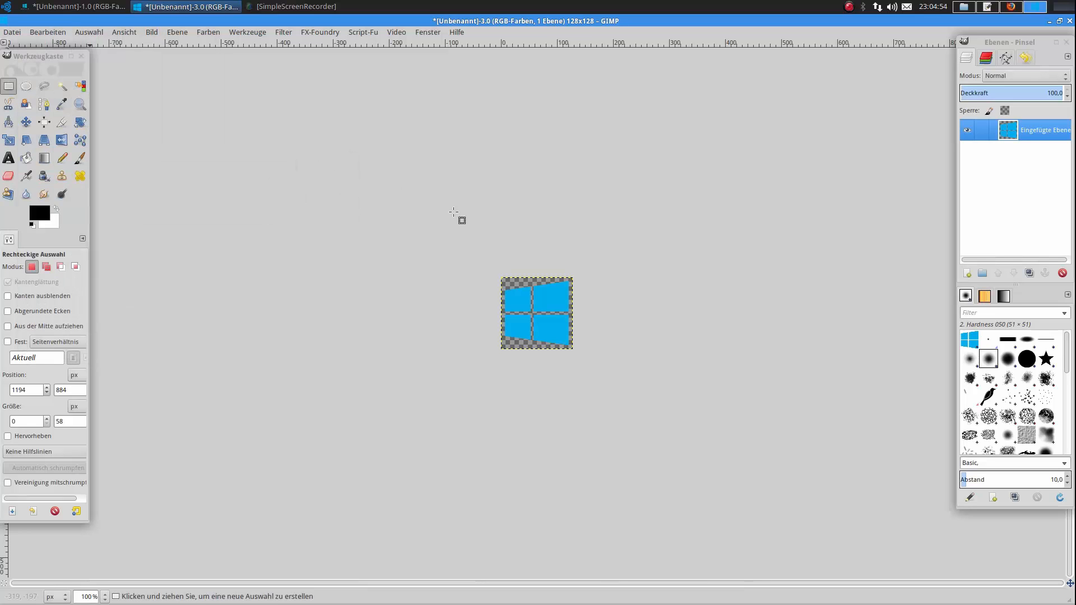
left_click(753, 229)
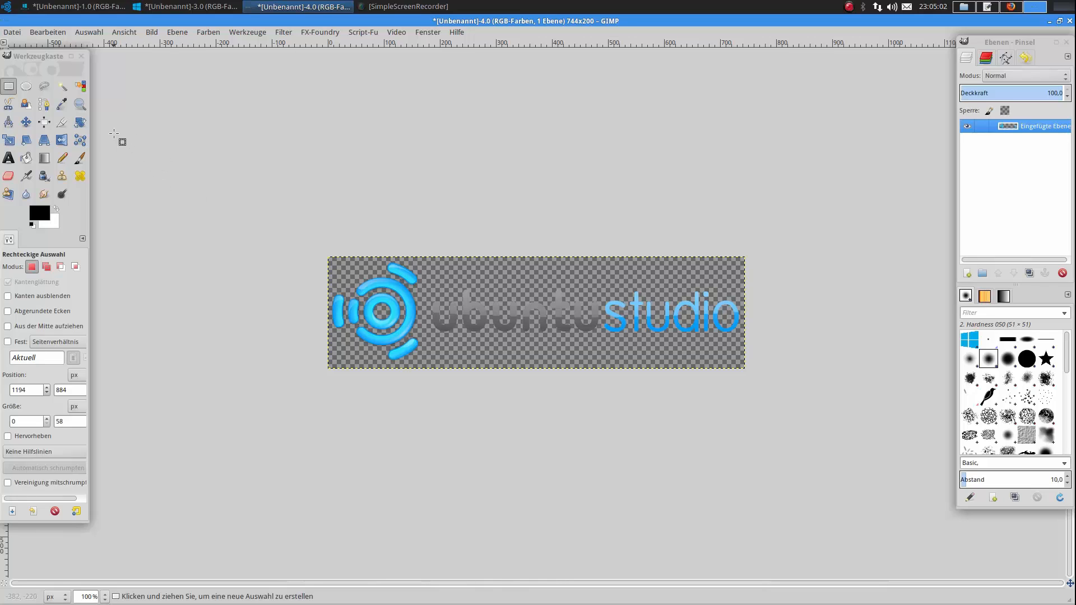
- Select only the round emblem by fuzzy-selecting the transparent background, inverting the selection and subtracting a rectangle around the "ubuntustudio" lettering
left_click(62, 87)
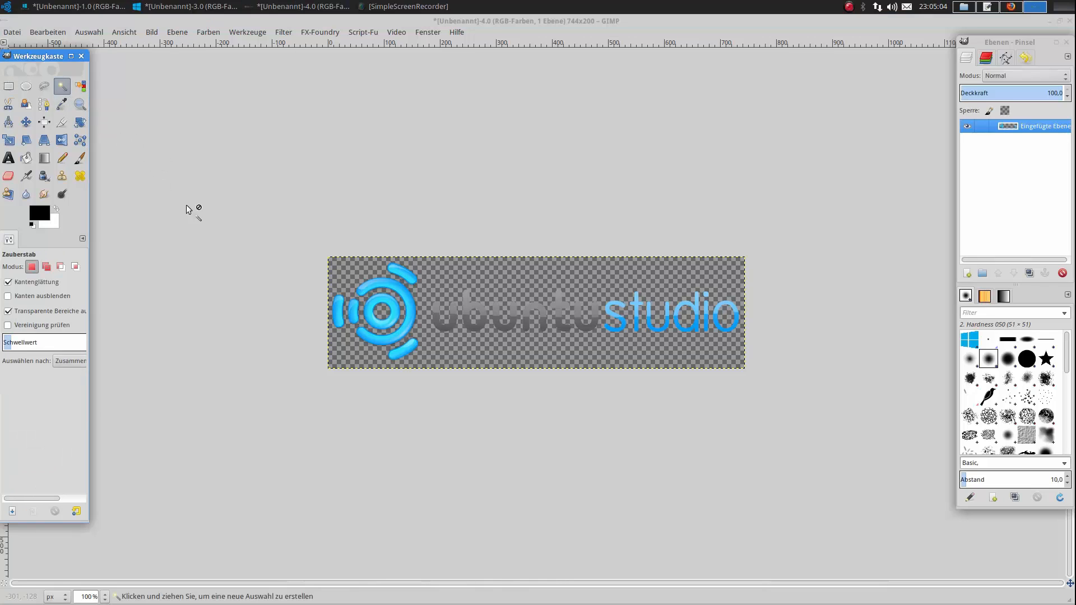
left_click(469, 344)
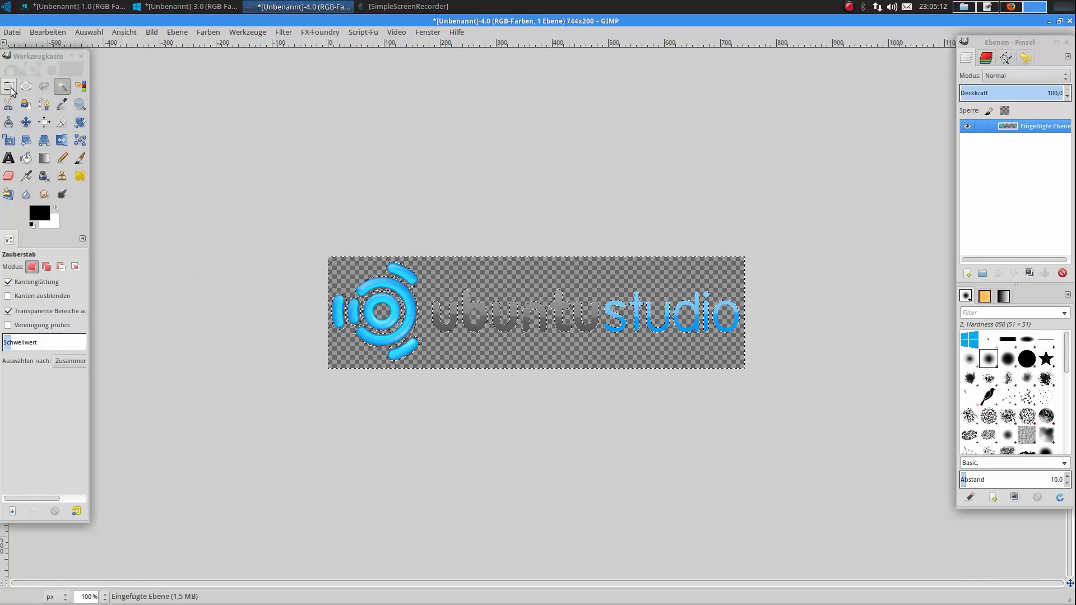
key("ctrl+i")
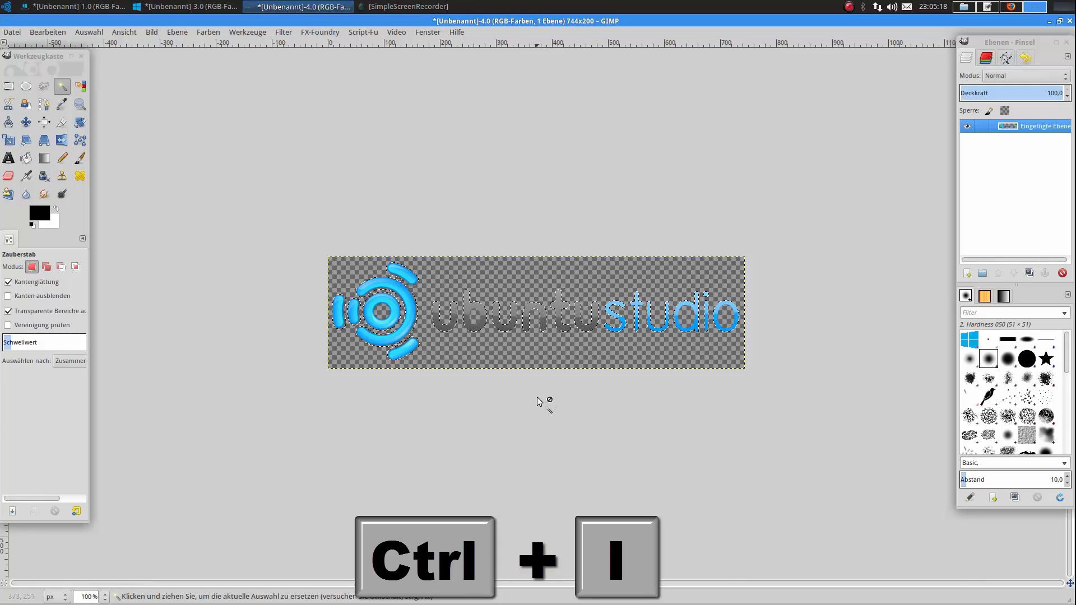
left_click(8, 86)
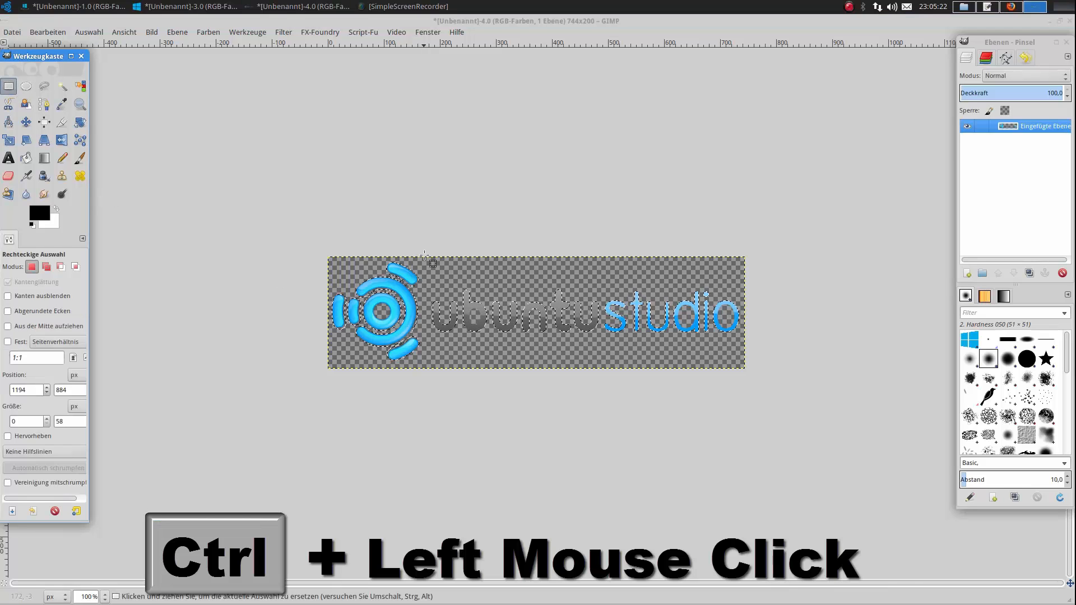
left_click_drag(424, 239, 853, 399)
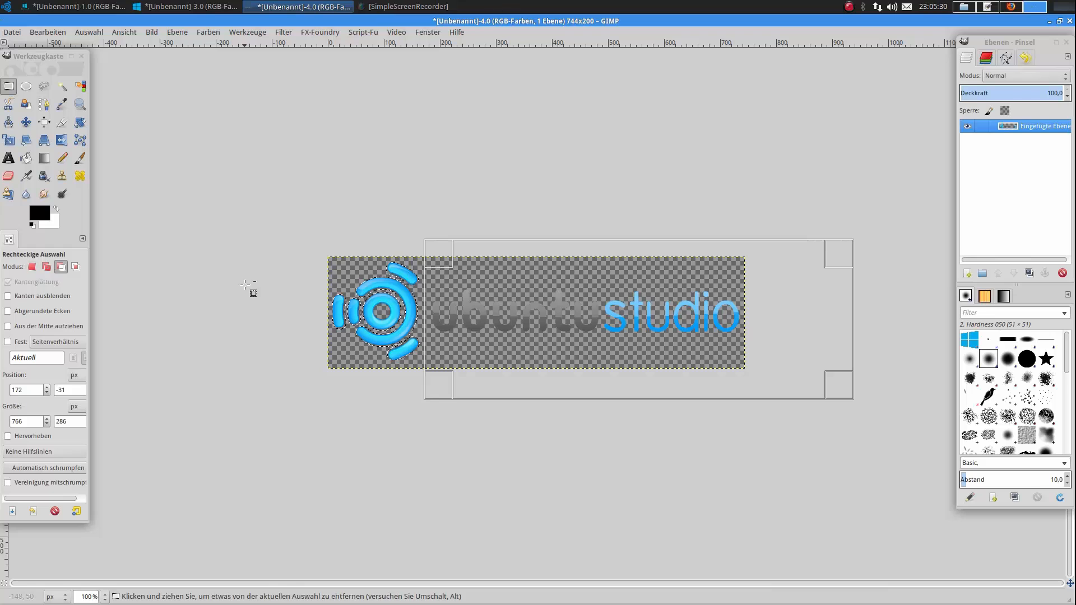
- Copy the selected emblem and paste it as a new image in a maximised window
key("ctrl+c")
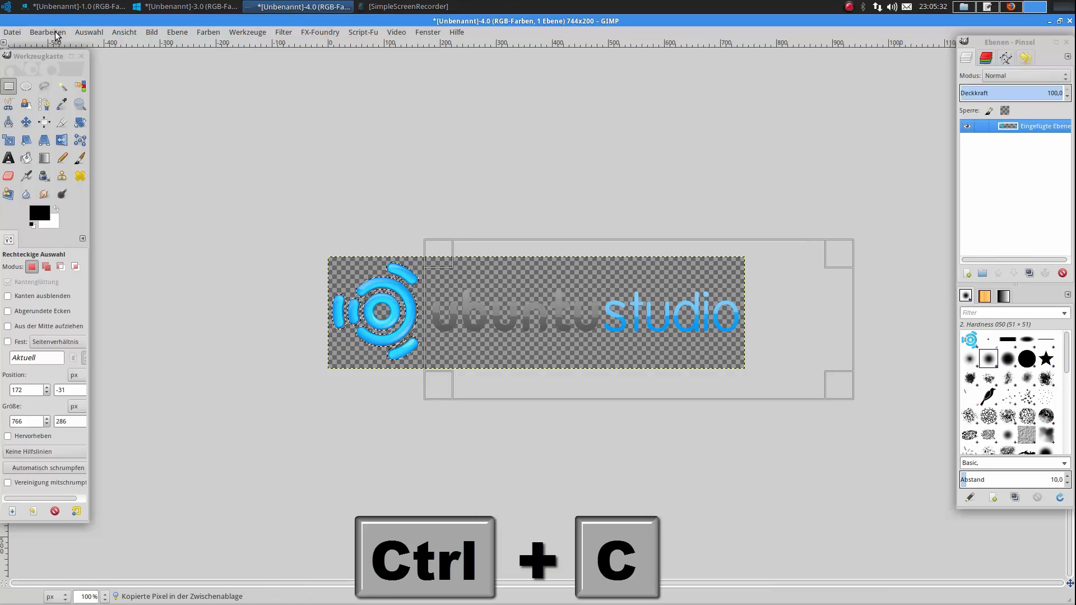
left_click(56, 33)
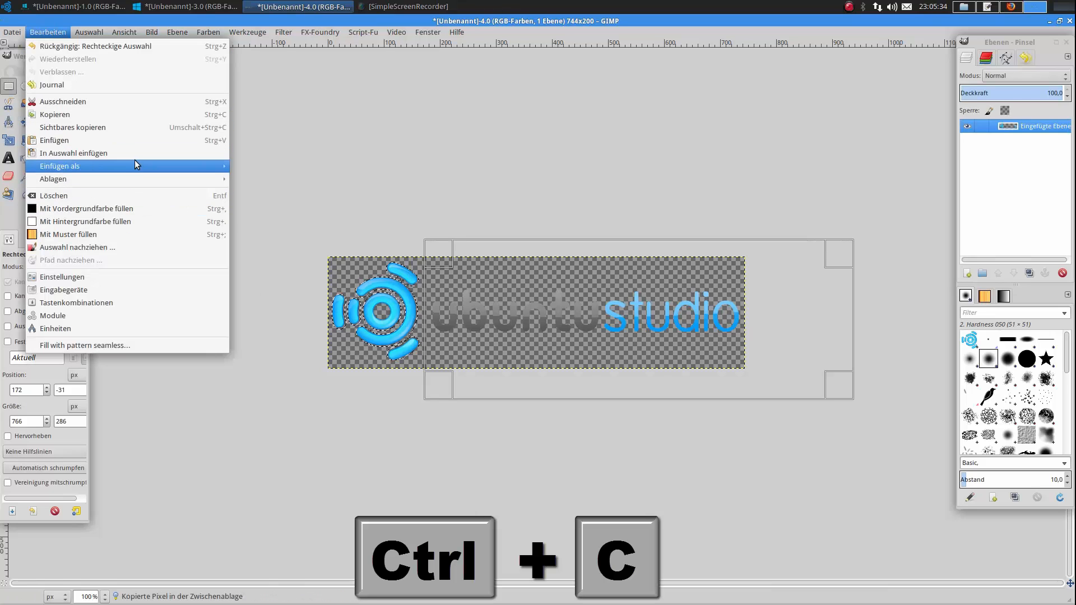
mouse_move(136, 163)
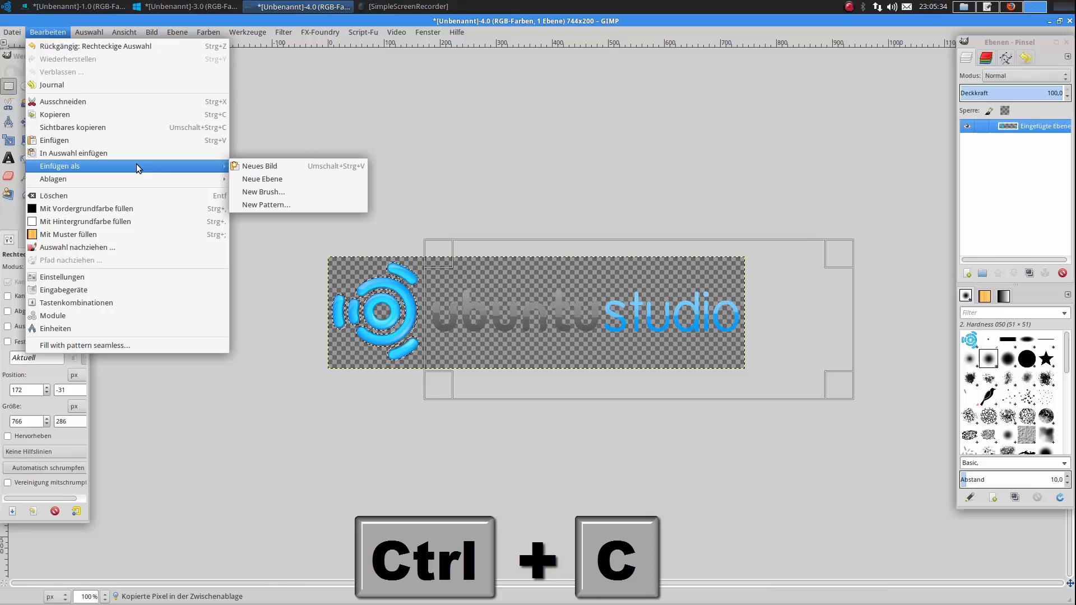
left_click(321, 166)
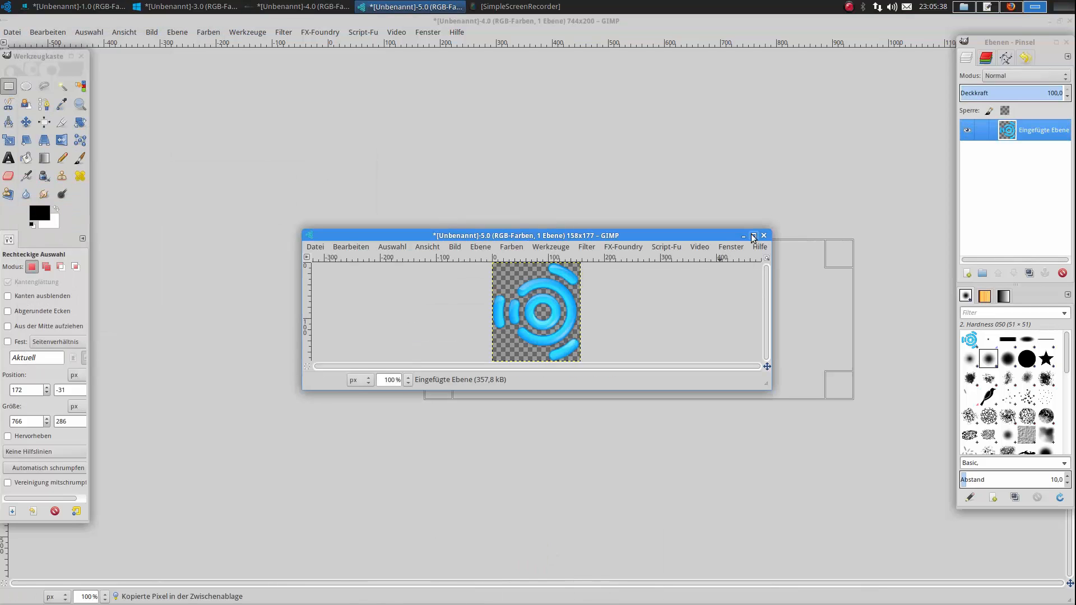
left_click(753, 236)
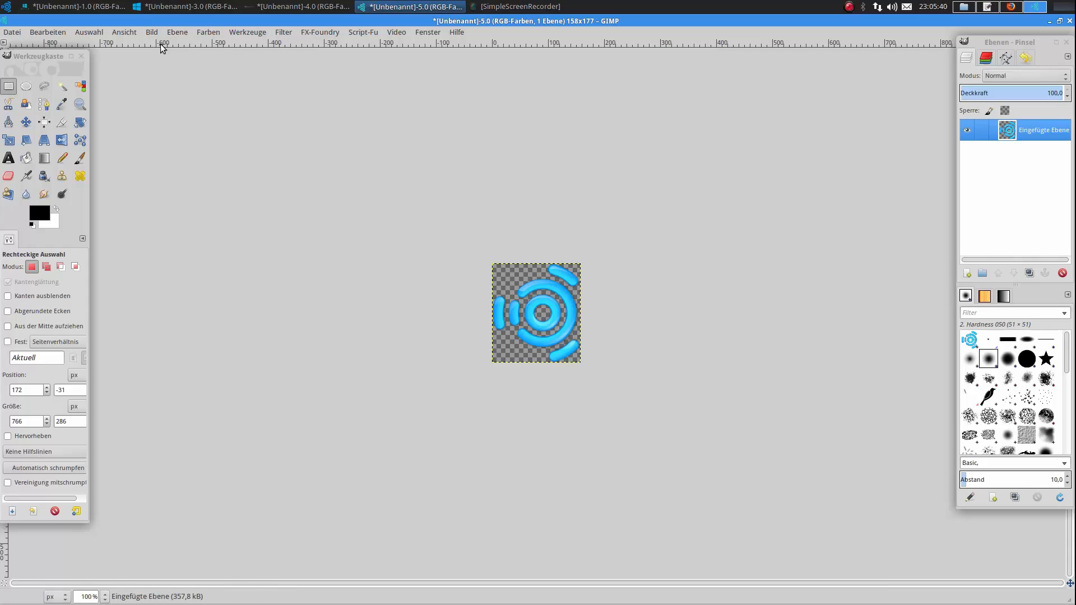
- Resize the emblem image's canvas to 190 × 190 px with the content centred
left_click(151, 32)
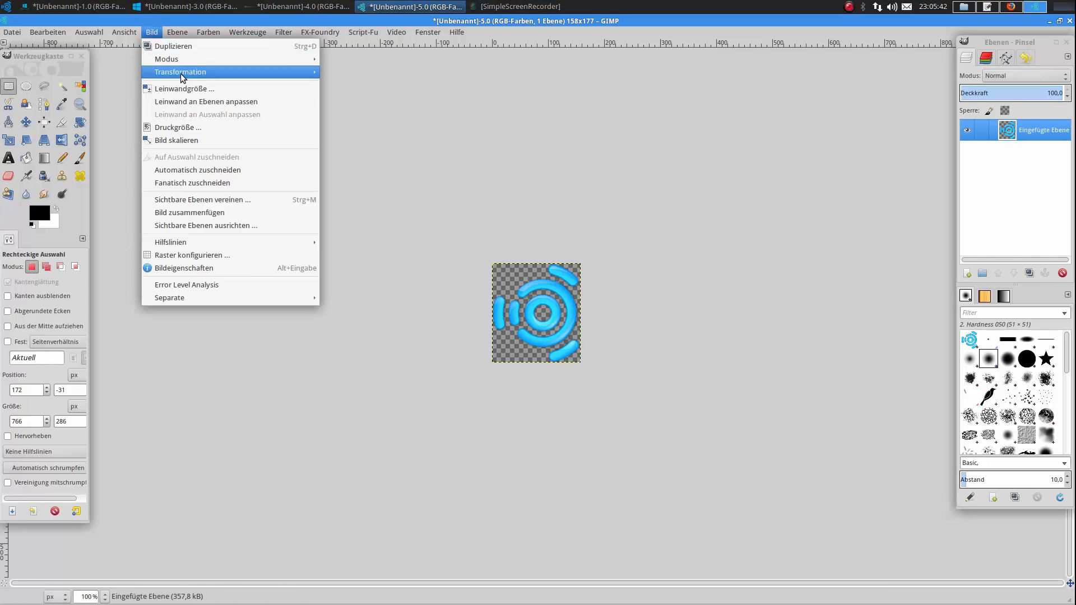
left_click(178, 89)
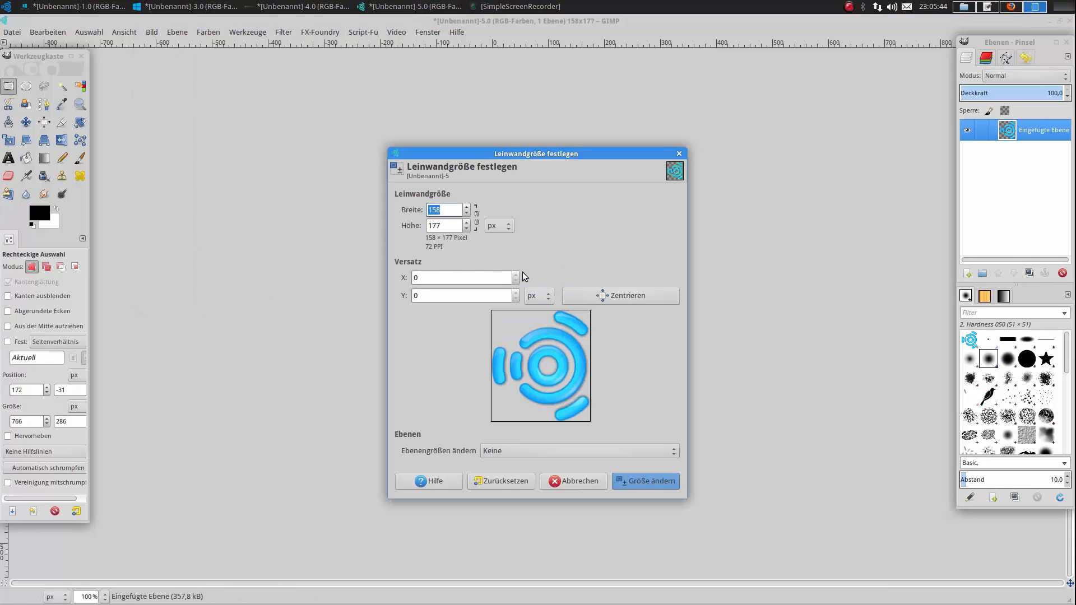
type("190")
key("Tab")
type("190")
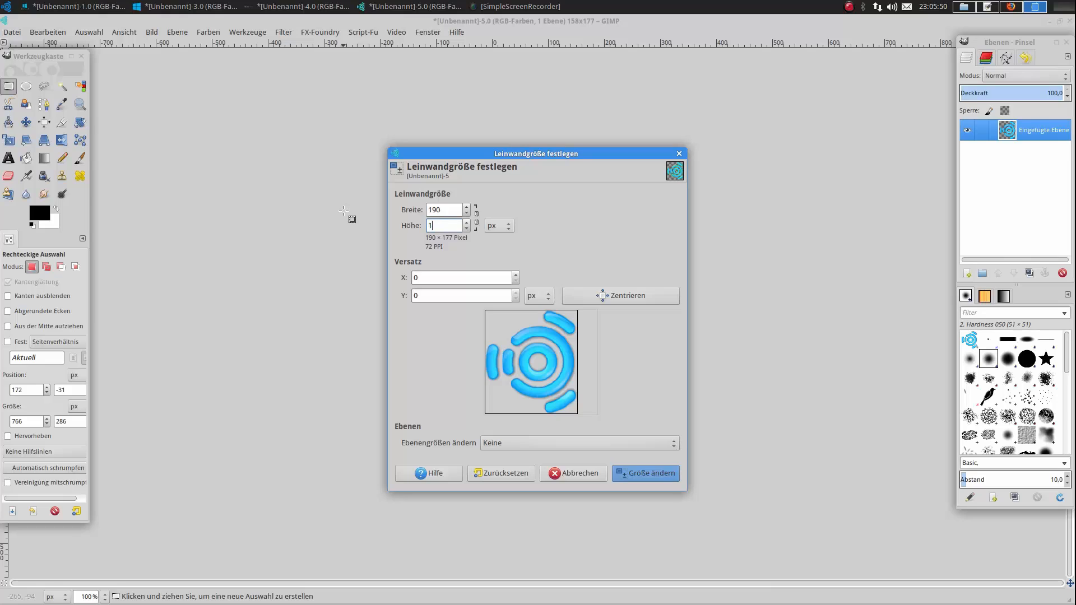
key("Tab")
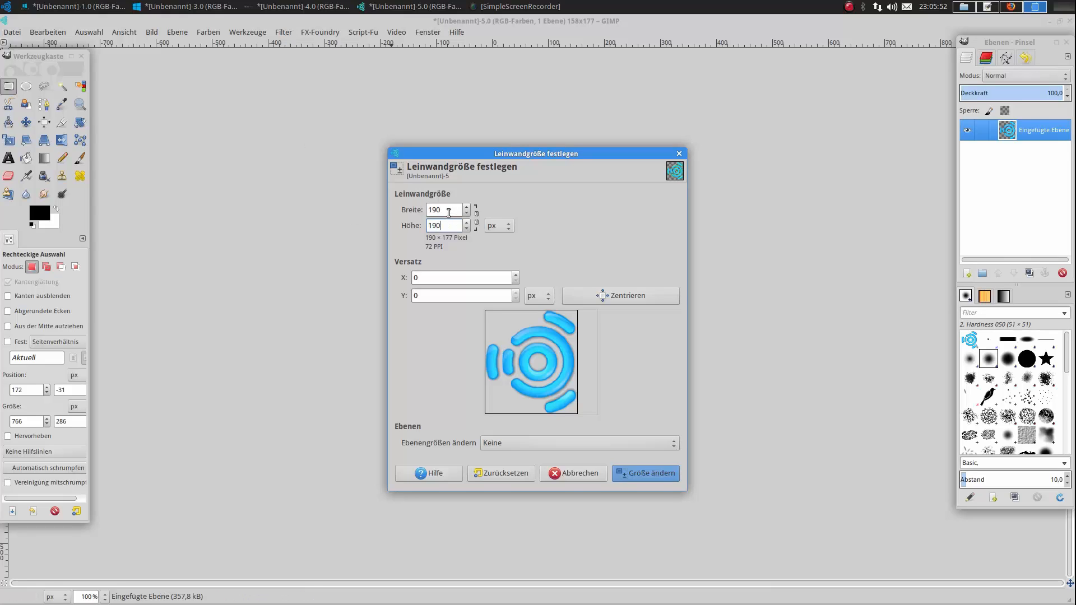
left_click(602, 292)
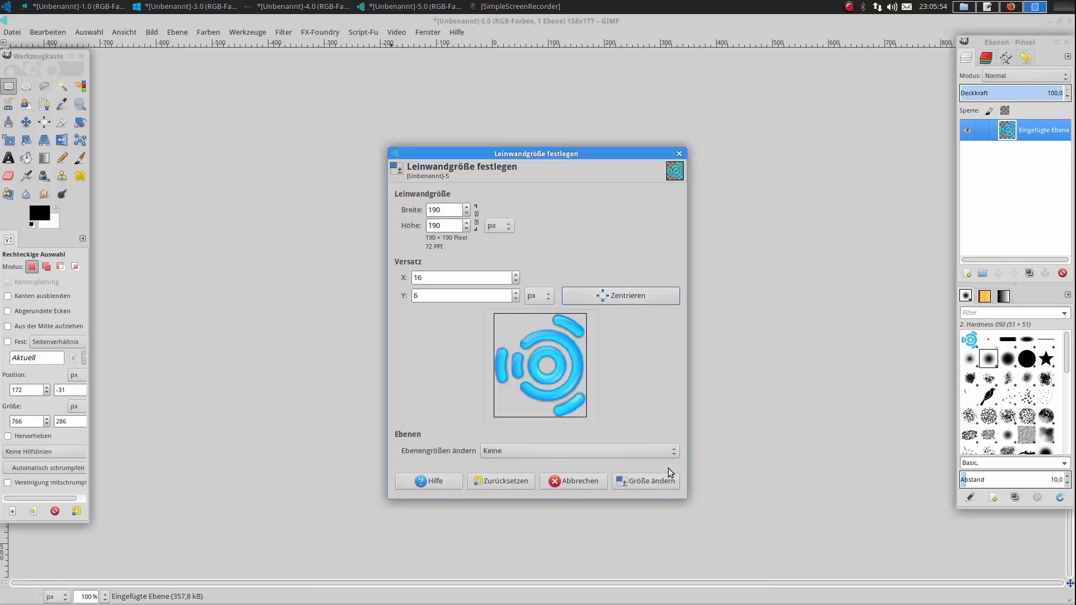
left_click(648, 483)
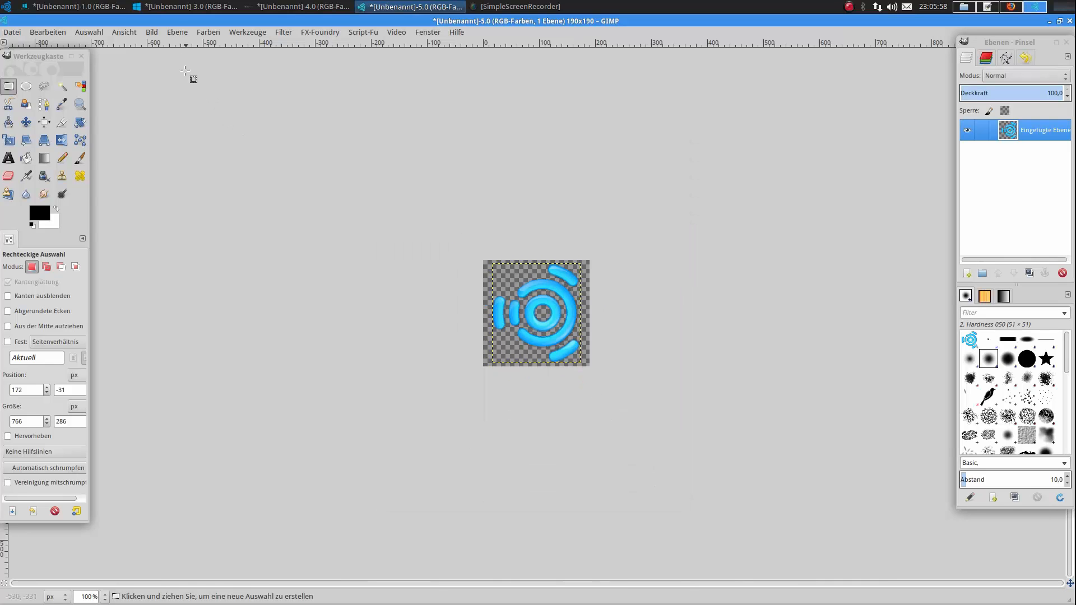
- Fit the emblem layer to the image size and scale the image to 128 × 128 px
left_click(178, 32)
left_click(286, 209)
left_click(152, 33)
left_click(213, 141)
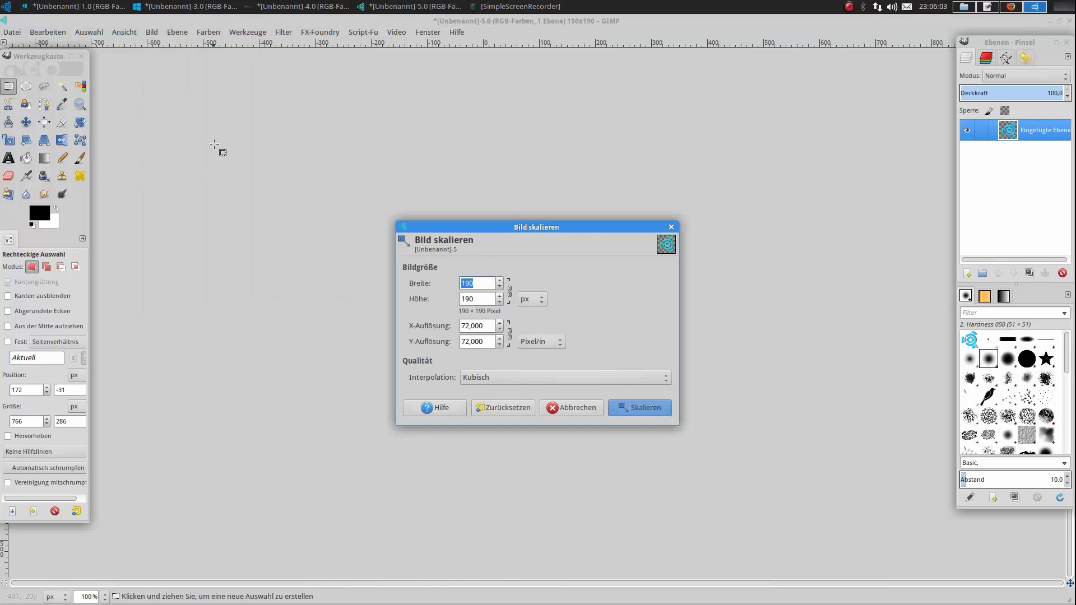
type("12")
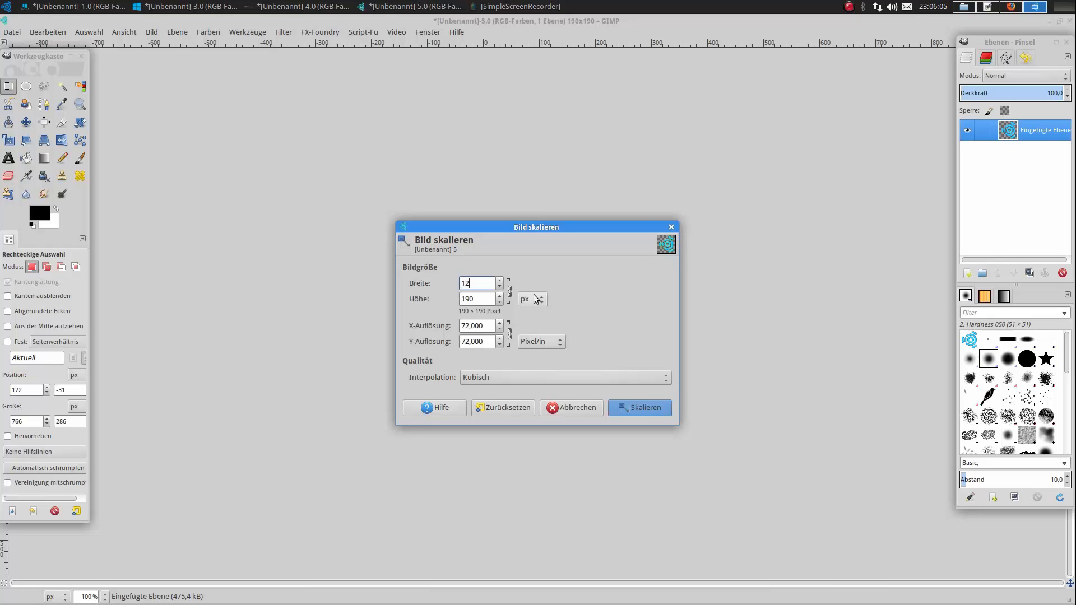
type("8")
left_click(484, 302)
left_click(644, 410)
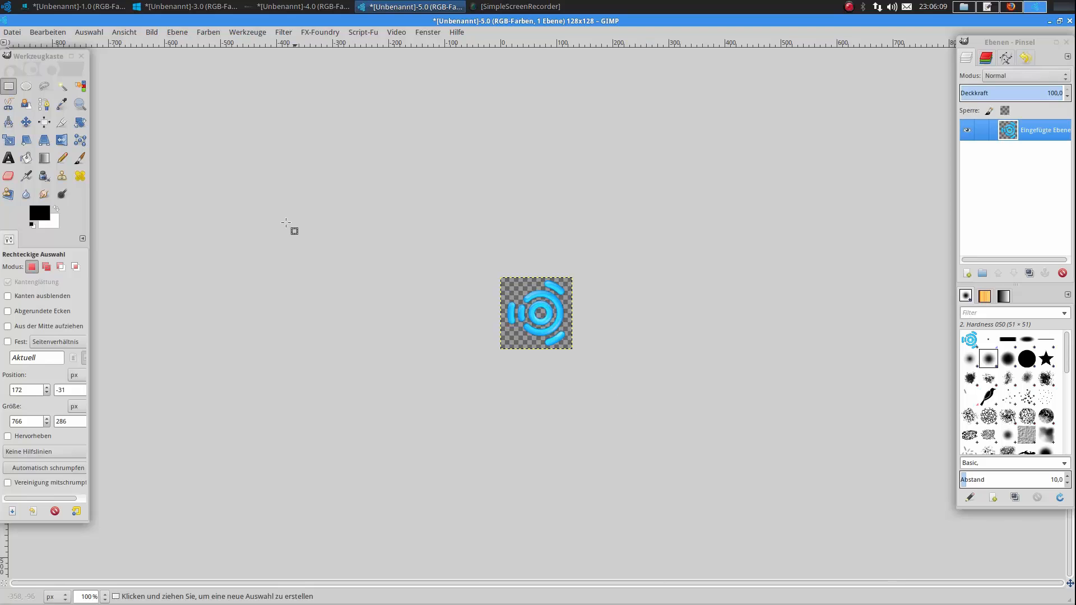
- Export the icon as os_ubuntustudio.png to the Bilder folder with the preset PNG options
left_click(11, 32)
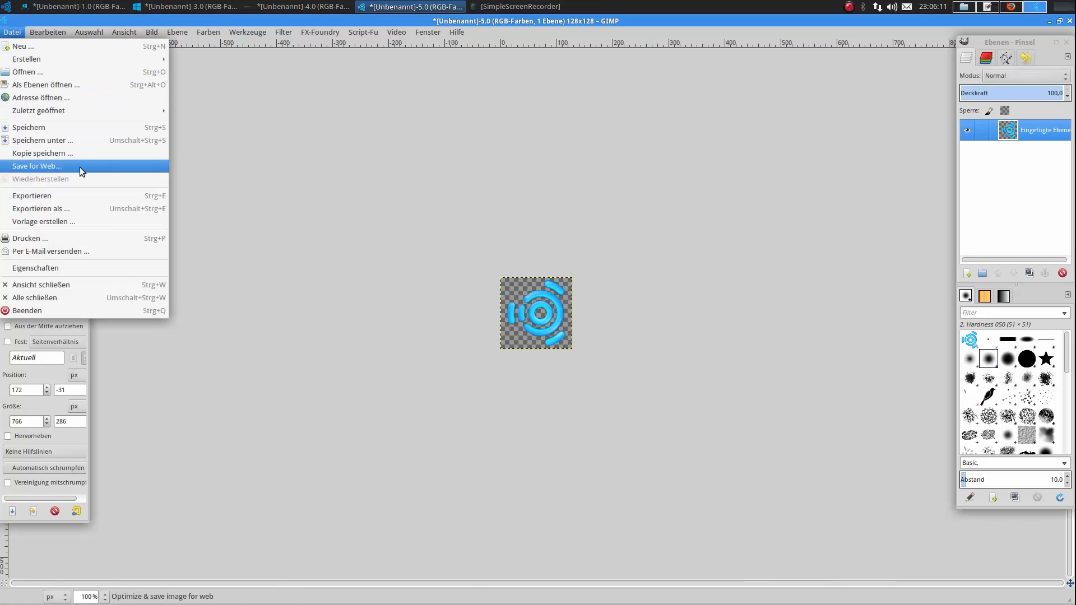
left_click(91, 208)
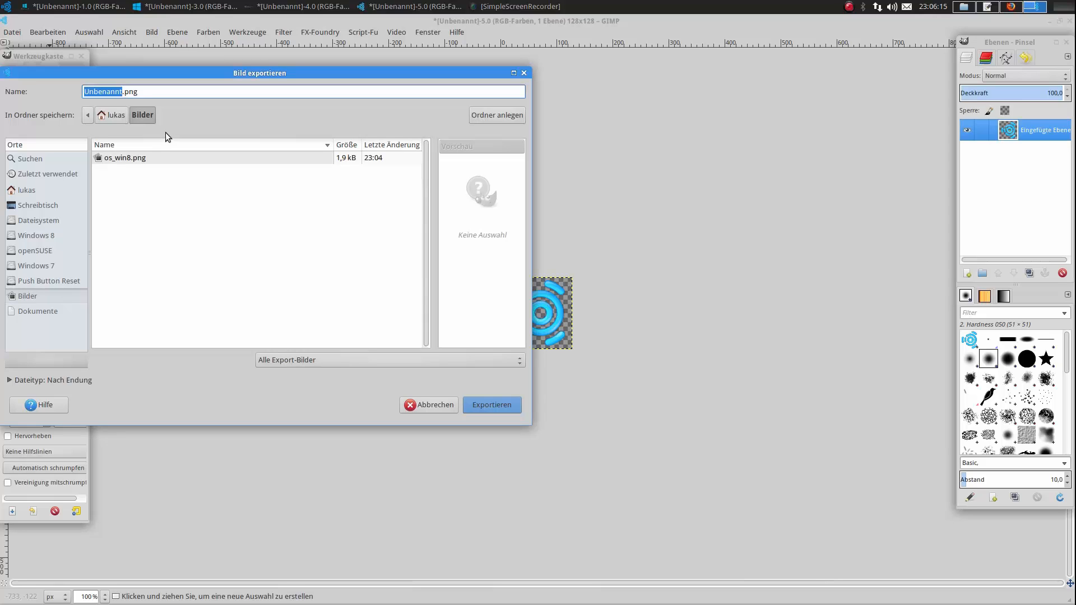
type("os_ubuntustudio")
left_click(496, 408)
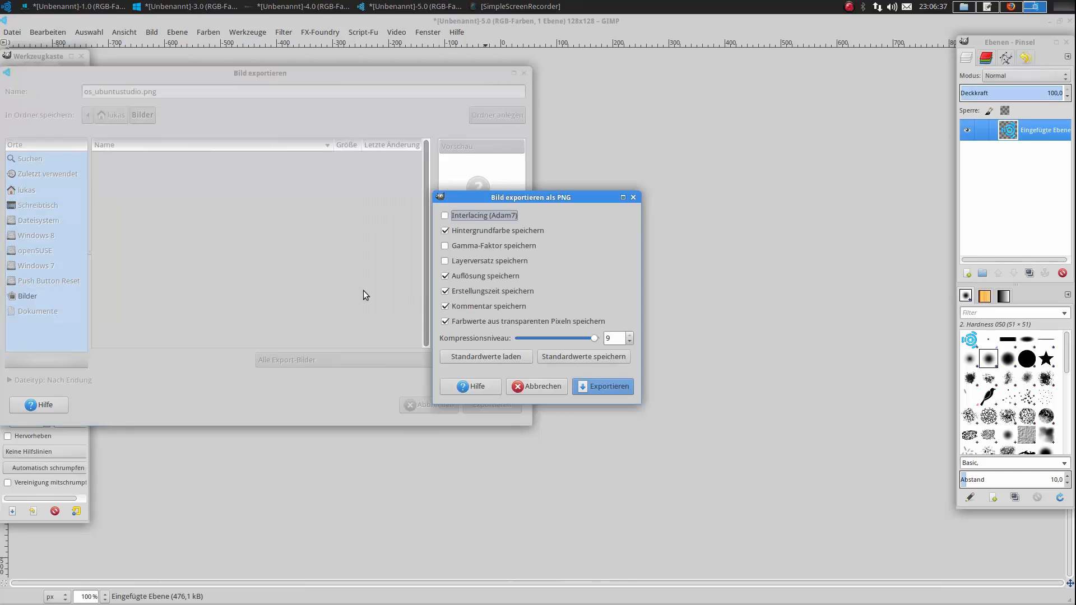
left_click(612, 388)
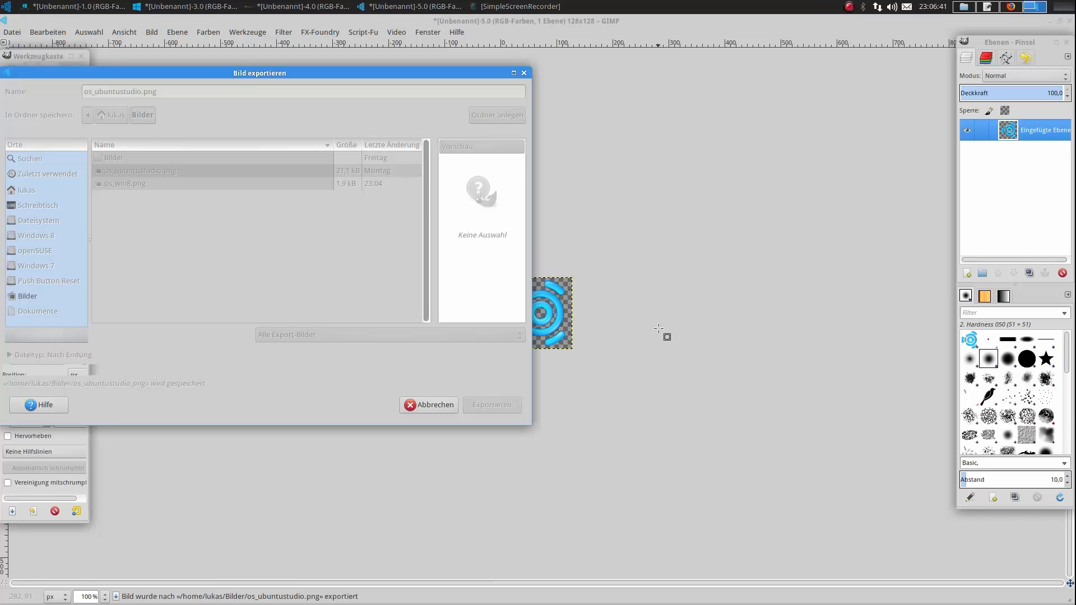
- Switch to the file manager workspace and open the Bilder folder in the home directory containing the exported icons
left_click(966, 7)
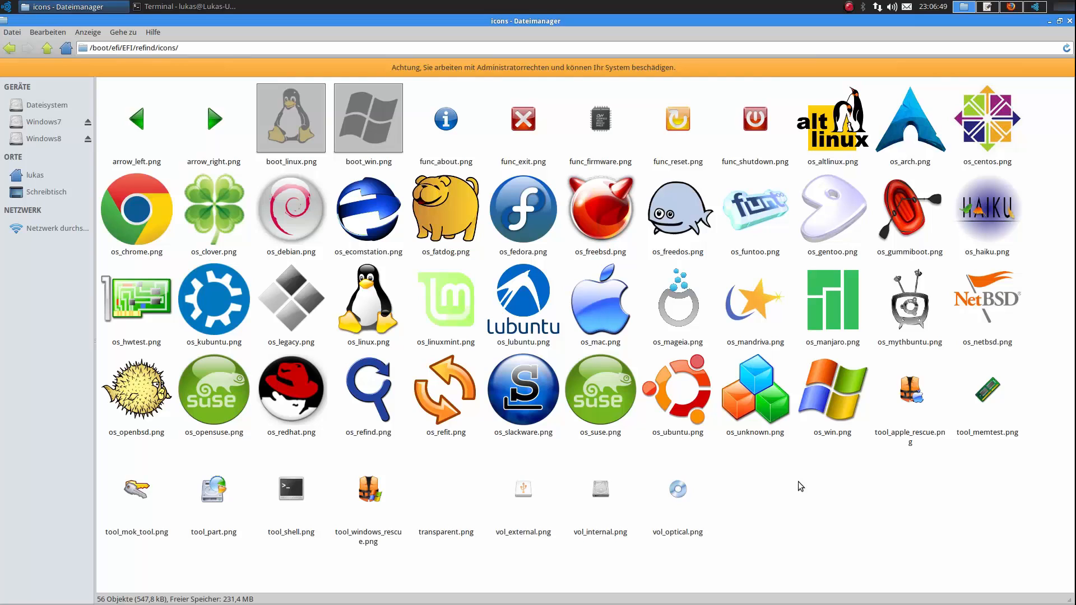
left_click(10, 49)
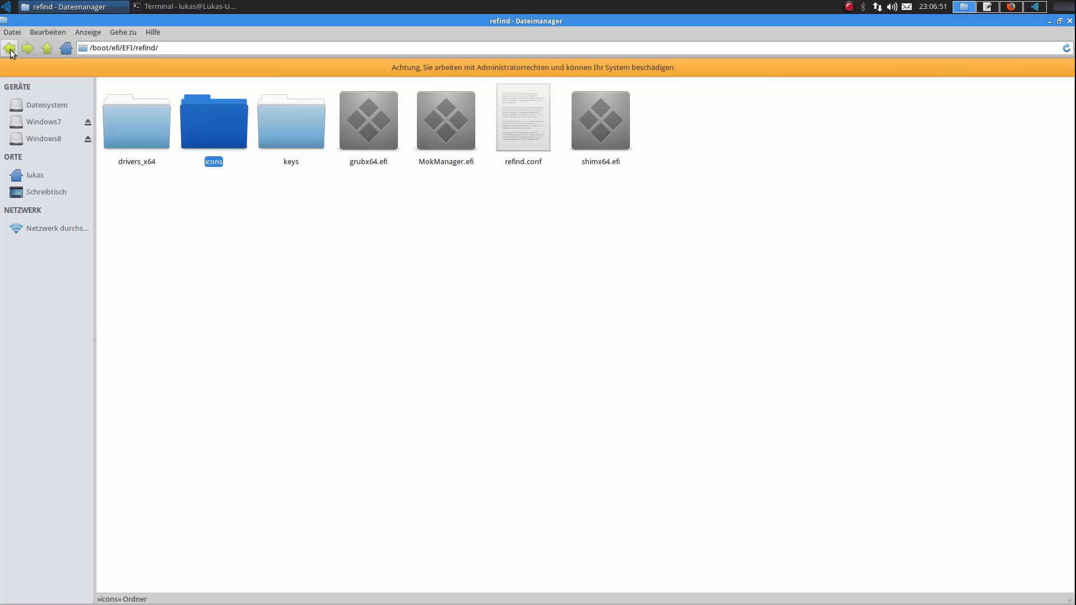
left_click(335, 240)
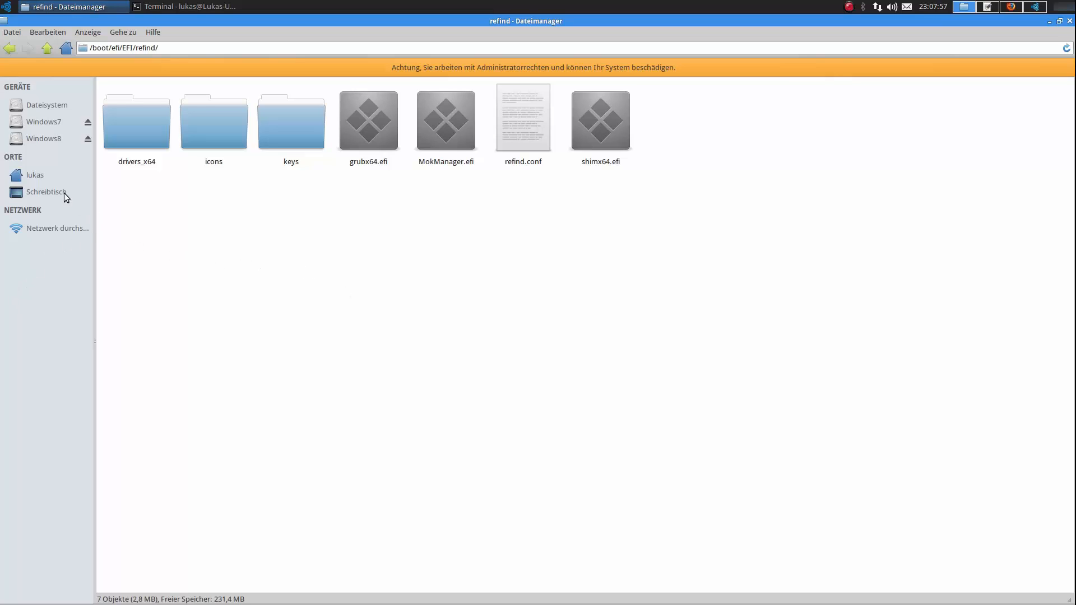
left_click(54, 176)
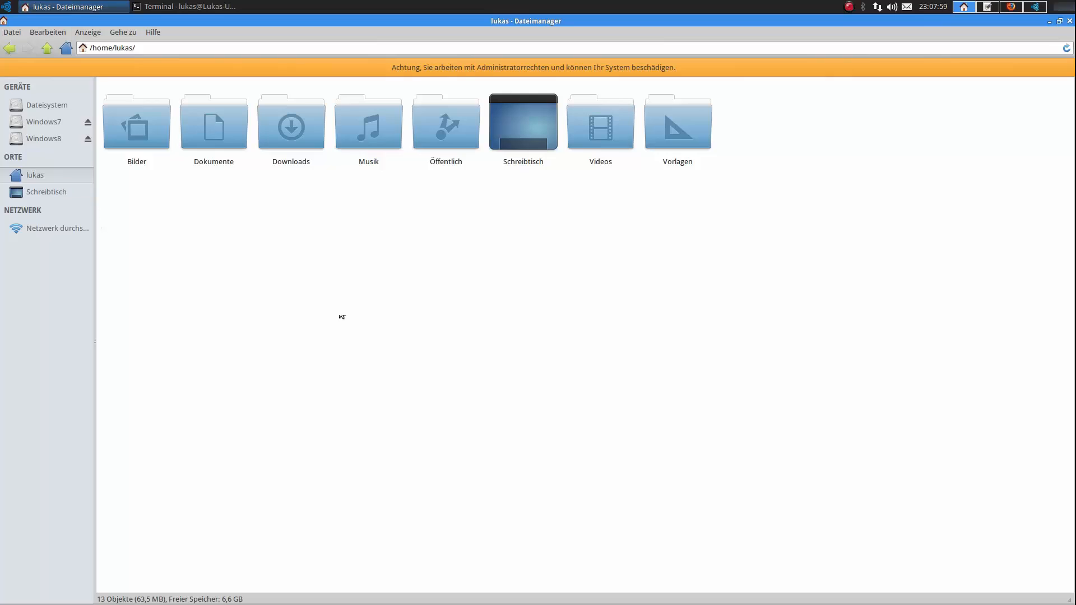
double_click(137, 131)
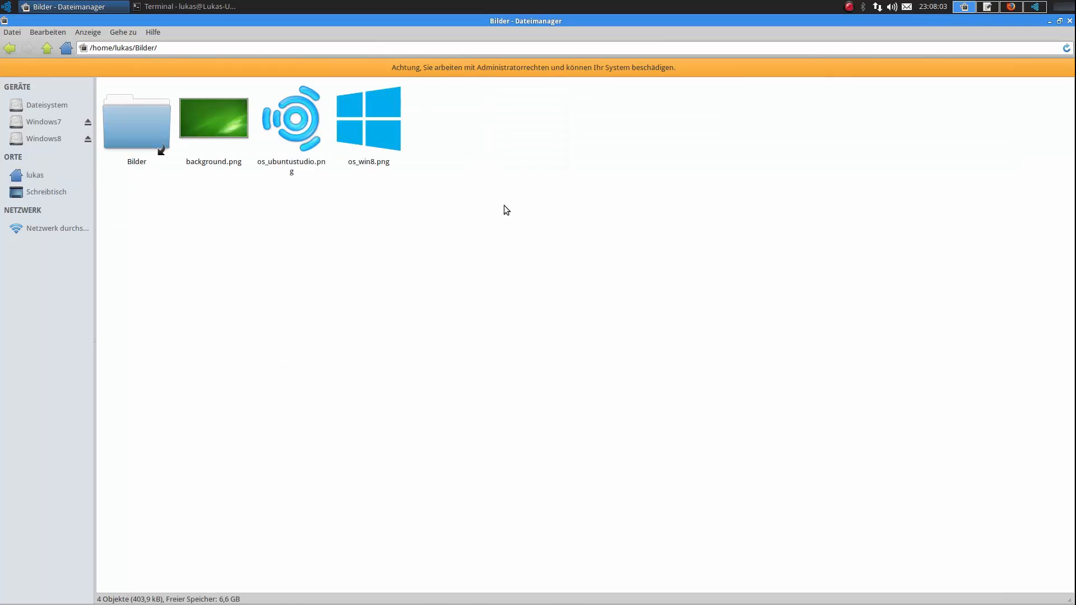
left_click(295, 130)
left_click(440, 225)
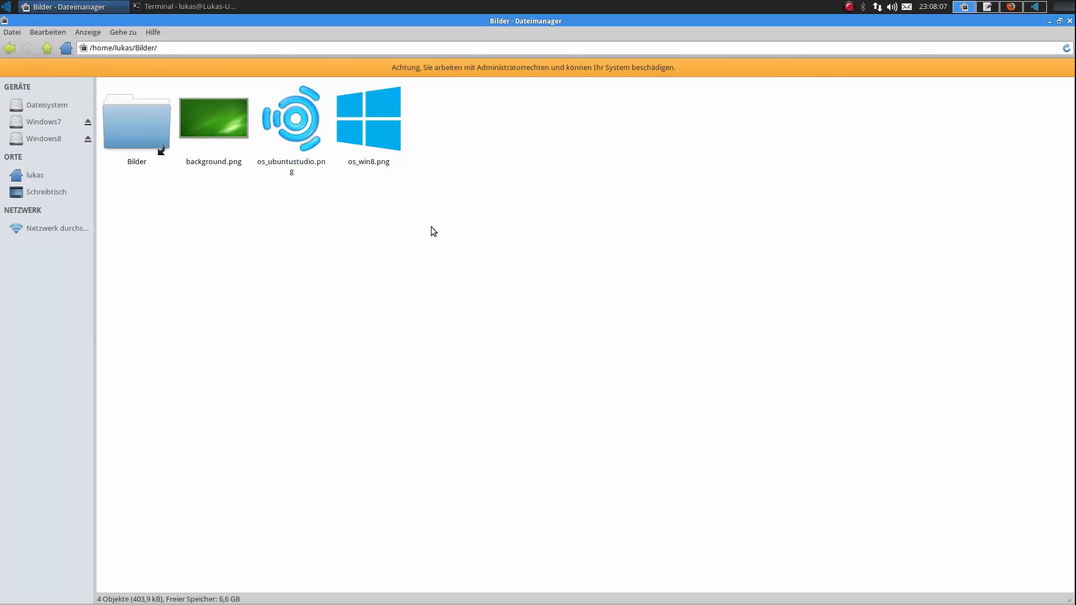
- Copy background.png, os_ubuntustudio.png and os_win8.png from the Bilder folder
left_click(388, 140)
left_click(389, 203)
left_click(207, 119)
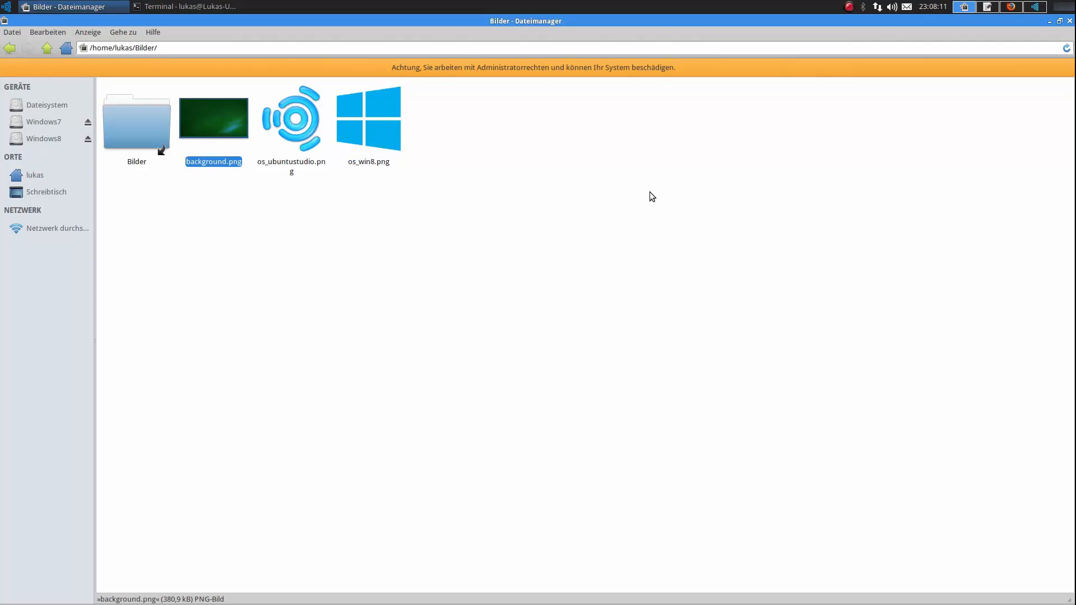
left_click_drag(502, 210, 234, 129)
key("ctrl+c")
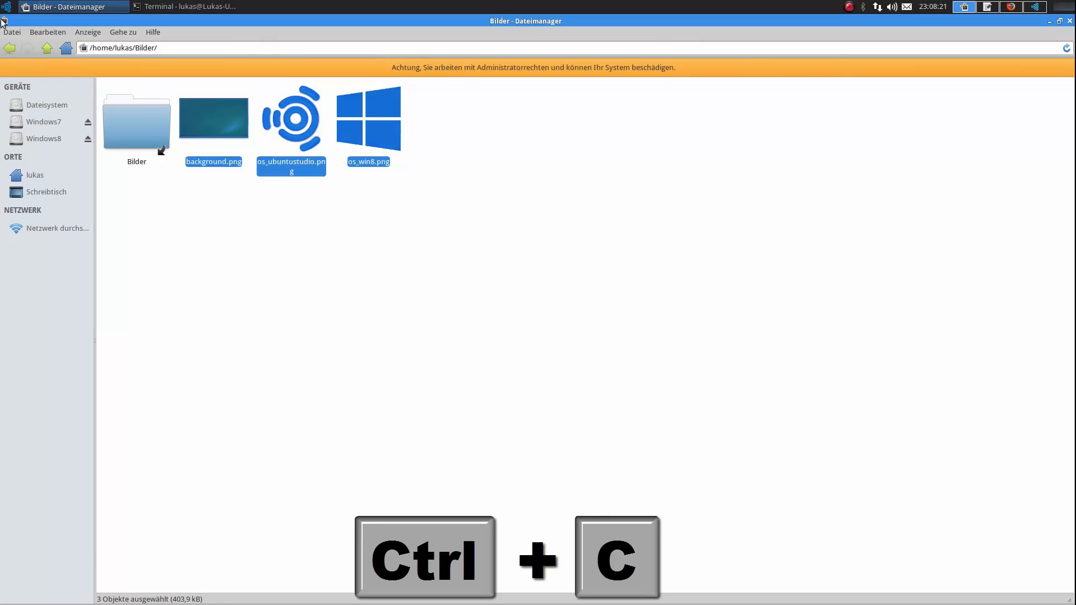
- Paste the copied images into /boot/efi/EFI/refind and move os_ubuntustudio.png and os_win8.png into its icons folder
left_click(13, 50)
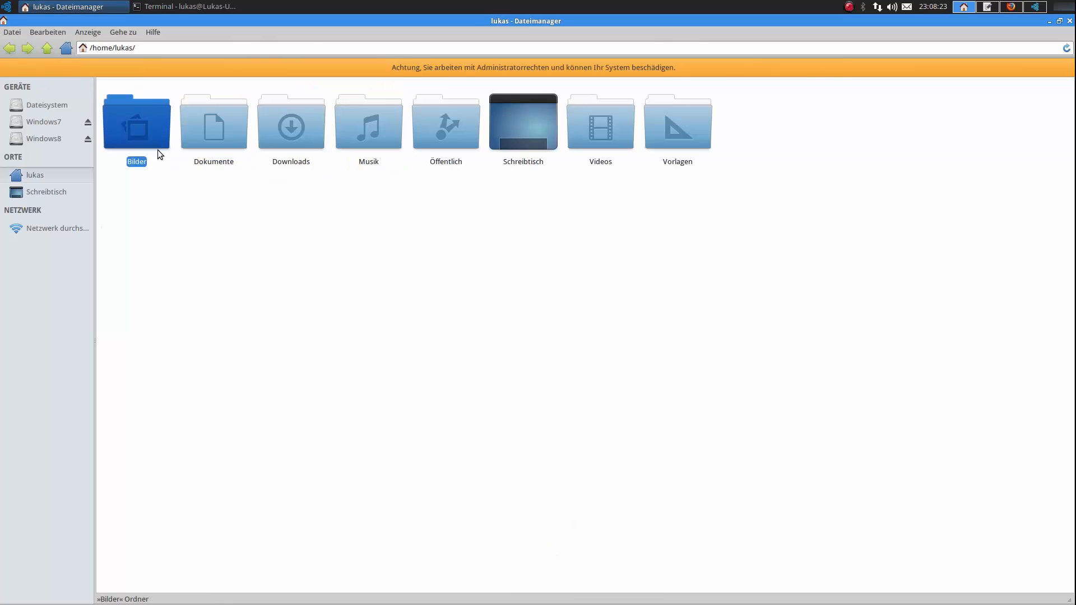
left_click(13, 50)
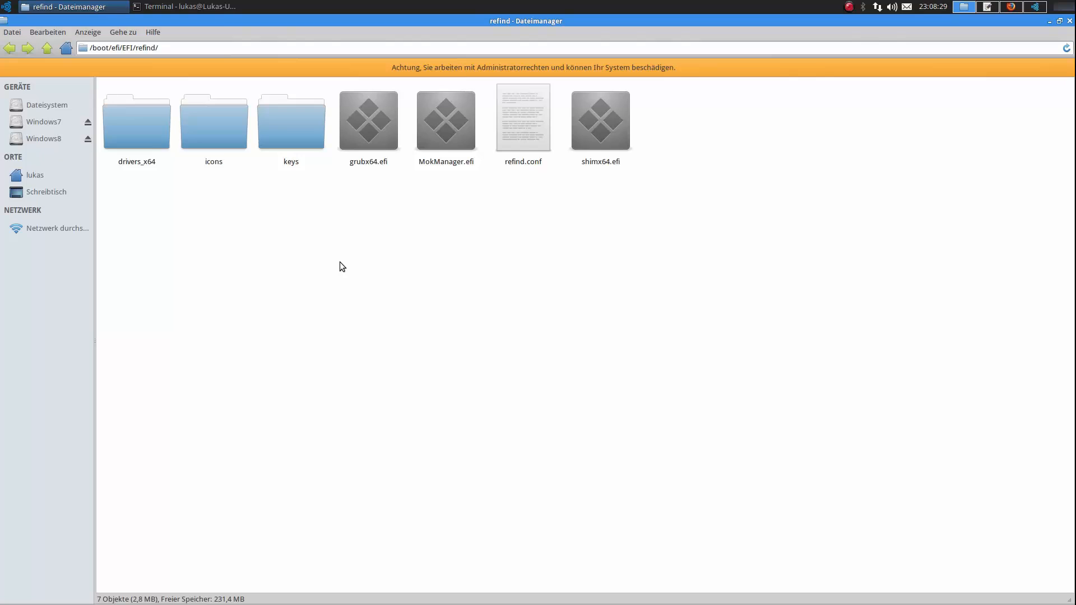
key("ctrl+v")
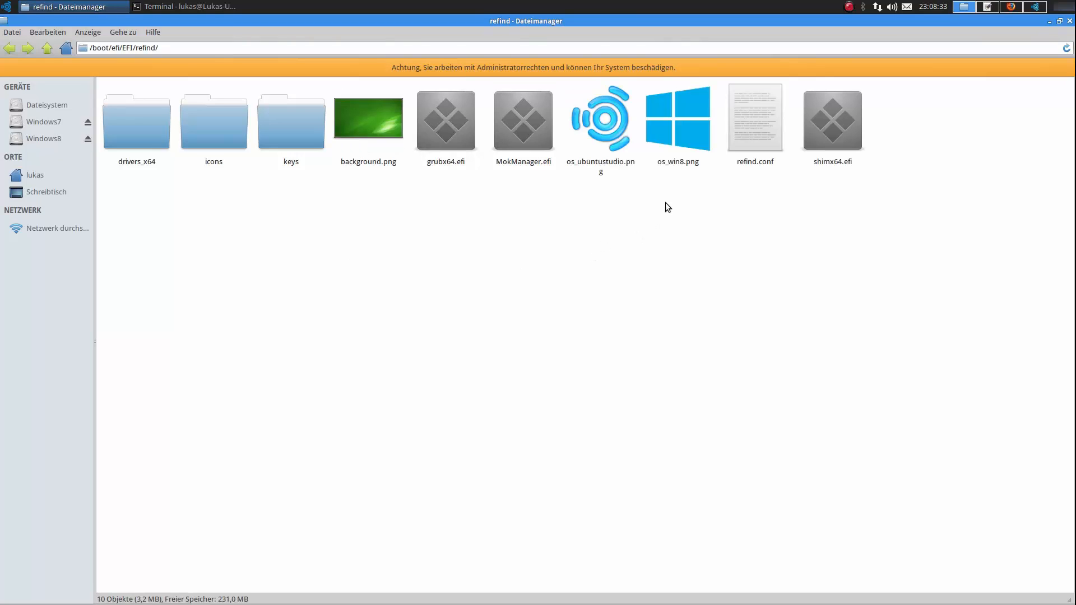
left_click_drag(689, 193, 213, 124)
left_click(258, 211)
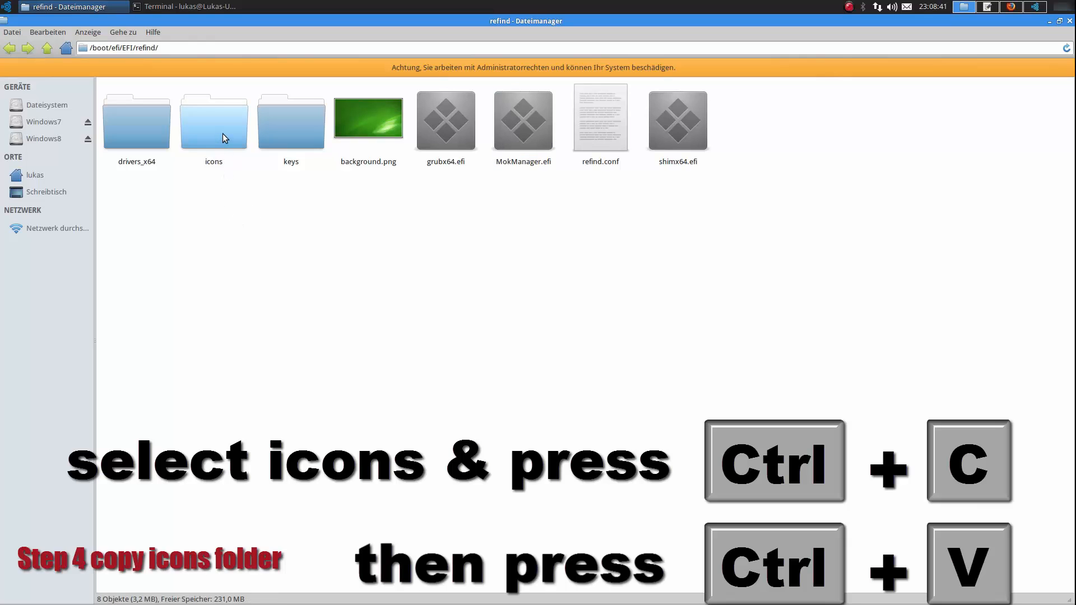
- Duplicate the icons folder within the refind folder and rename the copy icons_custom
left_click(222, 134)
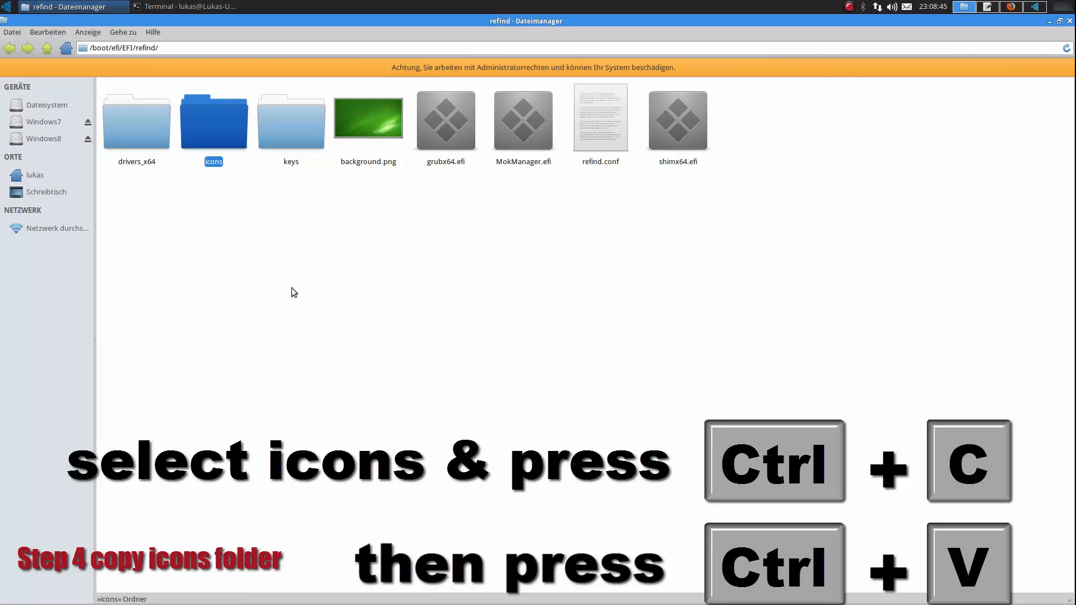
key("ctrl+v")
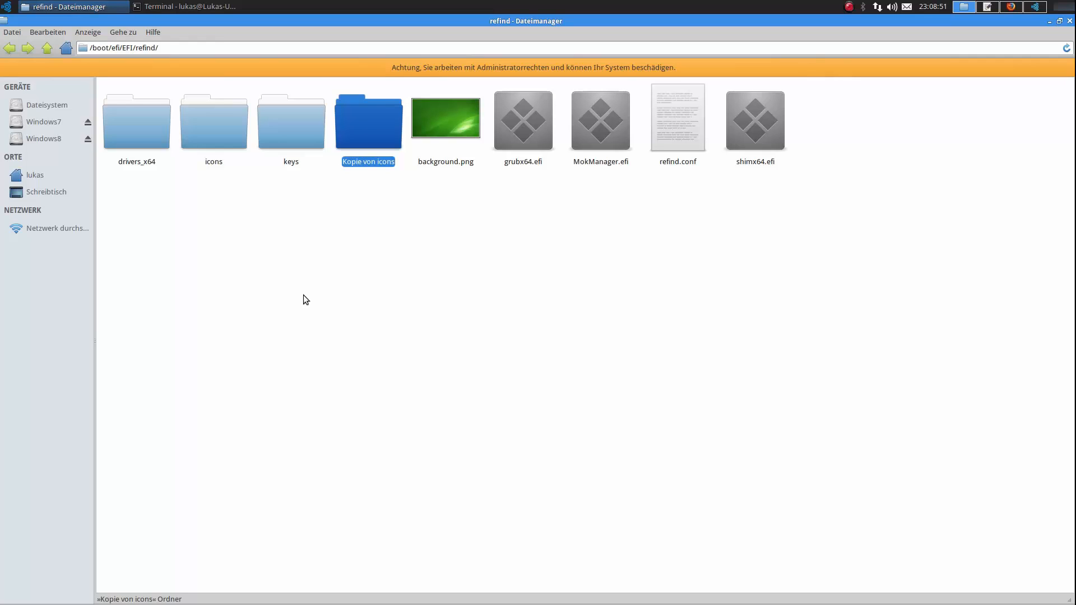
key("F2")
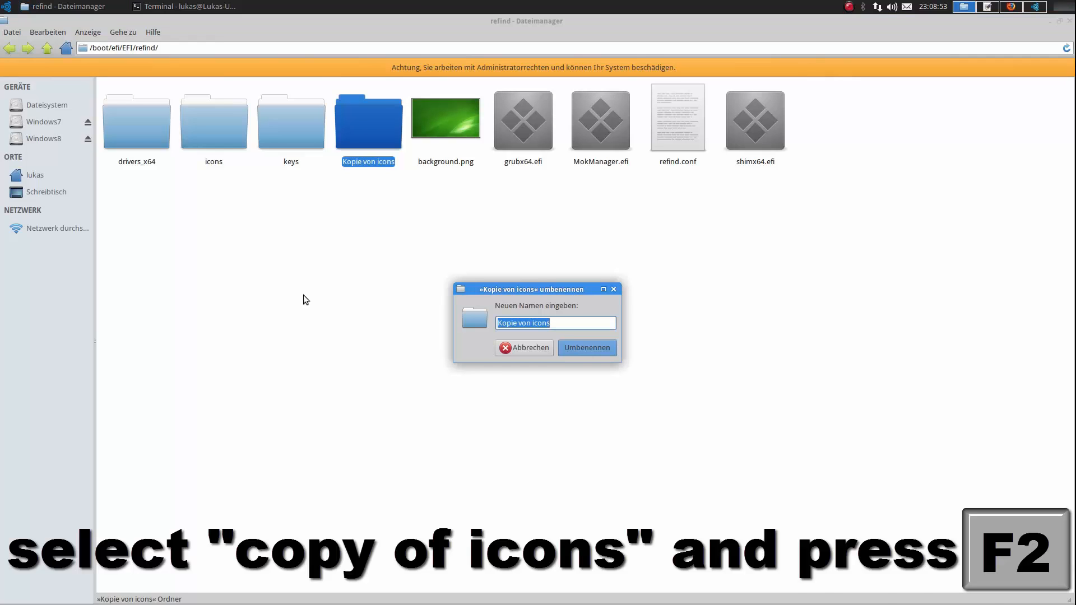
type("icons_custom")
left_click(584, 349)
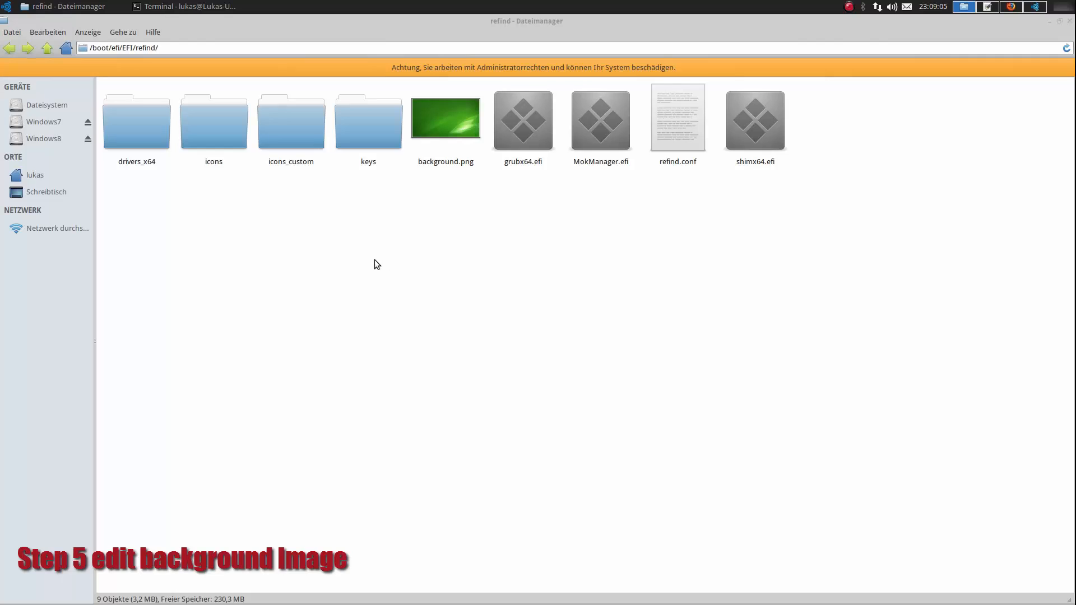
- Open background.png from the refind folder in GIMP, maximise the image window and move the toolbox clear of the image
left_click(429, 120)
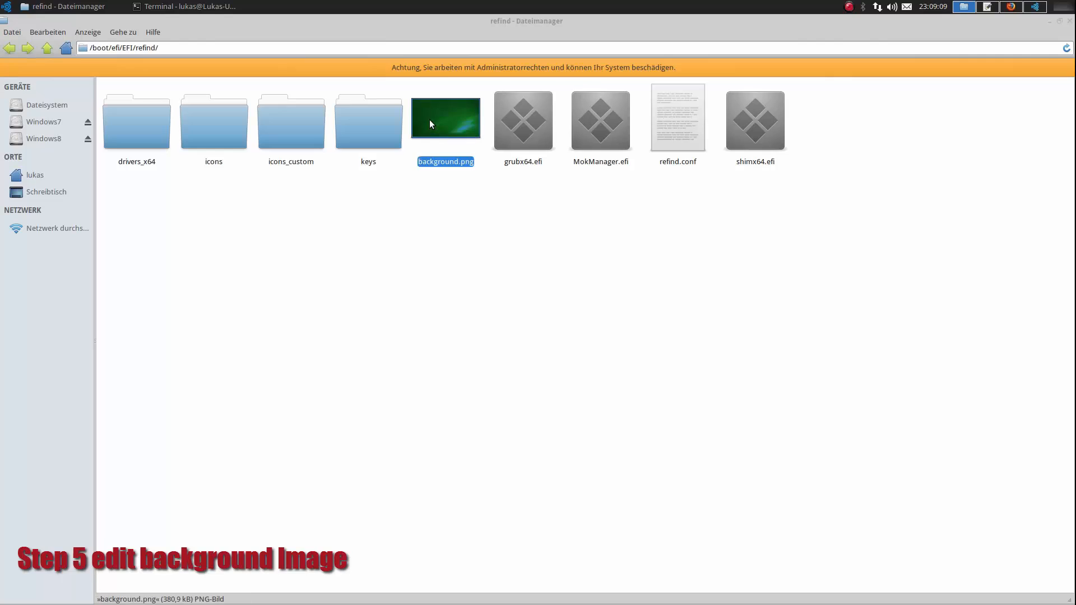
right_click(436, 120)
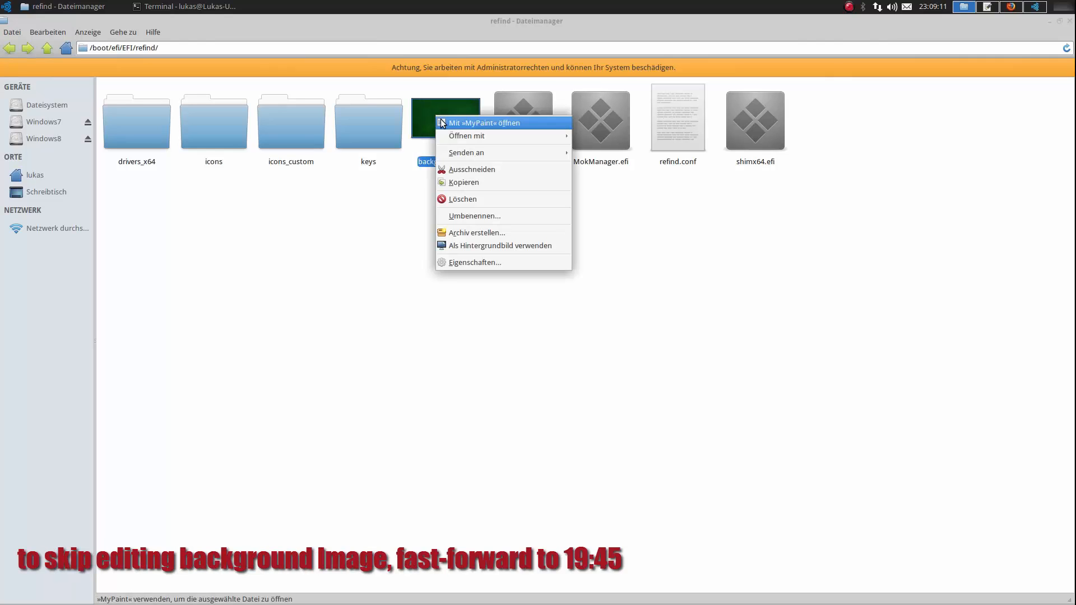
mouse_move(453, 137)
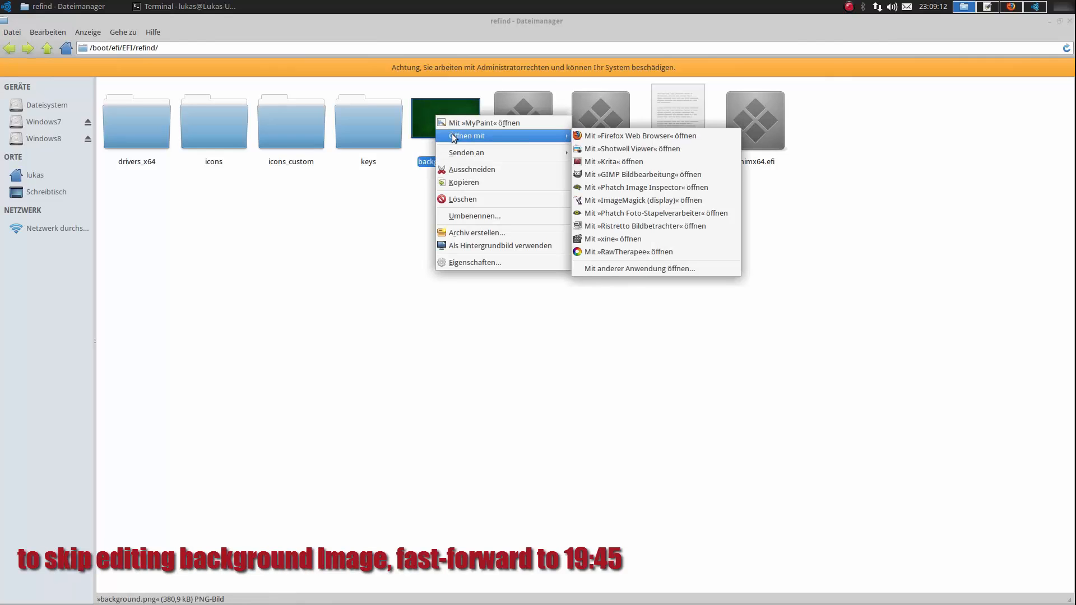
left_click(681, 176)
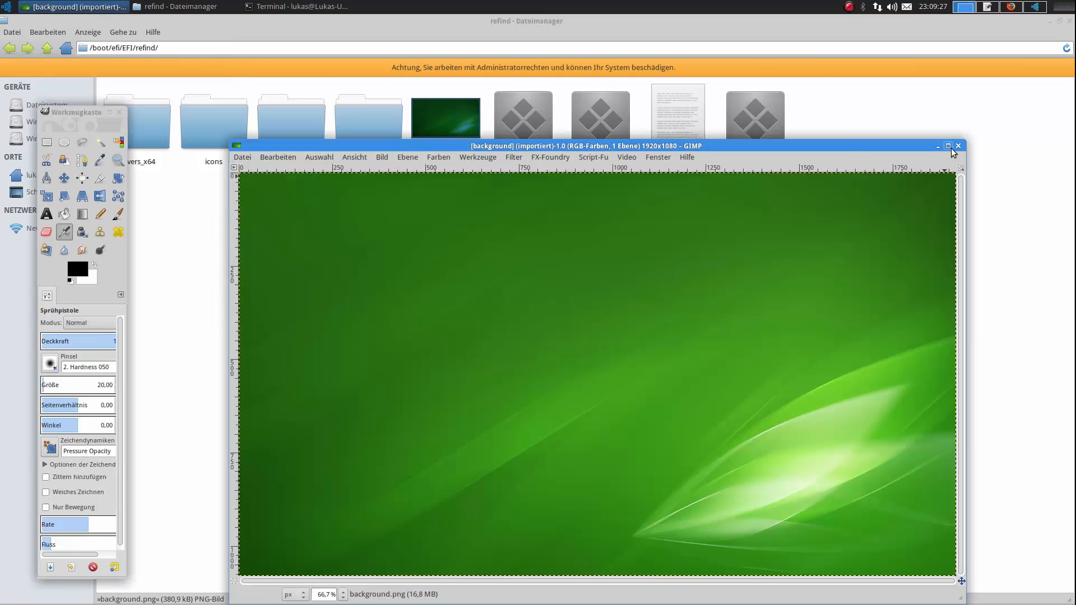
left_click(948, 146)
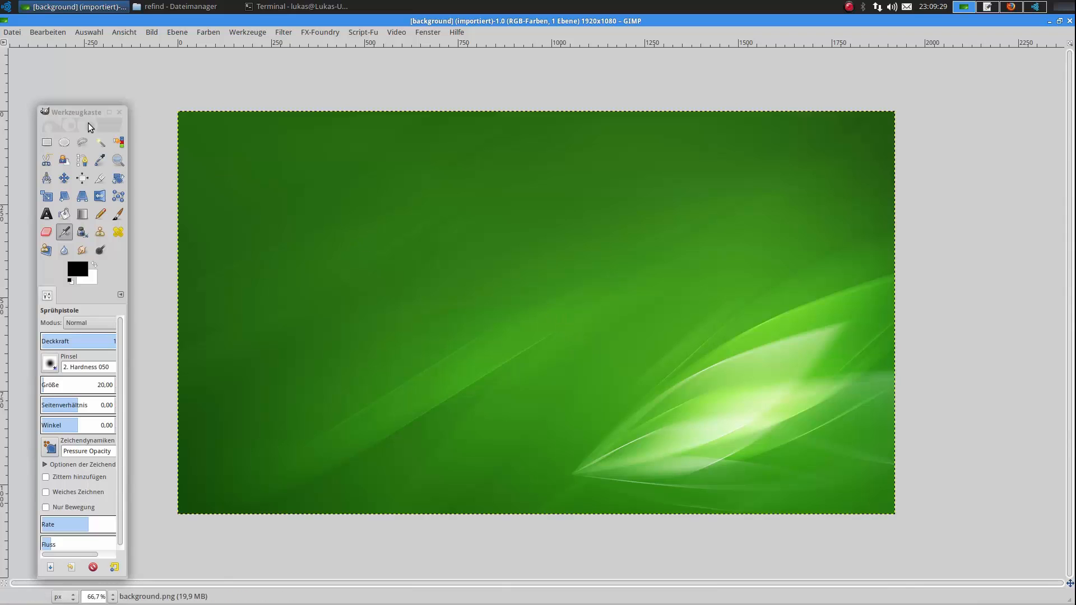
left_click_drag(62, 113, 34, 57)
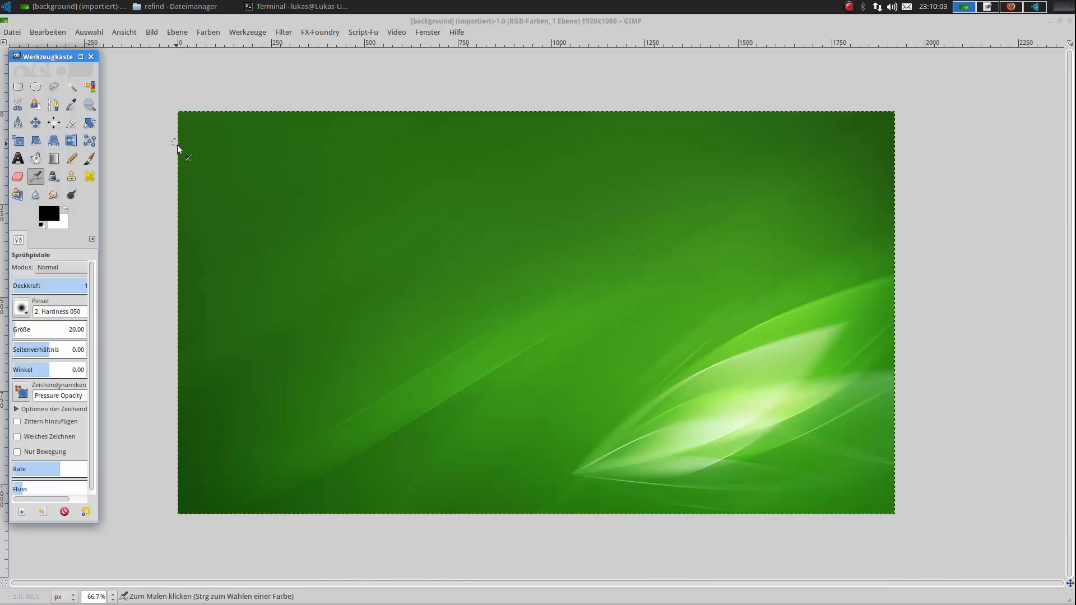
- Prepare to edit the background's top-left corner pixel with the Pencil tool and the 2. Hardness 100 brush
scroll(195, 144, "up", 2, "ctrl")
scroll(194, 142, "up", 3, "ctrl")
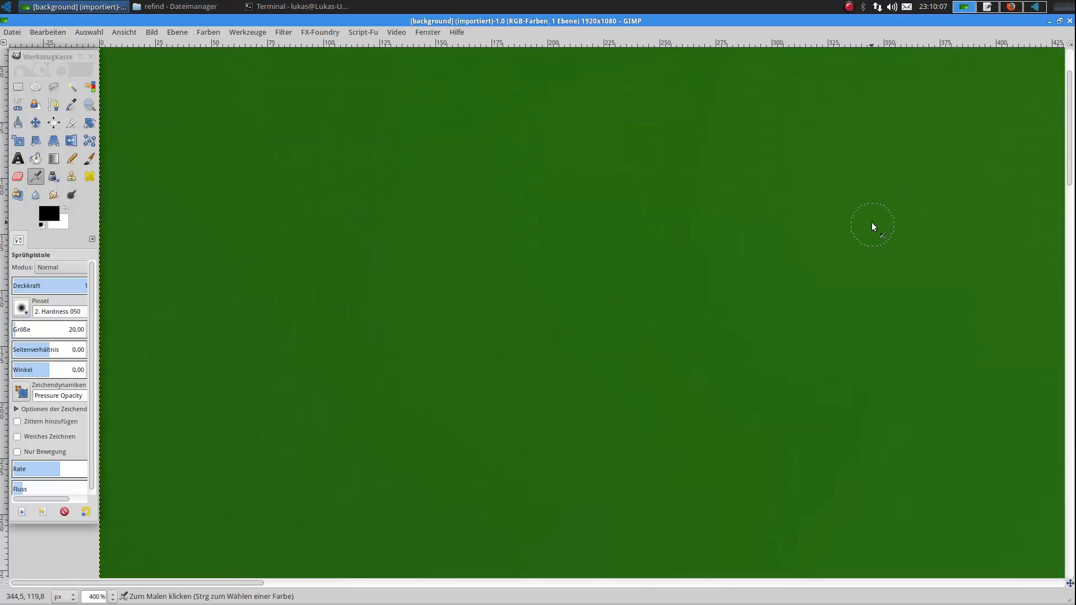
scroll(163, 161, "up", 11, "ctrl")
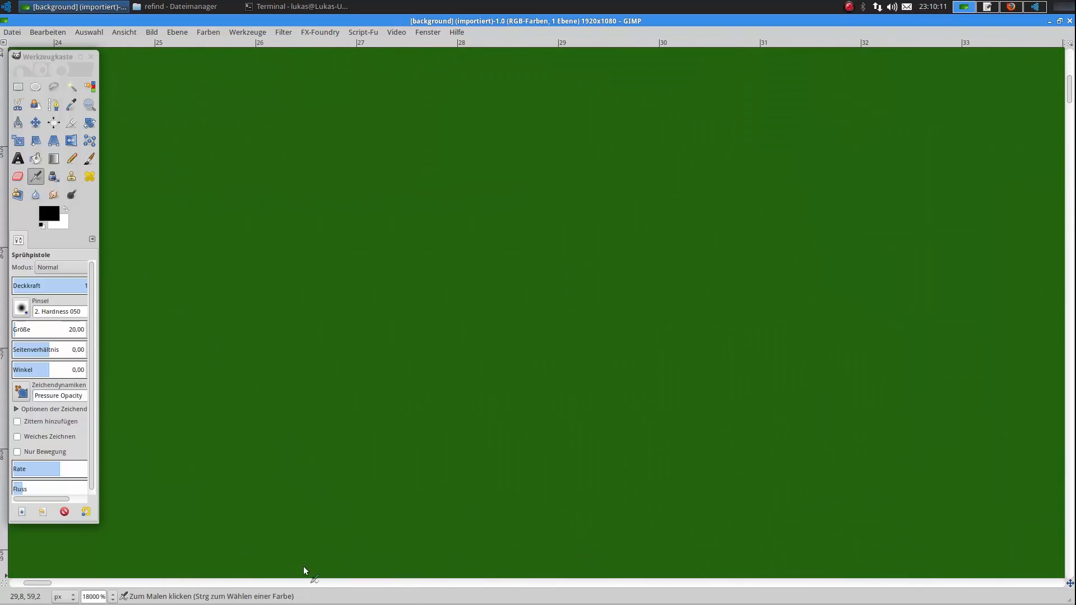
left_click_drag(37, 583, 12, 575)
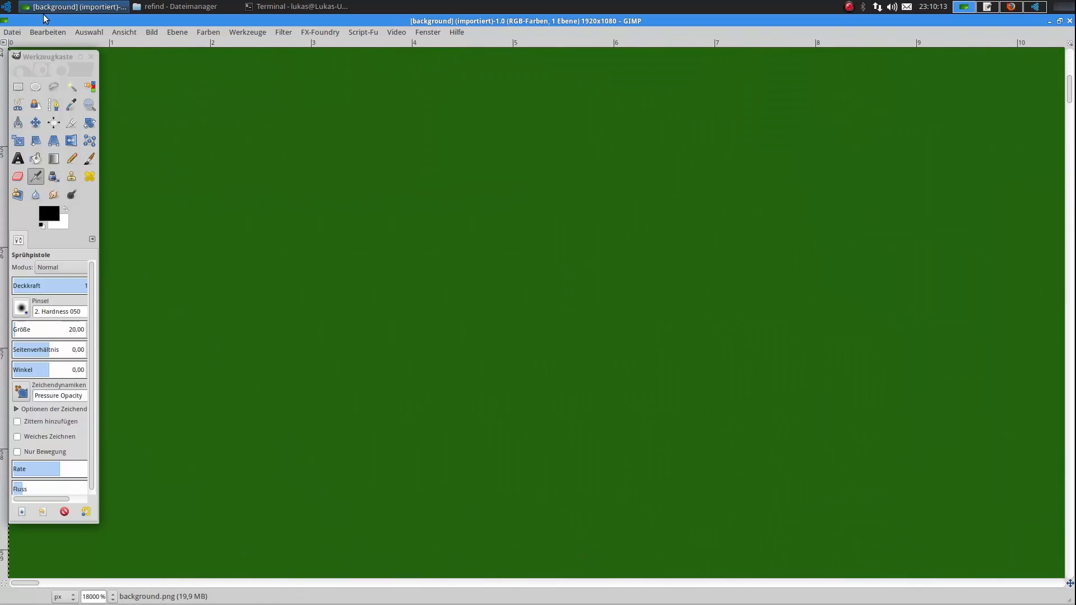
left_click_drag(42, 58, 171, 105)
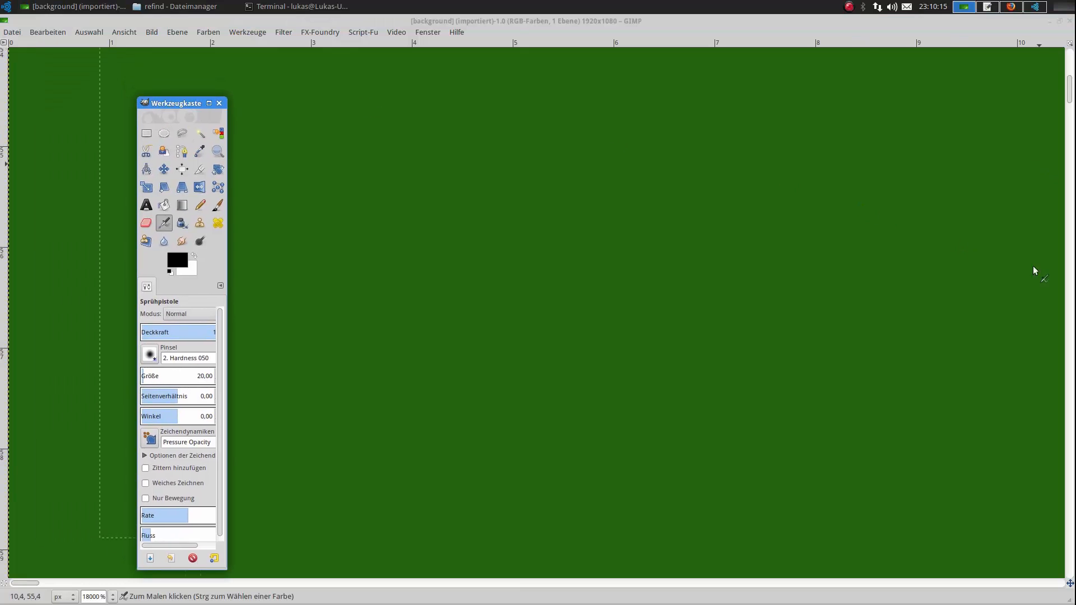
left_click_drag(1071, 83, 1071, 59)
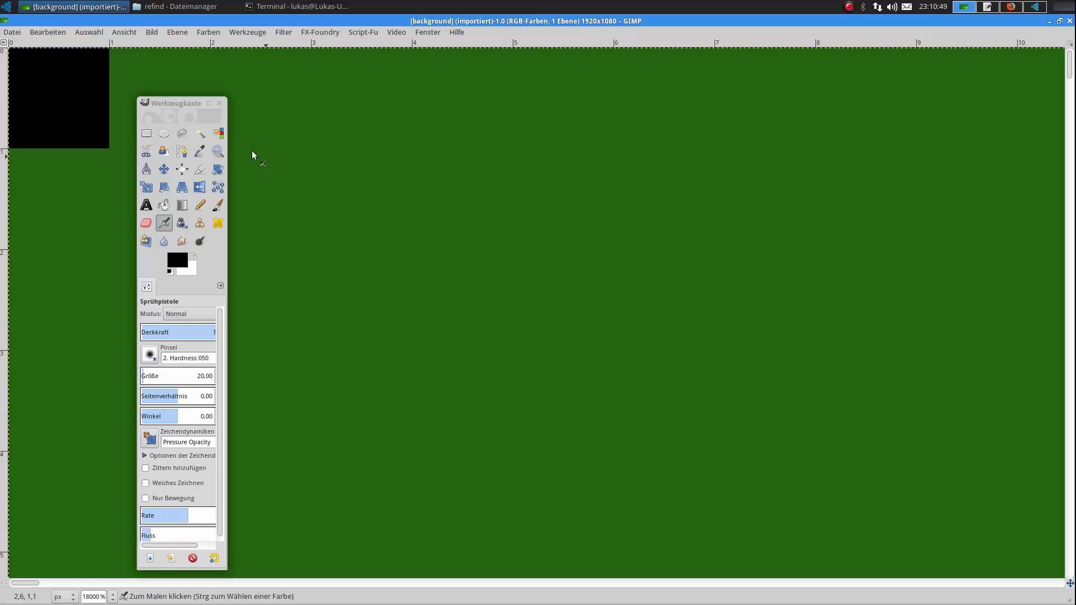
left_click_drag(180, 103, 323, 87)
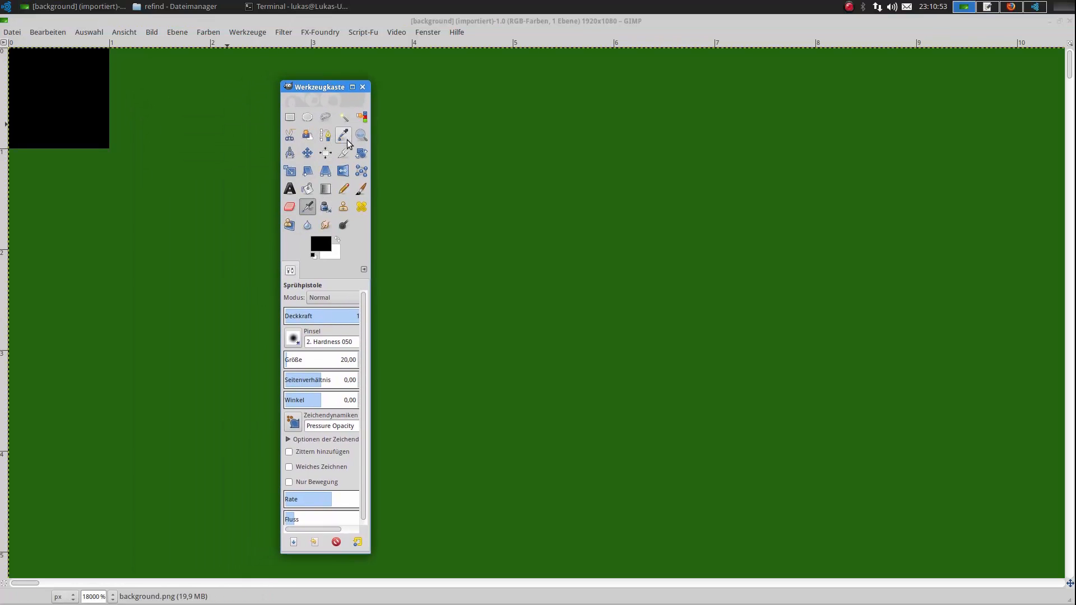
left_click(344, 191)
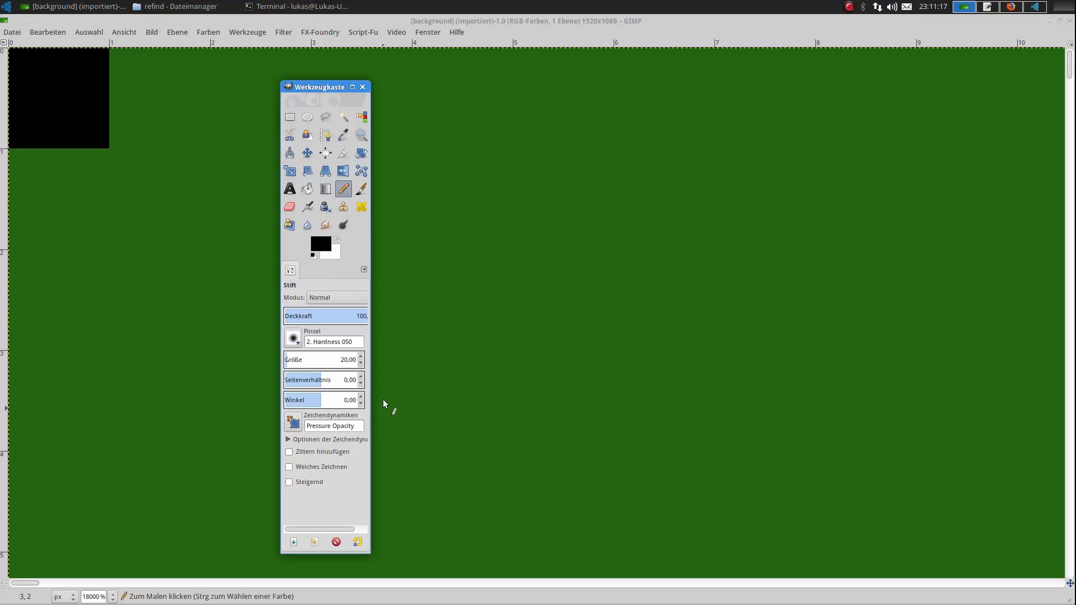
left_click(293, 338)
double_click(322, 373)
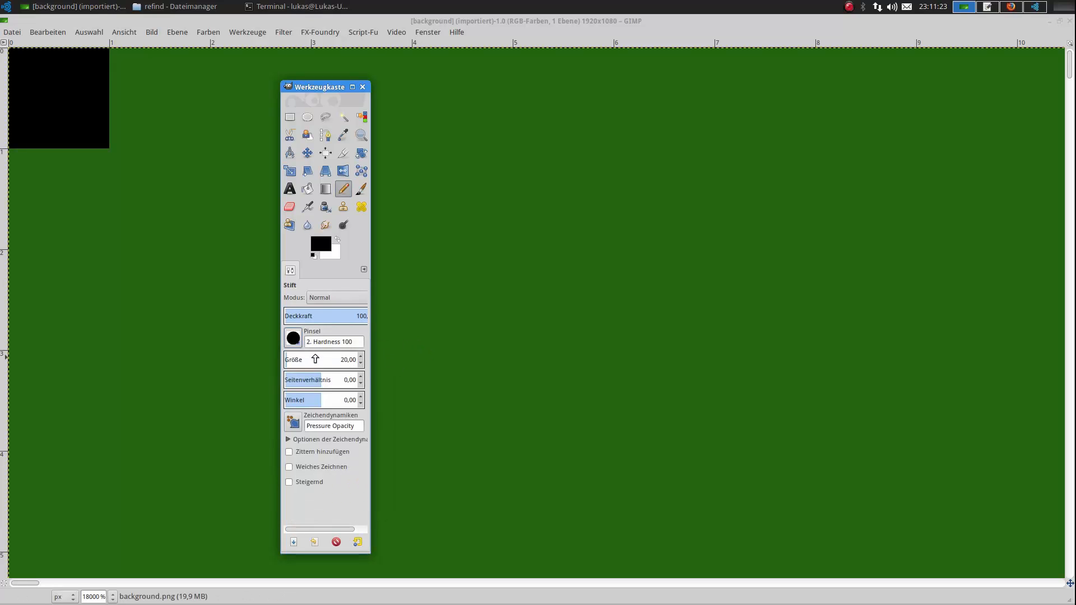
- Set the pencil's brush size to 1
left_click(326, 359)
key("BackSpace")
key("BackSpace")
key("BackSpace")
key("BackSpace")
key("BackSpace")
key("BackSpace")
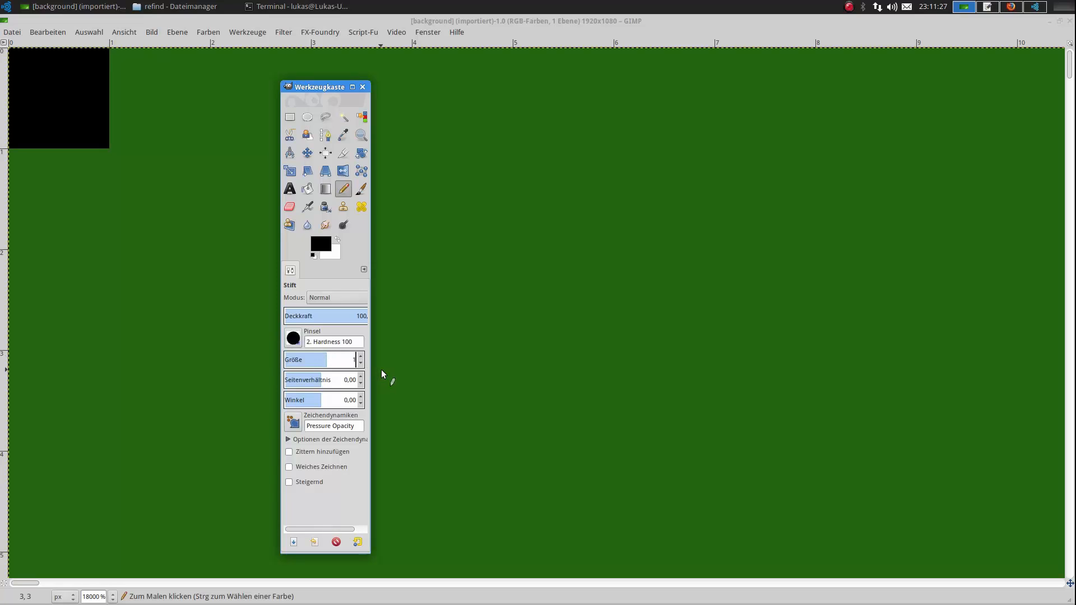
type("1")
key("Return")
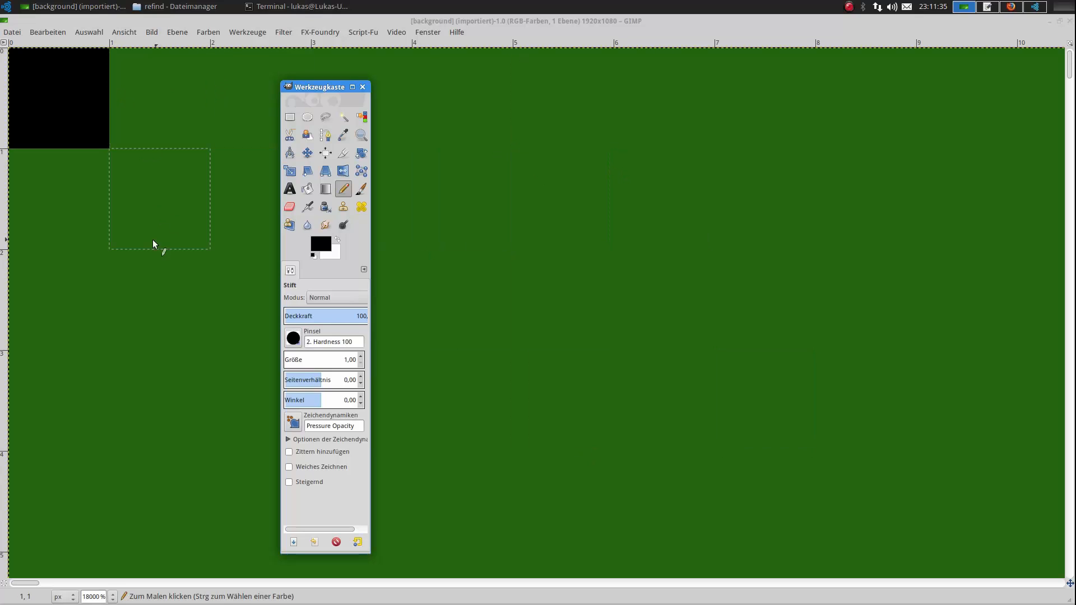
- Paint the top-left corner pixel of the background image black, then add a test pixel elsewhere and undo it
left_click(62, 101)
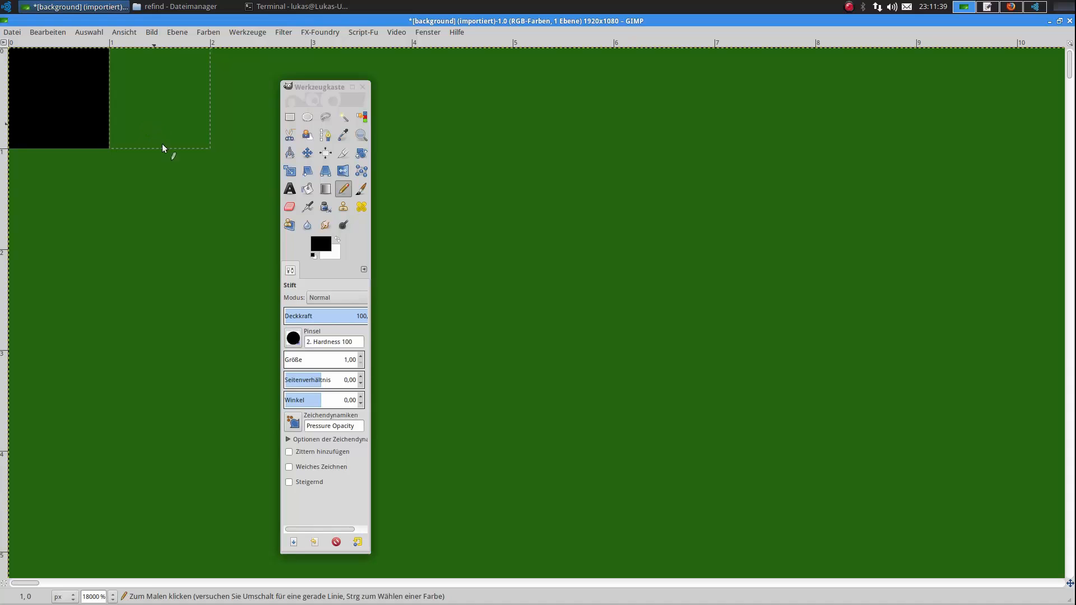
left_click(616, 231)
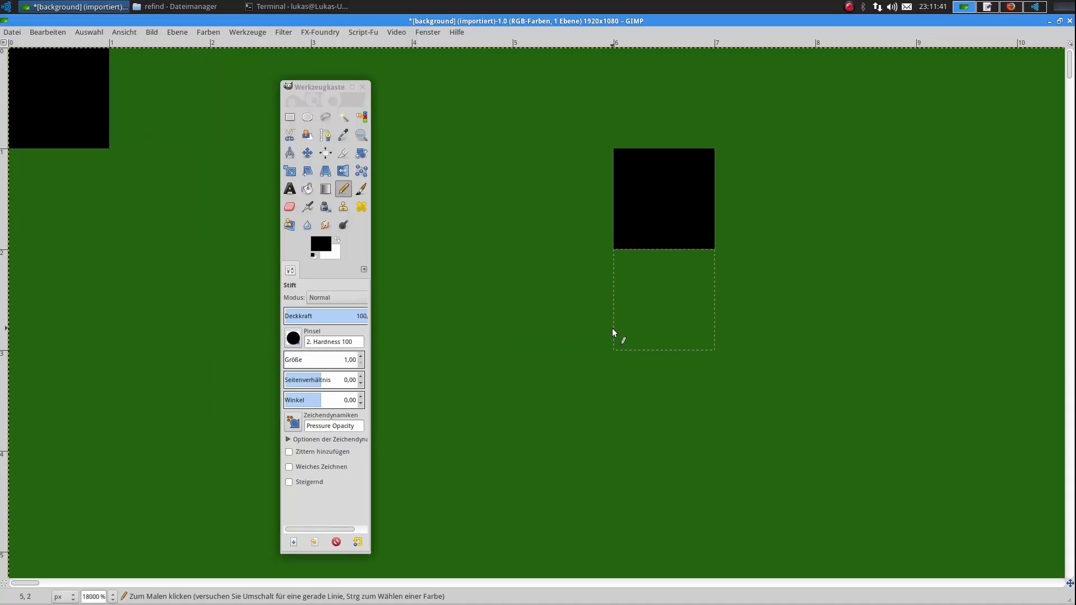
key("ctrl+z")
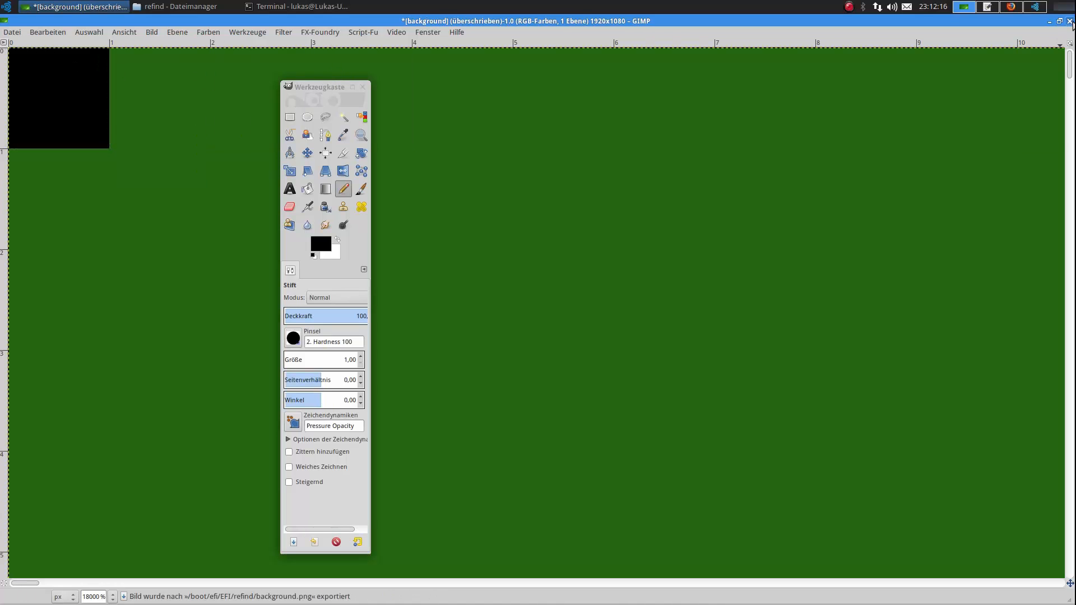
- Close the exported background image, discarding the unsaved changes, and quit GIMP
left_click(1069, 21)
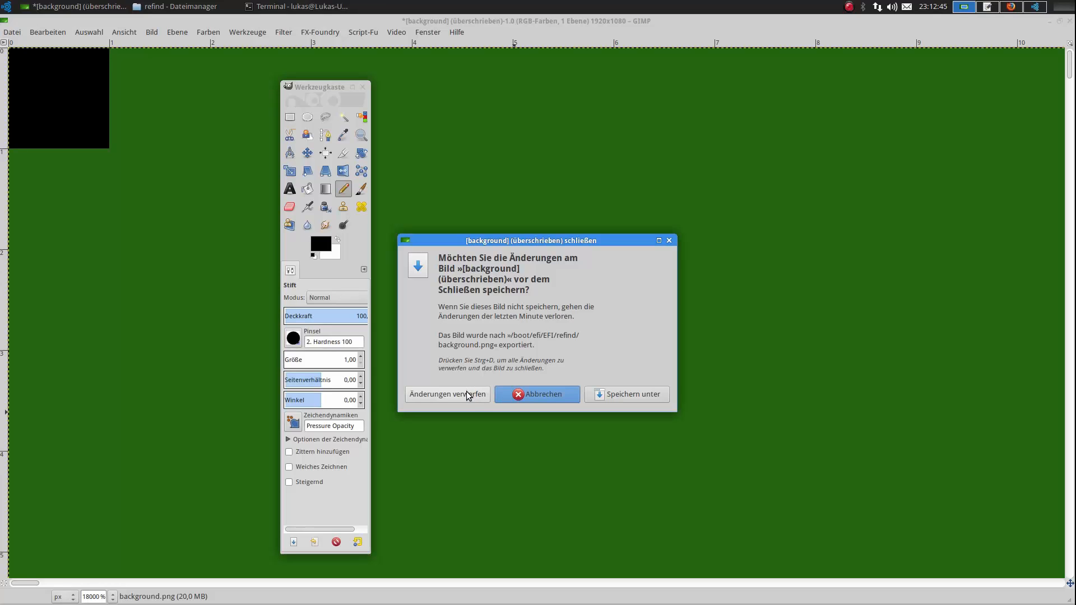
left_click(470, 393)
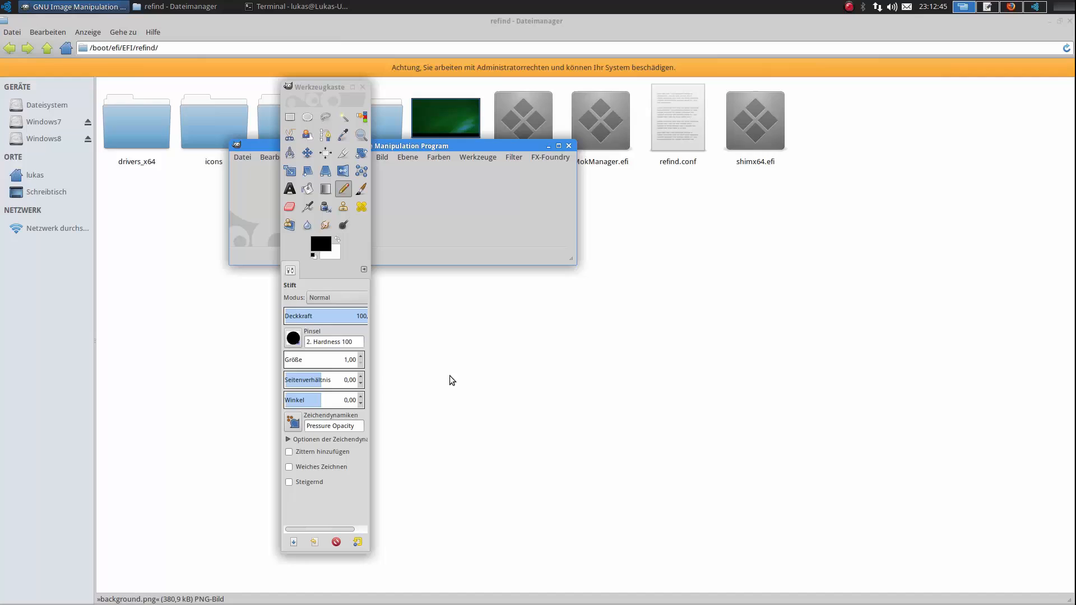
left_click(569, 146)
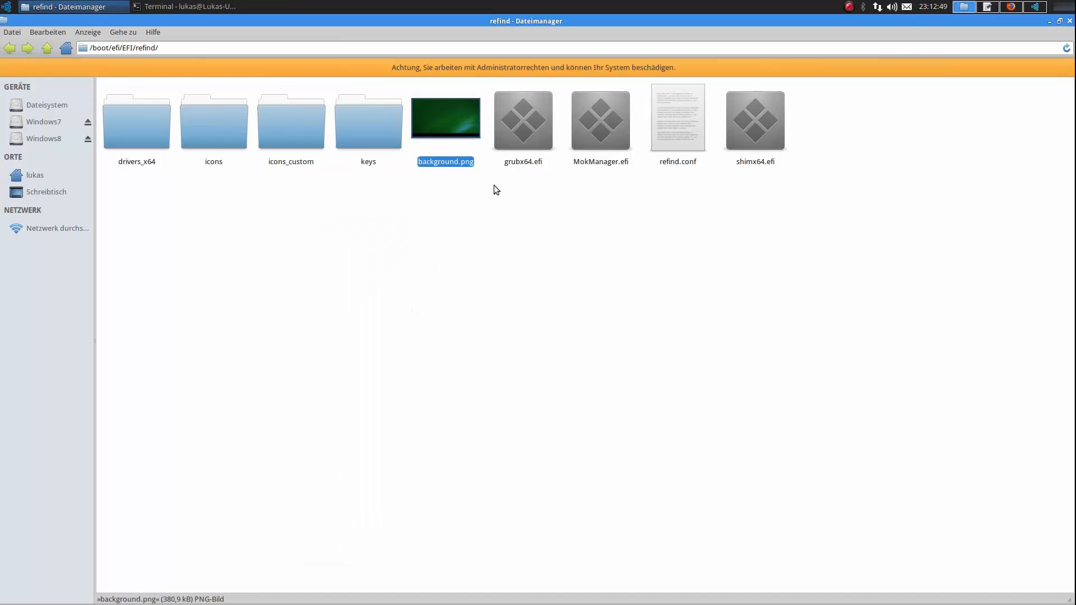
- Clear the selection of background.png and open the icons folder inside the refind folder
left_click(512, 203)
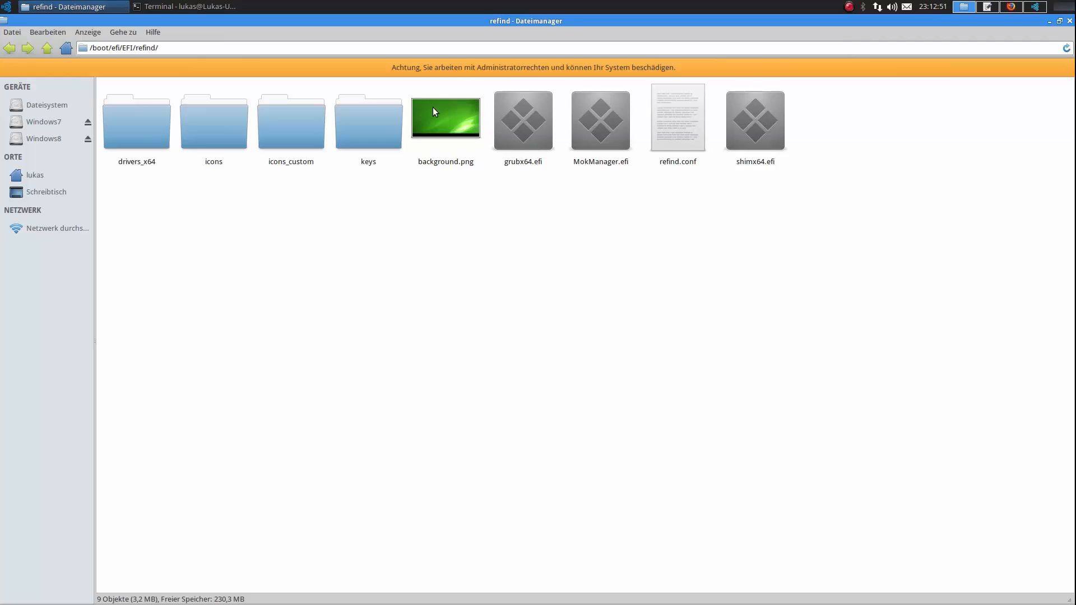
left_click(451, 122)
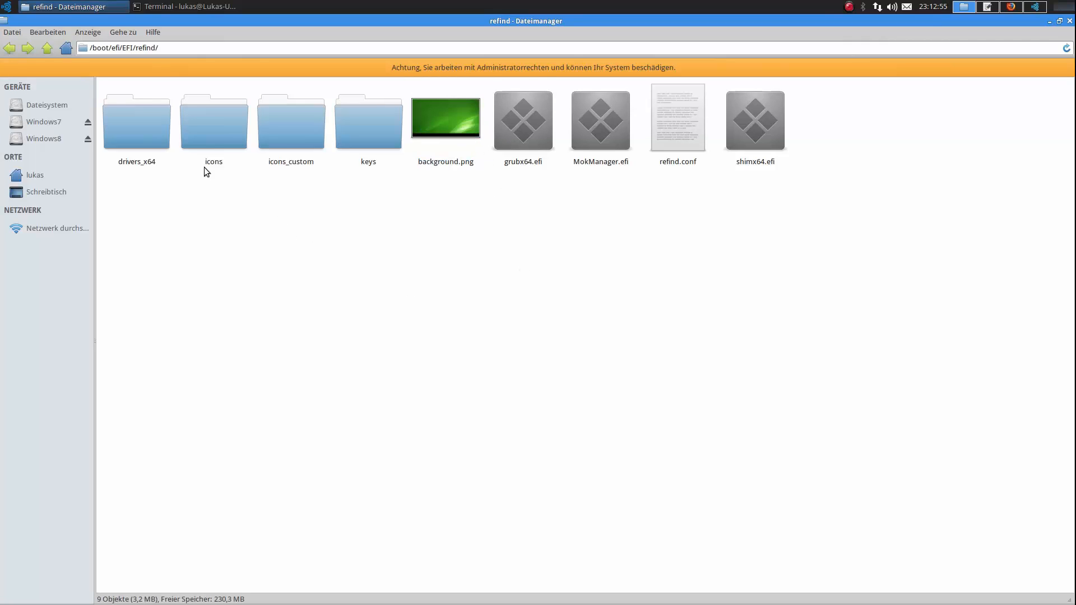
double_click(214, 140)
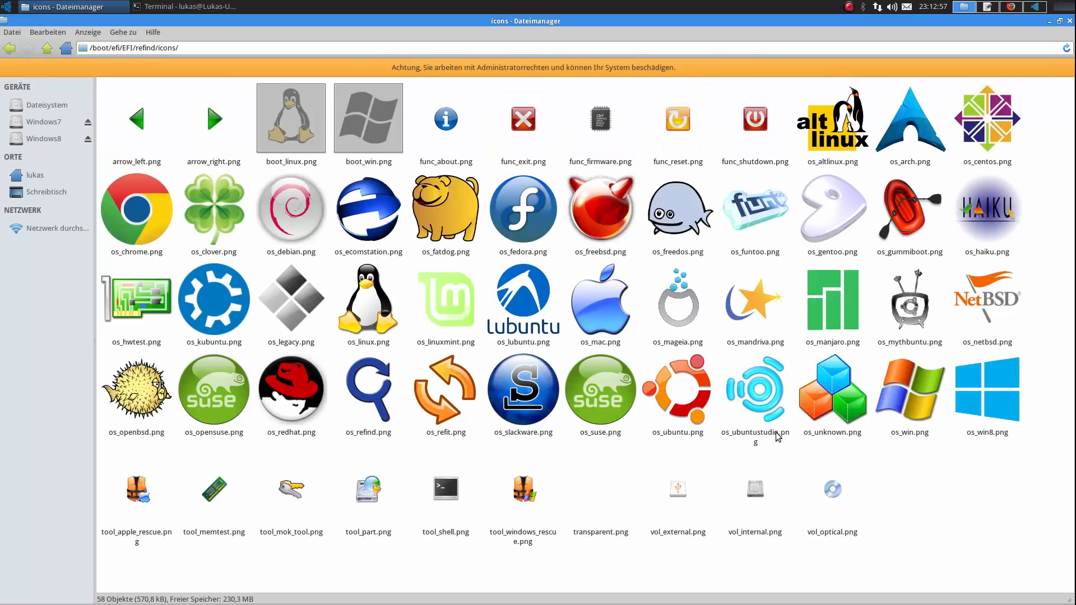
- Check the Ubuntu Studio and Windows icons in the icons folder, return to the refind folder and locate background.png and refind.conf
left_click(759, 396)
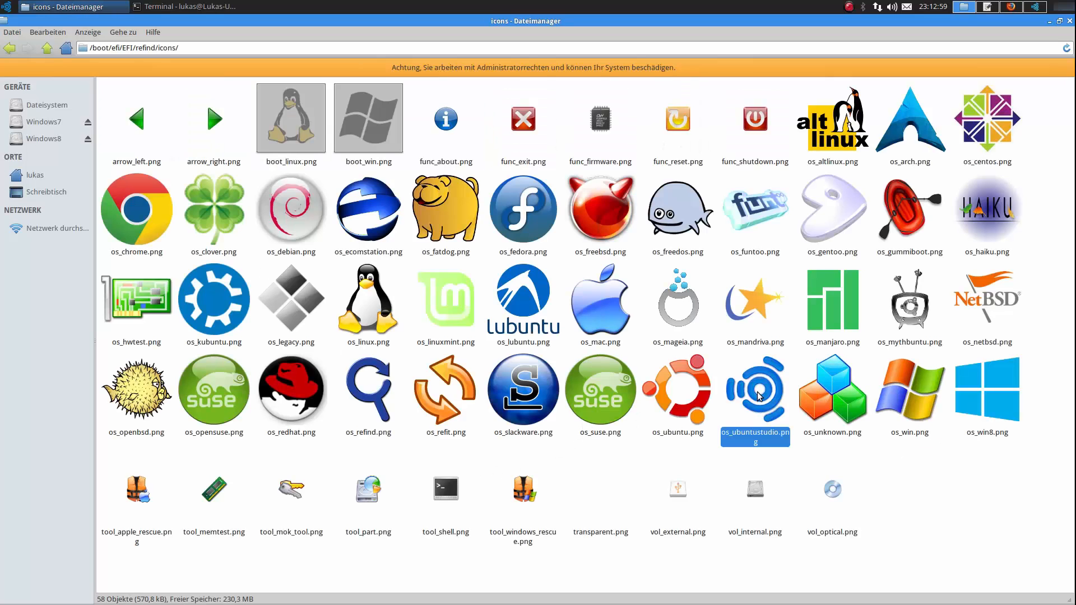
left_click(992, 418)
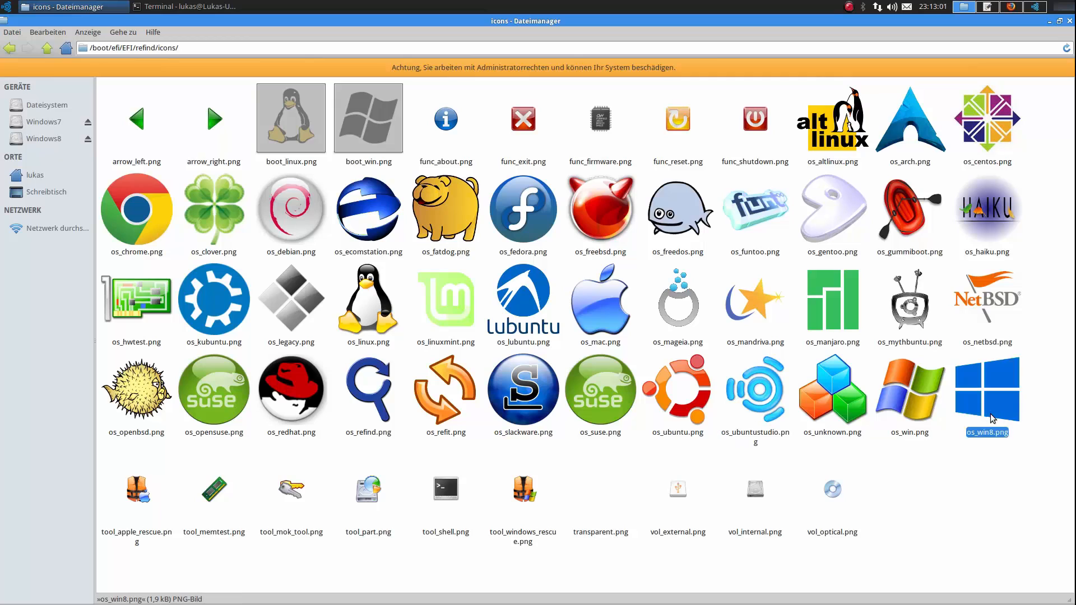
left_click(910, 390)
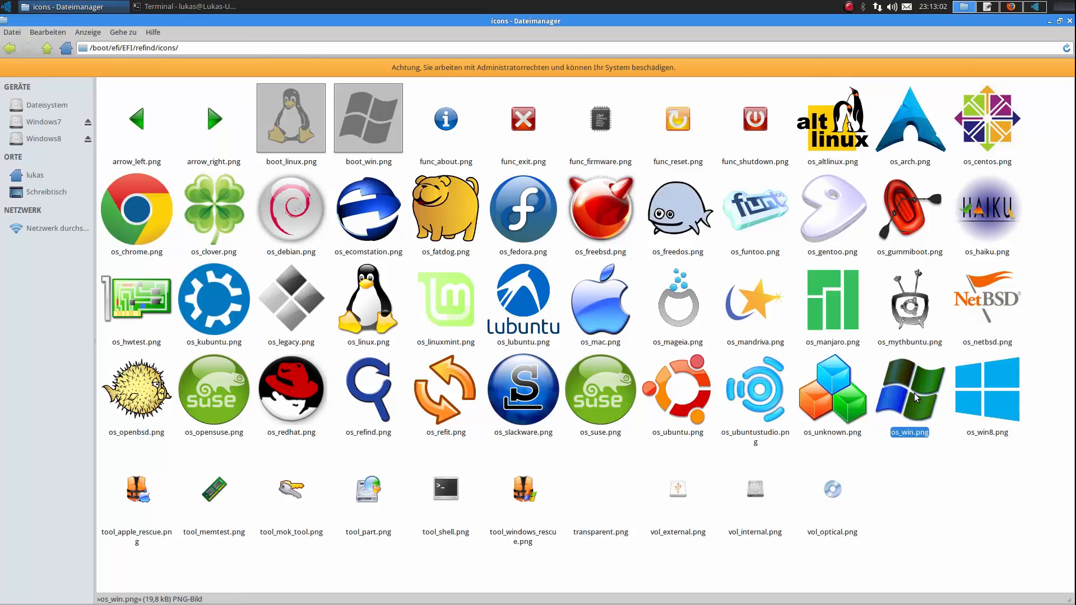
left_click(9, 48)
left_click(370, 210)
left_click(440, 120)
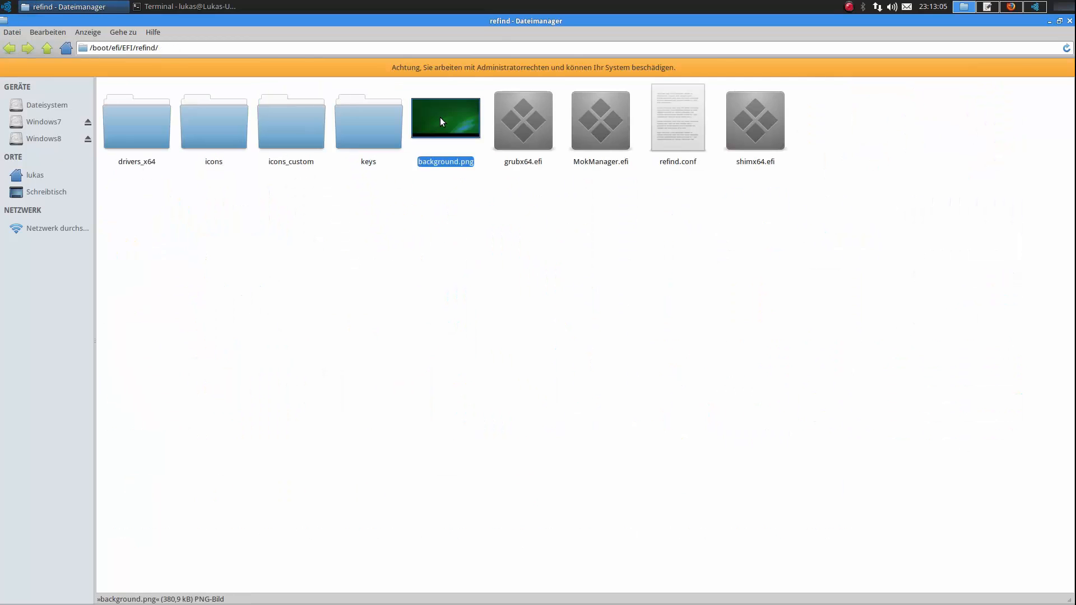
left_click(499, 258)
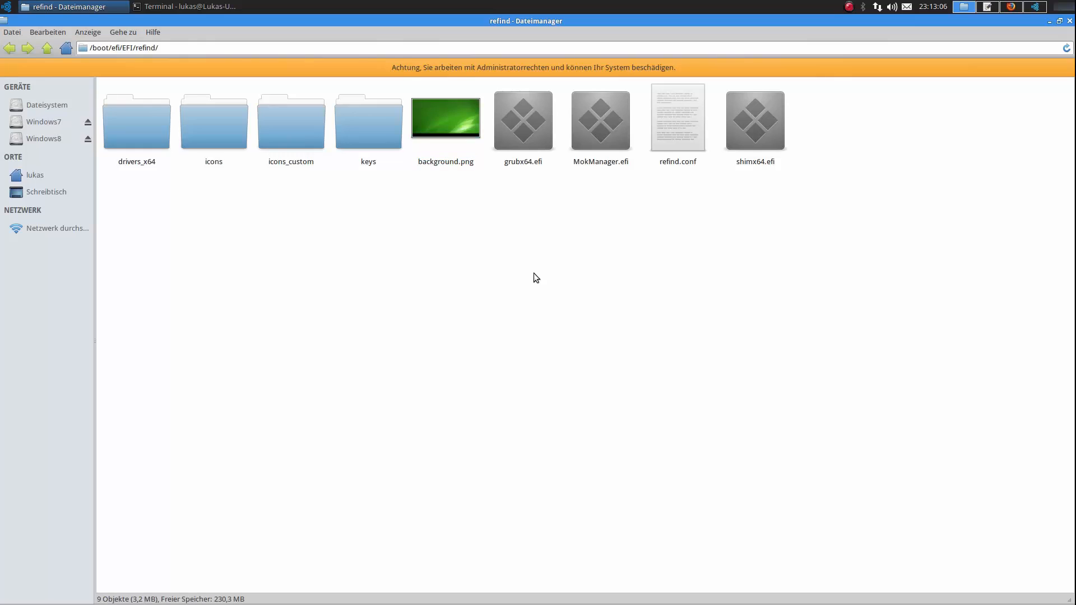
left_click(691, 132)
left_click(837, 240)
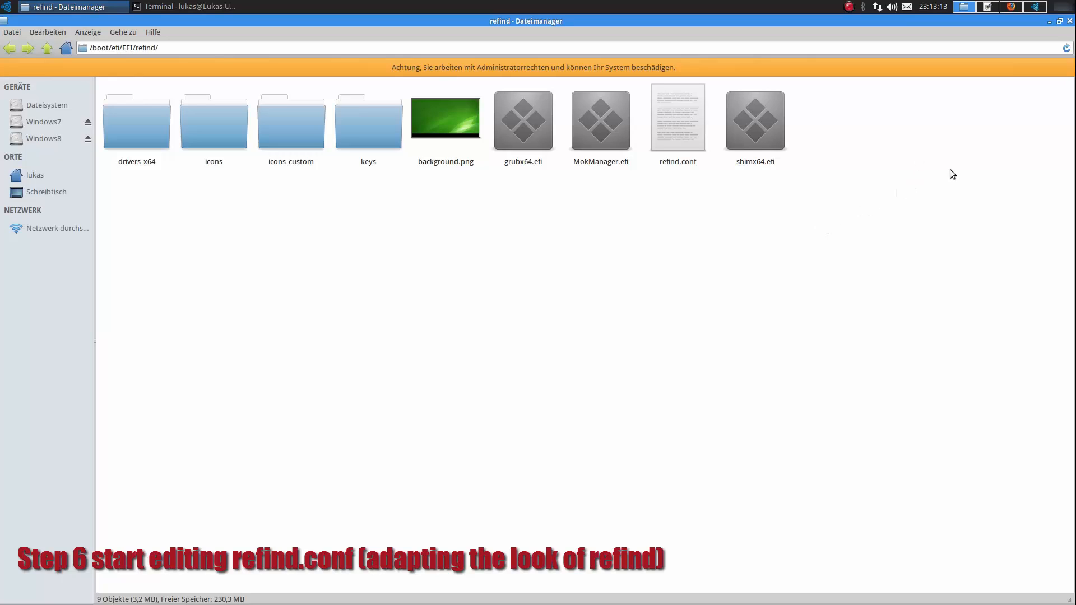
- Switch to refind.conf in gedit and set the main menu timeout to 5
left_click(989, 9)
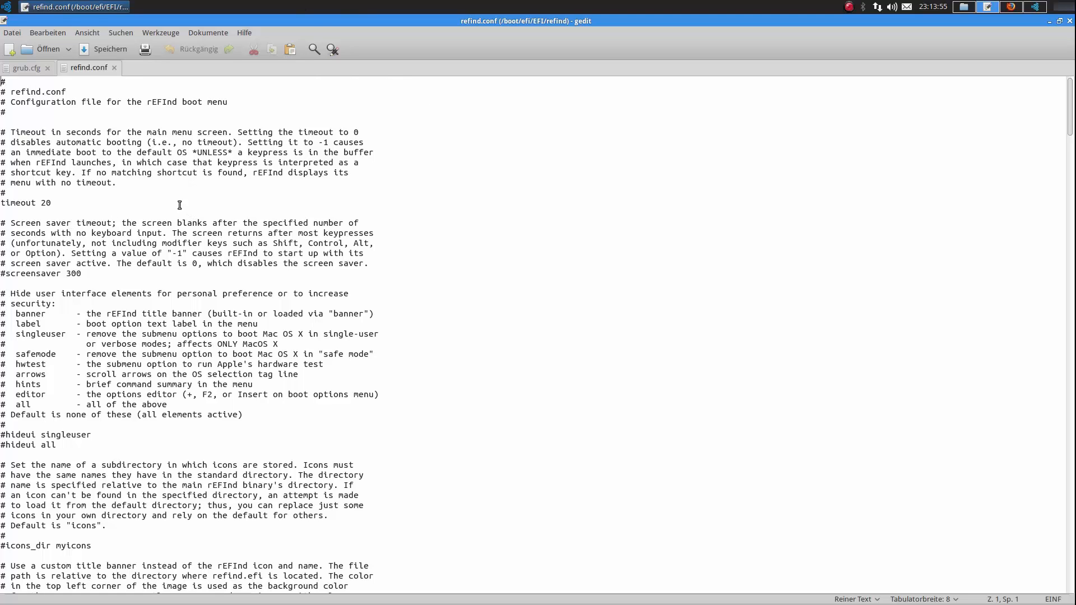
left_click(122, 200)
key("BackSpace")
key("BackSpace")
type("5")
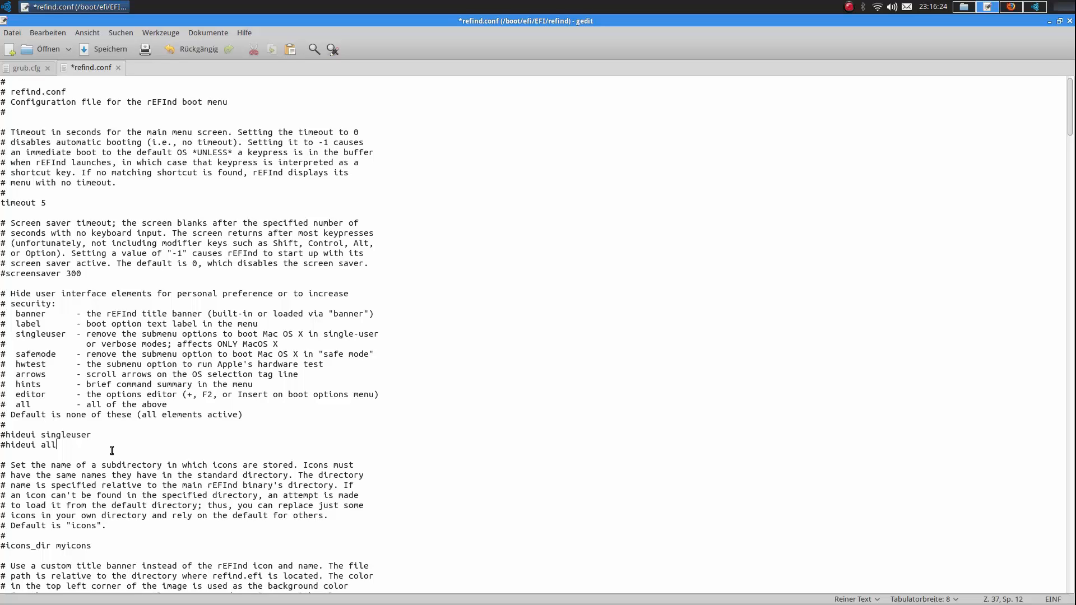
- Add the line "hideui singleuser,safemode,hwtest,editor" below the commented hideui examples in refind.conf
key("Return")
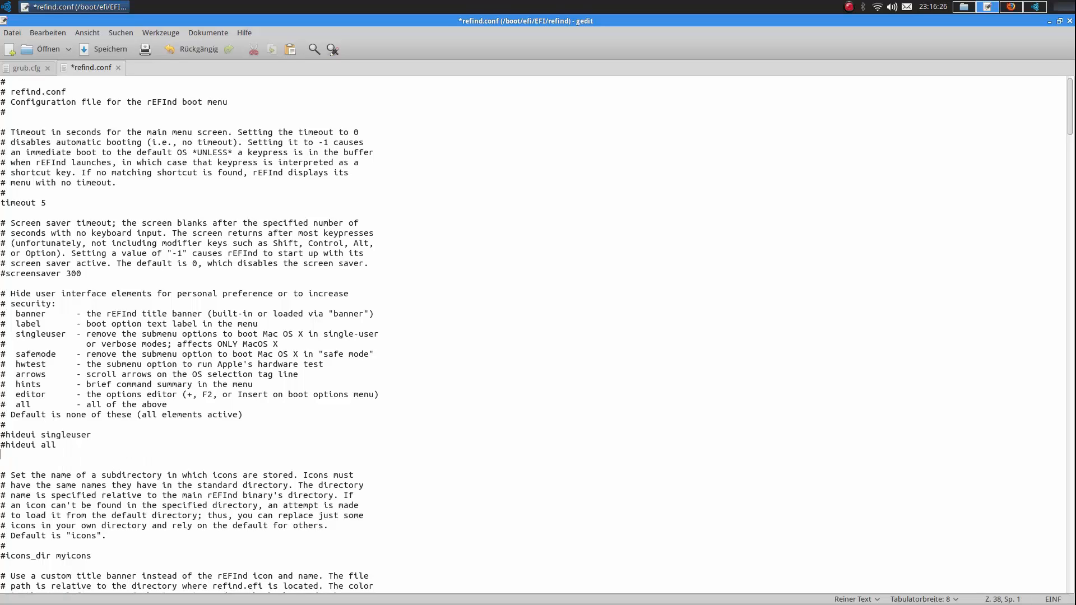
type("hidu")
type("ui")
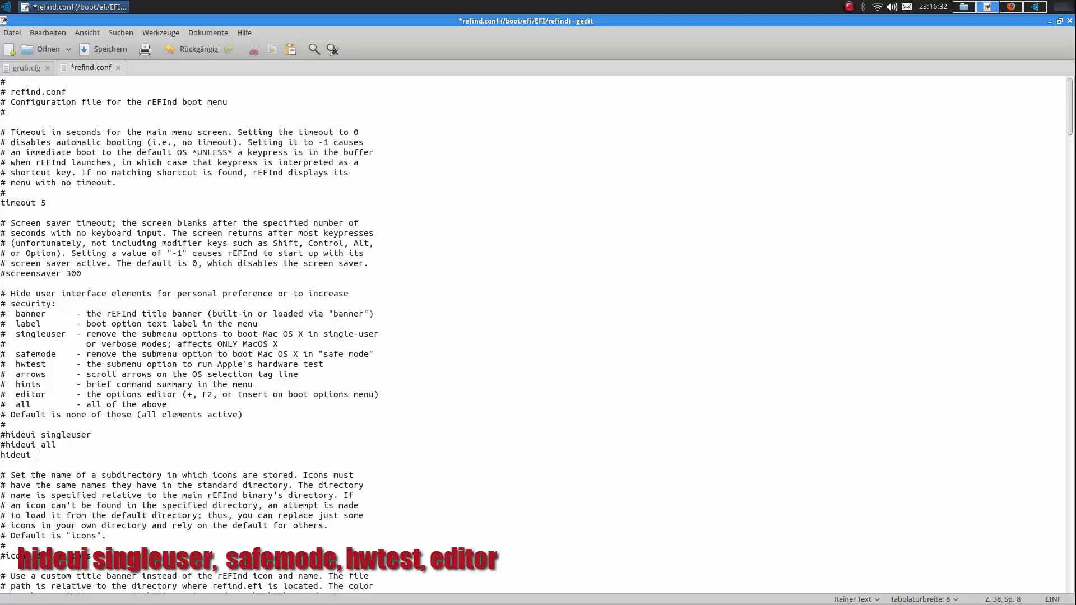
type("singleuser")
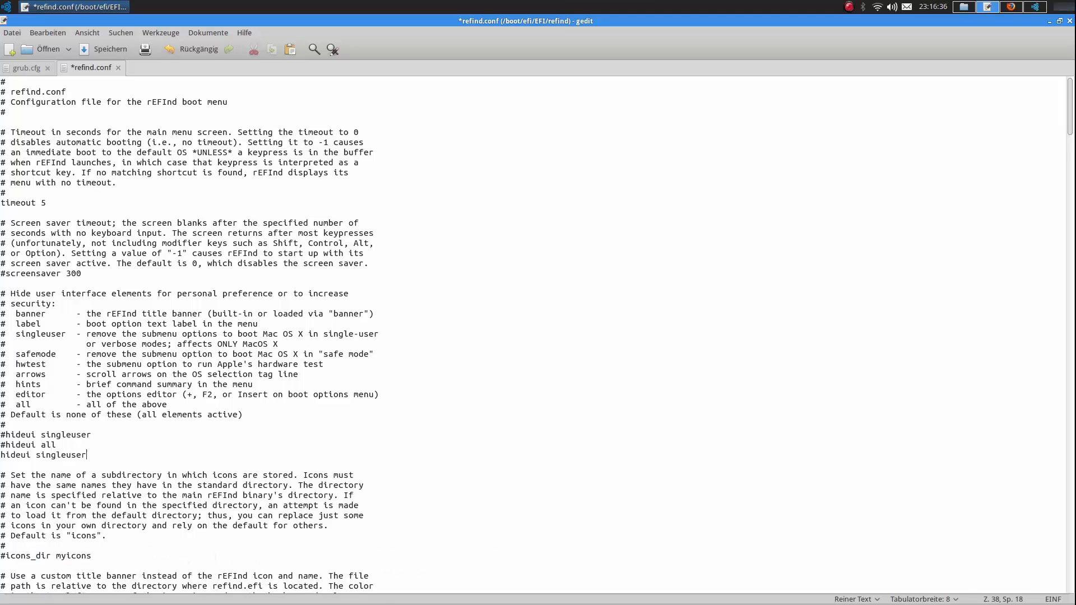
type(",safemode,hwtest,editor")
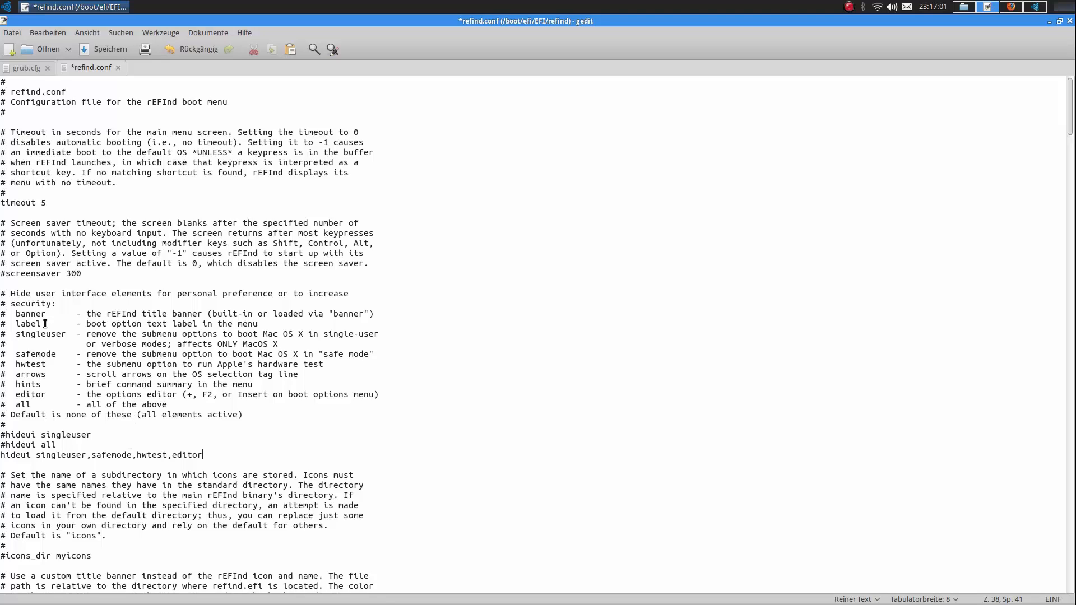
left_click_drag(10, 293, 275, 413)
left_click(275, 413)
left_click(63, 443)
left_click(163, 279)
- Add the line "icons_dir icons_custom" below the commented icons_dir example, checking the folder's name in the file manager
scroll(131, 287, "down", 2)
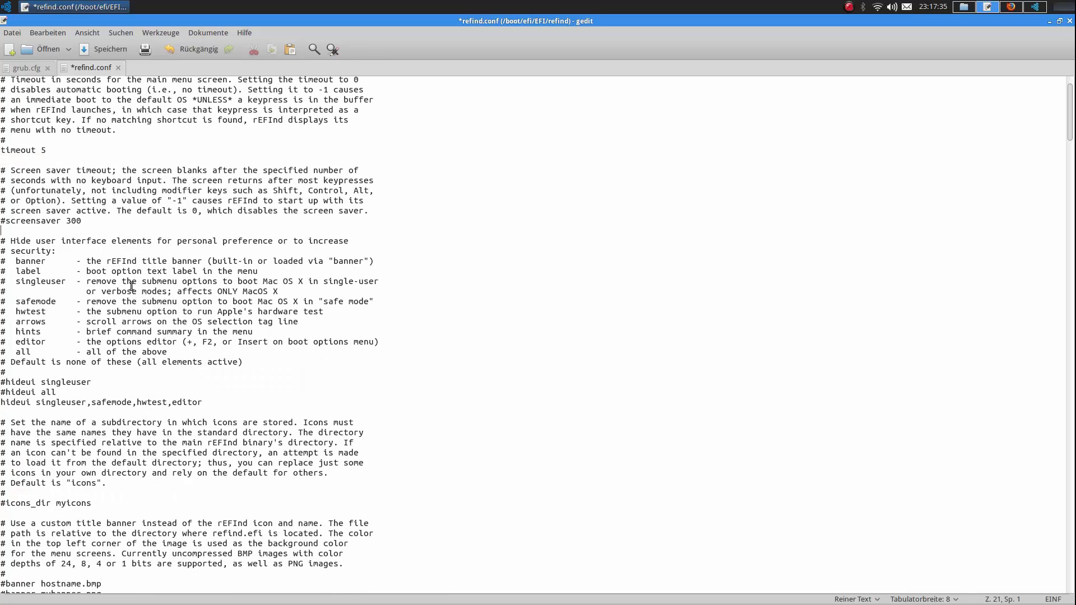
scroll(131, 287, "down", 5)
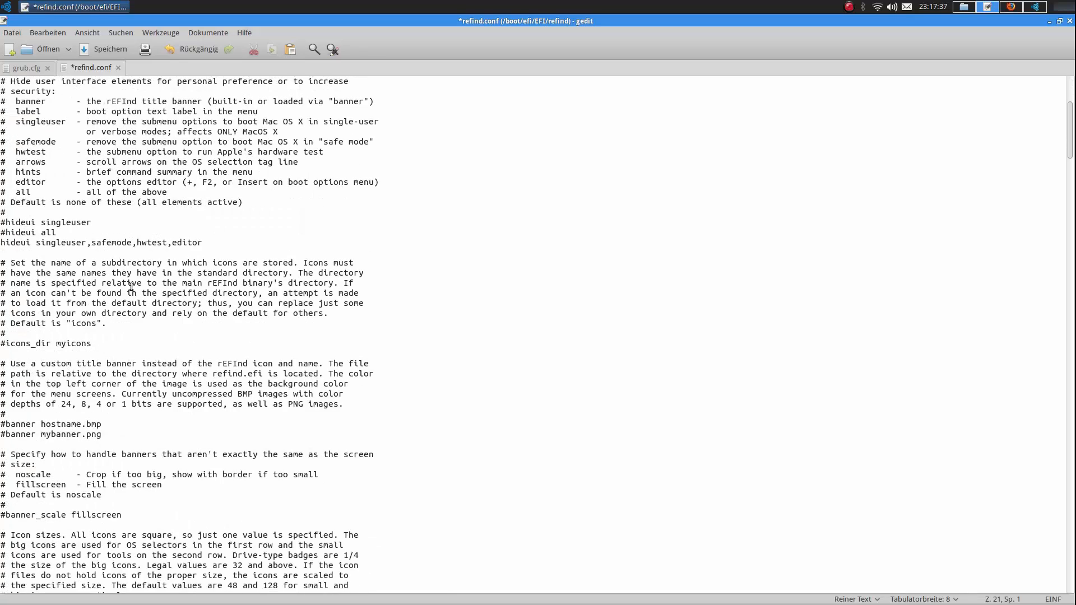
left_click(148, 343)
key("Return")
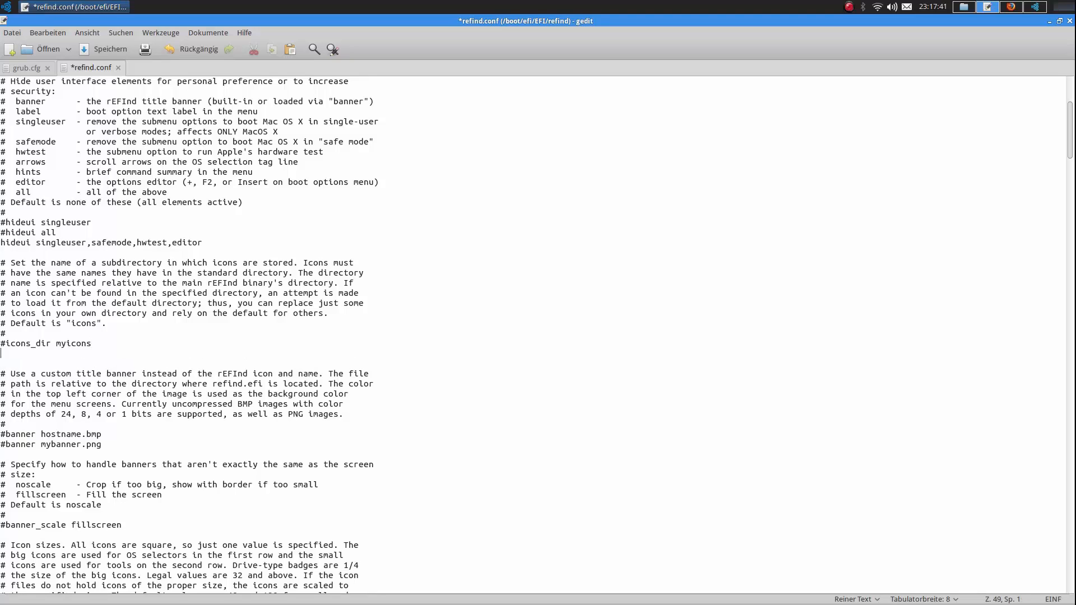
type("icons_dir")
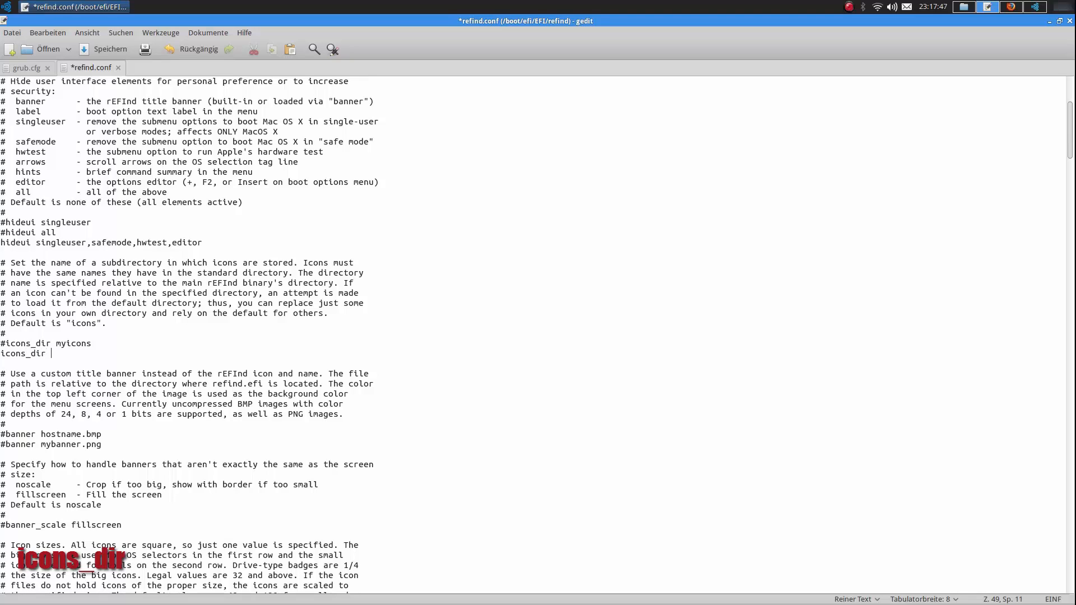
left_click(965, 8)
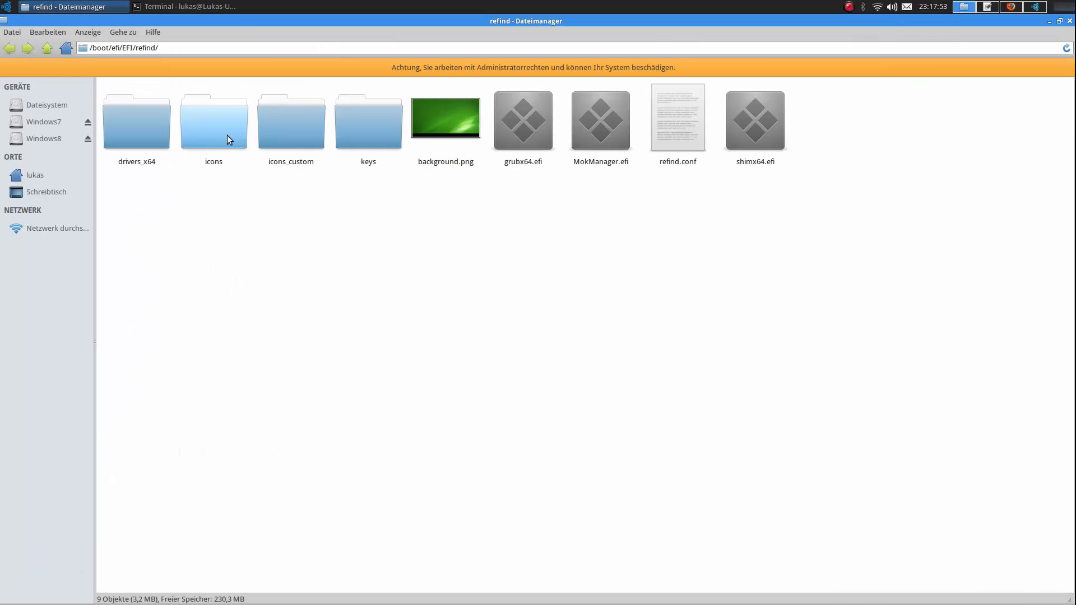
left_click(299, 136)
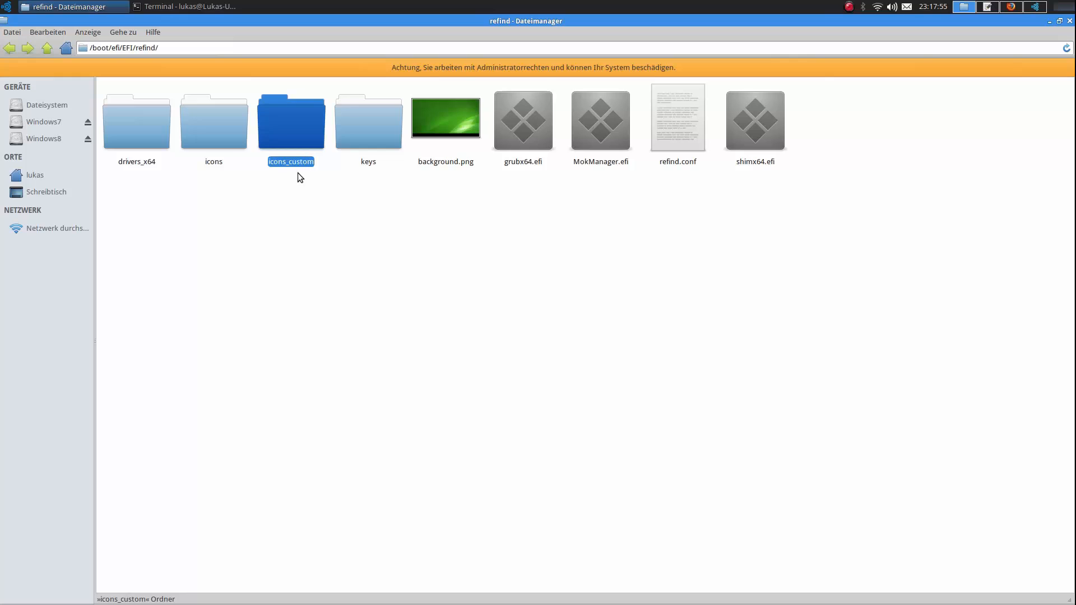
left_click(993, 9)
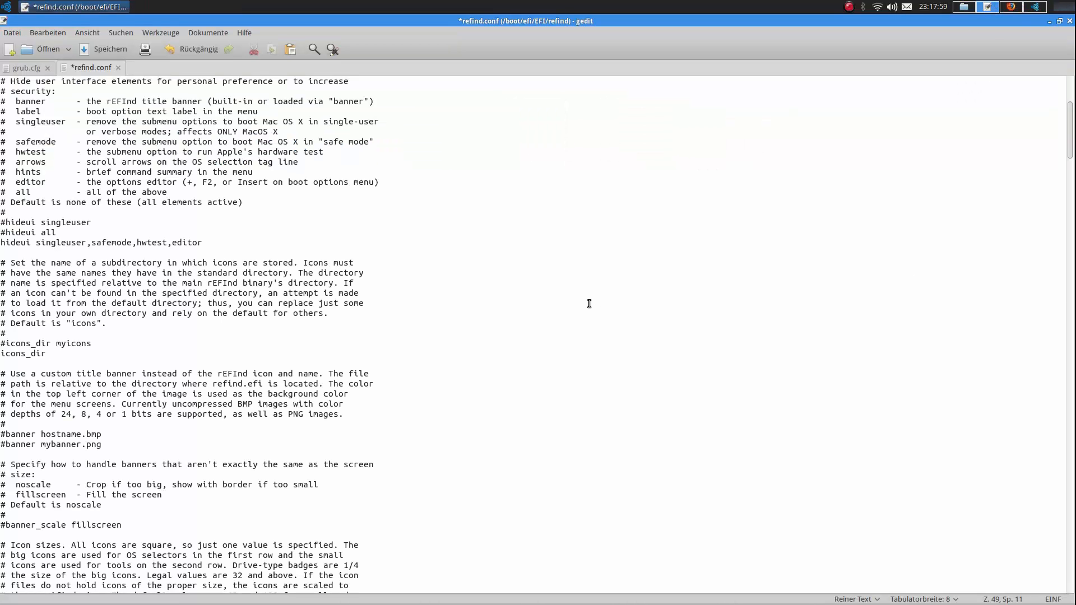
type("ico")
type("ns_c")
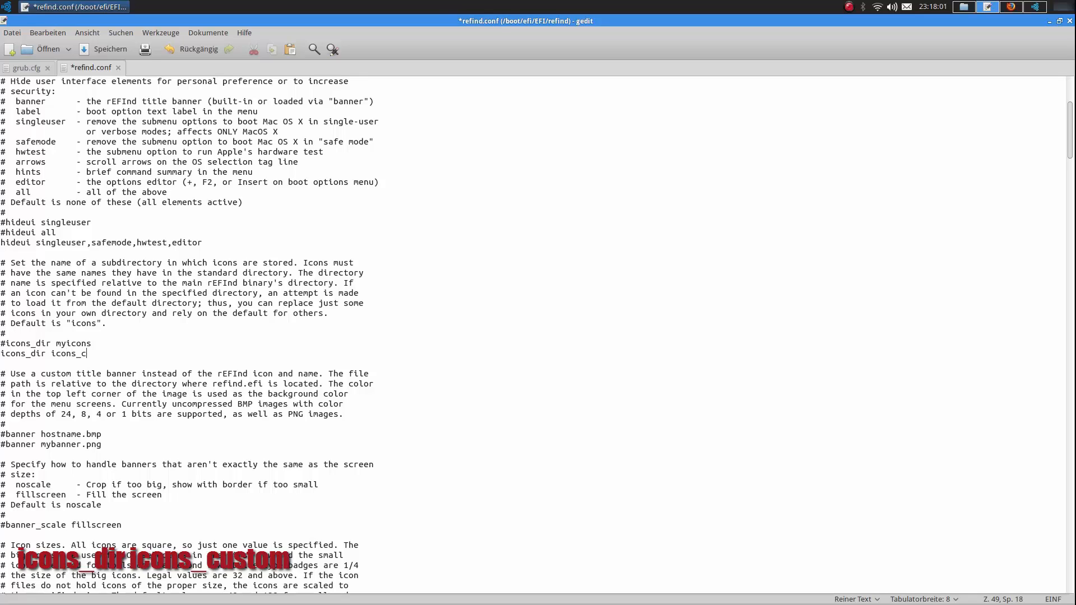
type("ustom")
- Add the line "banner background.png" below the commented banner examples, checking the image's file name in the file manager
left_click(181, 444)
key("Return")
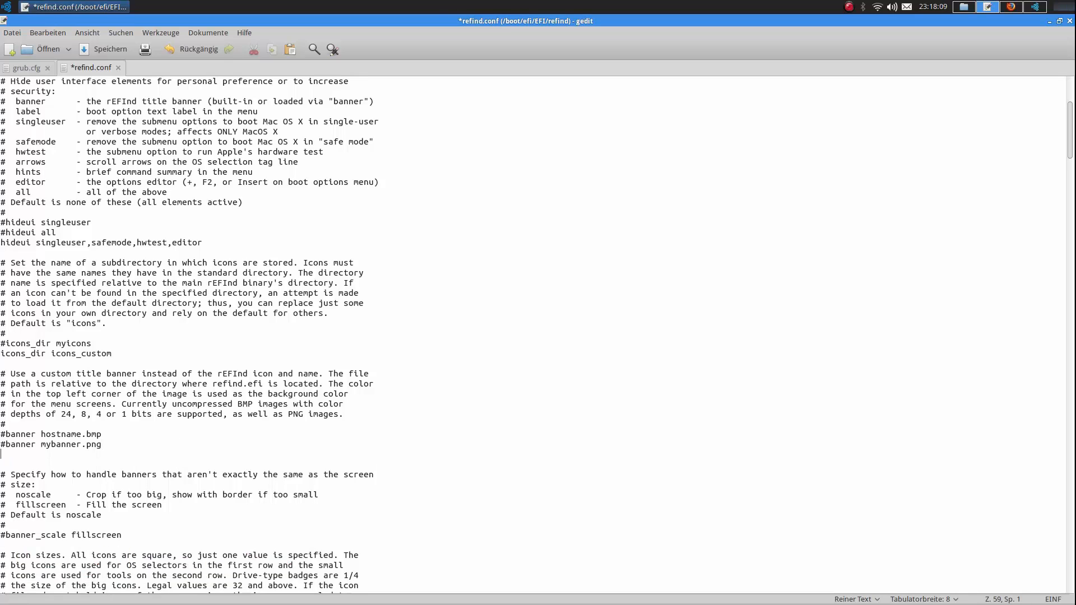
type("banner")
left_click(967, 7)
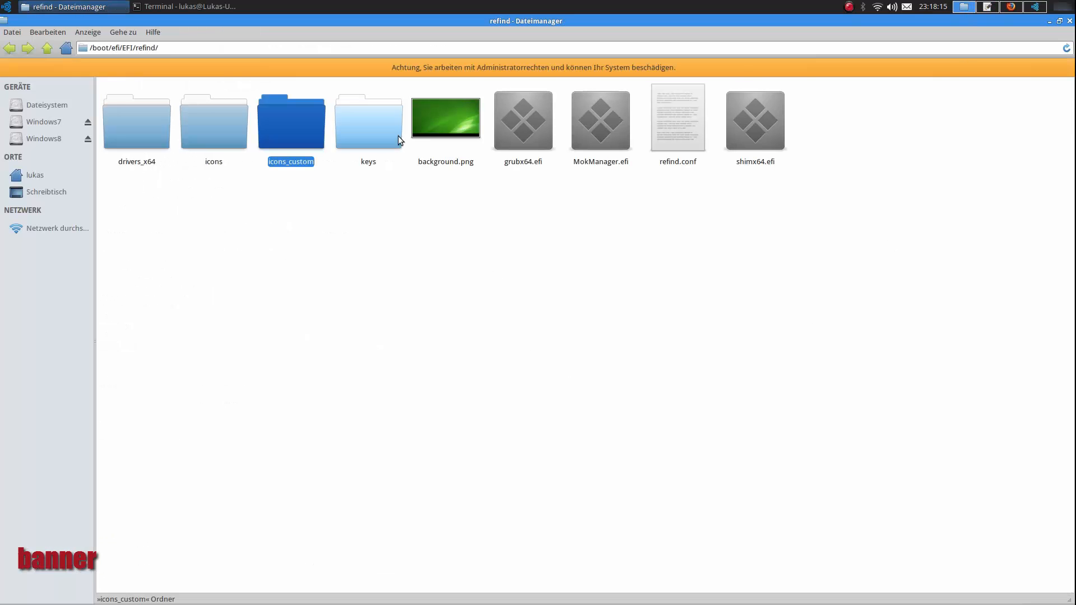
left_click(459, 120)
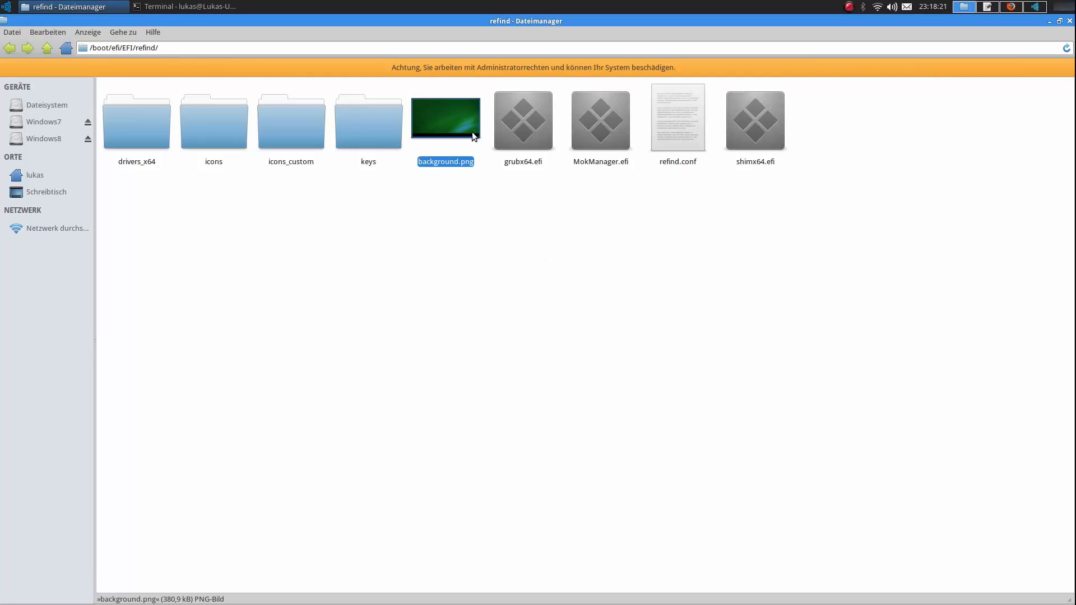
left_click(455, 173)
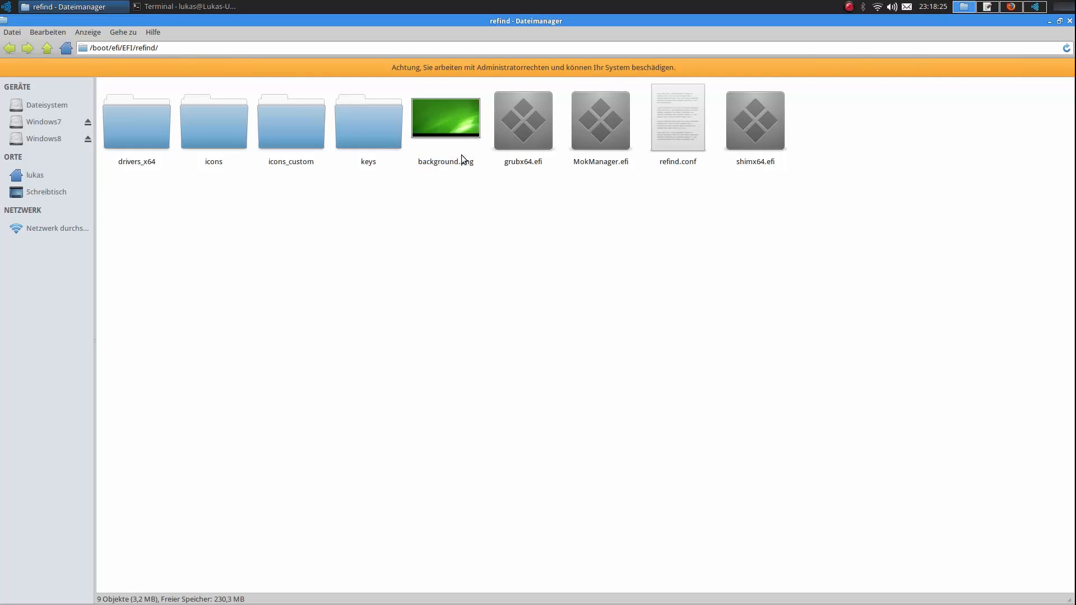
left_click(459, 123)
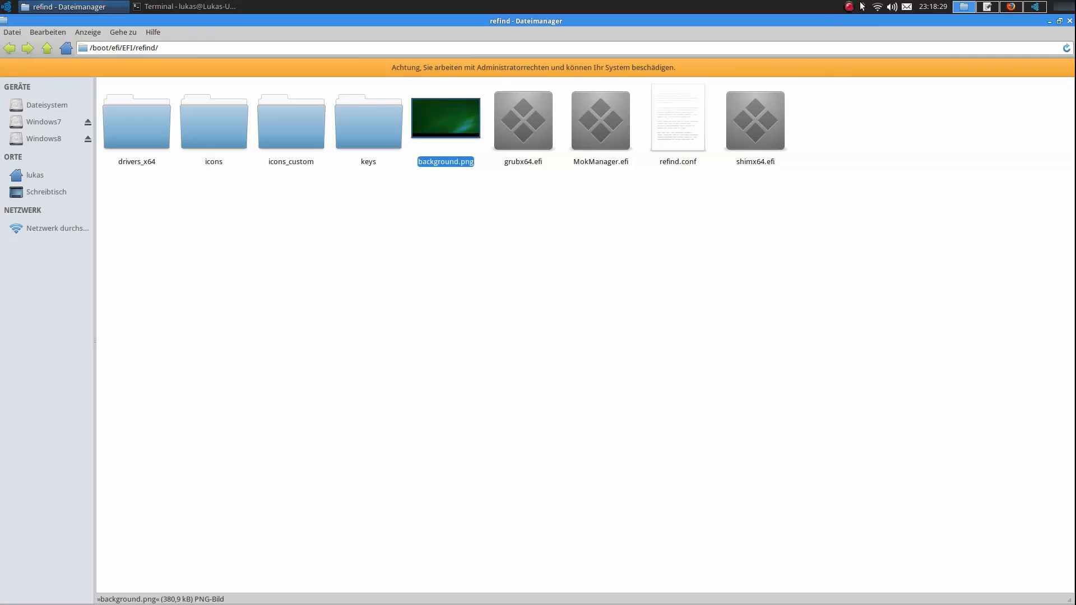
left_click(989, 7)
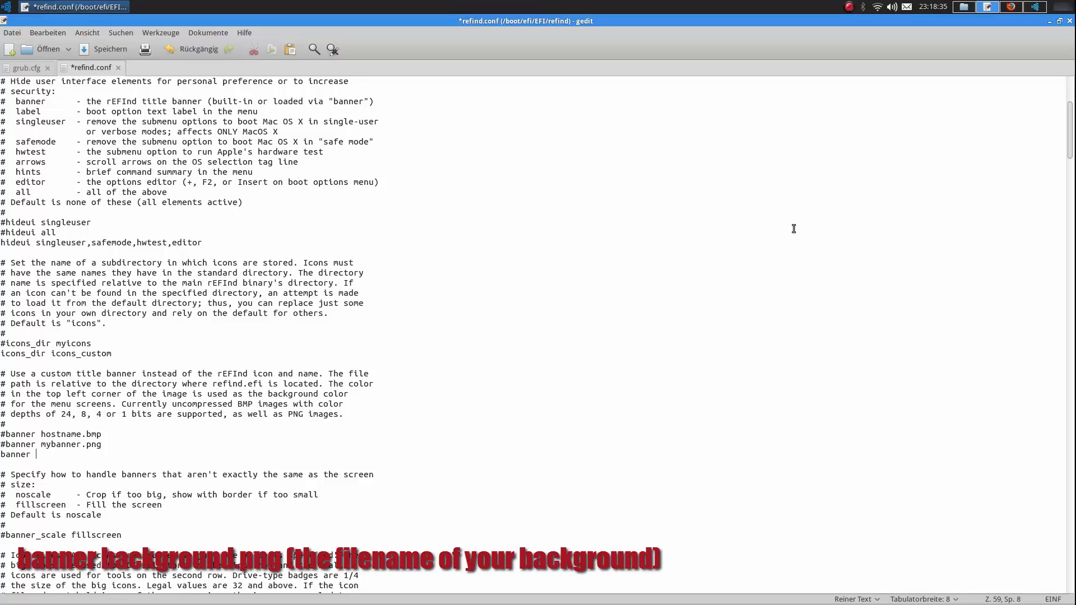
type("background.png")
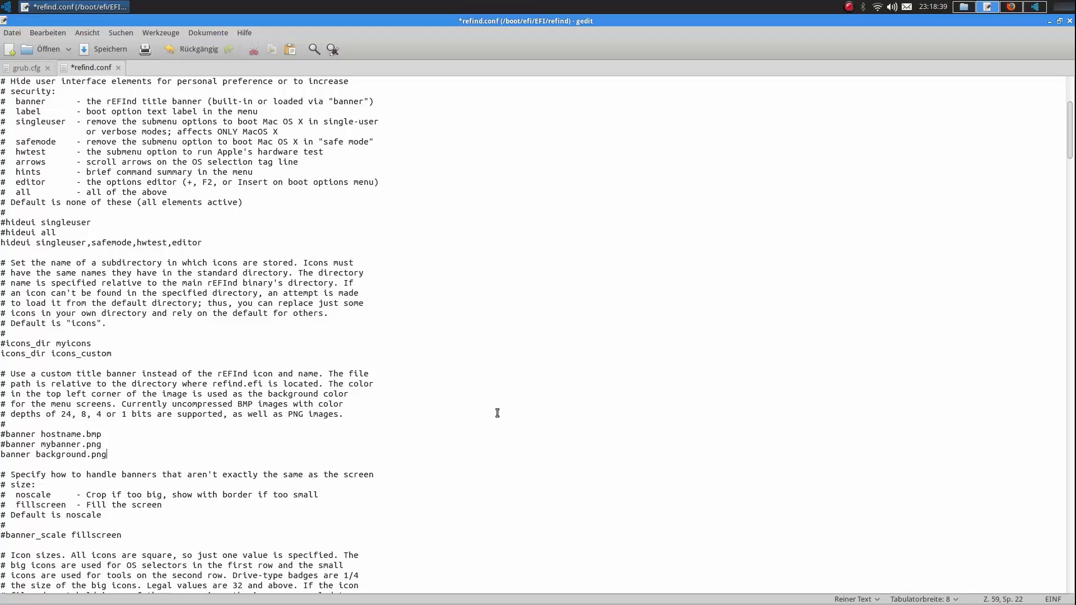
- Add a line with the keyword "banner_scale" below the commented banner_scale example
left_click(172, 534)
key("Return")
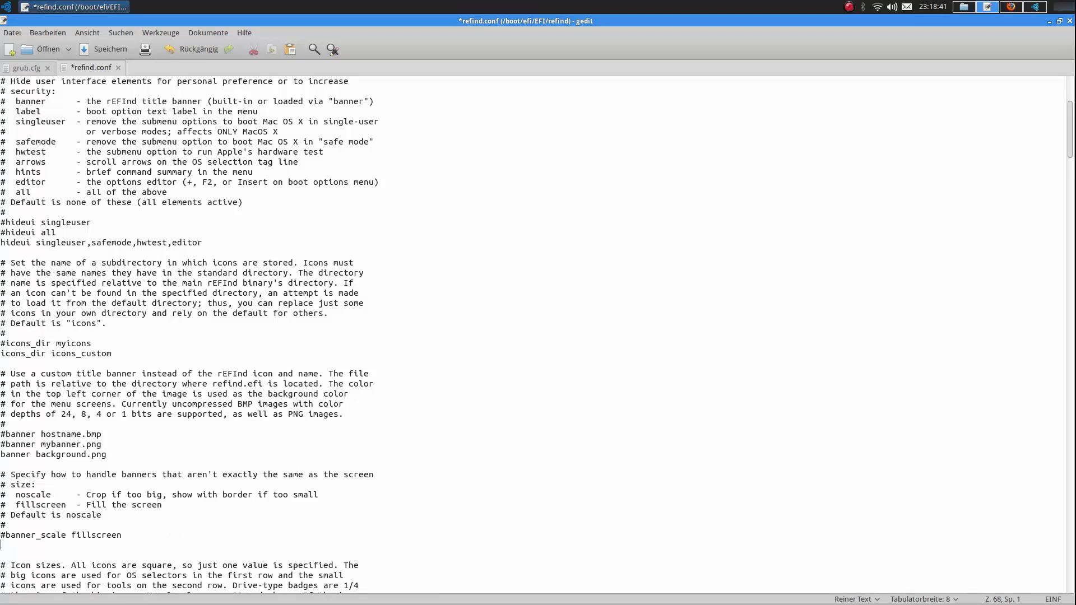
type("banner")
type("_scale")
- Add the line "use_graphics_for linux,windows,grub" below the commented use_graphics_for example
scroll(112, 538, "down", 3)
scroll(122, 504, "down", 6)
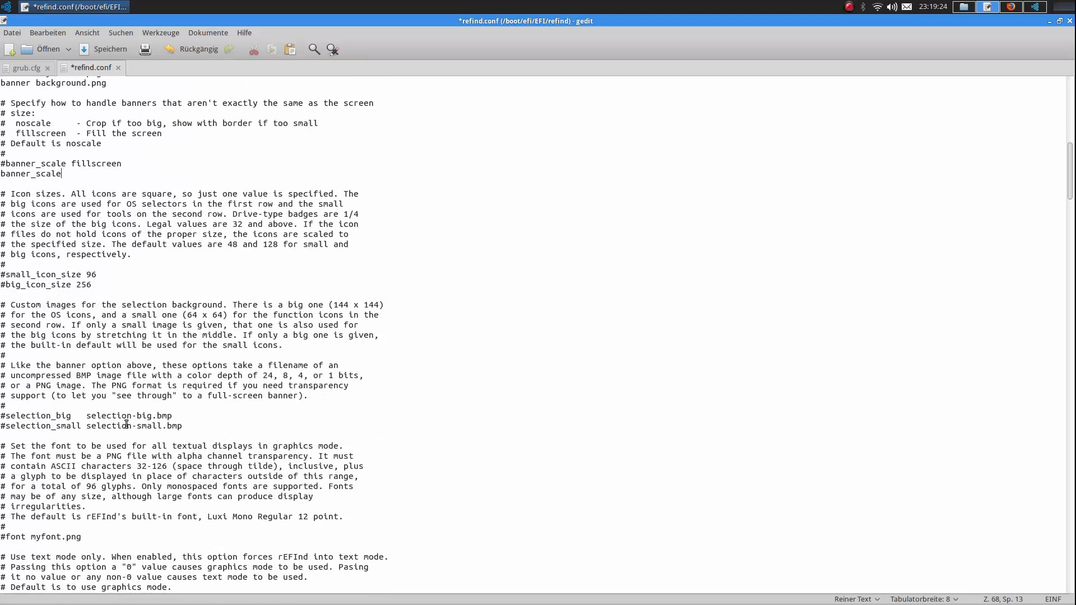
scroll(122, 418, "down", 6)
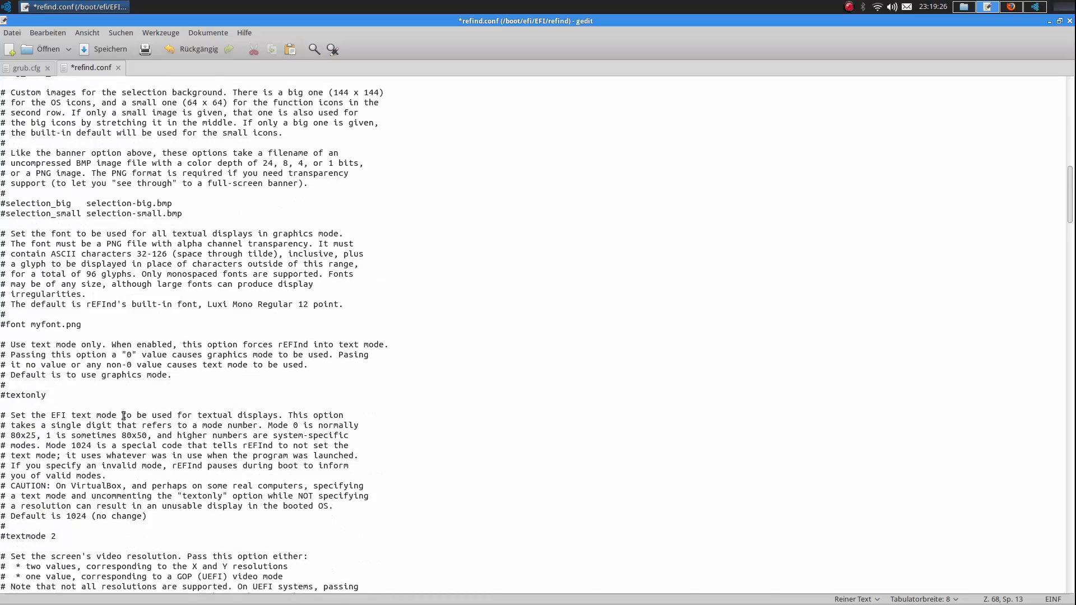
scroll(123, 414, "down", 3)
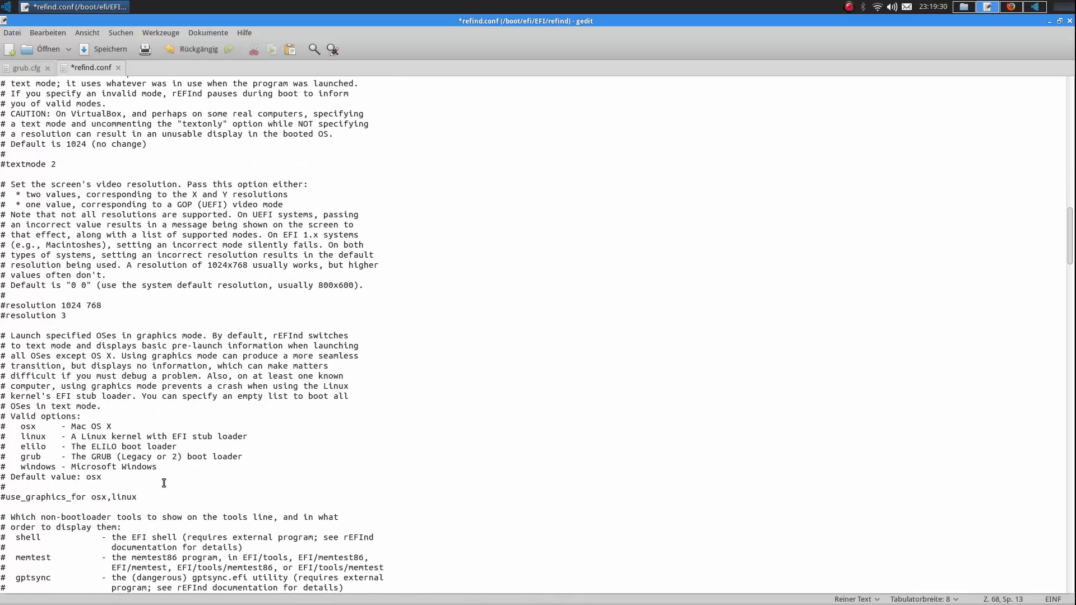
left_click(163, 496)
key("Return")
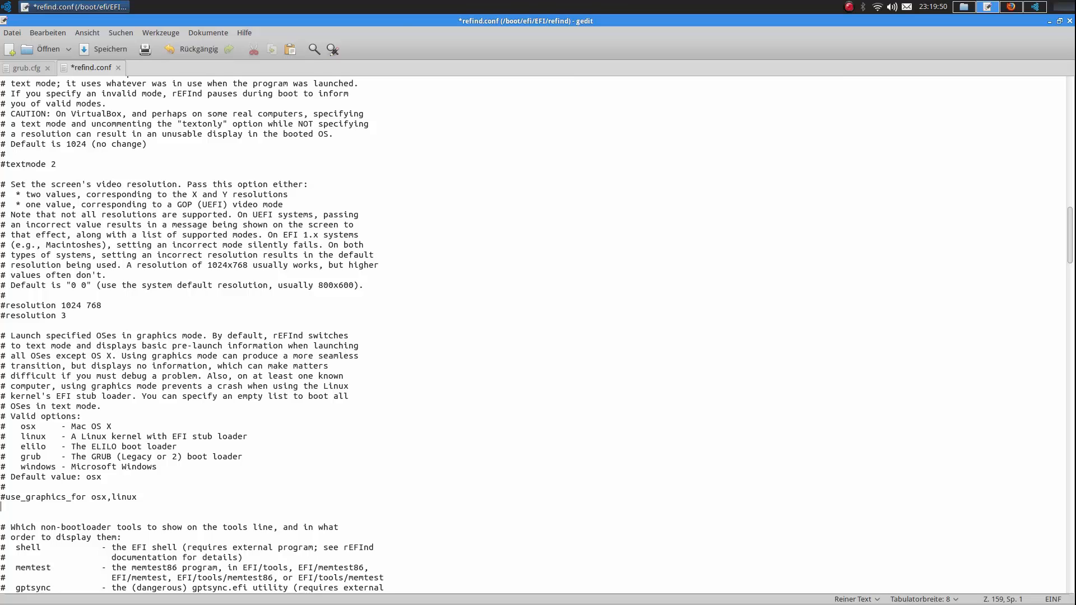
type("use")
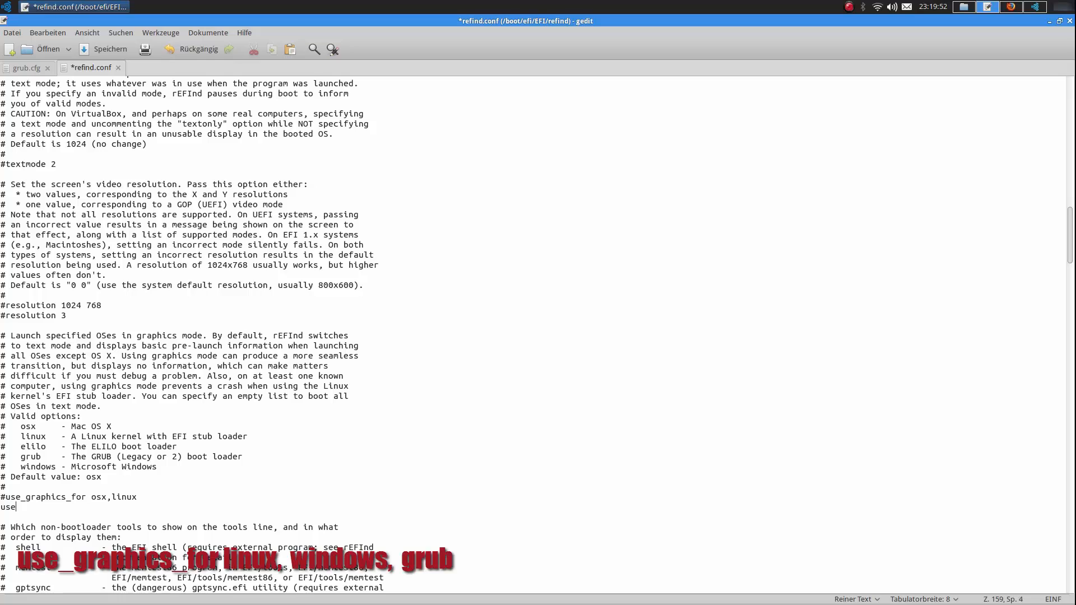
type("_graphics_for")
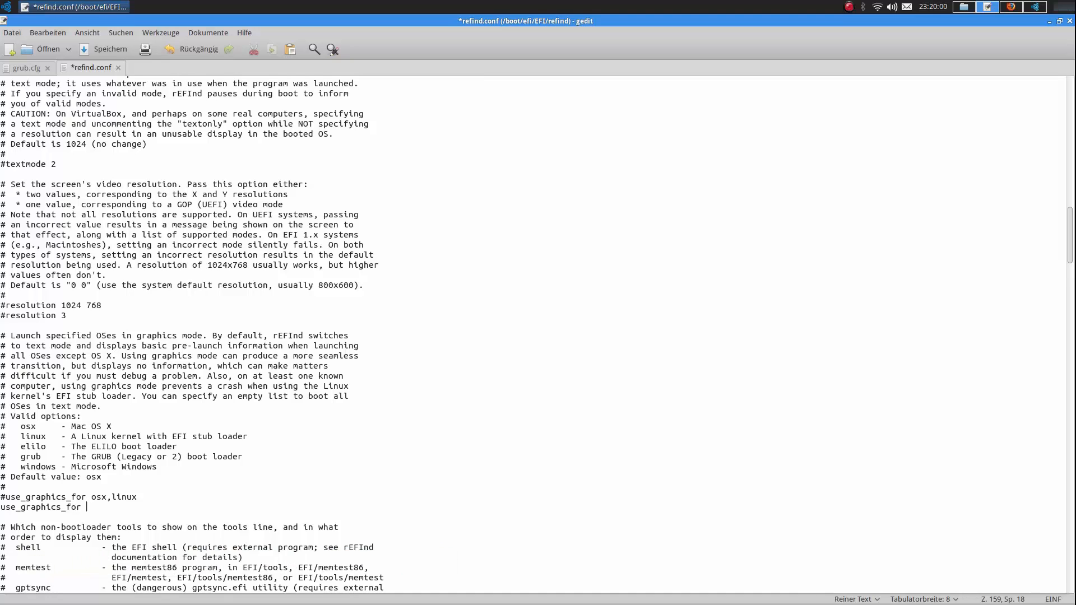
type("linux,windows,grub")
scroll(229, 491, "down", 10)
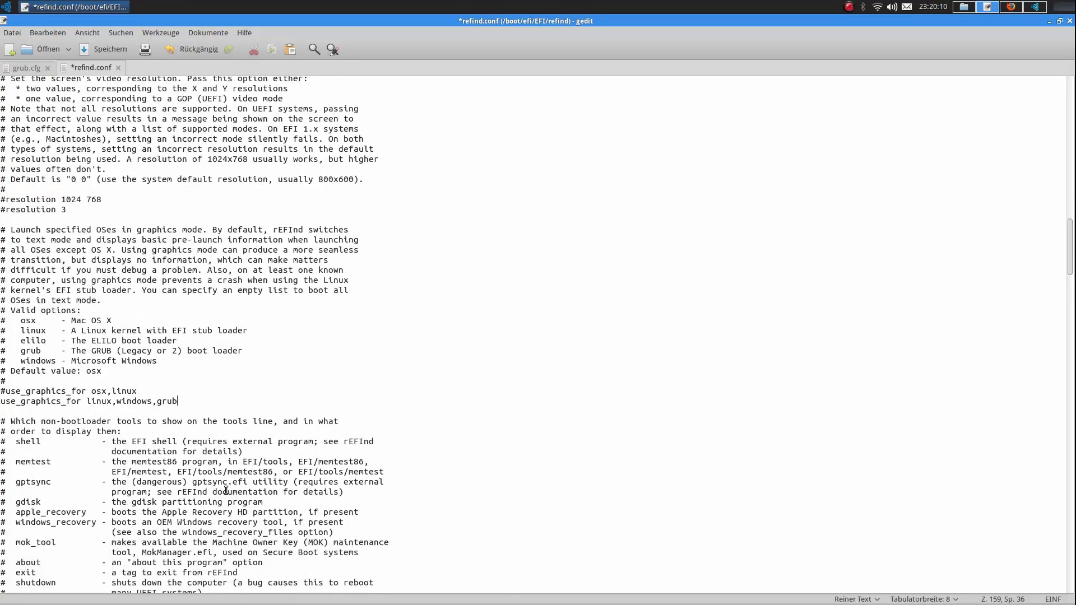
- Add the line "showtools shell,reboot,shutdown,exit,firmware" below the commented showtools example
left_click(373, 441)
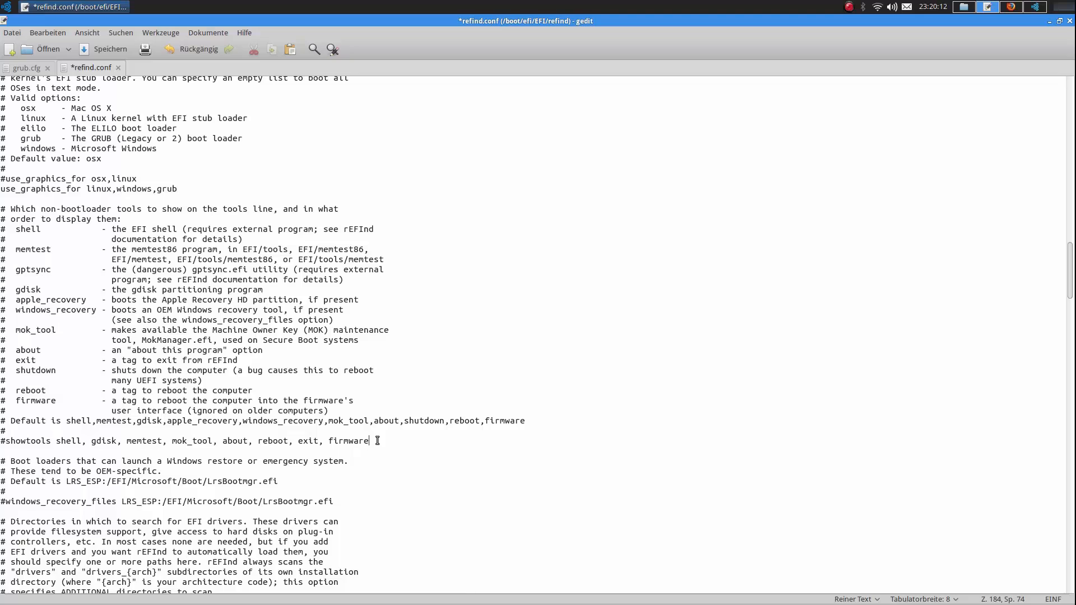
key("Return")
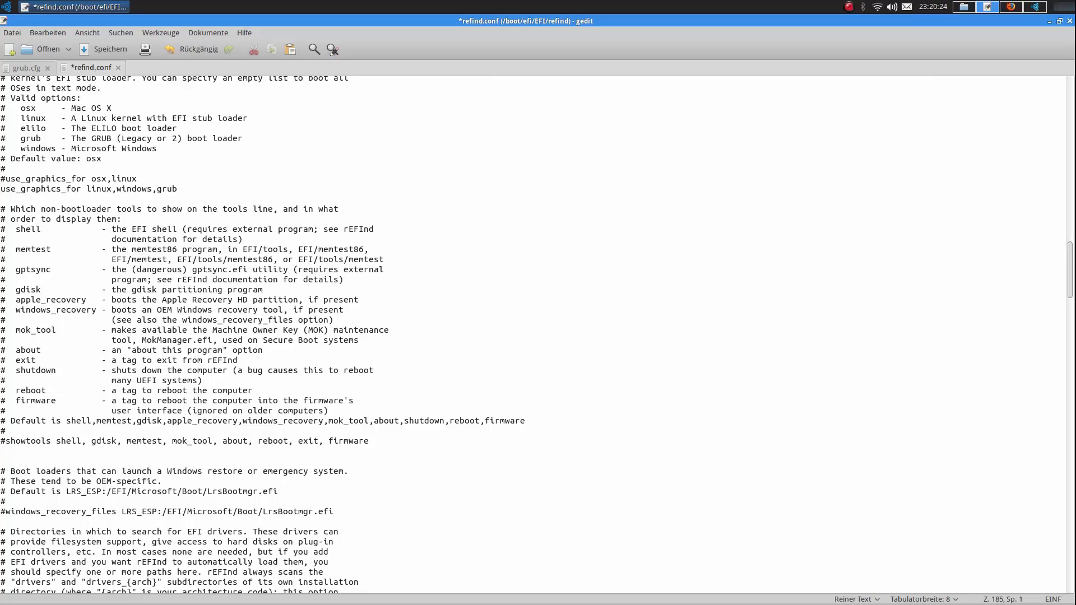
type("w")
type("howtools")
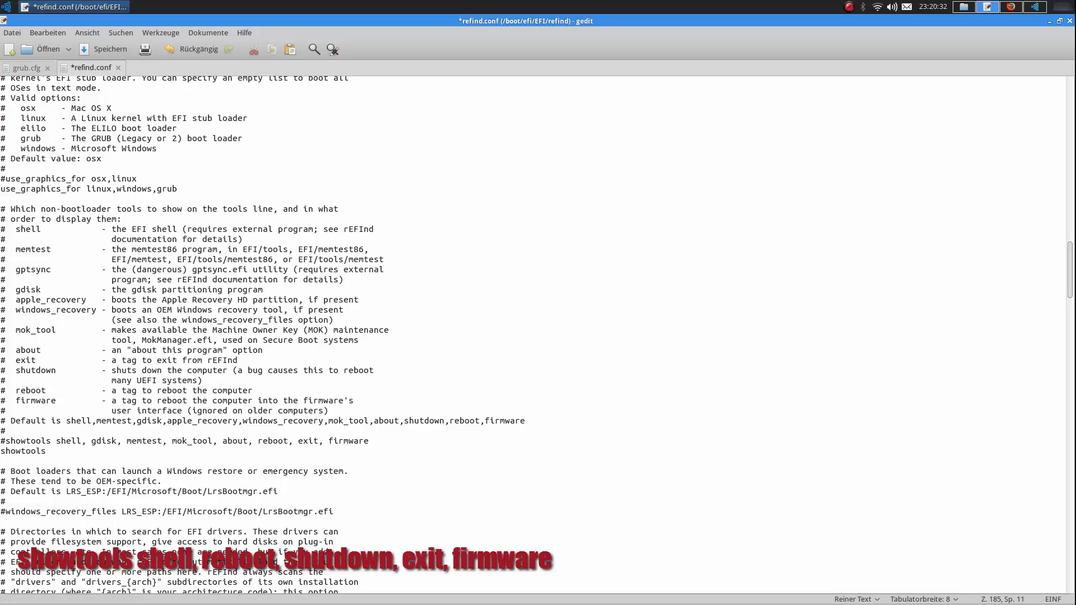
type(" shell,reboot,shutdown,exit,fi")
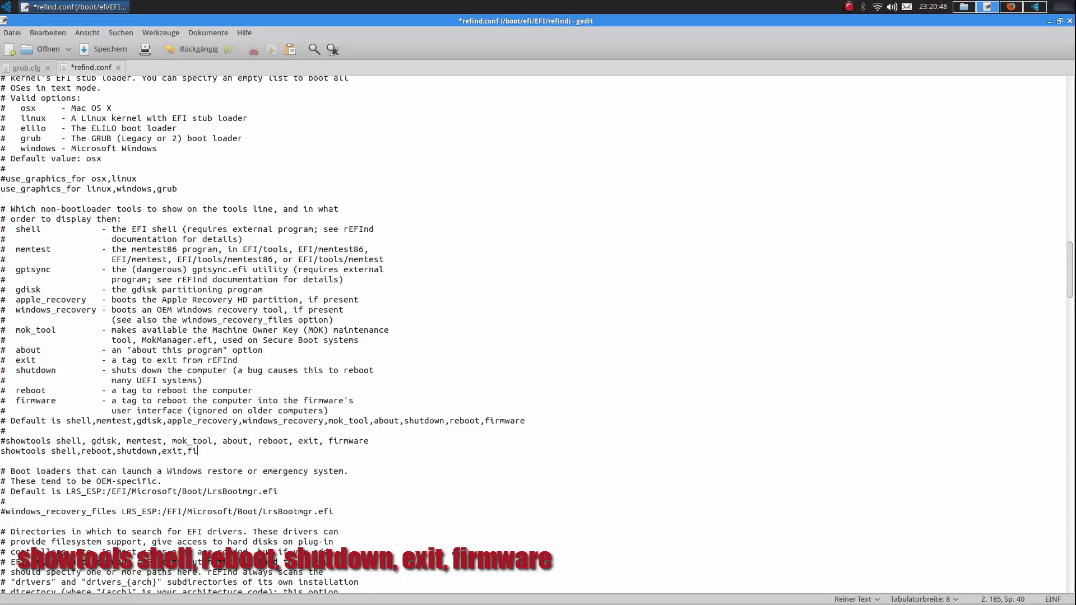
type("rmware")
- Add the line "scanfor manual,external,optical" below the commented scanfor example
scroll(304, 472, "down", 7)
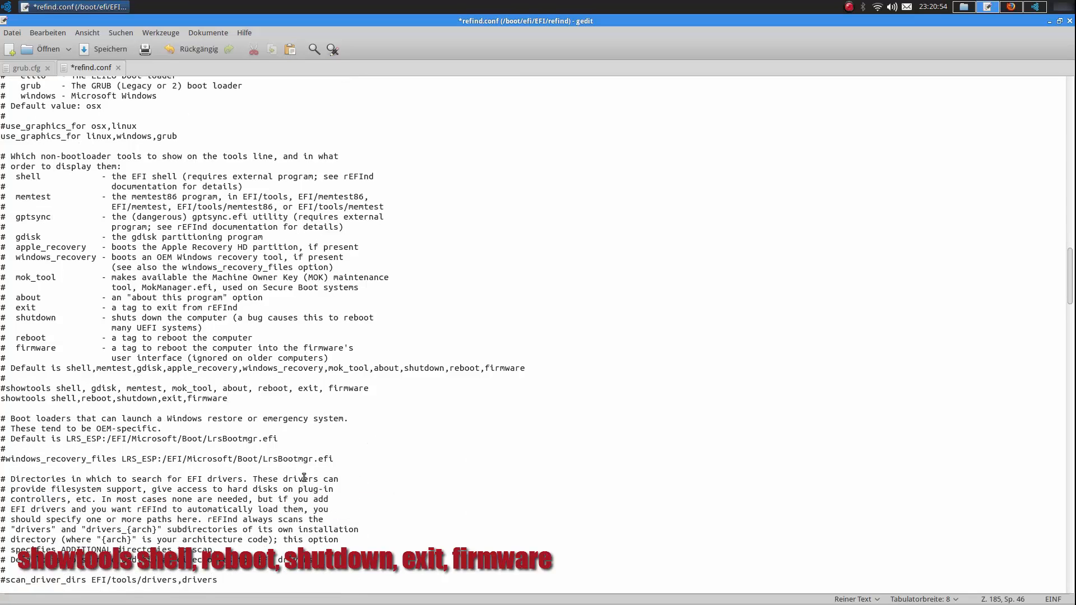
scroll(304, 472, "down", 2)
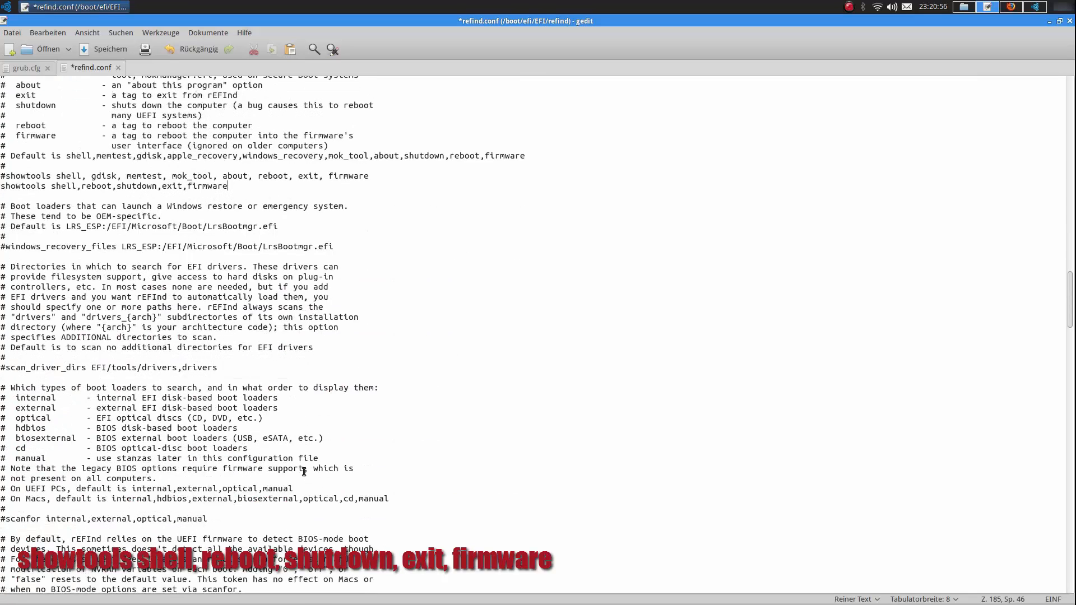
left_click(236, 520)
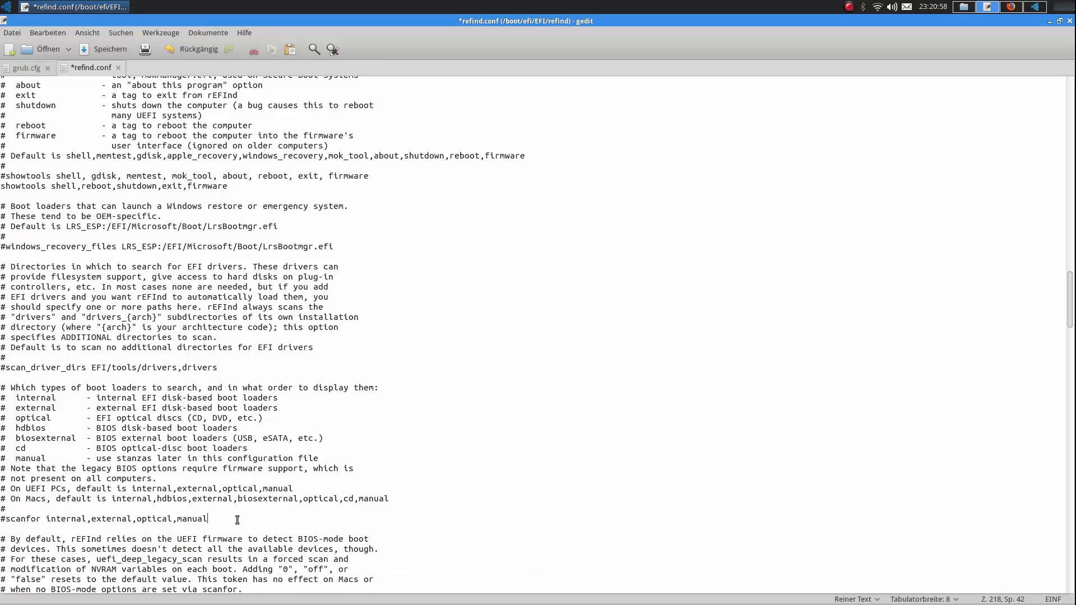
key("Return")
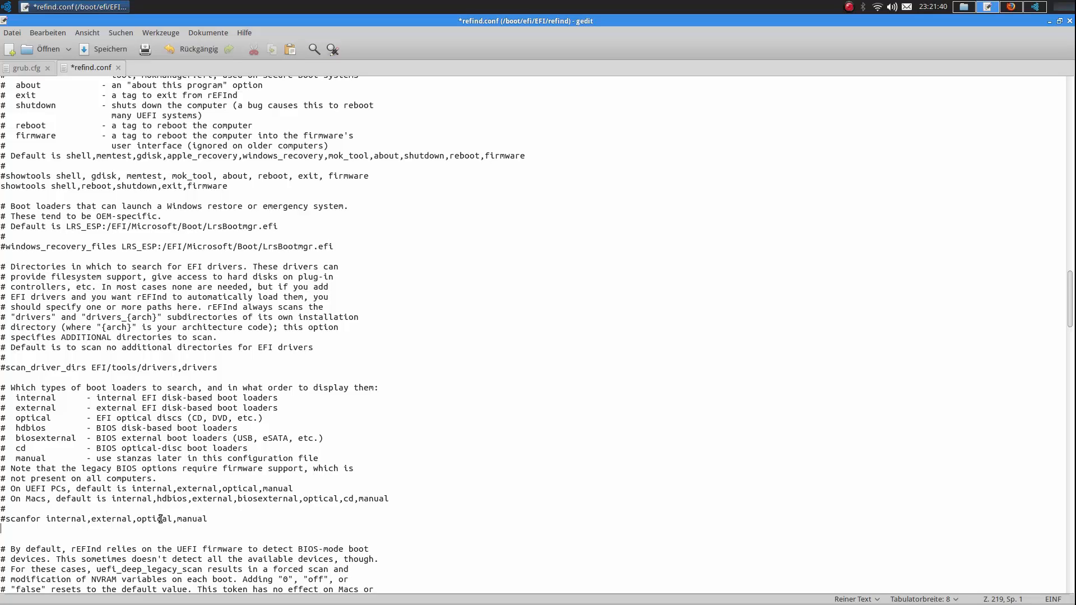
left_click(234, 518)
key("Return")
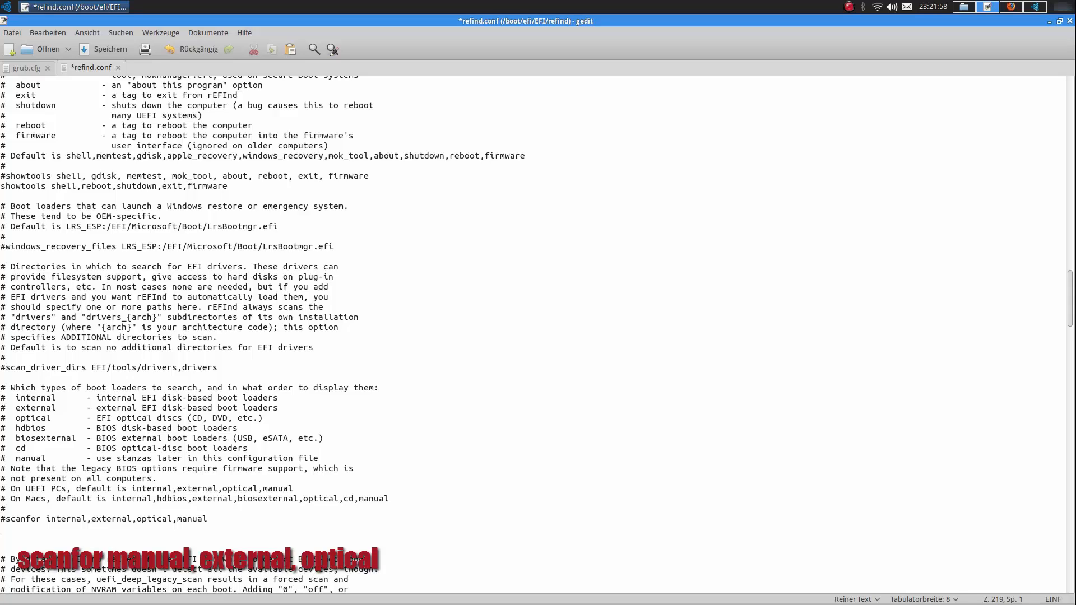
type("scanfor manual,exter")
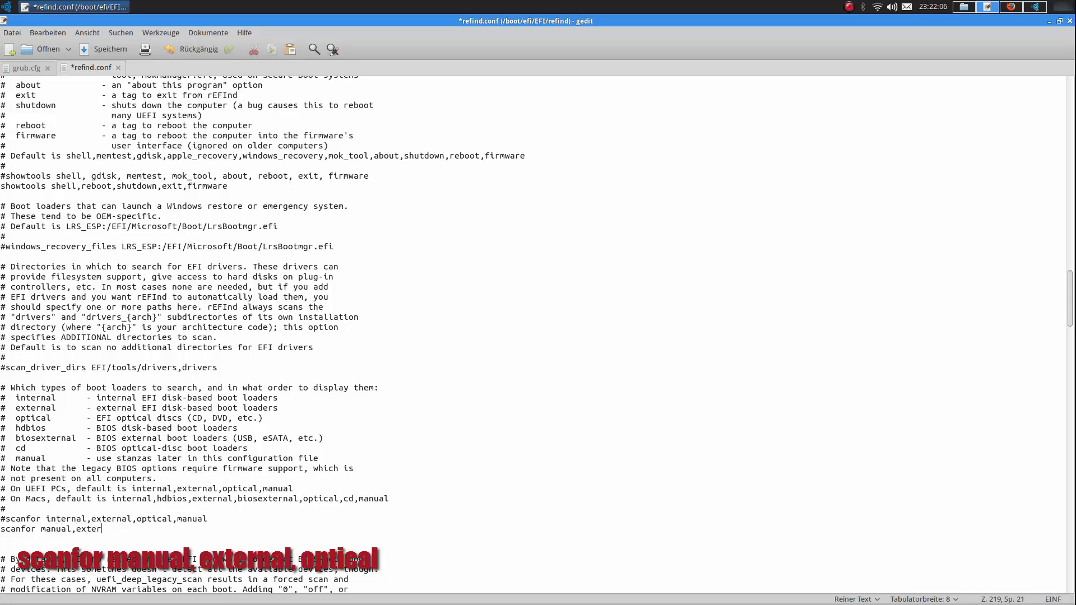
type("nal,optical")
- Insert four blank lines directly above the sample "menuentry Linux" stanza near the end of refind.conf
scroll(180, 527, "down", 3)
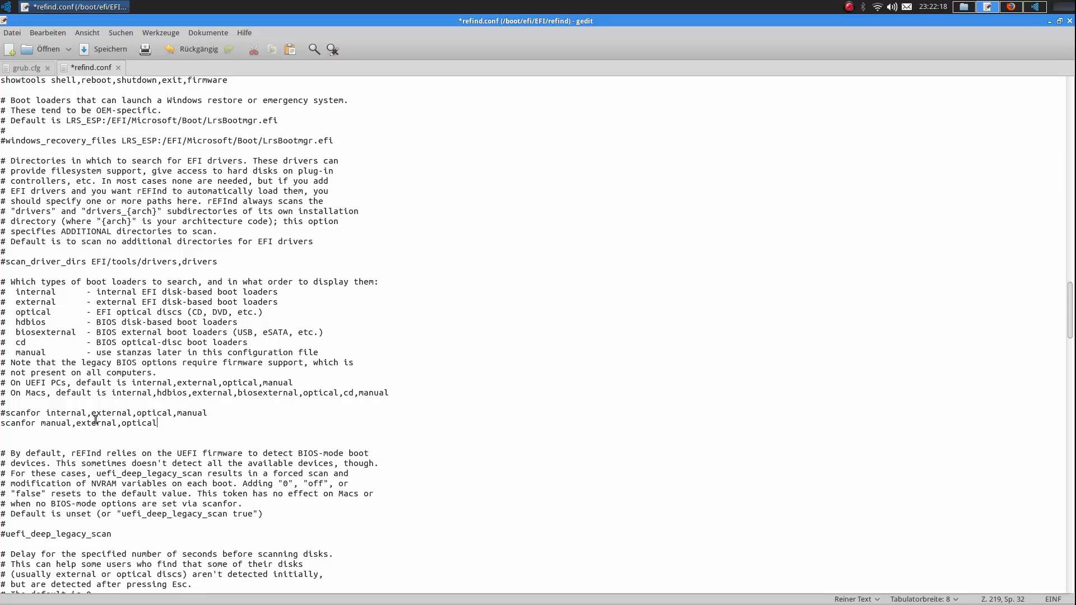
scroll(142, 425, "down", 2)
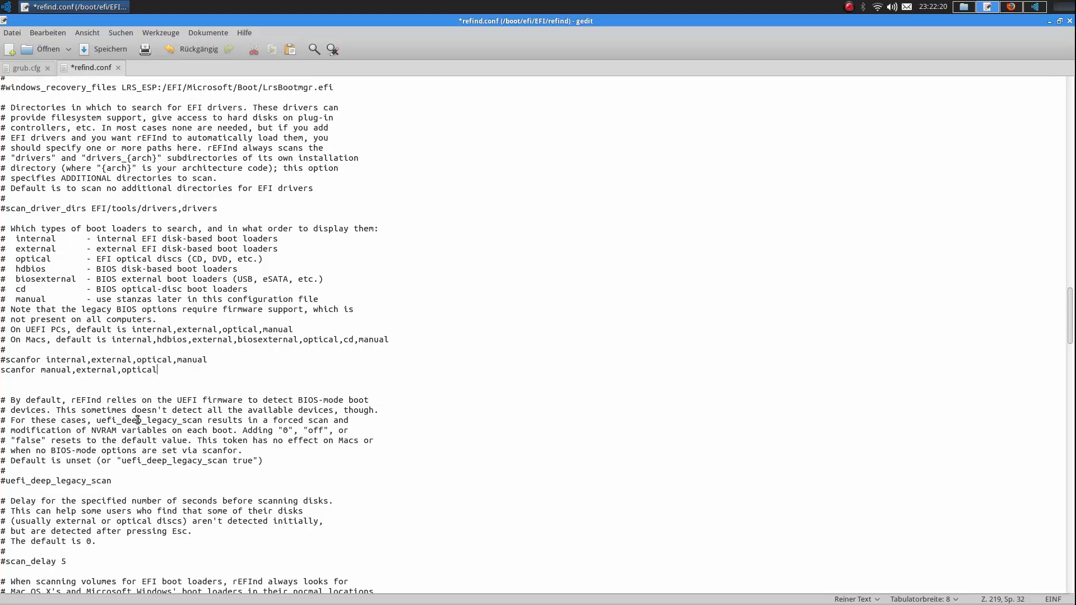
scroll(139, 414, "down", 2)
scroll(143, 411, "down", 2)
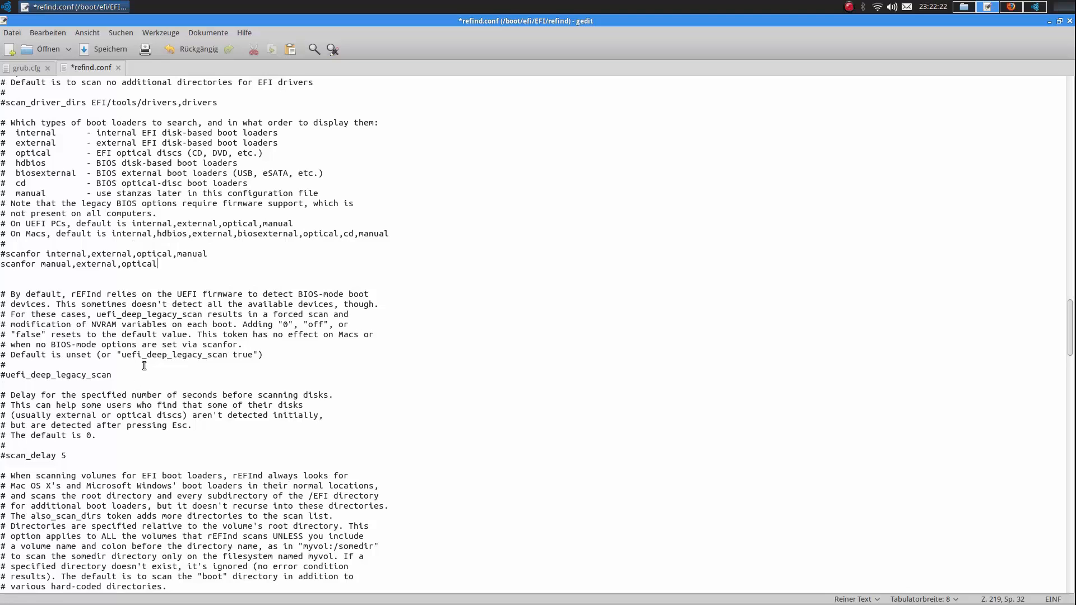
scroll(150, 355, "down", 2)
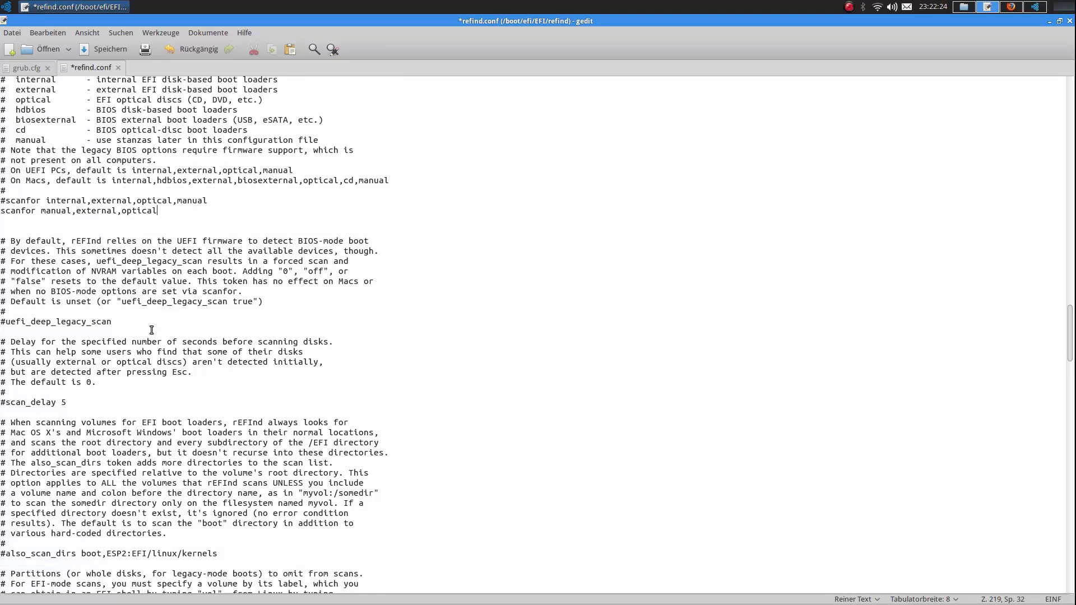
scroll(150, 327, "down", 2)
scroll(153, 321, "down", 6)
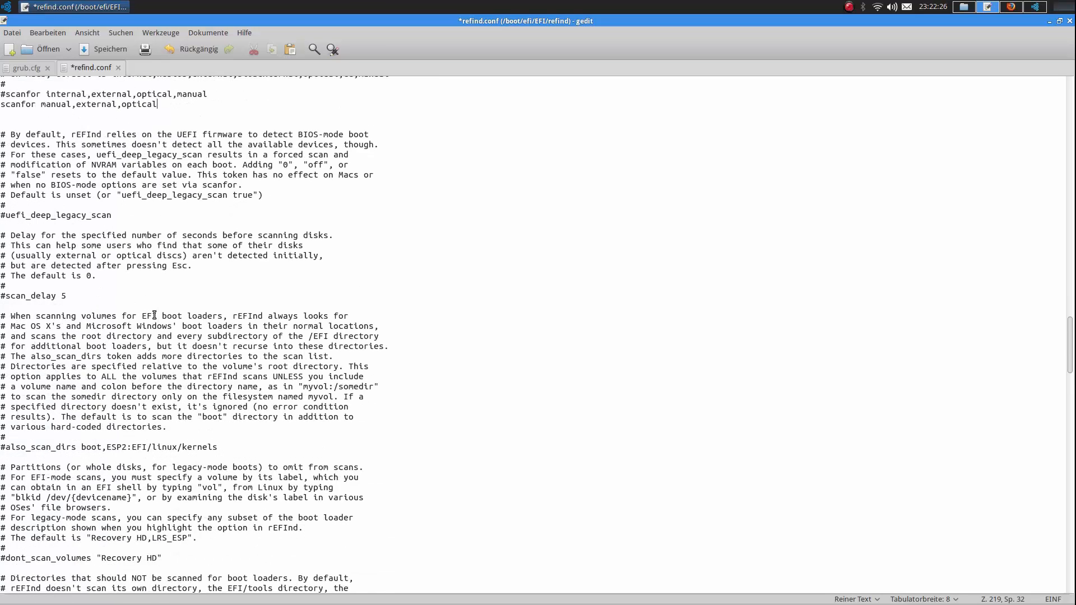
scroll(155, 315, "down", 9)
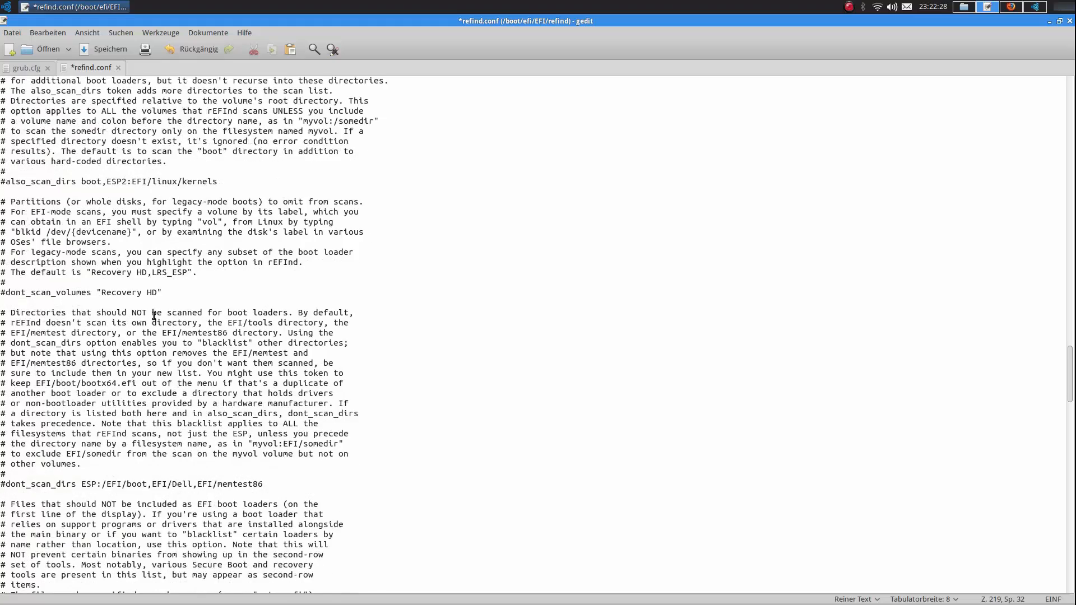
scroll(154, 315, "down", 9)
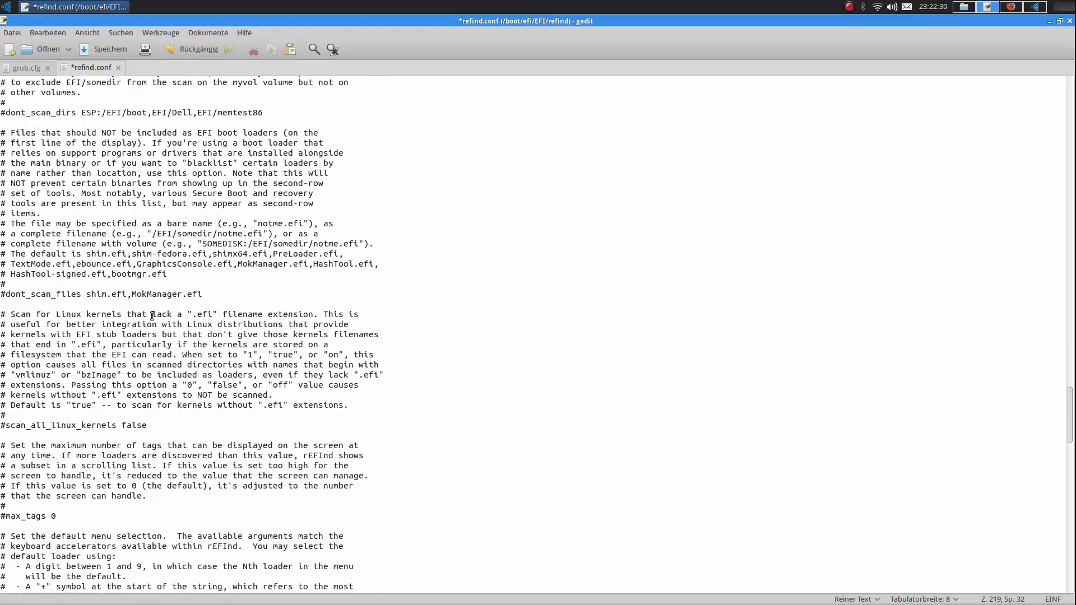
scroll(152, 316, "down", 14)
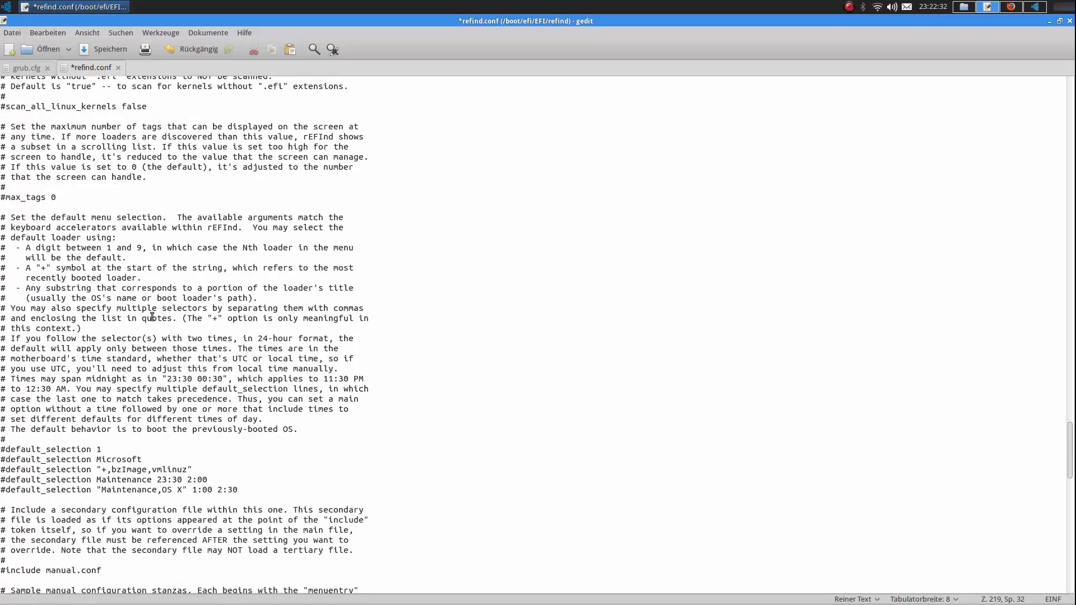
scroll(152, 316, "down", 7)
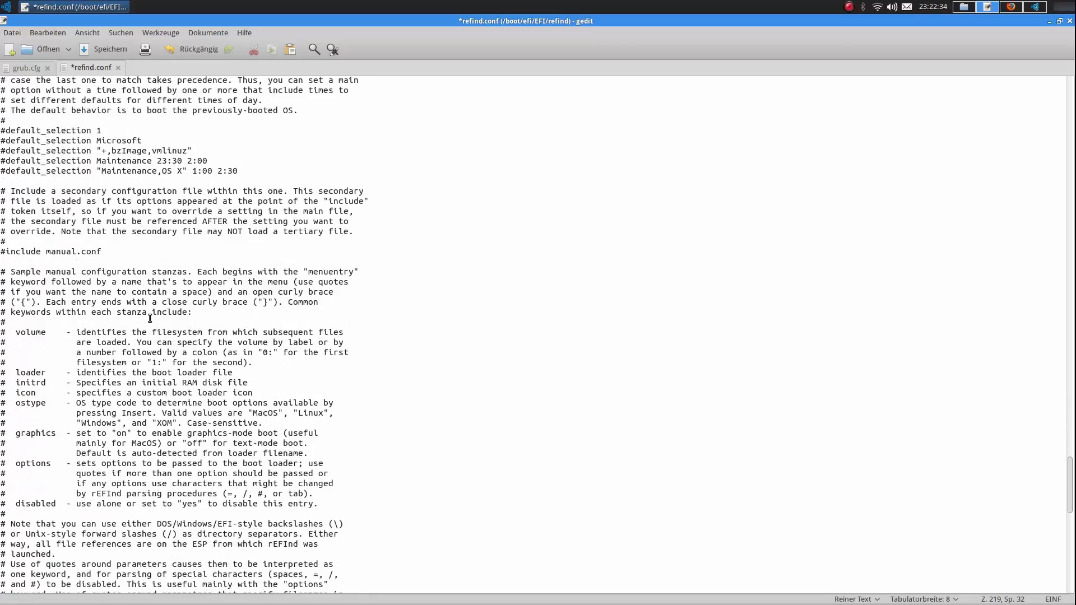
scroll(149, 318, "down", 14)
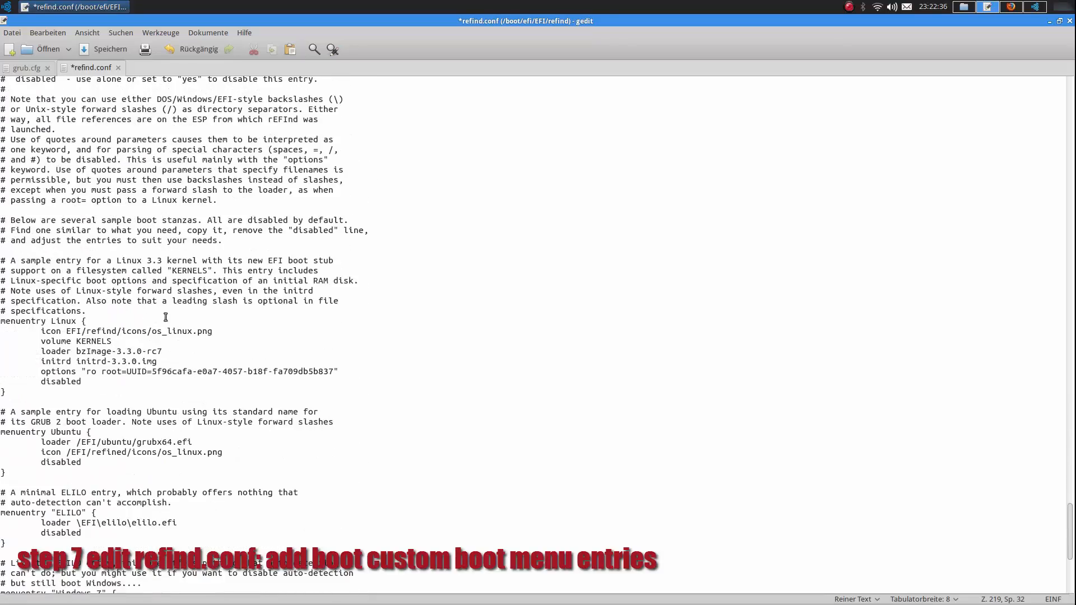
left_click(98, 318)
key("Return")
key("Return")
key("Return")
key("Return")
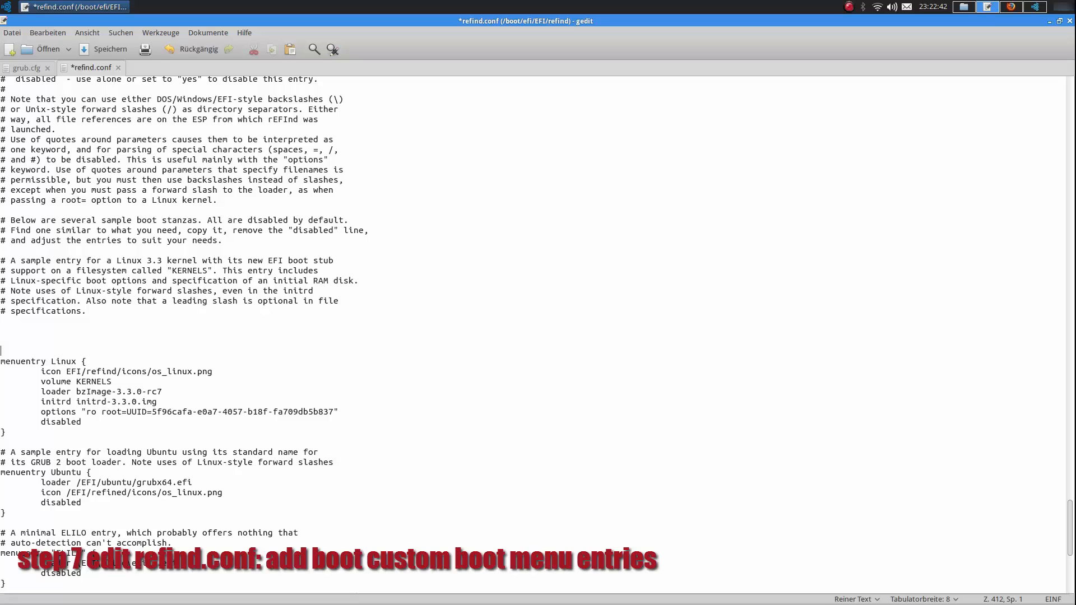
- Write an empty stanza 'menuentry "Windows 8" { }' with its closing brace in the blank space above the Linux sample entry
key("Up")
key("Up")
type("menuentry")
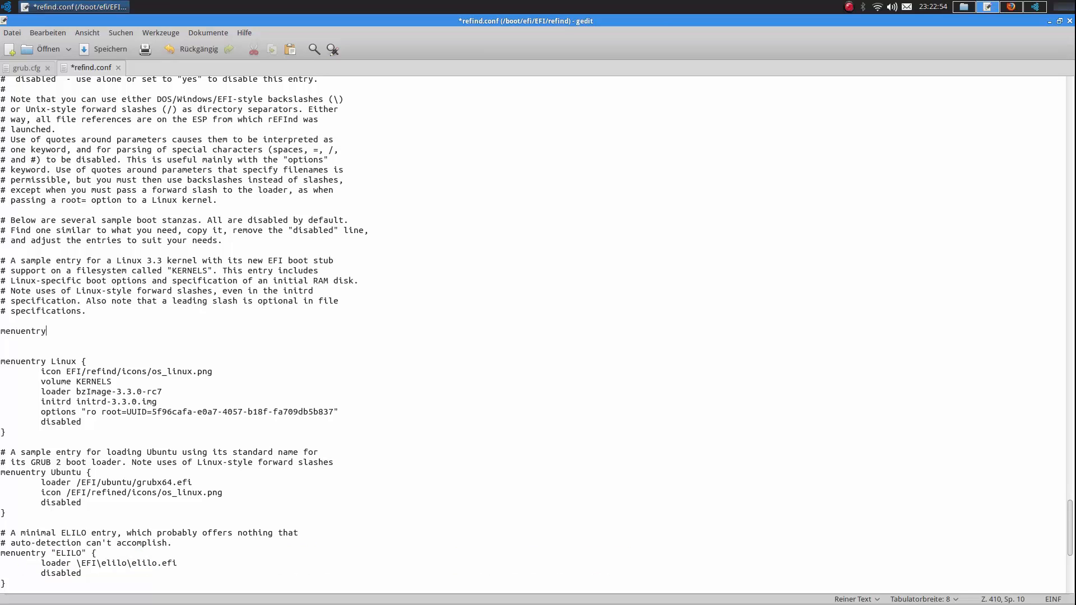
type(" \"Windows 8\" {")
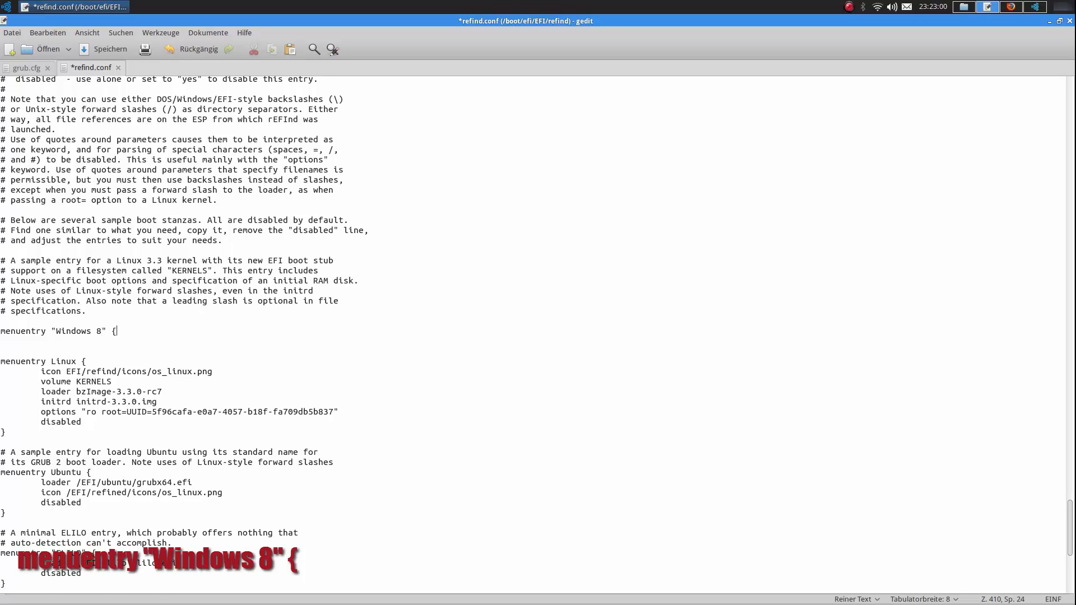
key("Return")
key("Return")
key("Return")
type("}")
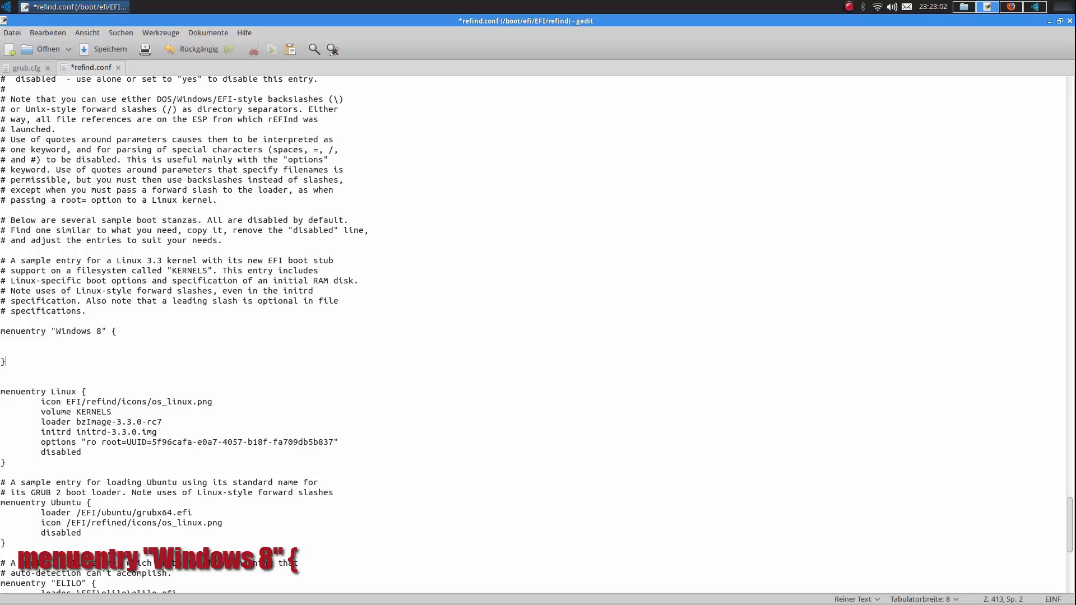
- Add an indented icon line to the Windows 8 entry, pasting the path of os_win8.png copied from the icons_custom folder in the file manager
key("Up")
key("Up")
type("icon")
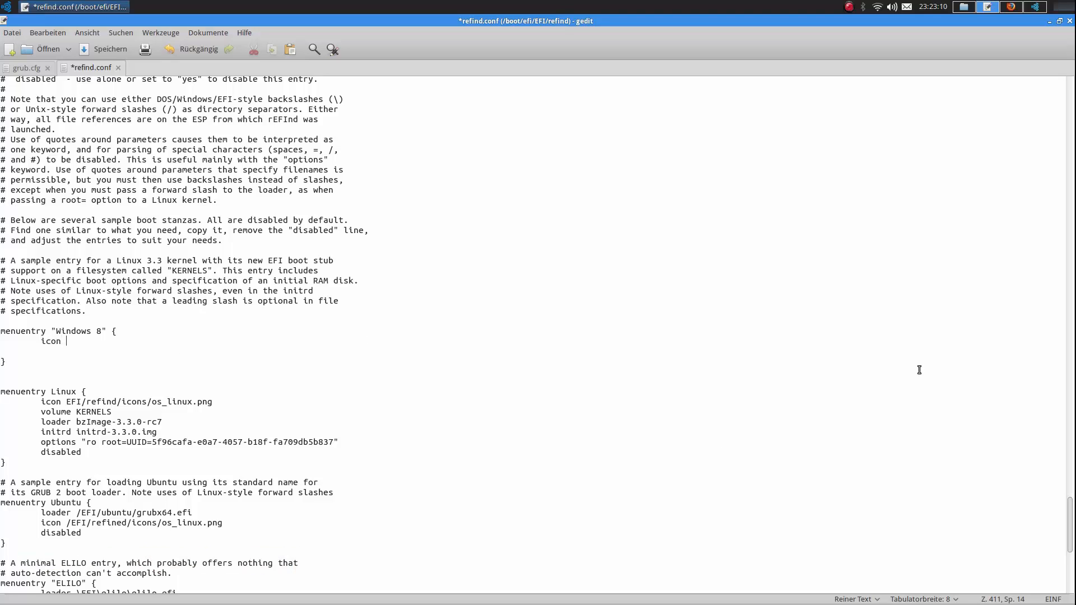
left_click(965, 9)
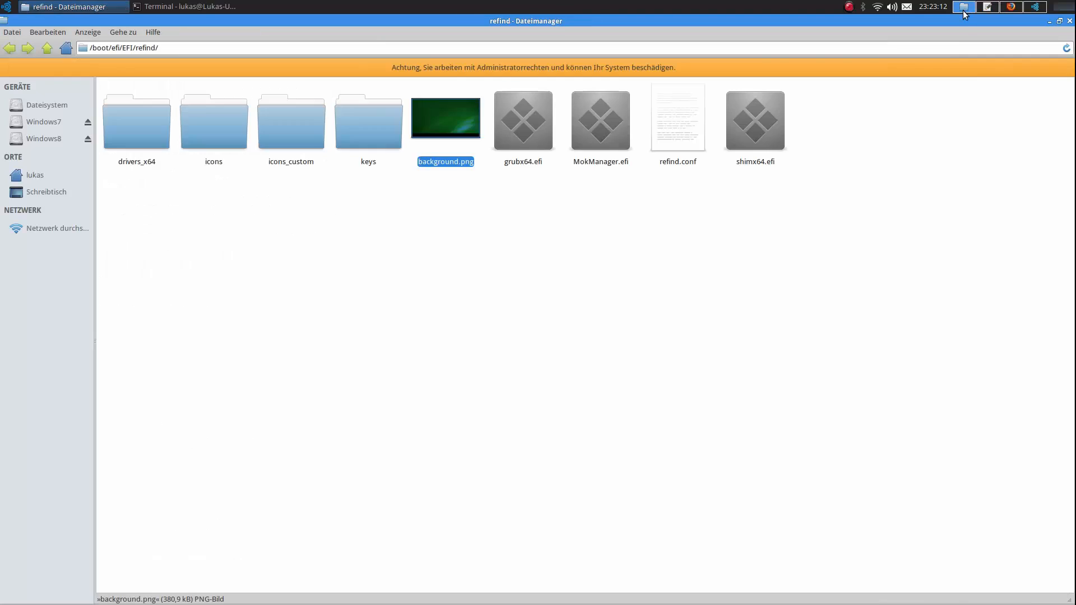
double_click(283, 134)
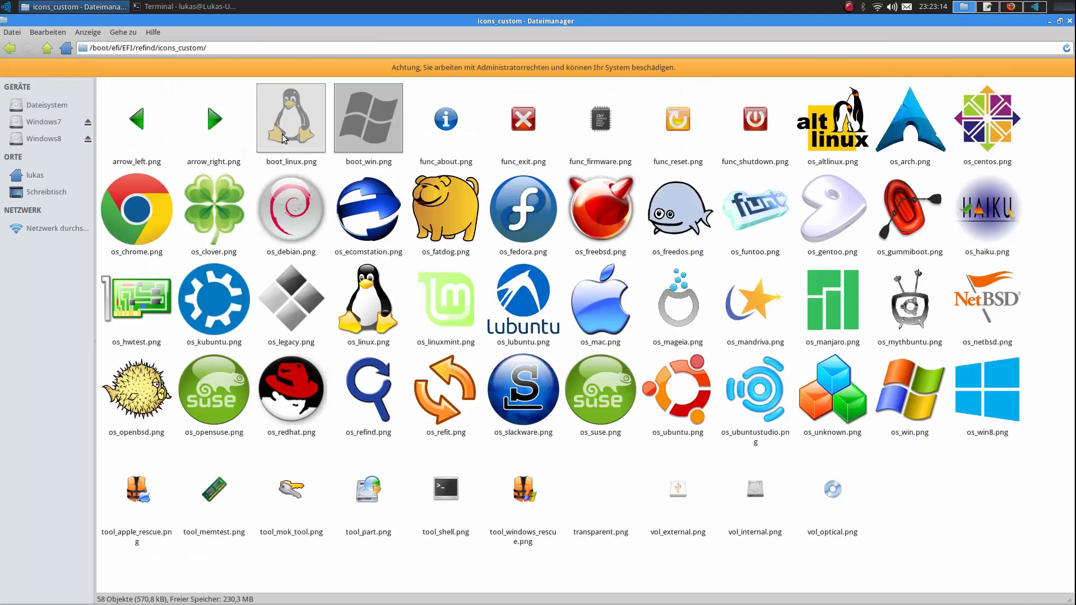
left_click(995, 374)
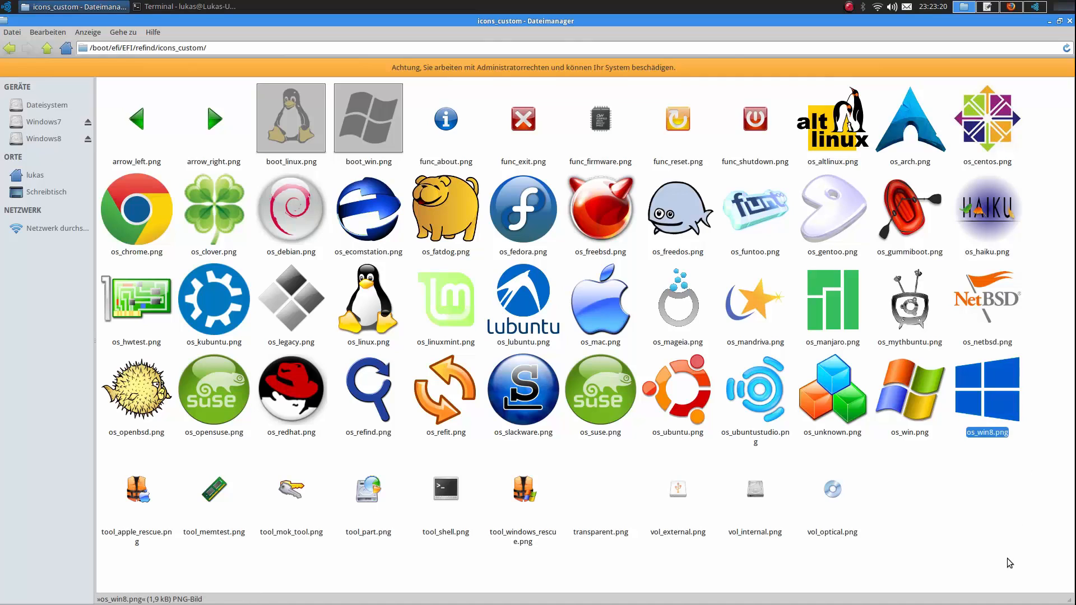
key("ctrl+c")
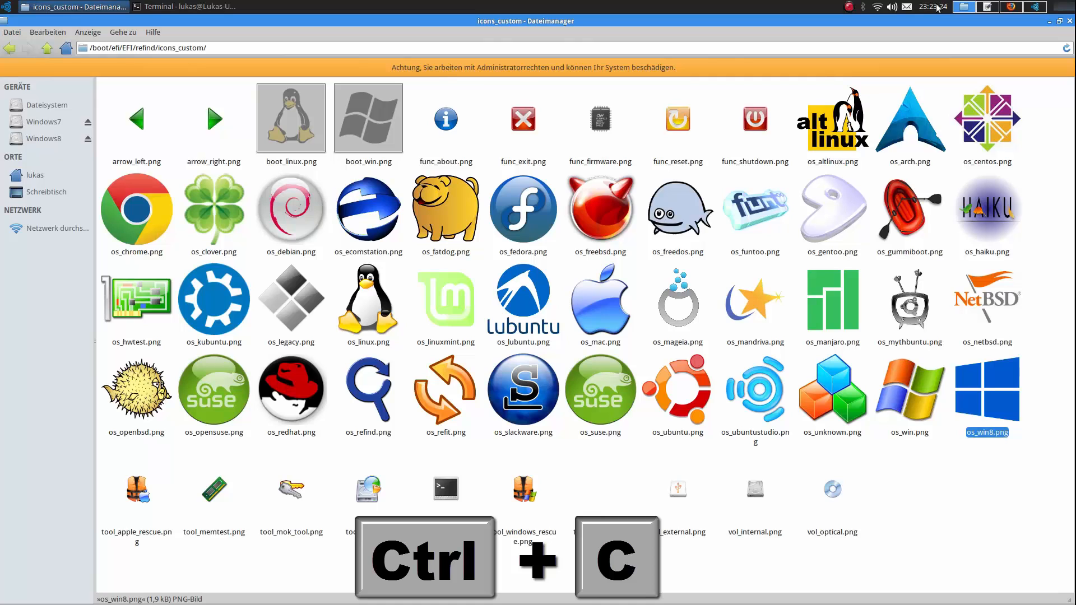
left_click(986, 7)
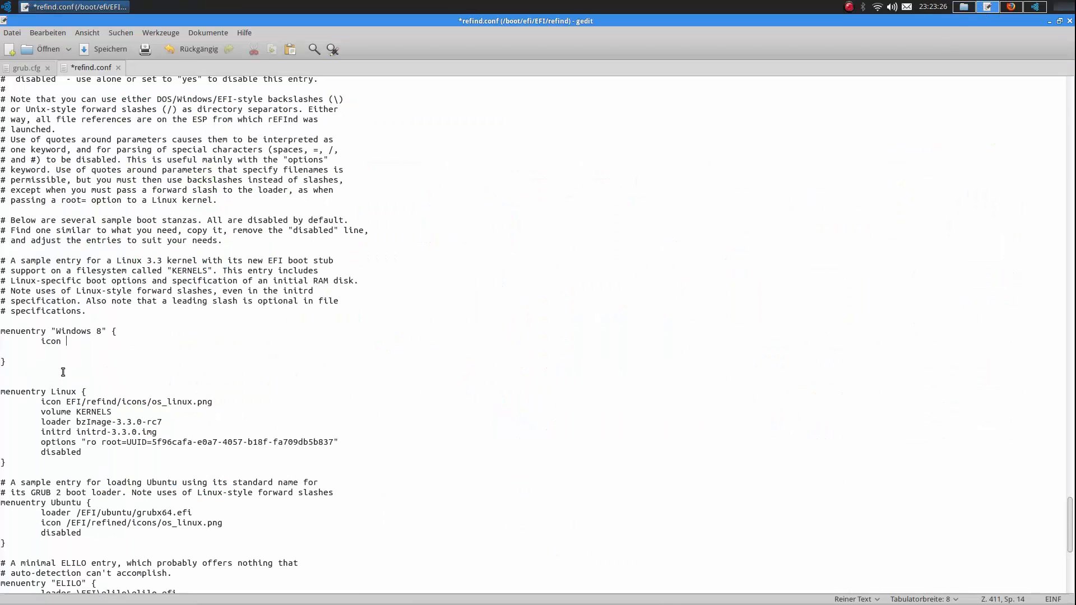
key("ctrl+v")
right_click(74, 339)
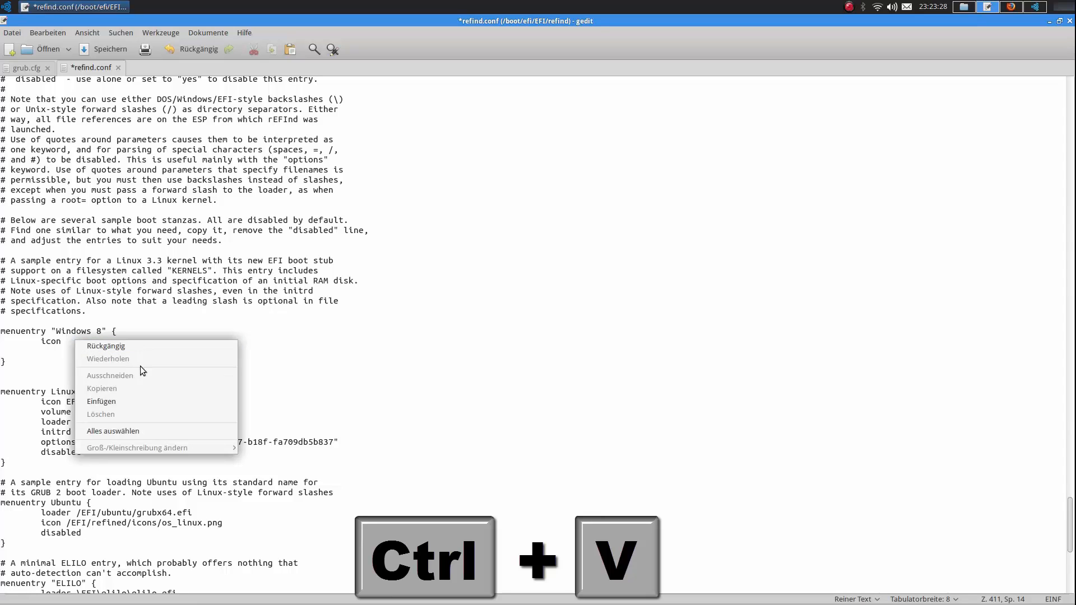
left_click(139, 401)
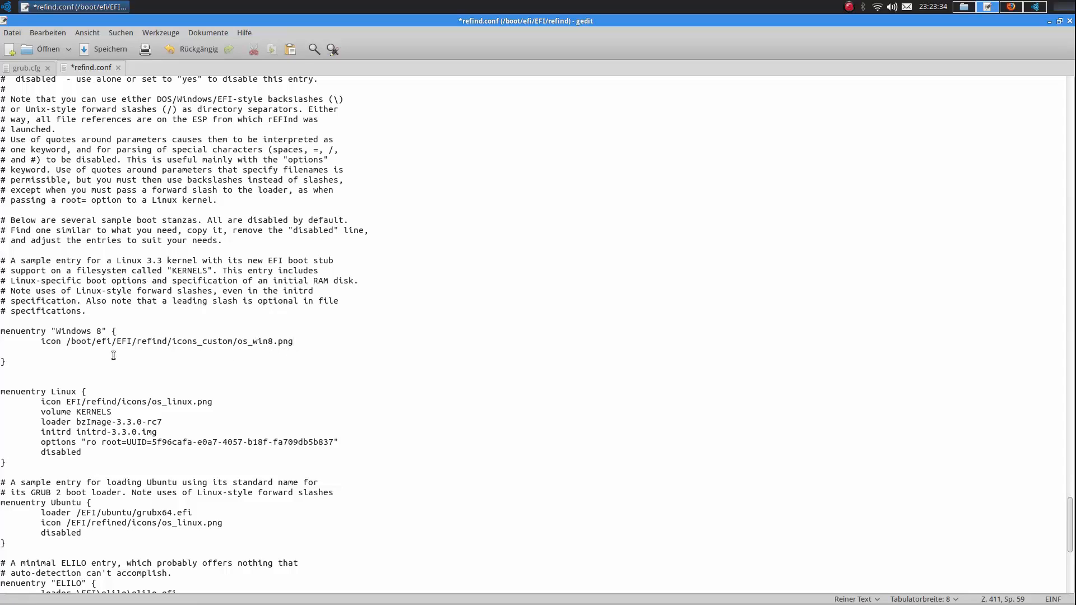
- Remove "/boot/efi" from the start of the Windows 8 icon path and place the text cursor on the empty line below
left_click_drag(113, 342, 65, 346)
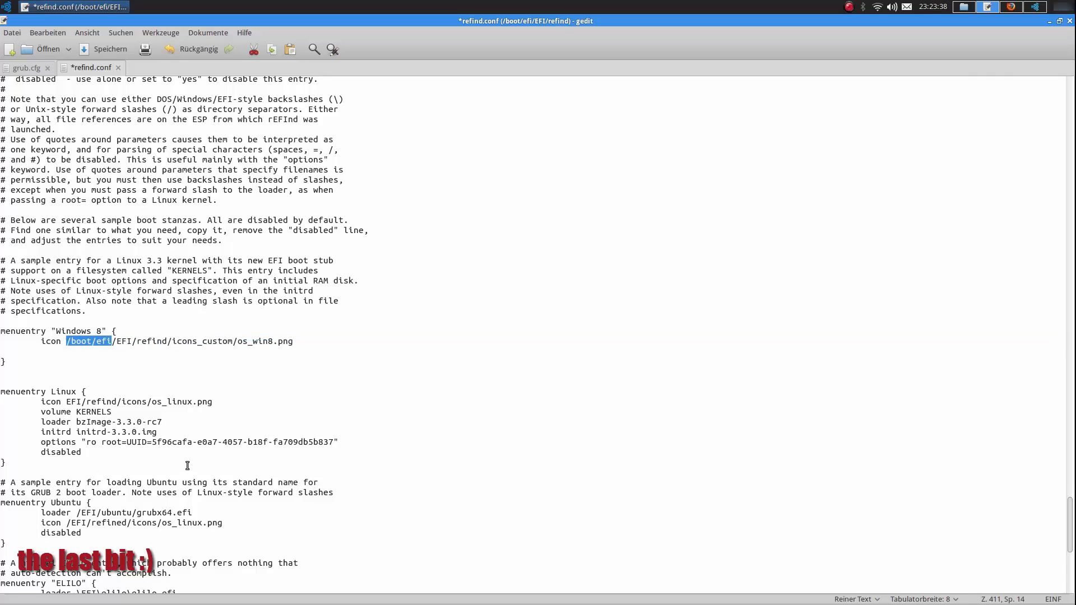
key("Delete")
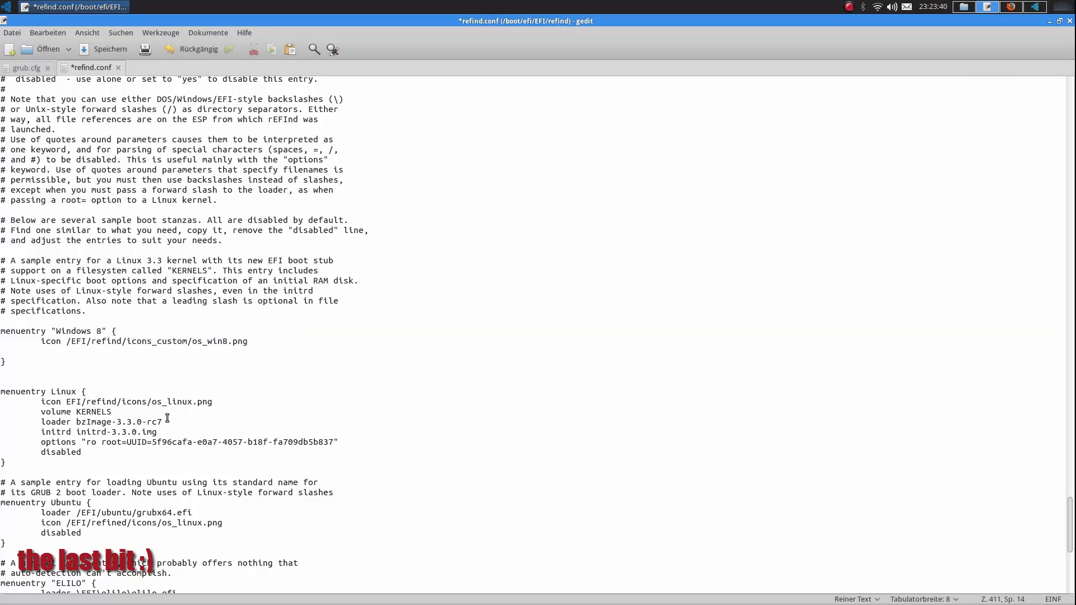
left_click(50, 351)
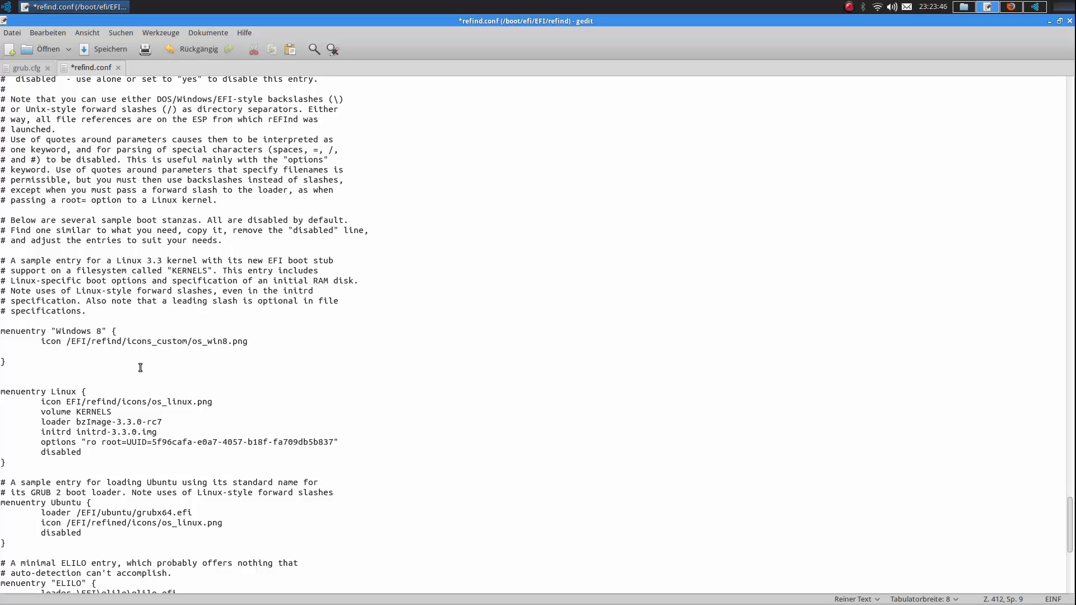
- Add the line "ostype windows" below the icon line of the Windows 8 entry
type("ostype")
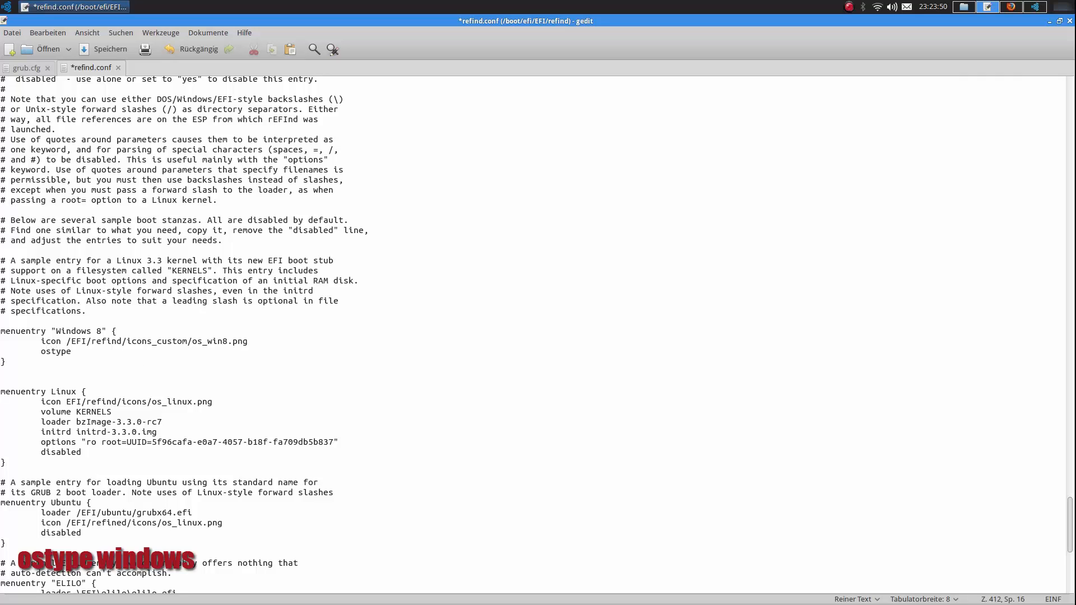
type(" \"Windows\"")
key("BackSpace")
key("BackSpace")
key("BackSpace")
key("BackSpace")
key("BackSpace")
key("BackSpace")
key("BackSpace")
key("BackSpace")
key("BackSpace")
type("windows")
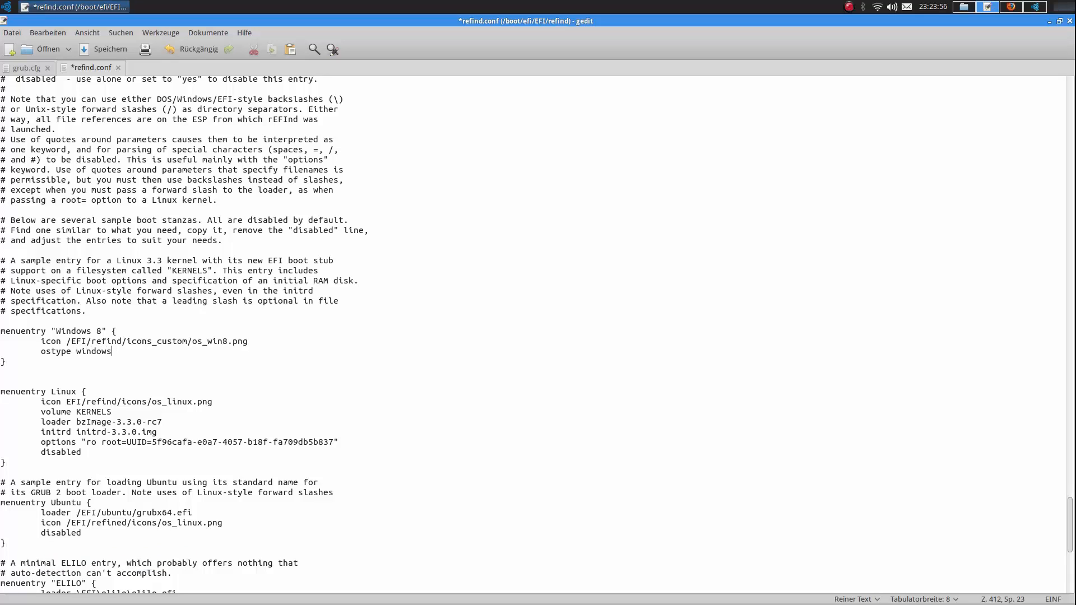
- Add the line "loader /EFI/Microsoft/Boot/bootmgfw.efi" below the ostype line of the Windows 8 entry
key("Return")
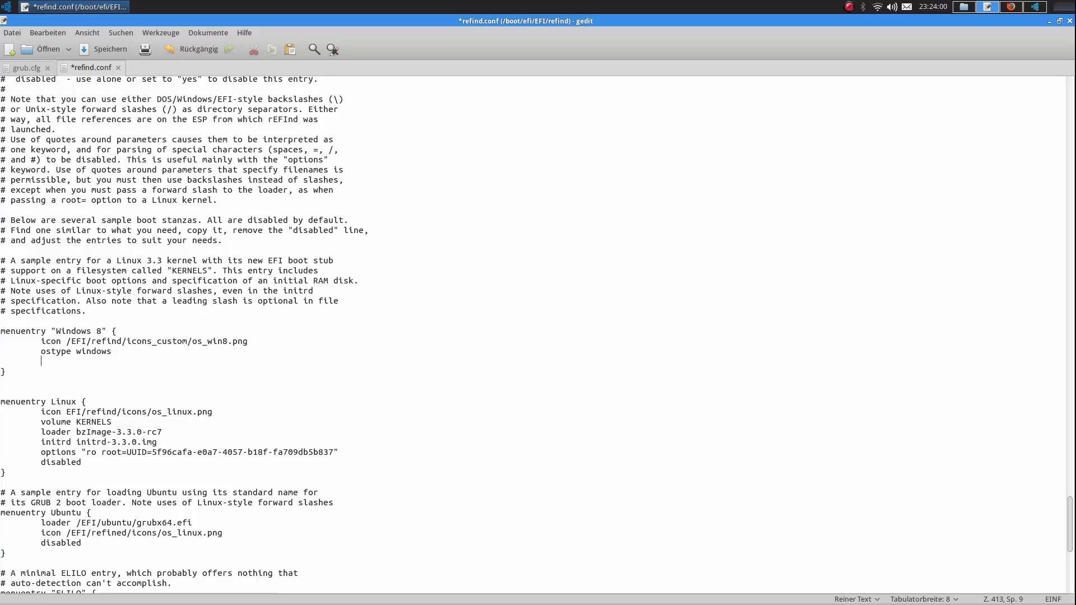
type("loader /EFI/")
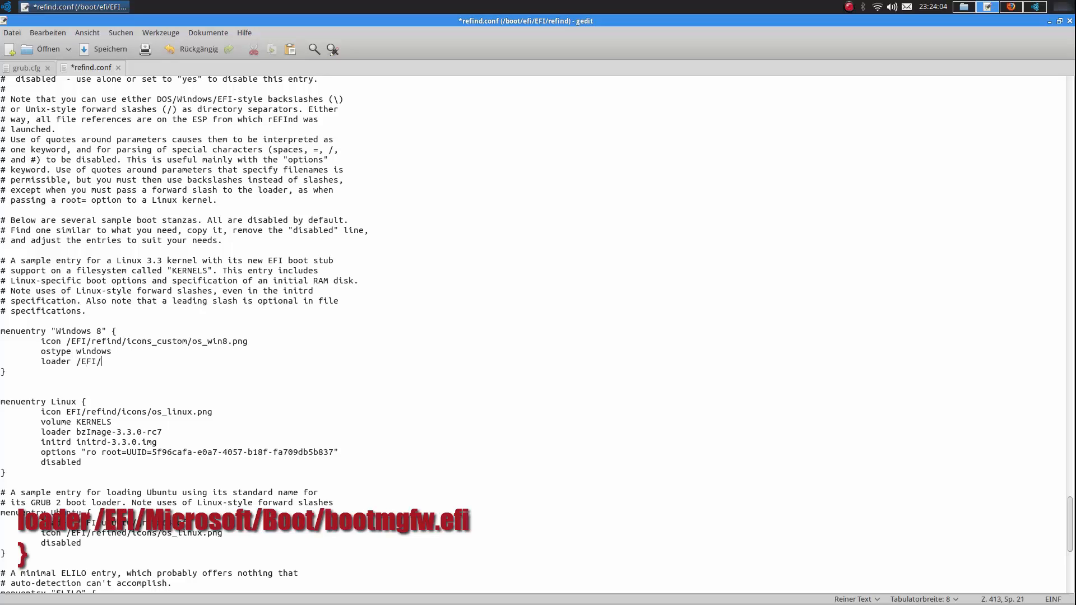
type("B")
key("BackSpace")
type("Microsoft/Boot/bootmgfw.efi")
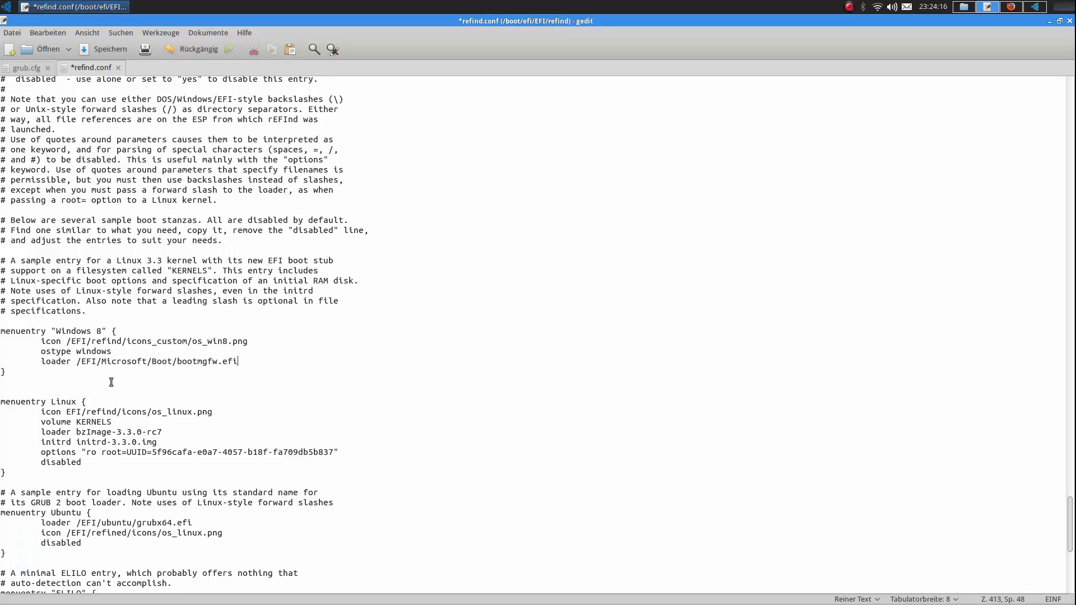
- In the file manager, look up bootmgfw.efi in the Boot and Windows7 folders under /boot/efi/EFI/Microsoft
left_click(964, 7)
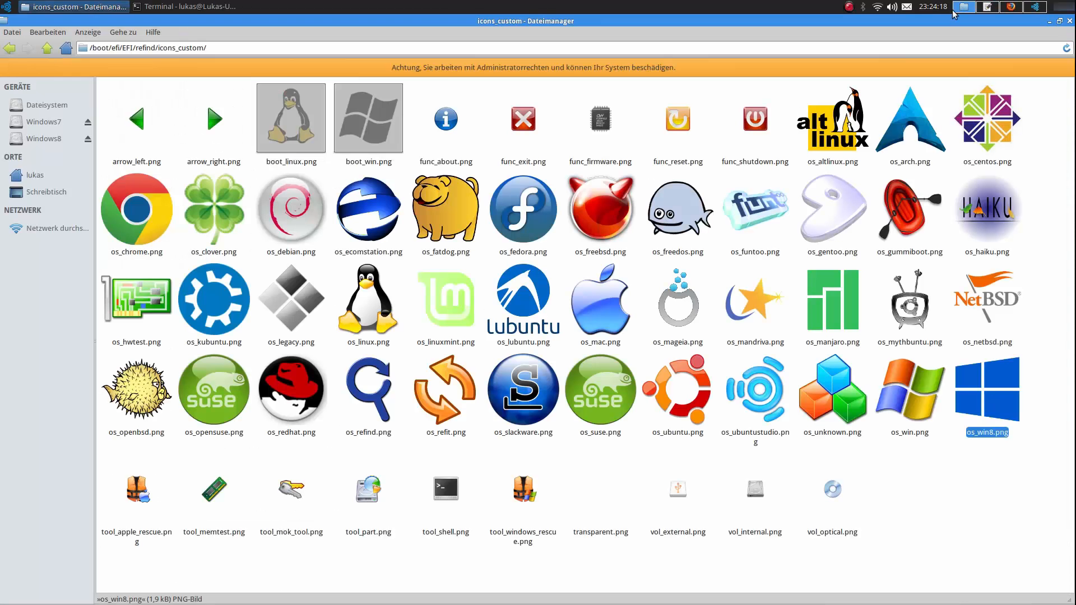
left_click(9, 47)
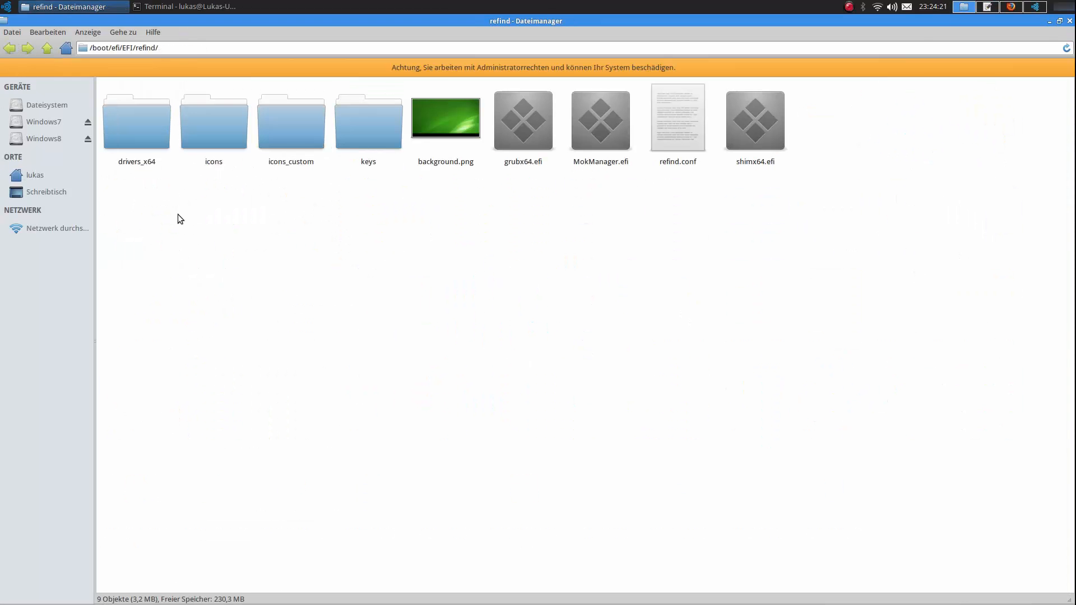
left_click(12, 49)
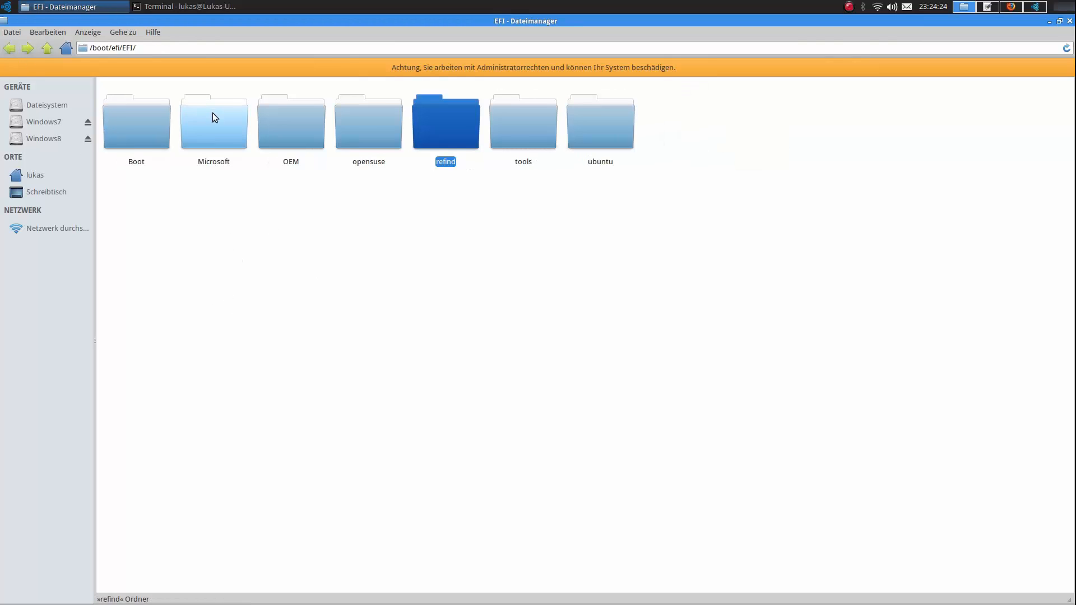
double_click(213, 115)
left_click(153, 126)
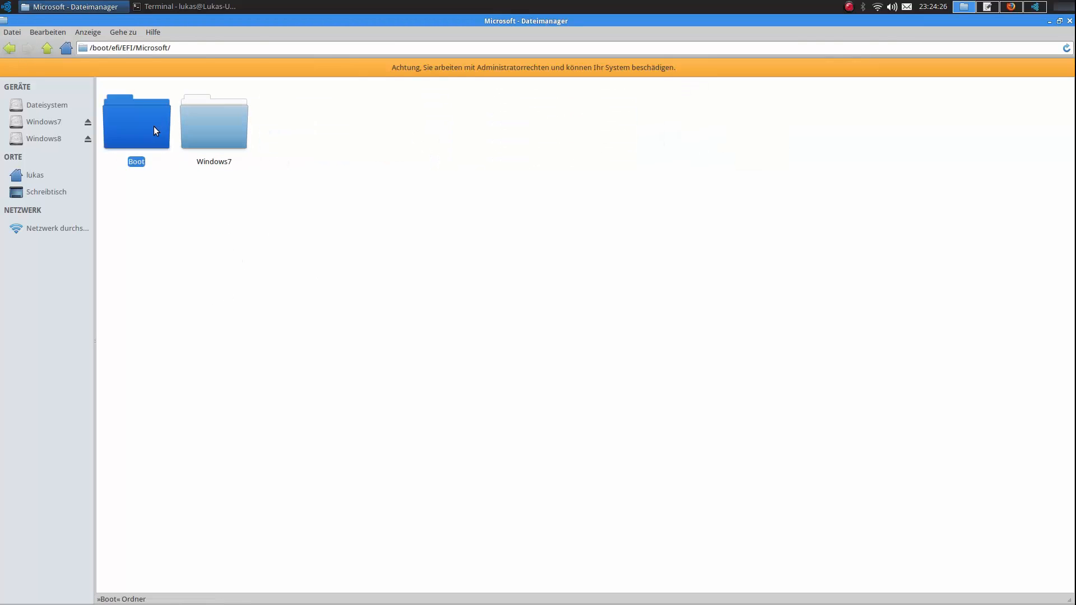
double_click(154, 126)
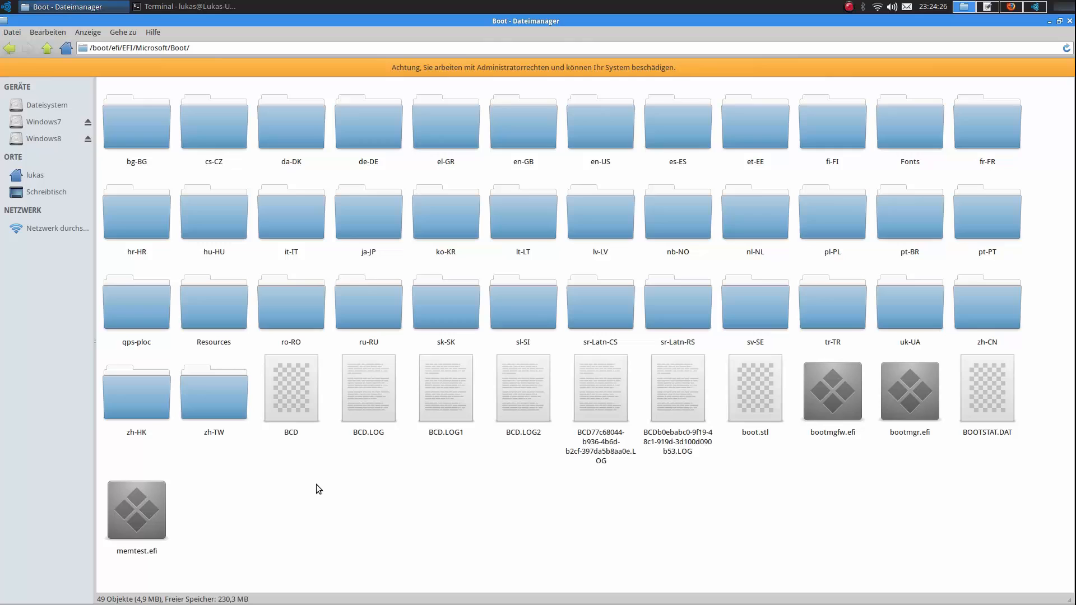
left_click(827, 405)
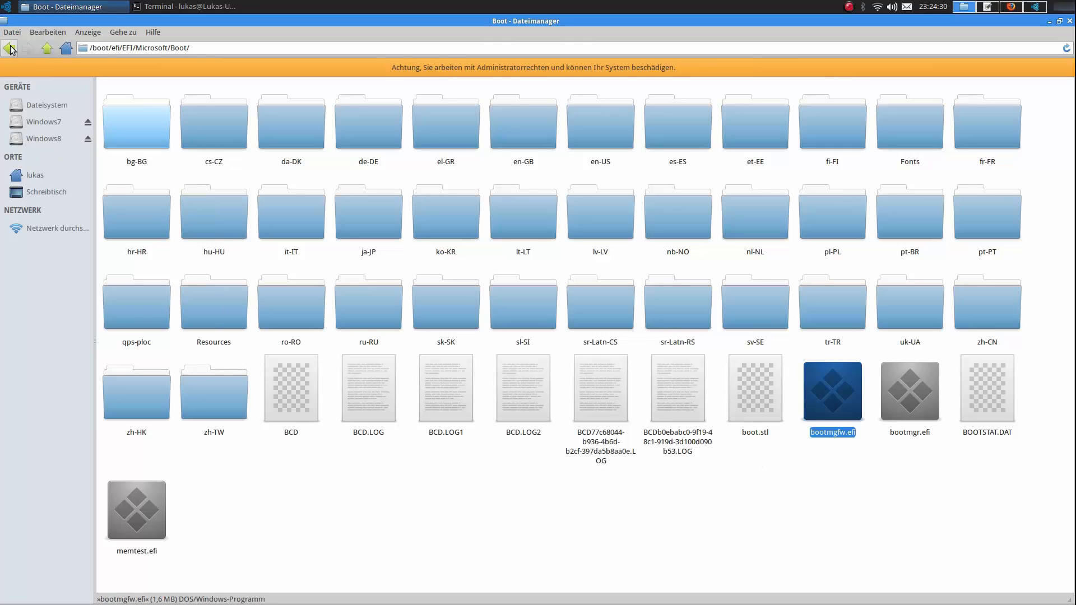
left_click(10, 49)
double_click(213, 114)
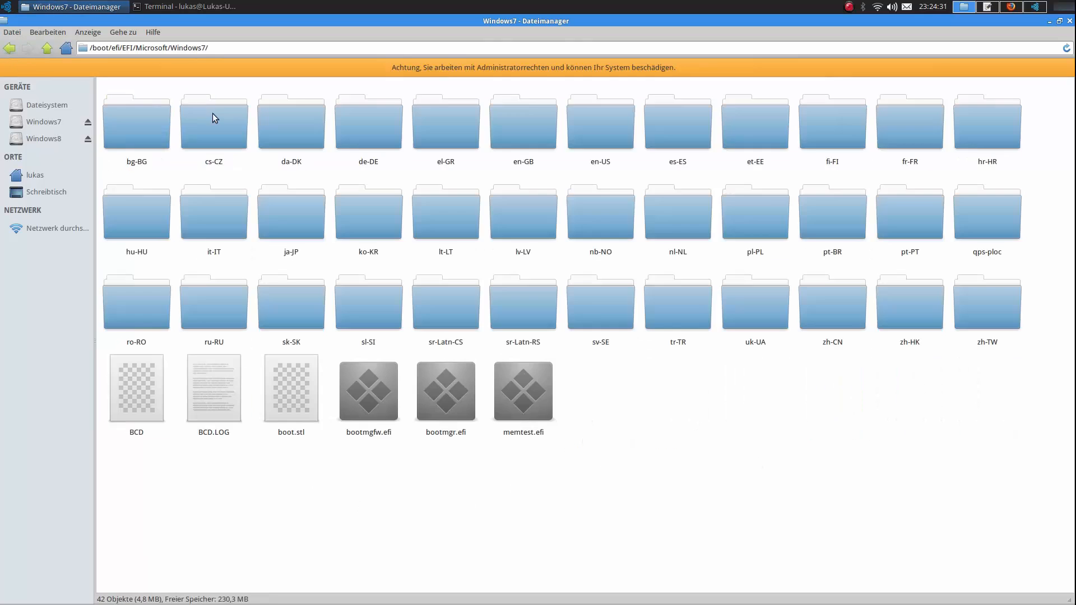
left_click(373, 407)
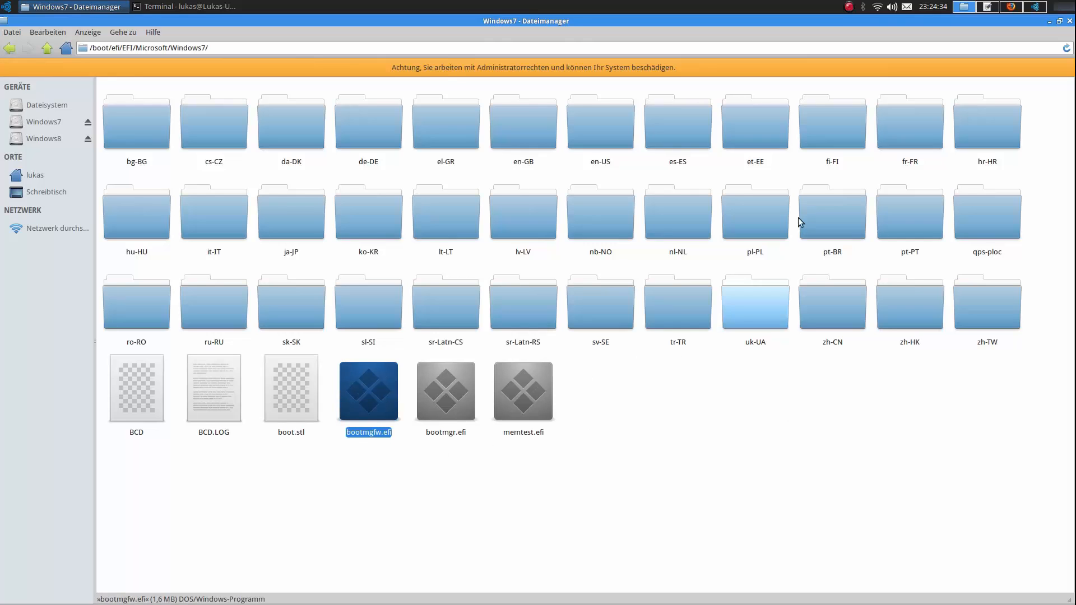
- Back in refind.conf, duplicate the Windows 8 entry below itself, separated by a blank line, and rename the copy "Windows 7"
left_click(992, 6)
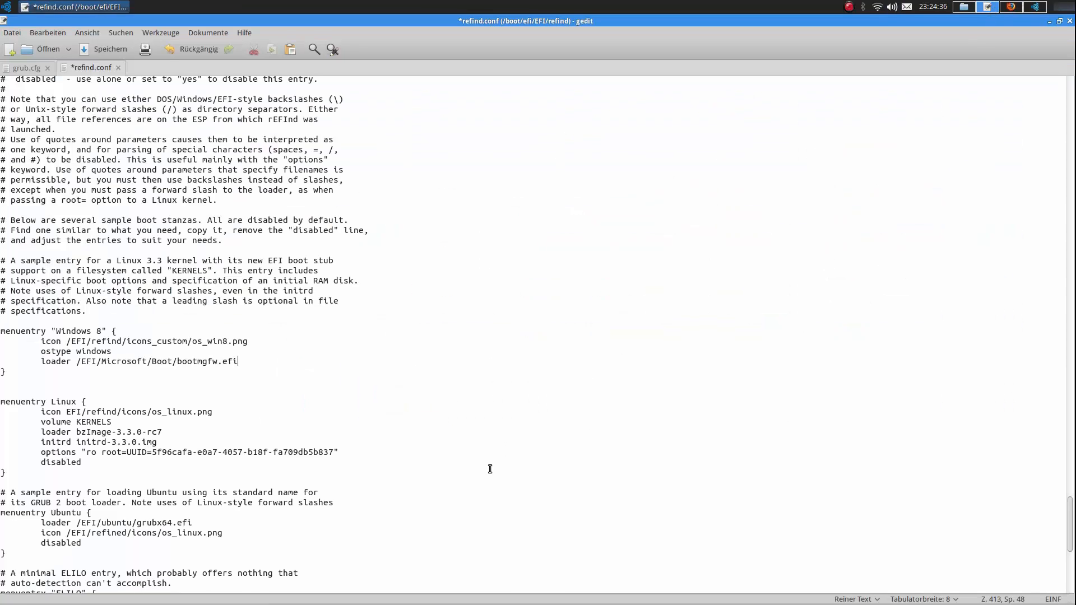
left_click(59, 375)
left_click_drag(2, 331, 21, 372)
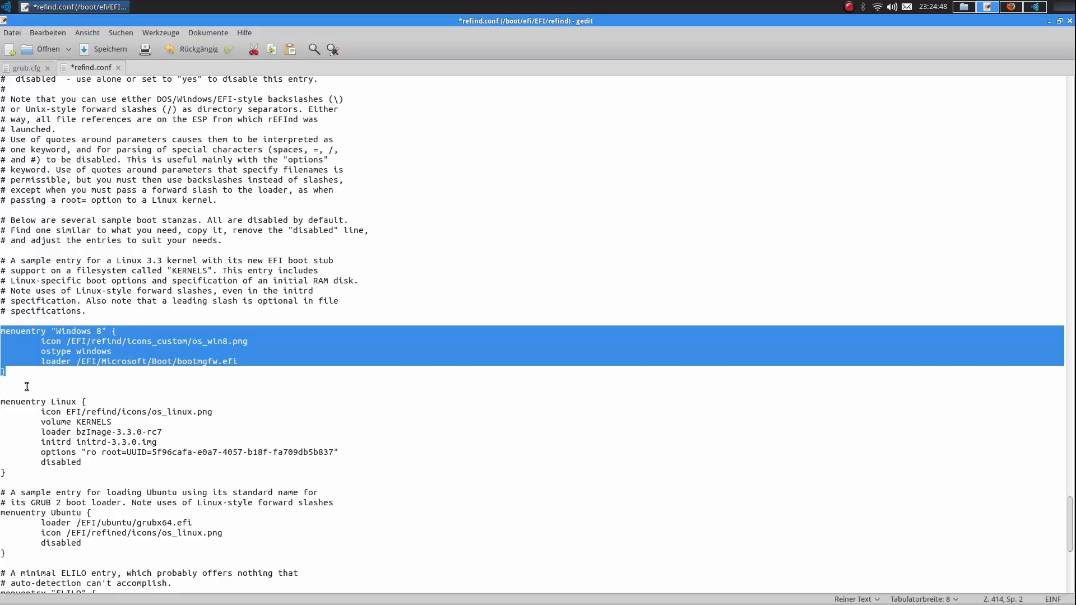
left_click(26, 385)
key("Return")
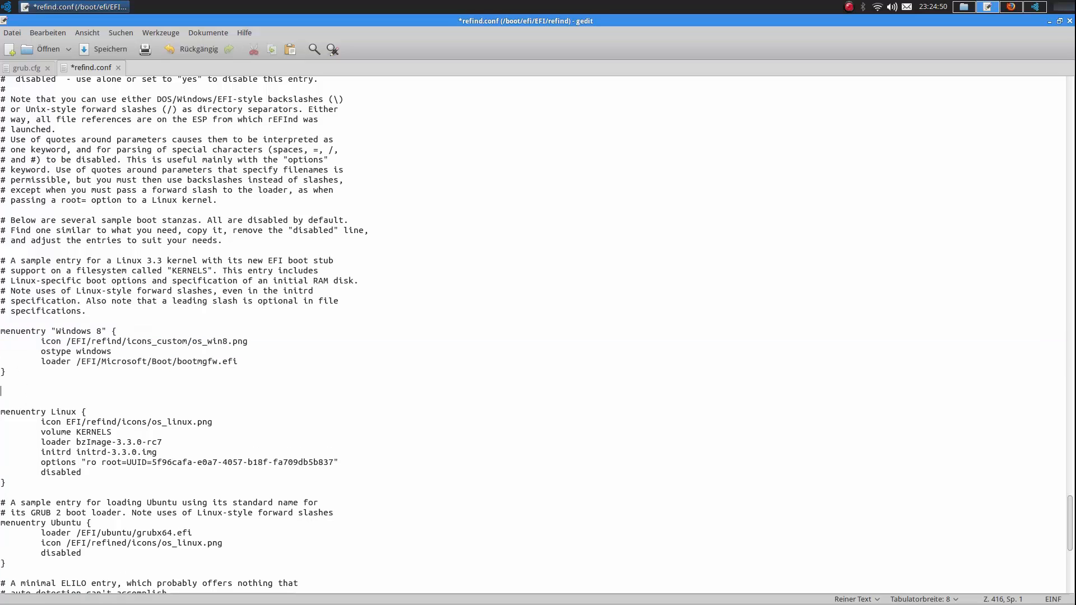
key("ctrl+v")
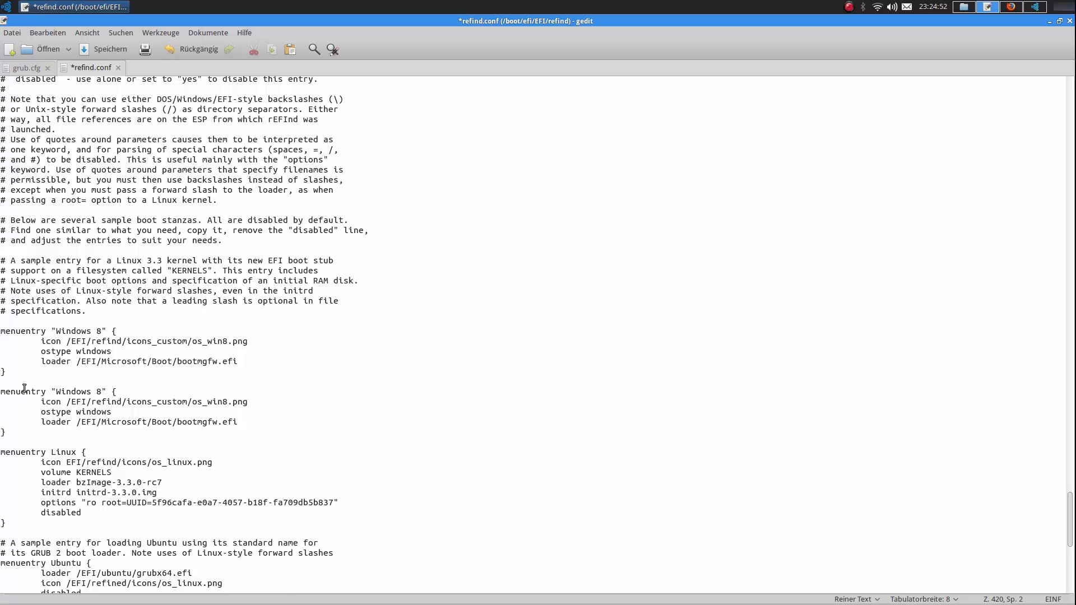
double_click(101, 391)
type("7")
- Open the icons_custom folder under /boot/efi/EFI/refind in the file manager and copy os_win.png
left_click(228, 402)
left_click(964, 7)
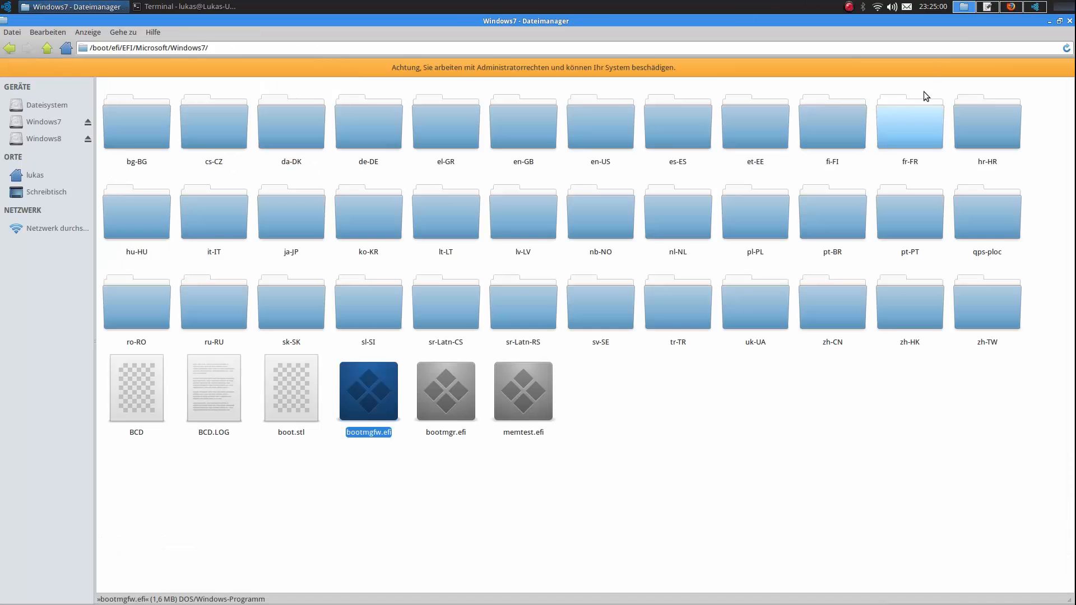
left_click(10, 48)
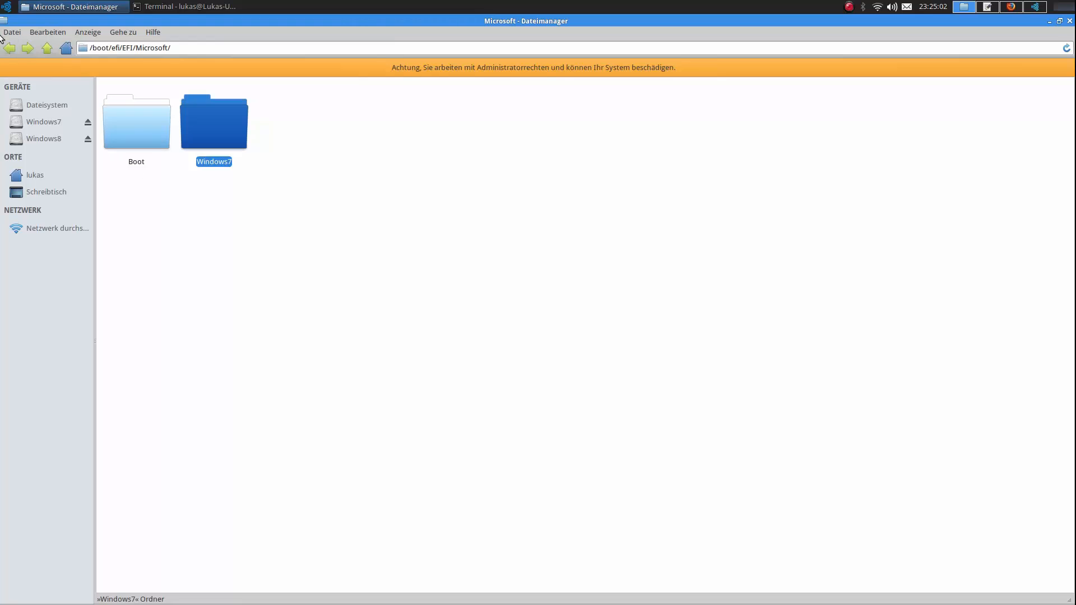
left_click(10, 49)
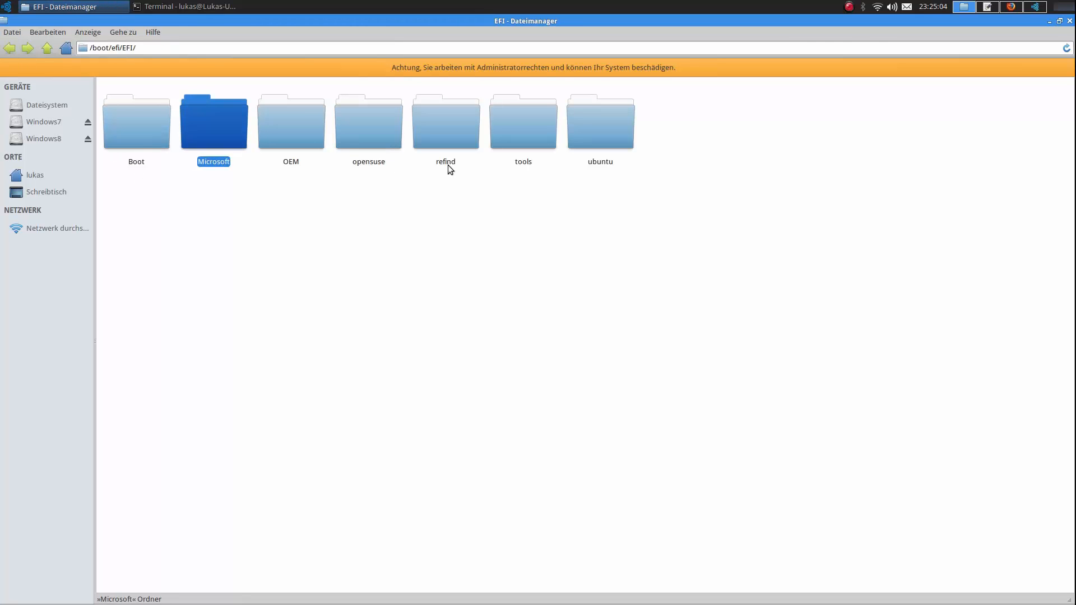
double_click(448, 132)
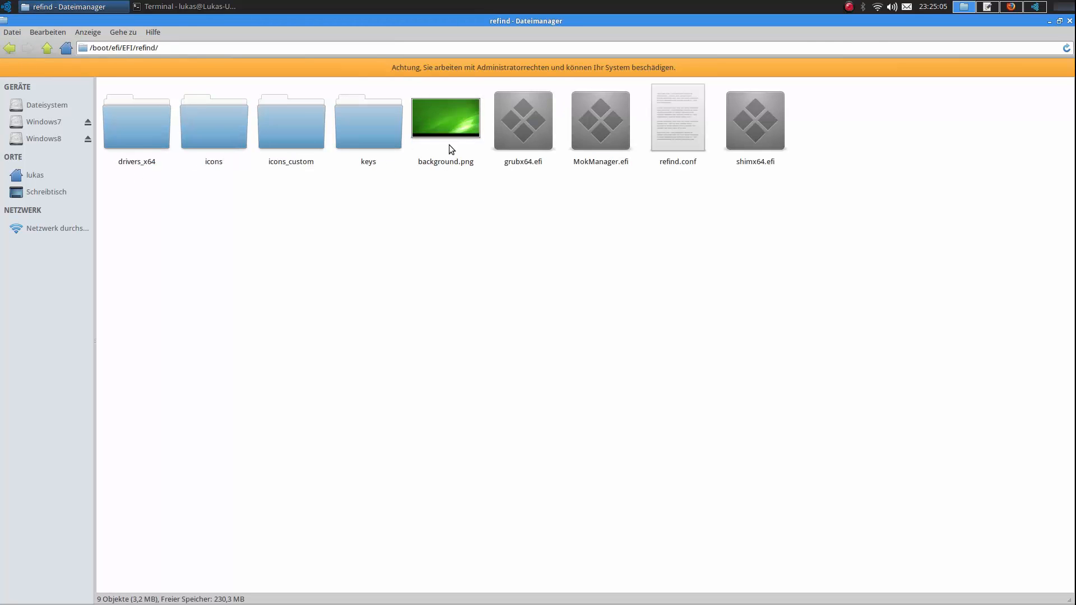
double_click(307, 140)
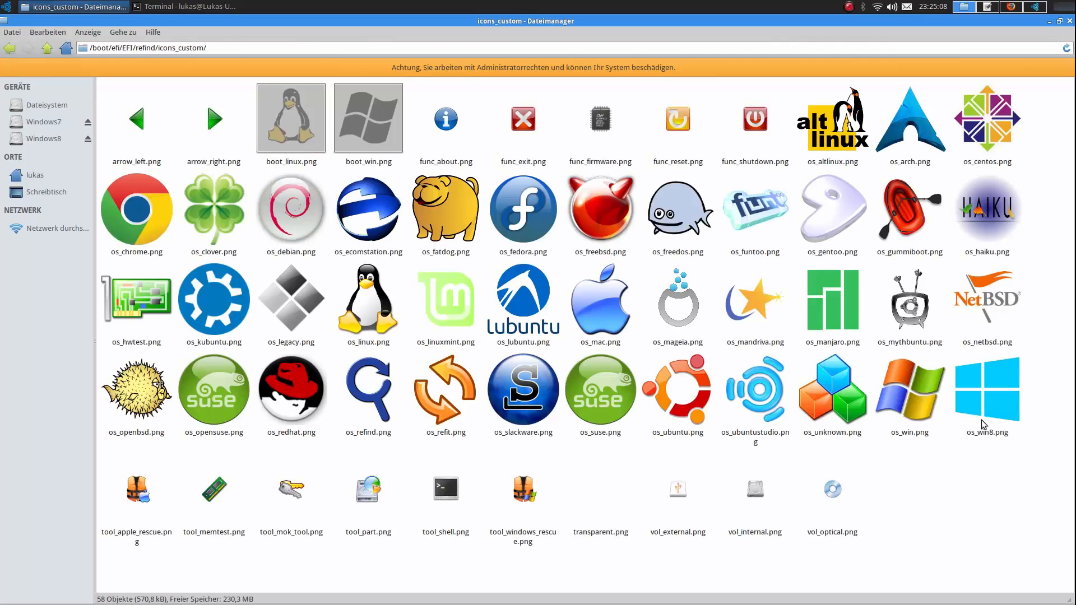
left_click(919, 394)
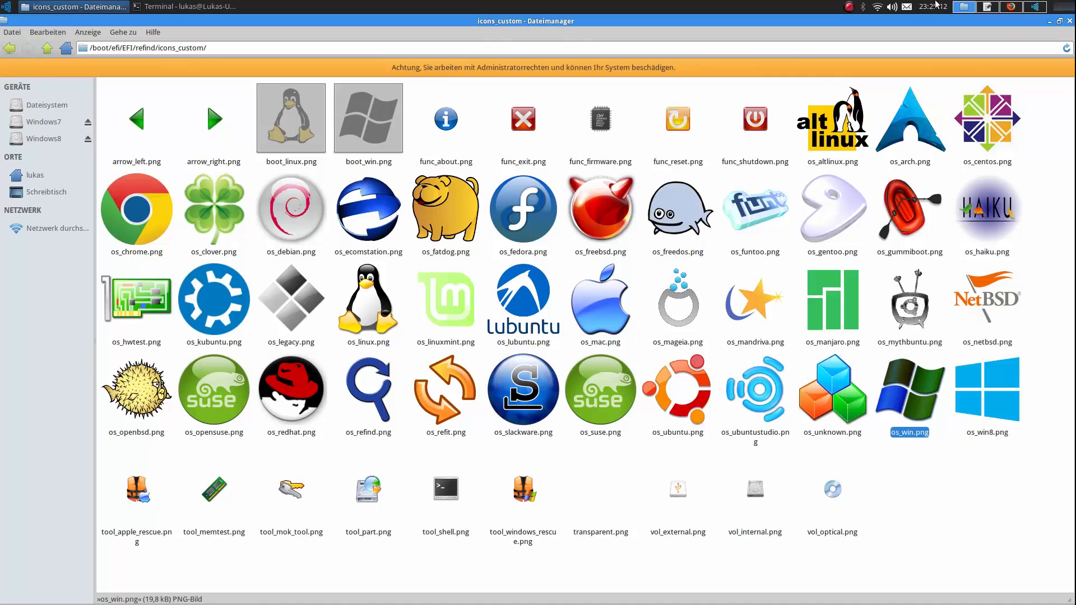
- In refind.conf, set the Windows 7 entry's icon to /EFI/refind/icons_custom/os_win.png and its loader to /EFI/Microsoft/Windows7/bootmgfw.efi
left_click(989, 7)
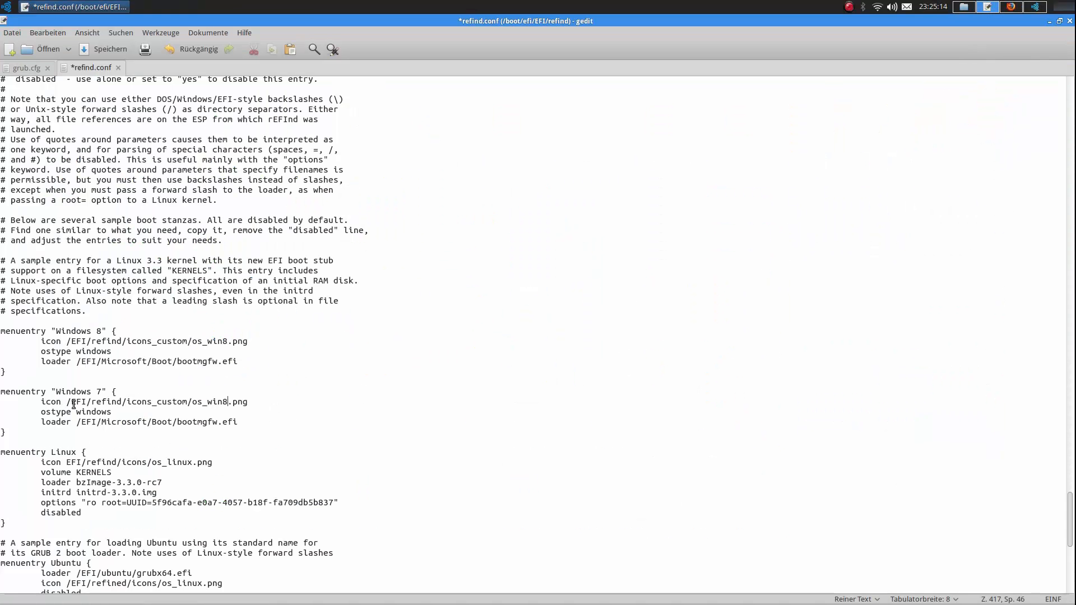
left_click_drag(68, 403, 330, 397)
type("/boot/efi/EFI/refind/icons_custom/os_win.png")
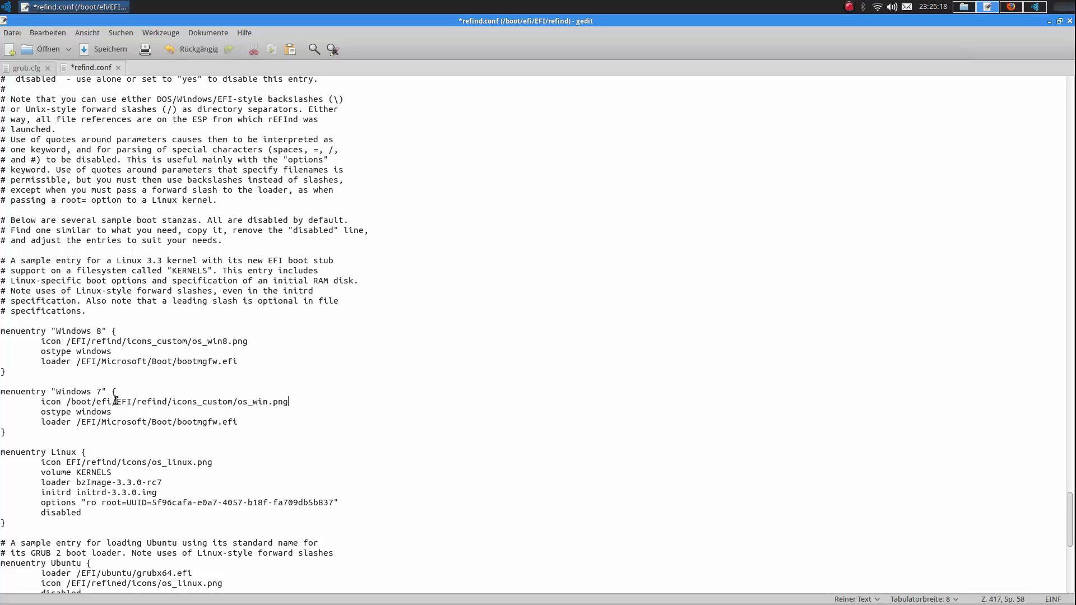
left_click_drag(113, 402, 67, 402)
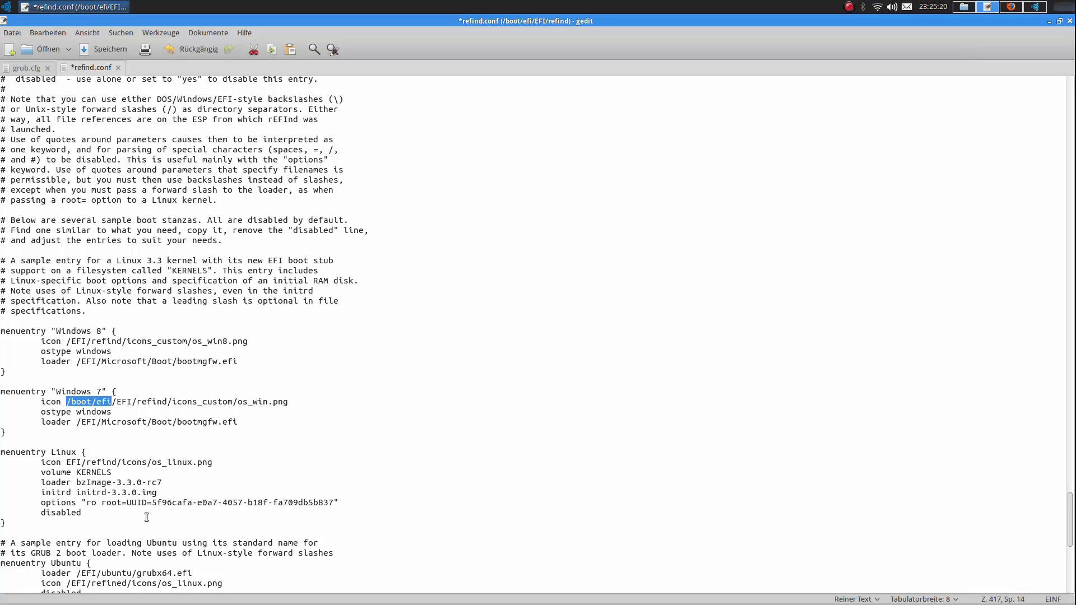
key("Delete")
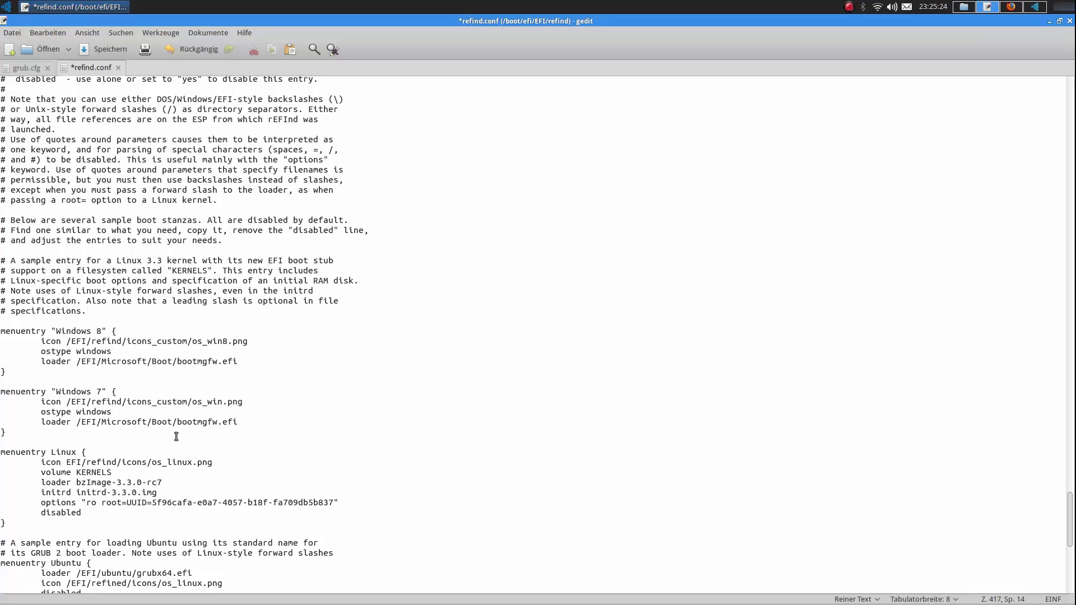
left_click_drag(173, 424, 152, 423)
type("Windows7")
- Below the Windows 7 entry, leave a blank line and write the opening line 'menuentry "Ubuntu Studio" {'
left_click(194, 432)
key("Return")
key("Return")
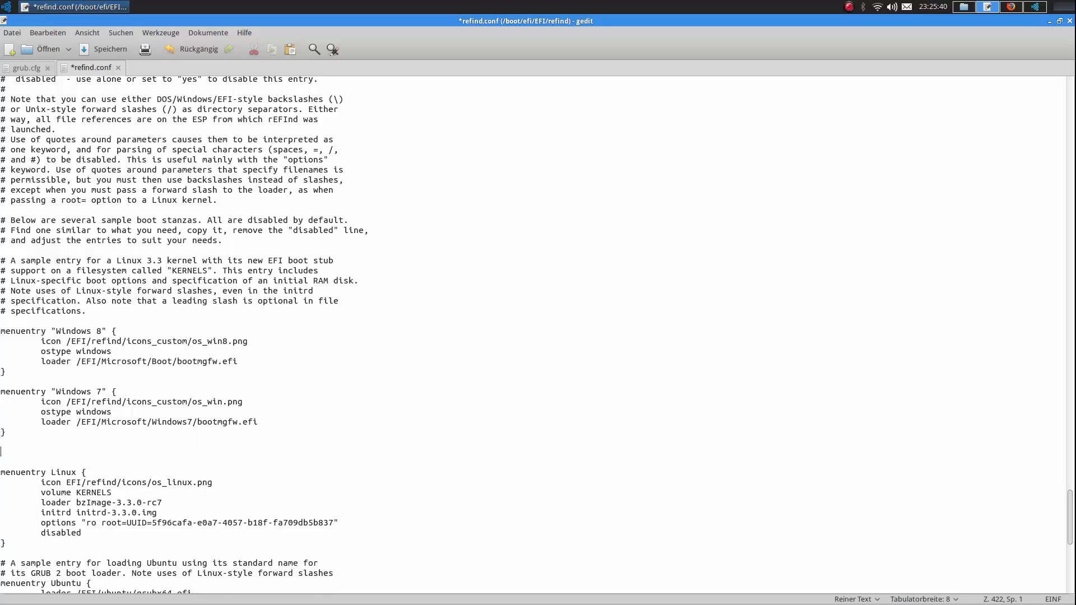
type("me")
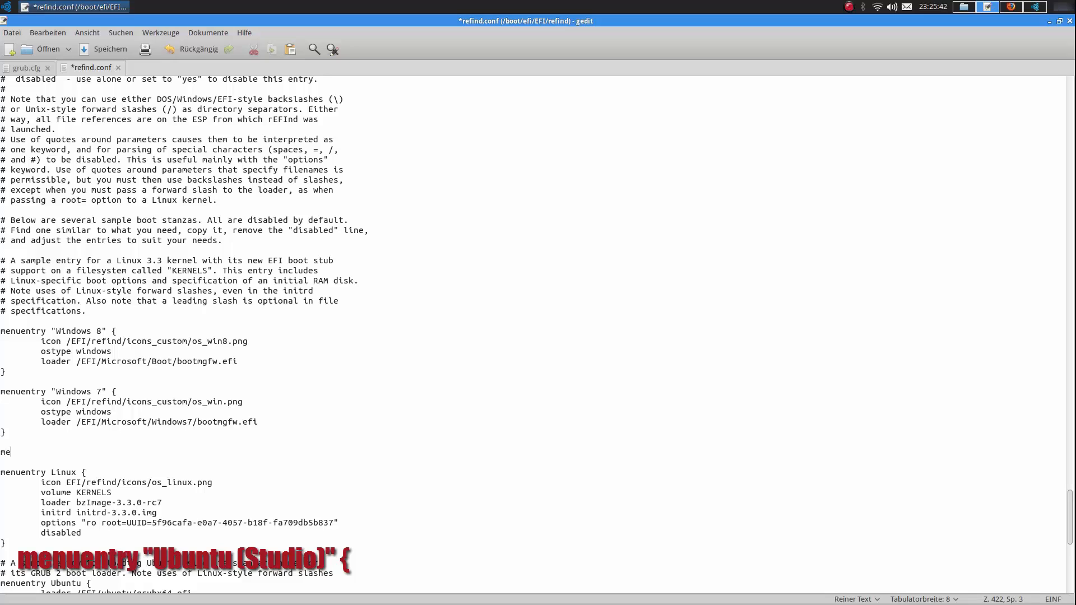
type("nuentry \"Ubuntuf")
key("BackSpace")
type("Studio")
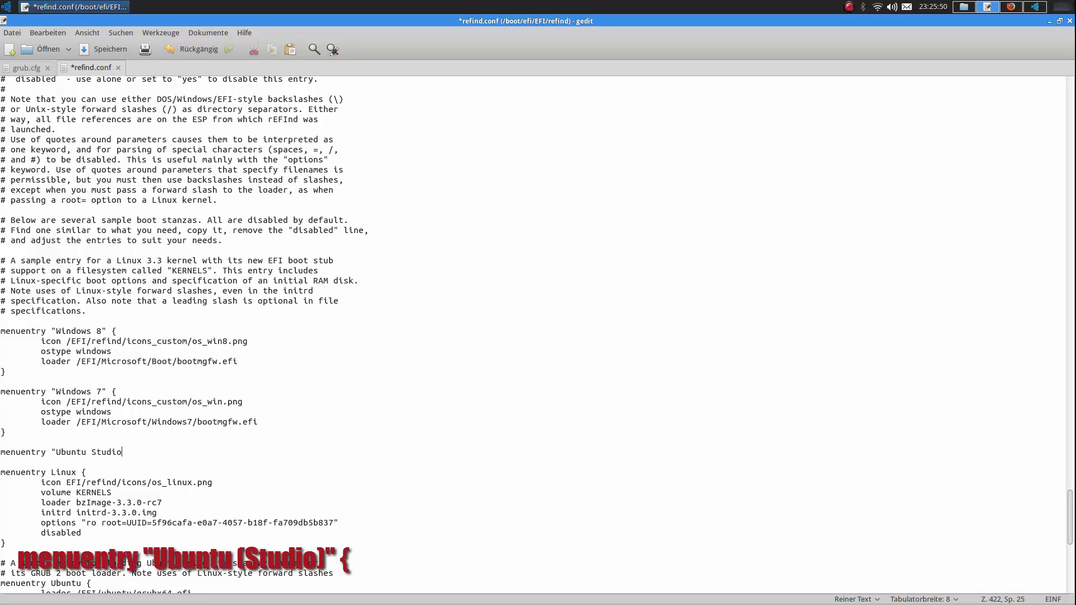
type("\"")
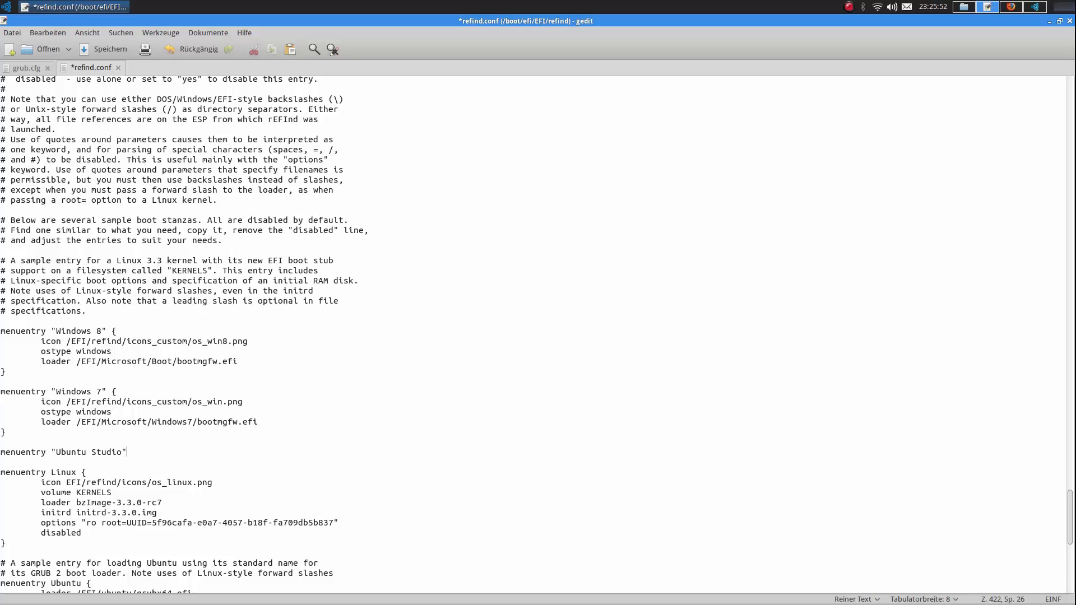
type(" {")
- Start an icon line in the Ubuntu Studio entry, then switch to the file manager and copy os_ubuntustudio.png from icons_custom
key("Return")
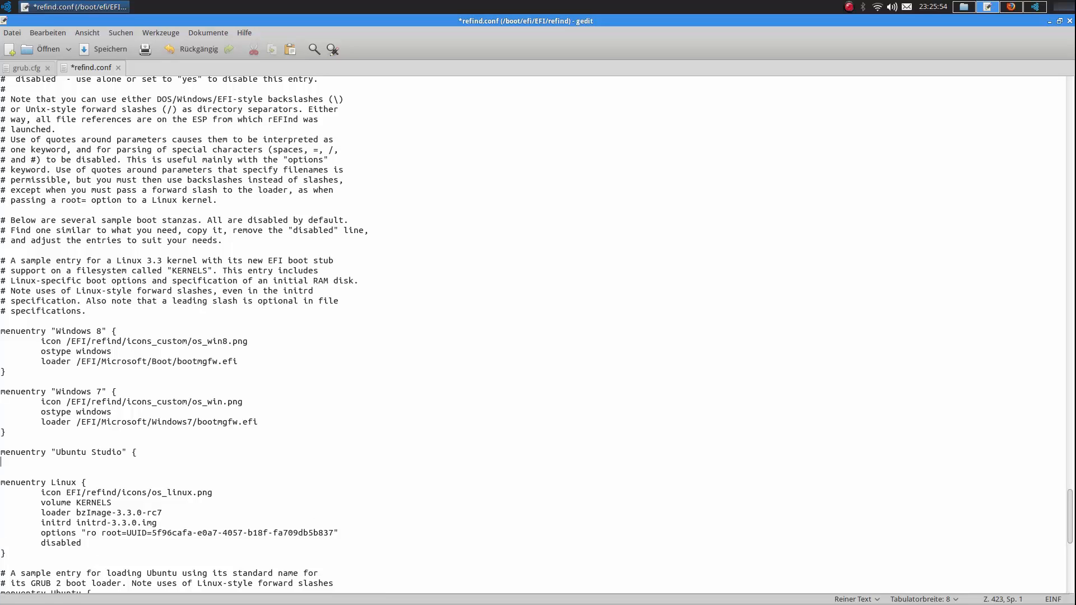
type("icon")
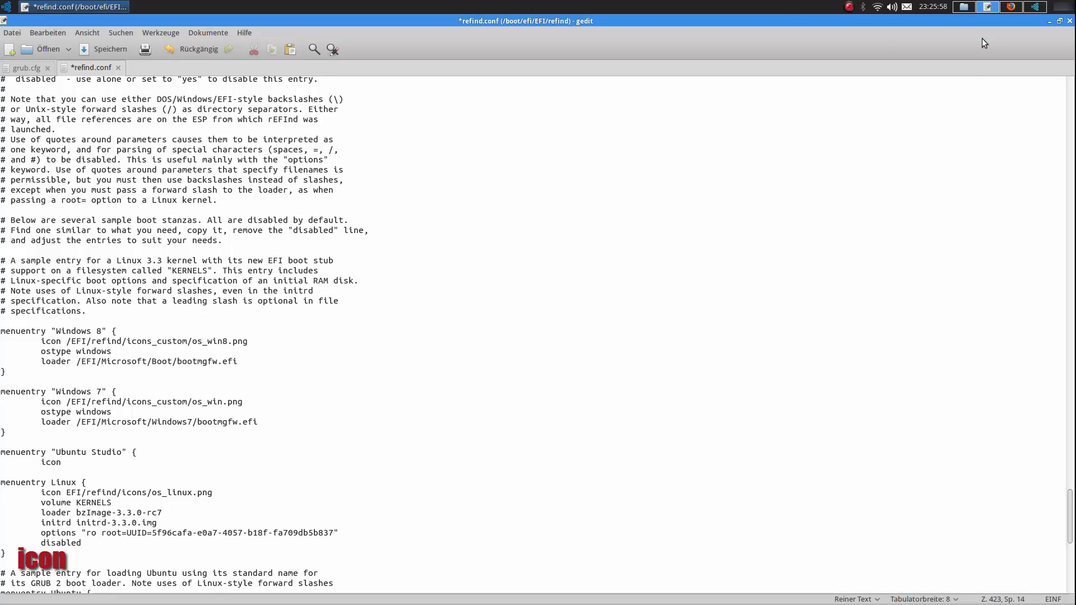
left_click(971, 7)
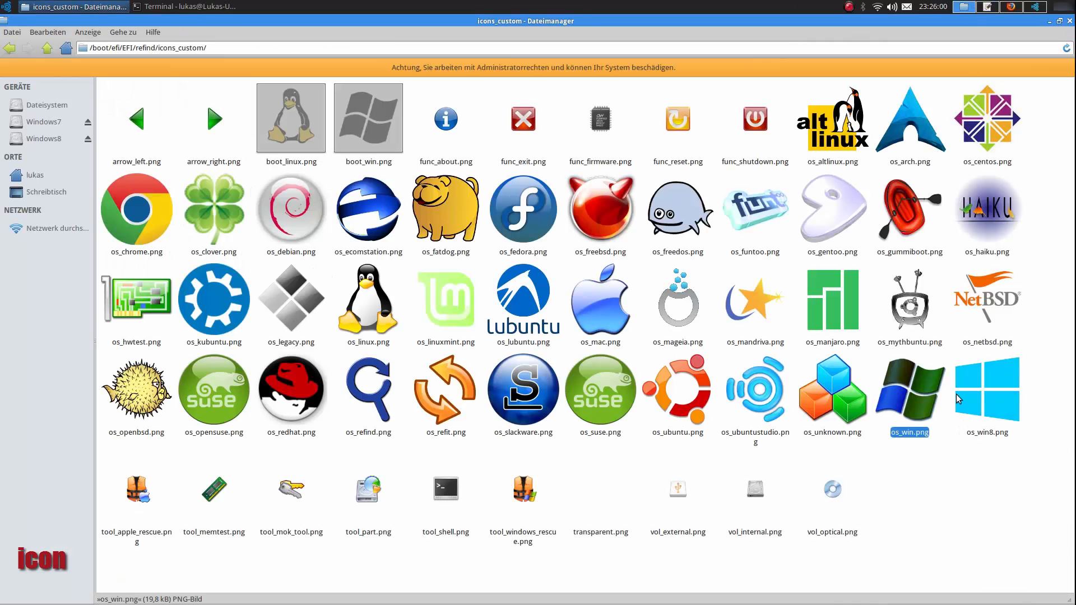
left_click(735, 392)
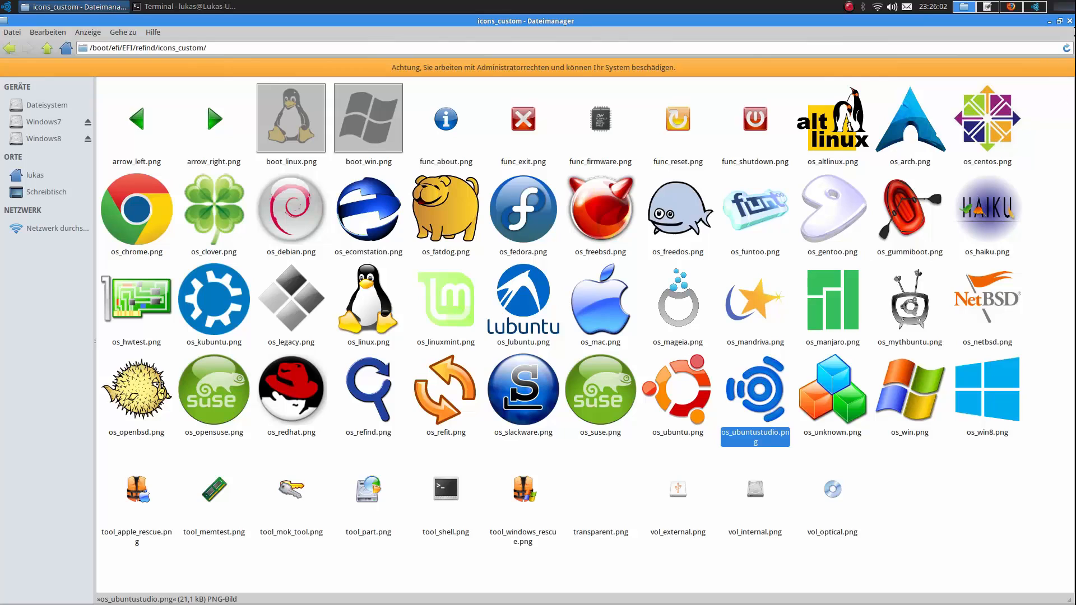
- Back in refind.conf, complete the Ubuntu Studio entry's icon line with the path /EFI/refind/icons_custom/os_ubuntustudio.png, without the /boot/efi prefix
left_click(986, 6)
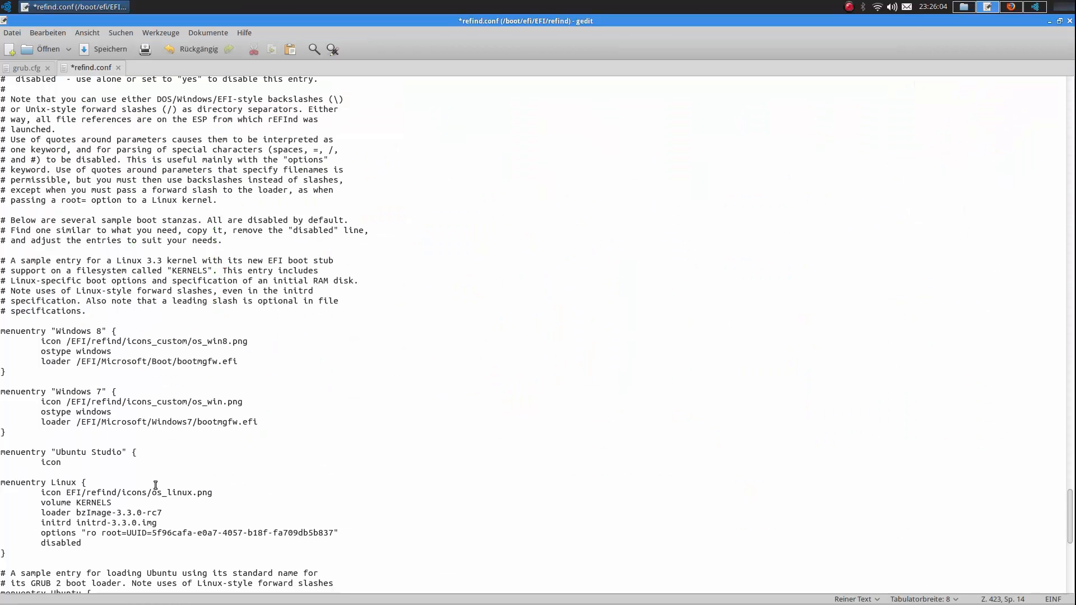
type("/boot/efi/EFI/refind/icons_custom/os_ubuntustudio.png")
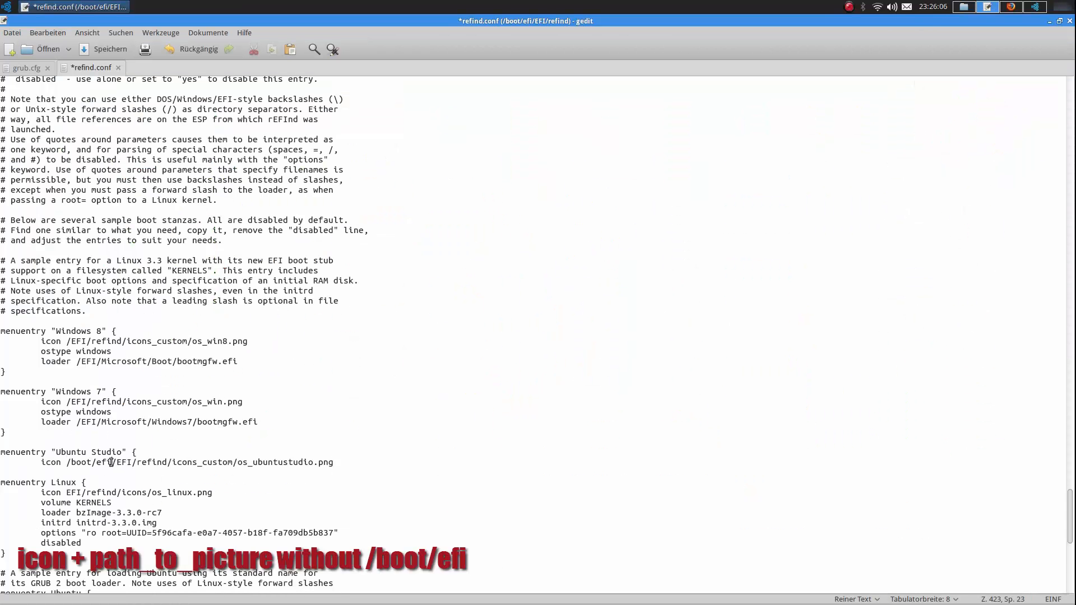
left_click_drag(112, 463, 71, 462)
key("Delete")
key("Delete")
key("End")
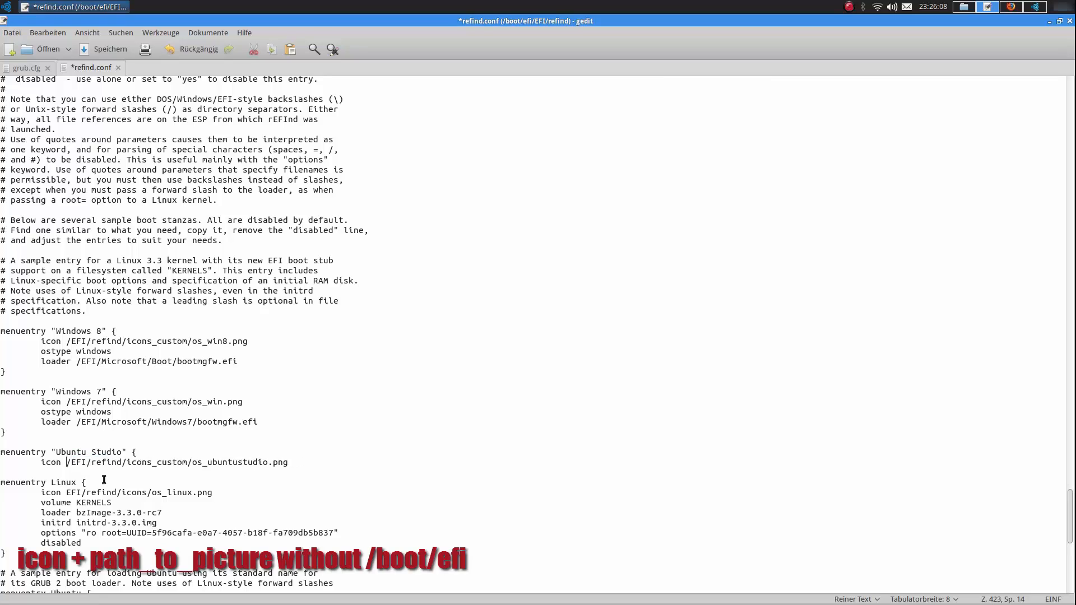
- Below the icon line of the Ubuntu Studio entry, add the line 'volume "Ubuntu Studio"'
key("Return")
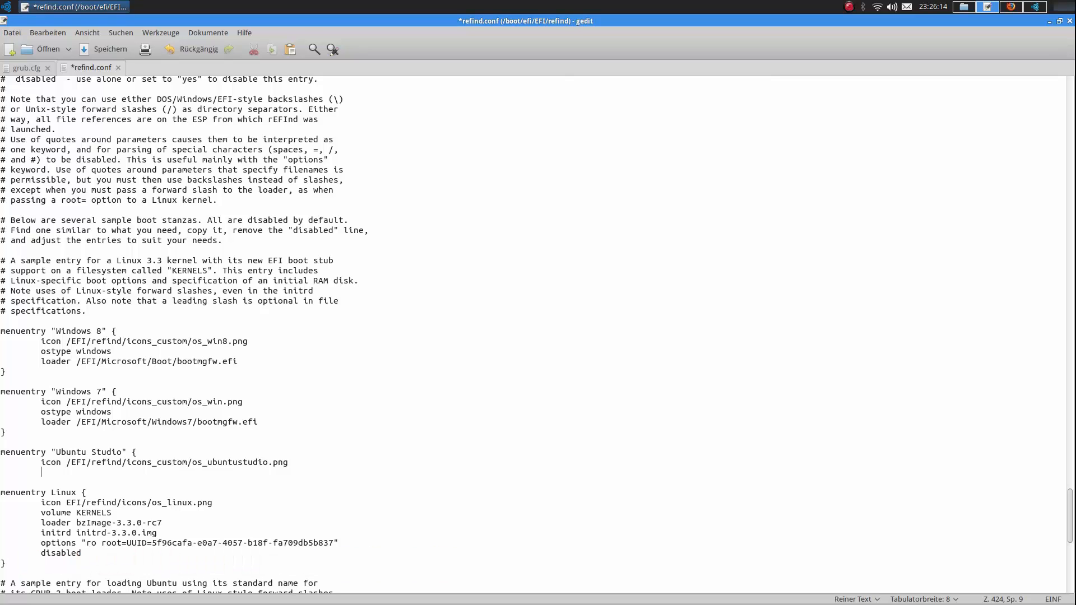
type("volume")
type("\"ubuntu")
key("BackSpace")
key("BackSpace")
key("BackSpace")
key("BackSpace")
key("BackSpace")
key("BackSpace")
type("Ubuntu St")
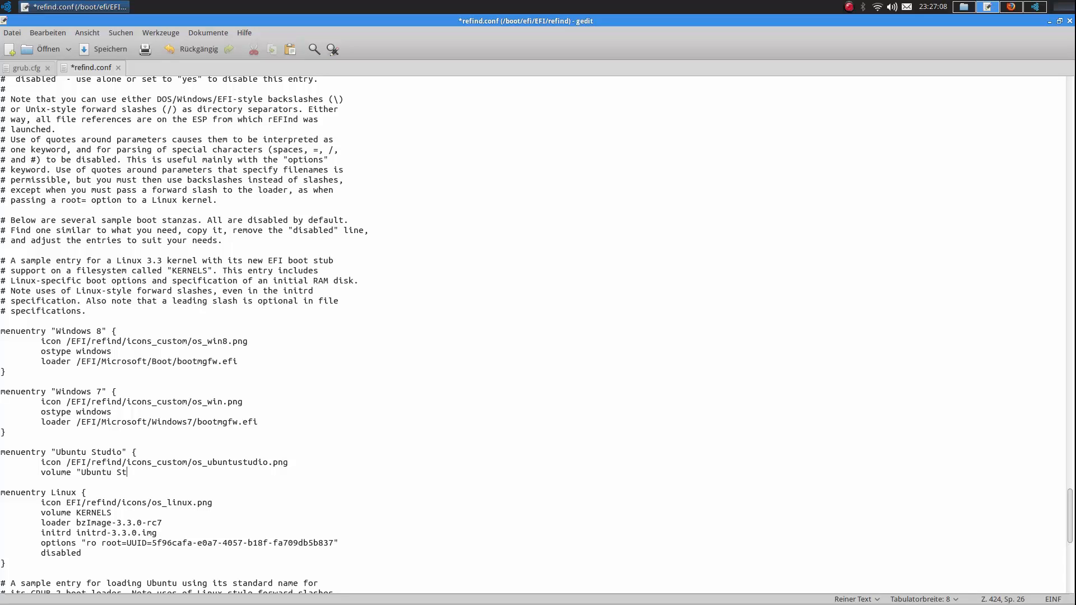
type("udio\"")
- Close the Ubuntu Studio entry with a brace and add the line 'ostype linux' plus an empty indented line above it
key("Return")
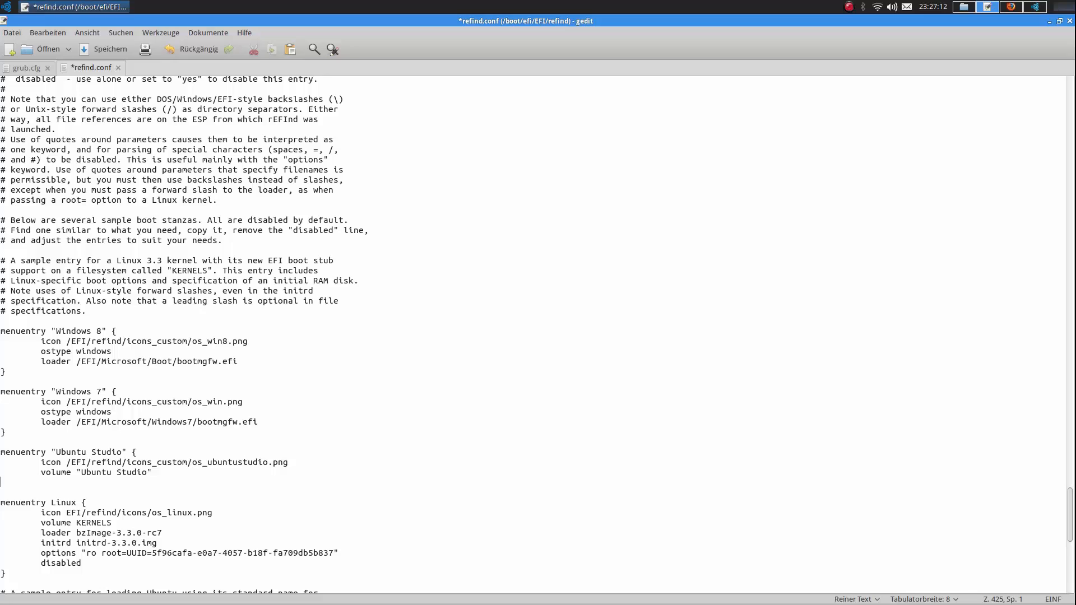
type("}")
key("Return")
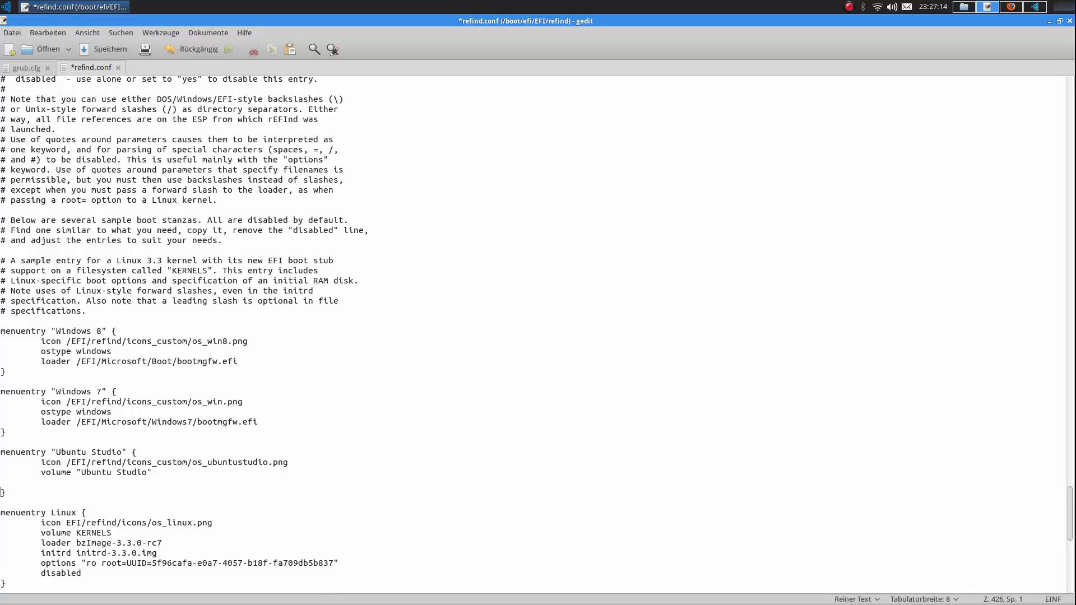
key("Up")
type("ostype linux")
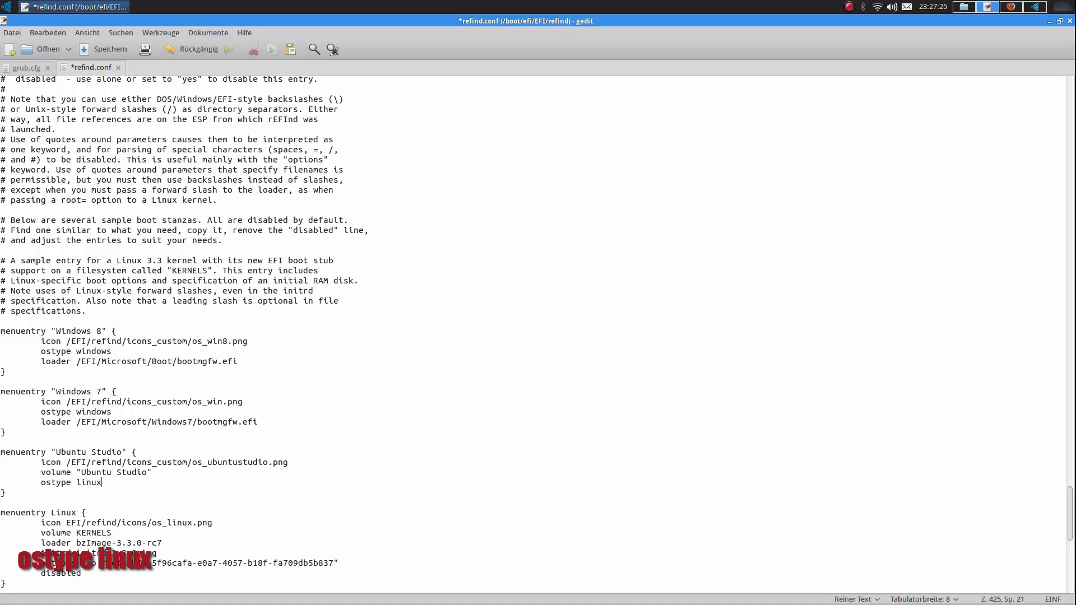
key("Return")
key("Tab")
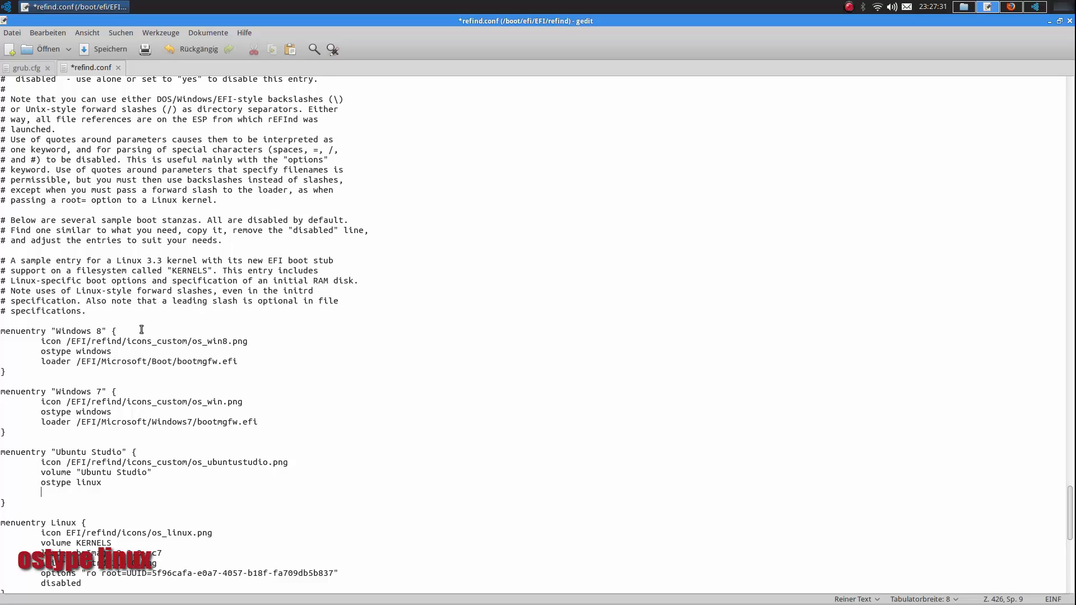
- In grub.cfg, find the 'Ubuntu (lowlatency)' menuentry and copy its last two lines, linux and initrd
left_click(32, 66)
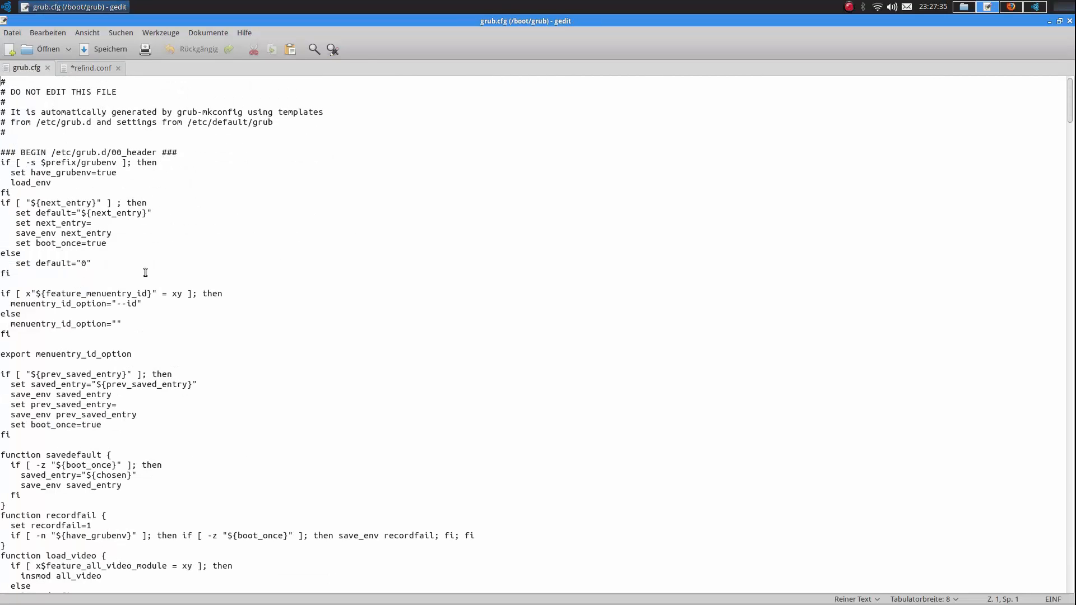
scroll(155, 269, "down", 8)
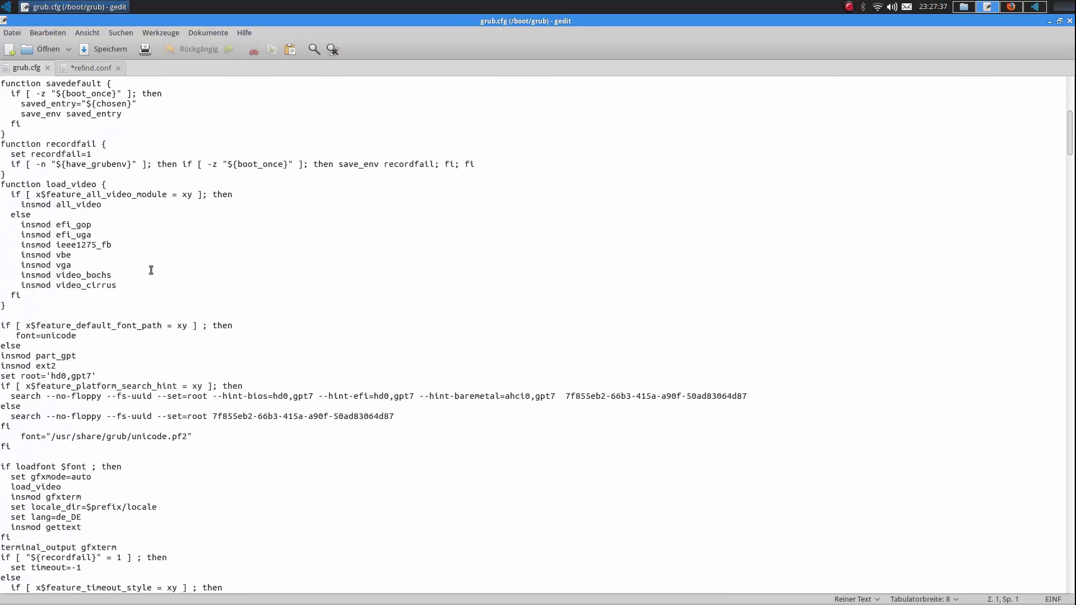
scroll(159, 270, "down", 10)
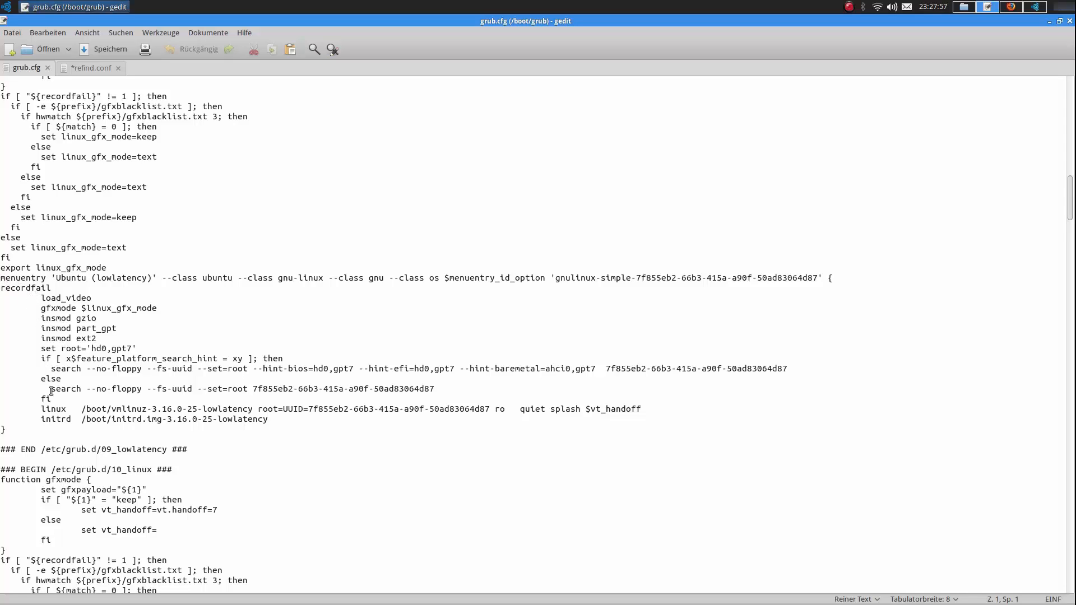
left_click(7, 430)
left_click_drag(152, 278, 89, 292)
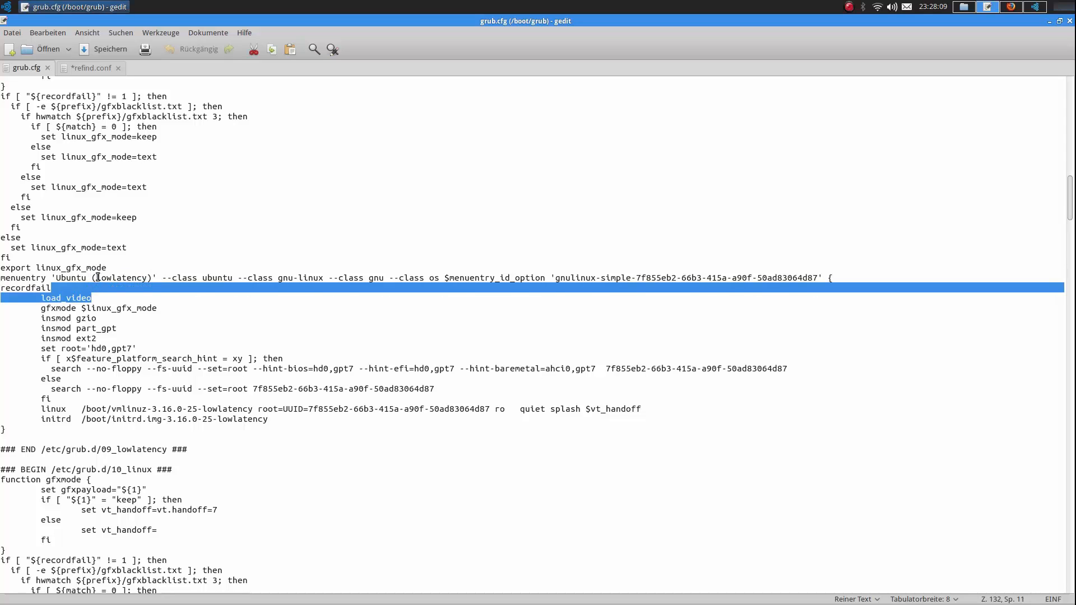
left_click(99, 280)
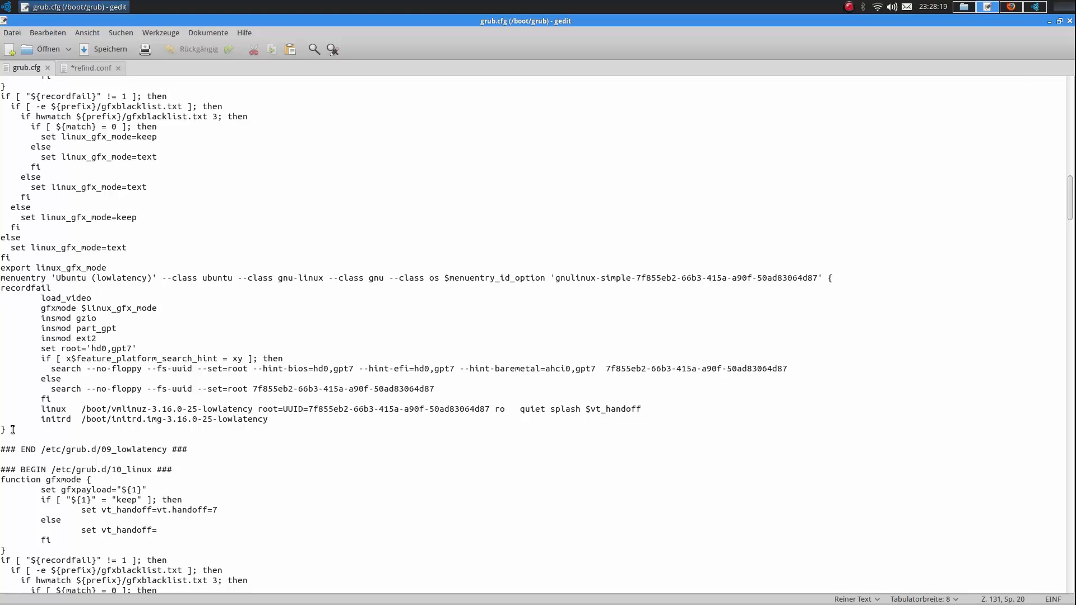
left_click_drag(829, 278, 837, 279)
left_click_drag(7, 430, 0, 430)
left_click_drag(41, 409, 291, 419)
key("ctrl+c")
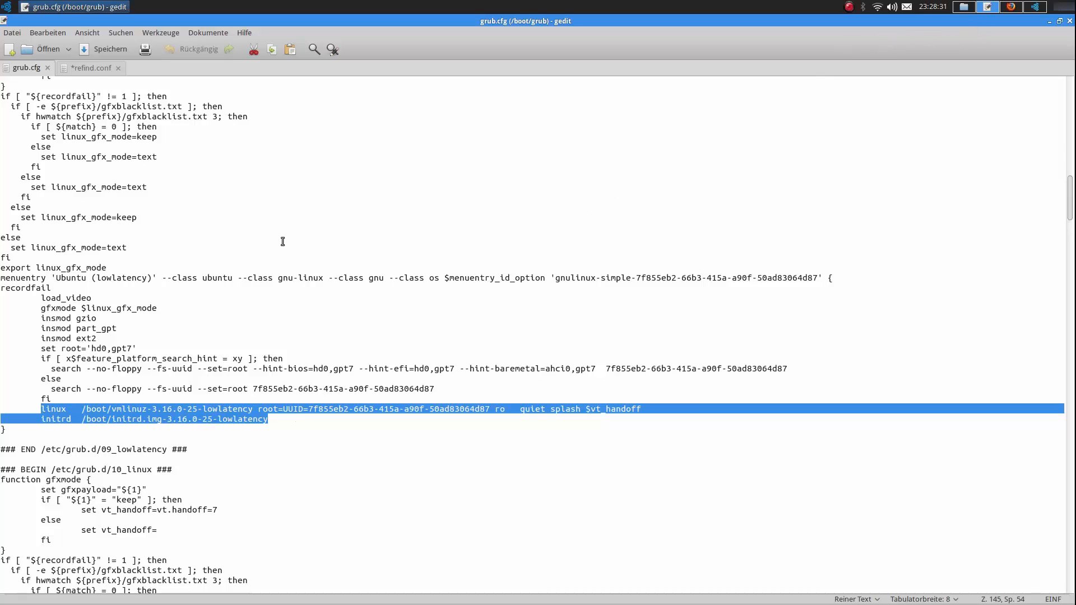
- Paste the copied lines below 'ostype linux' in refind.conf's Ubuntu Studio entry and change the keyword linux to loader
left_click(93, 67)
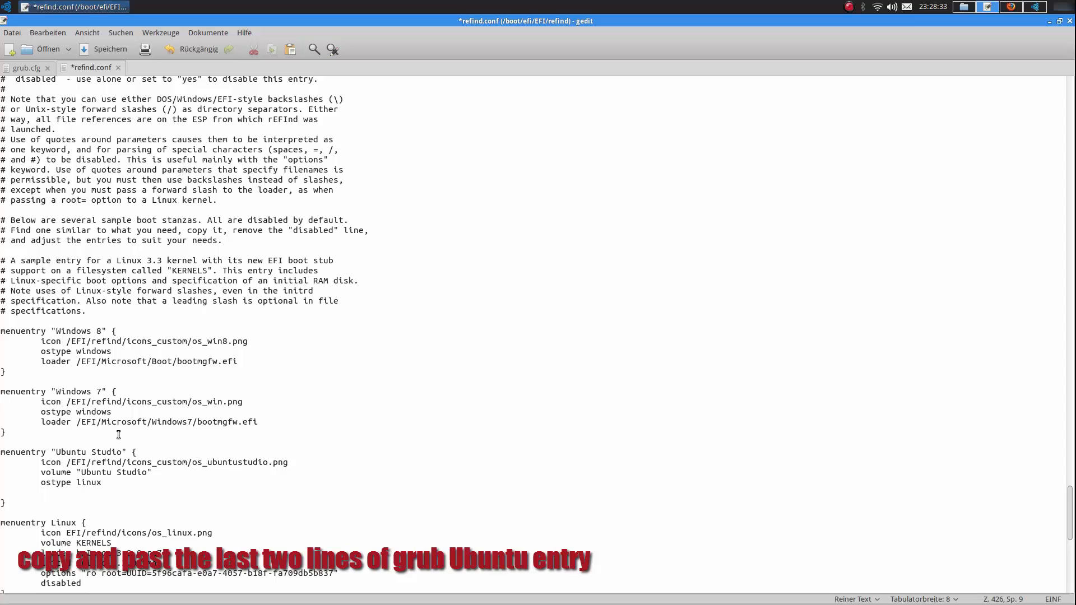
key("ctrl+v")
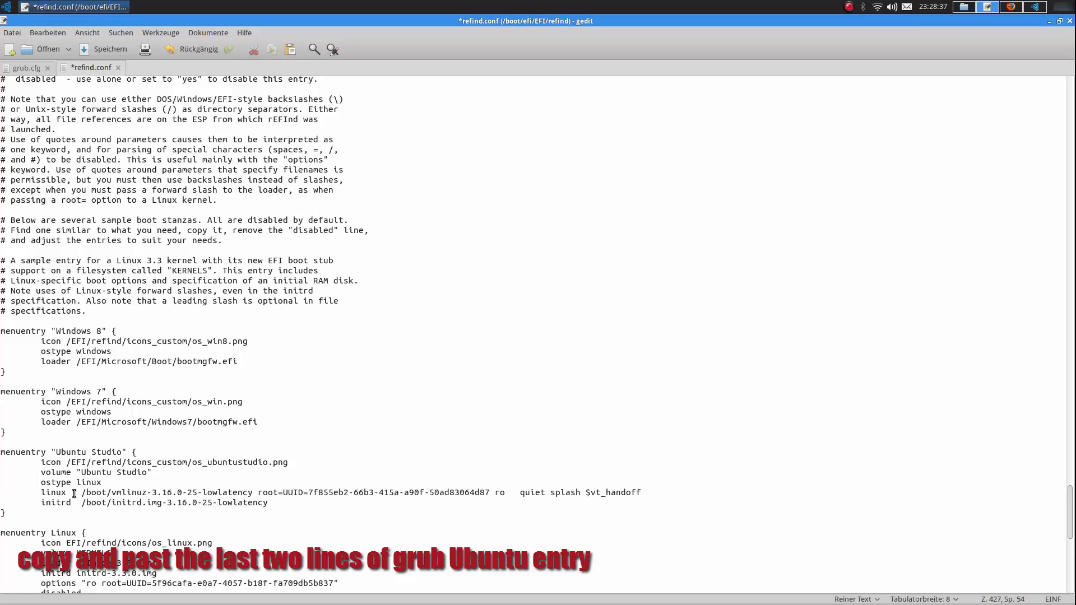
left_click_drag(45, 492, 66, 493)
type("oader")
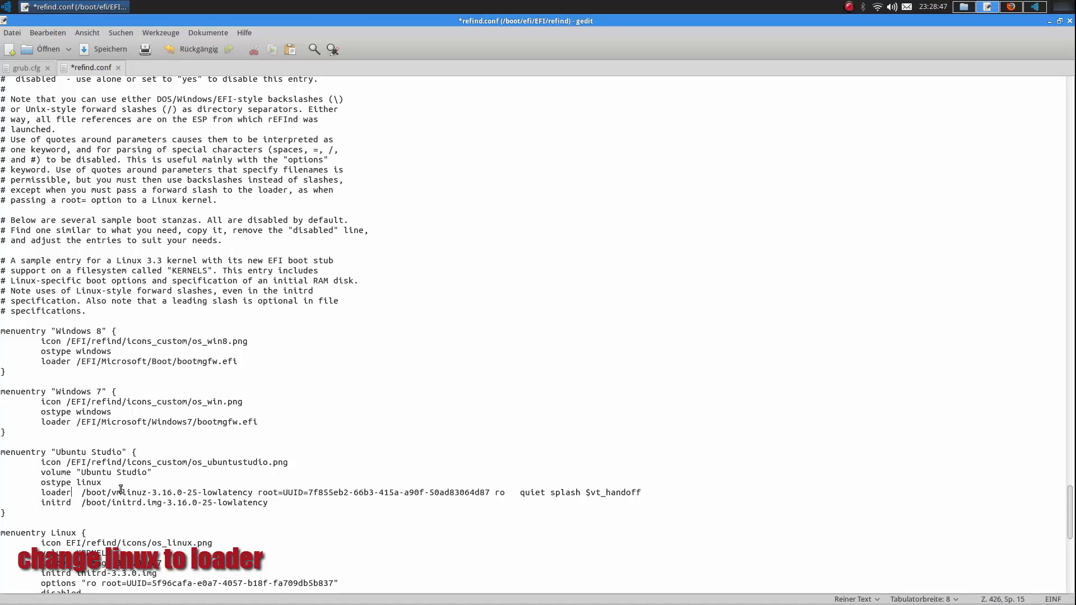
- Split the loader line before root=UUID, putting the kernel parameters on an indented line of their own as options enclosed in double quotes
left_click(253, 493)
key("Delete")
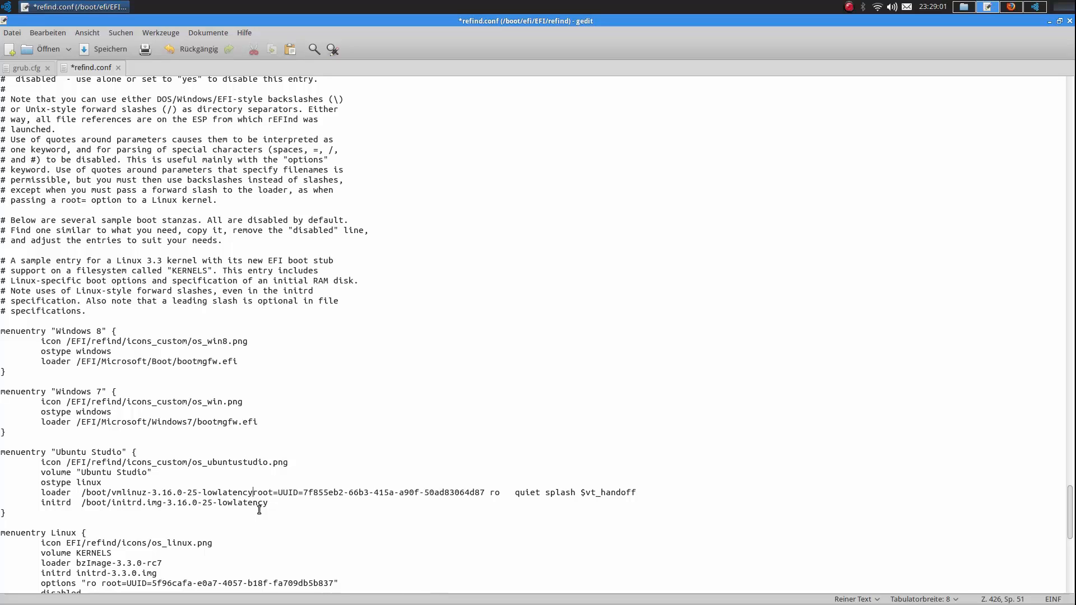
key("Return")
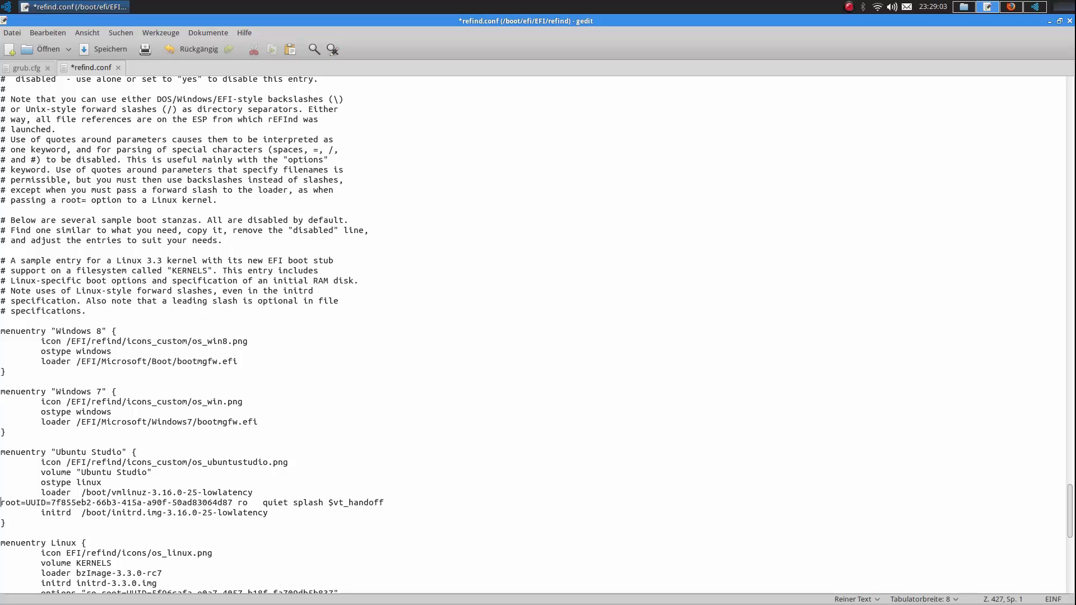
key("Tab")
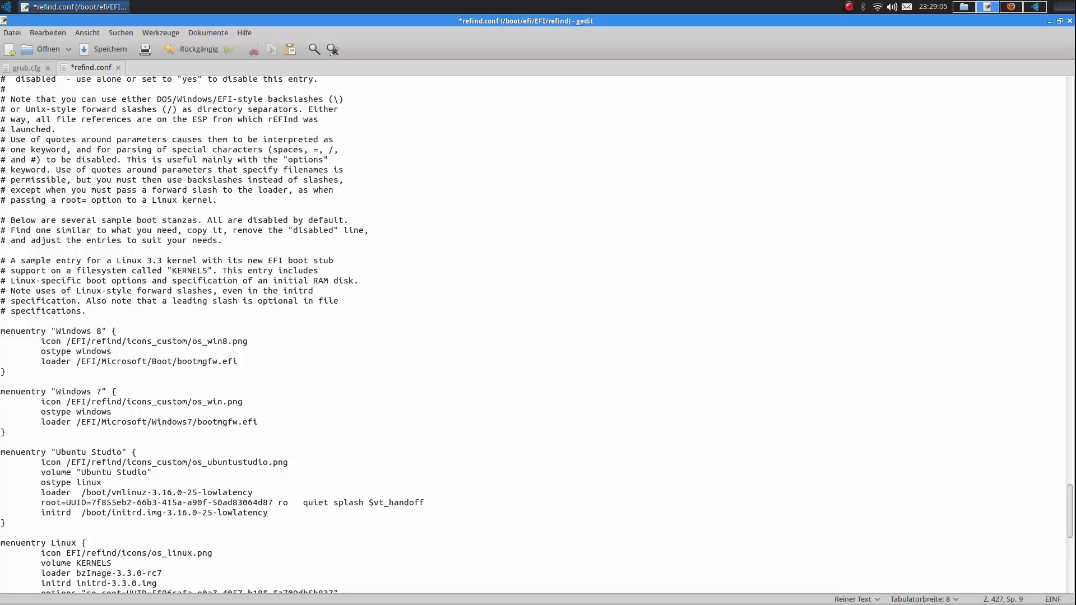
type("options")
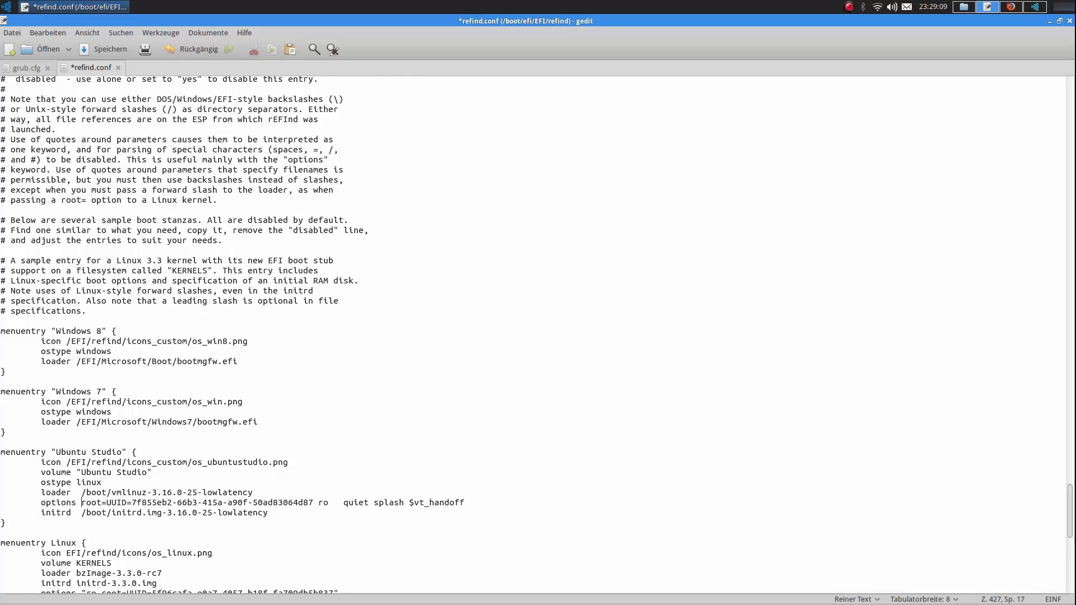
type(" \"")
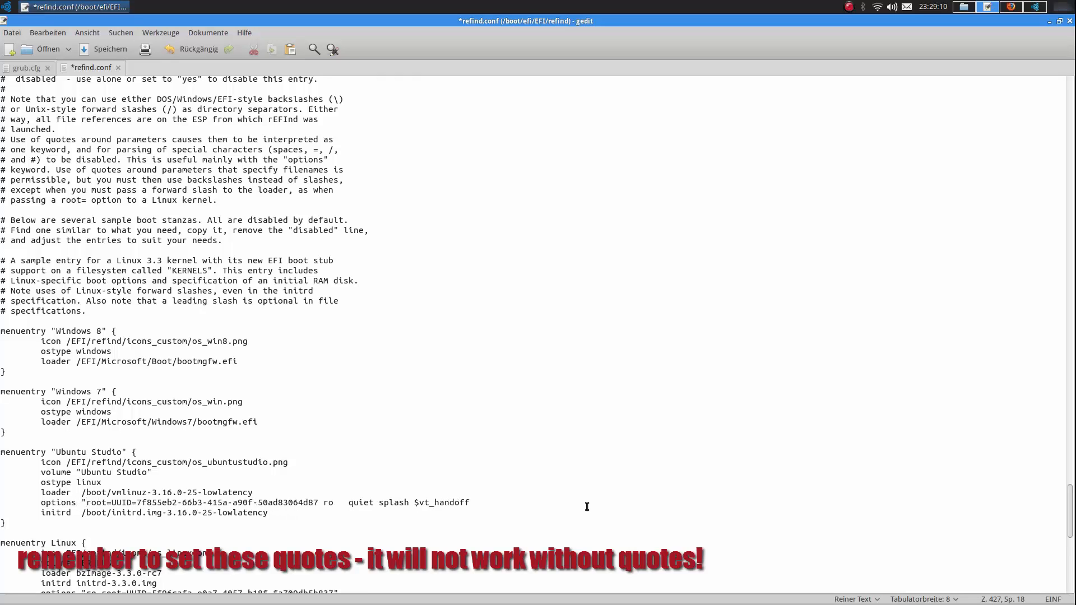
left_click(514, 504)
type("\"")
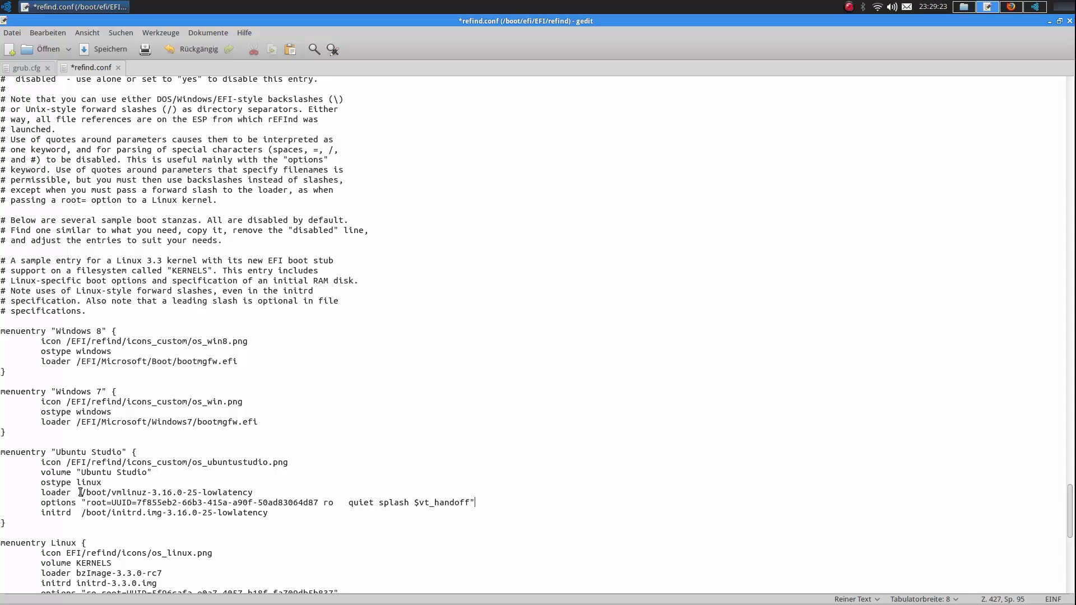
- Review the Ubuntu Studio entry's loader, options and initrd lines and the sample entries below it
left_click_drag(82, 493, 348, 493)
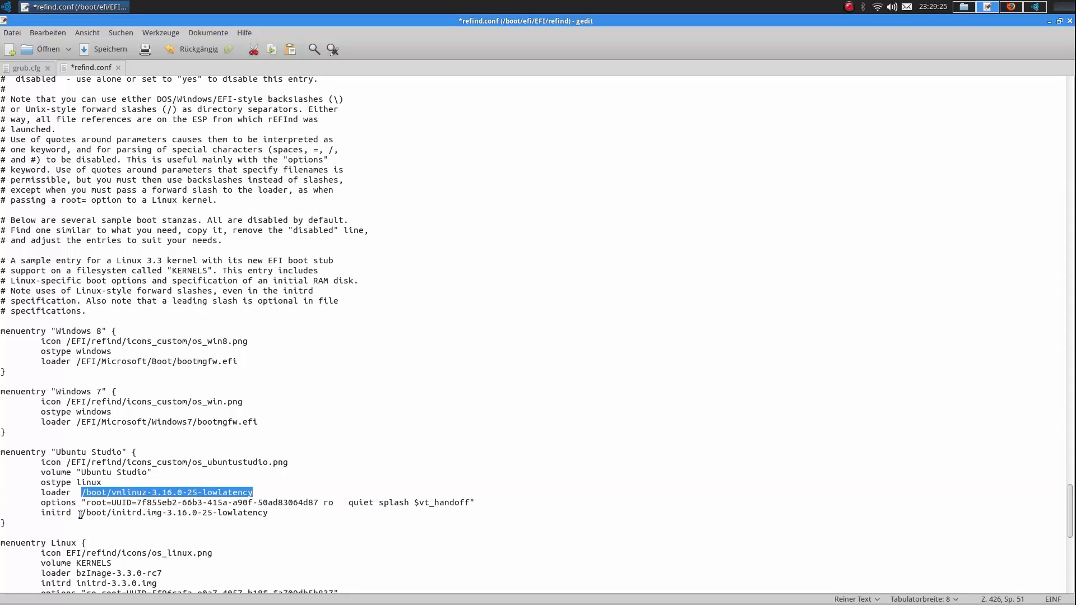
left_click_drag(82, 513, 277, 513)
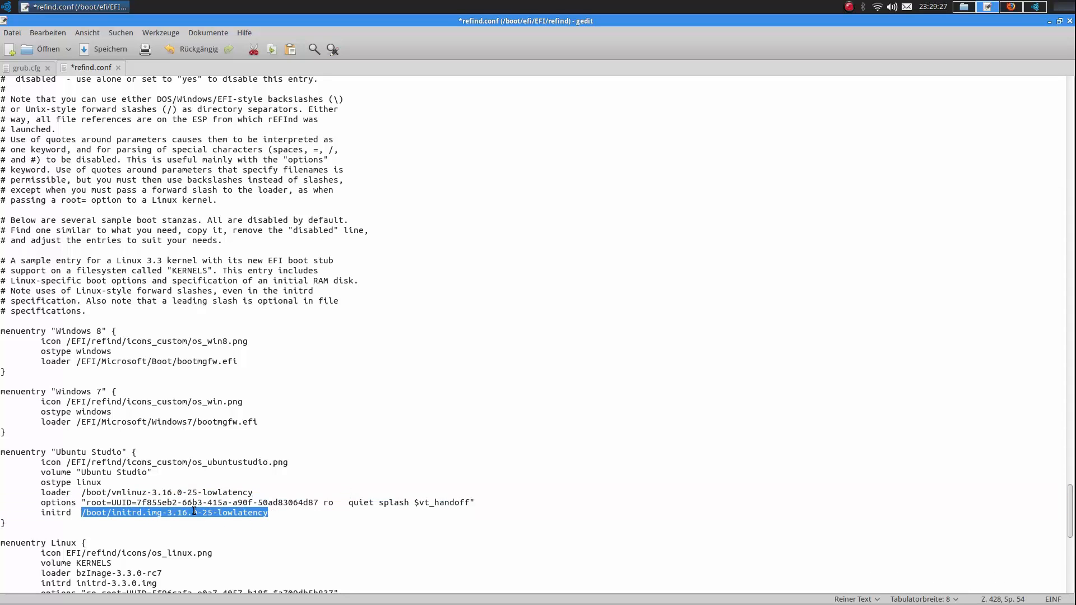
left_click(85, 502)
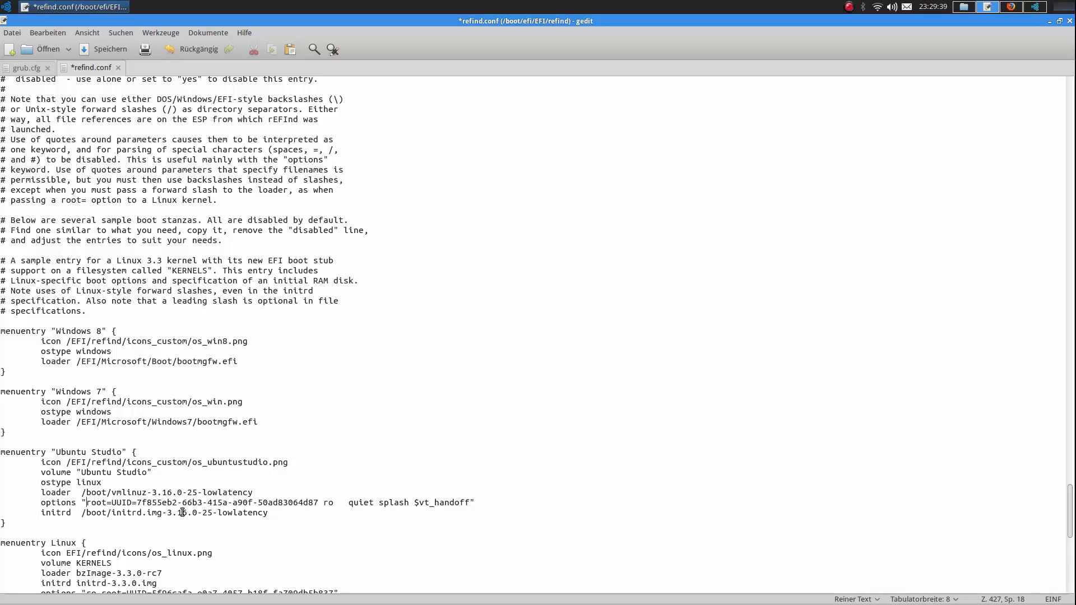
left_click(271, 513)
left_click_drag(41, 513, 433, 515)
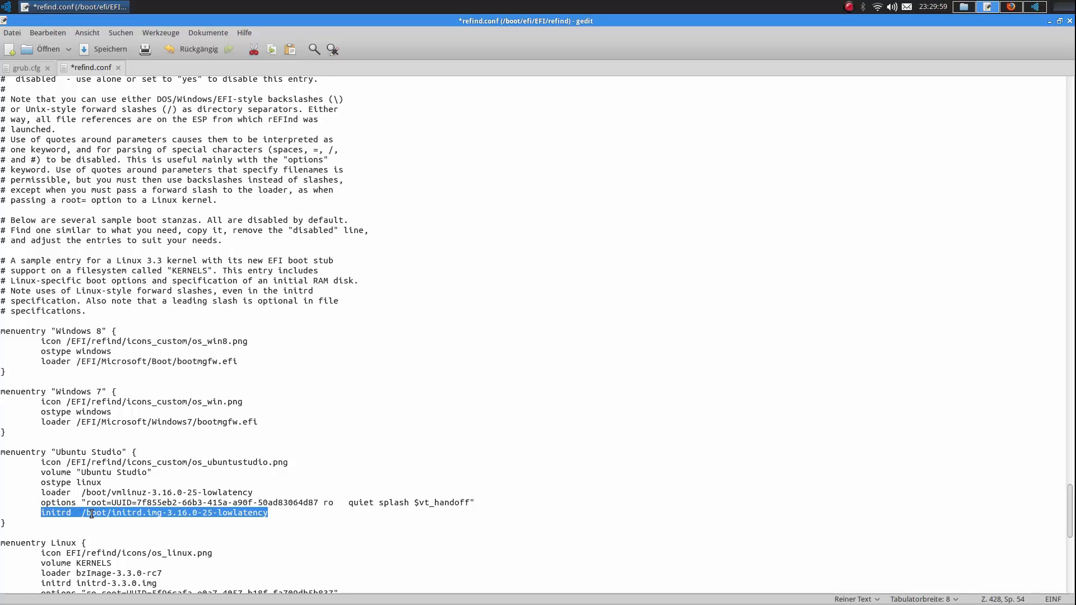
left_click(295, 513)
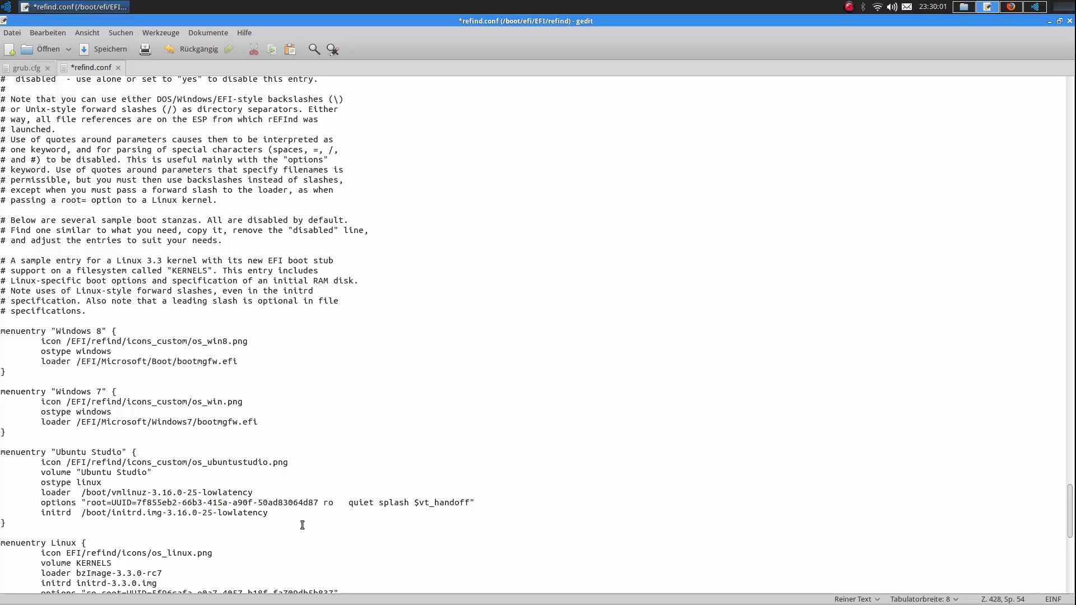
left_click(131, 522)
scroll(131, 523, "down", 9)
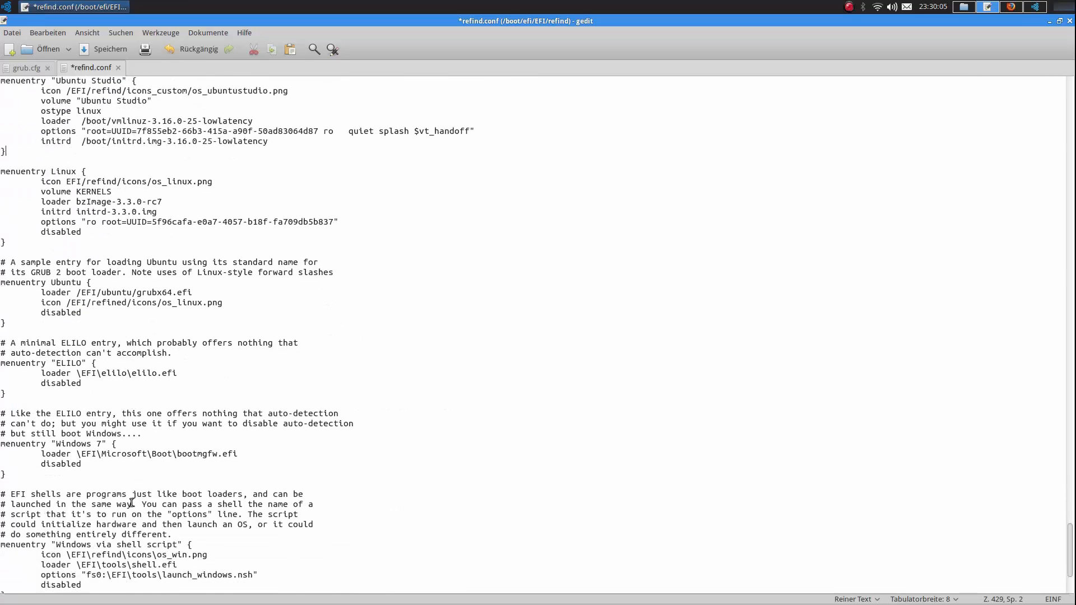
scroll(133, 492, "up", 2)
scroll(93, 210, "up", 3)
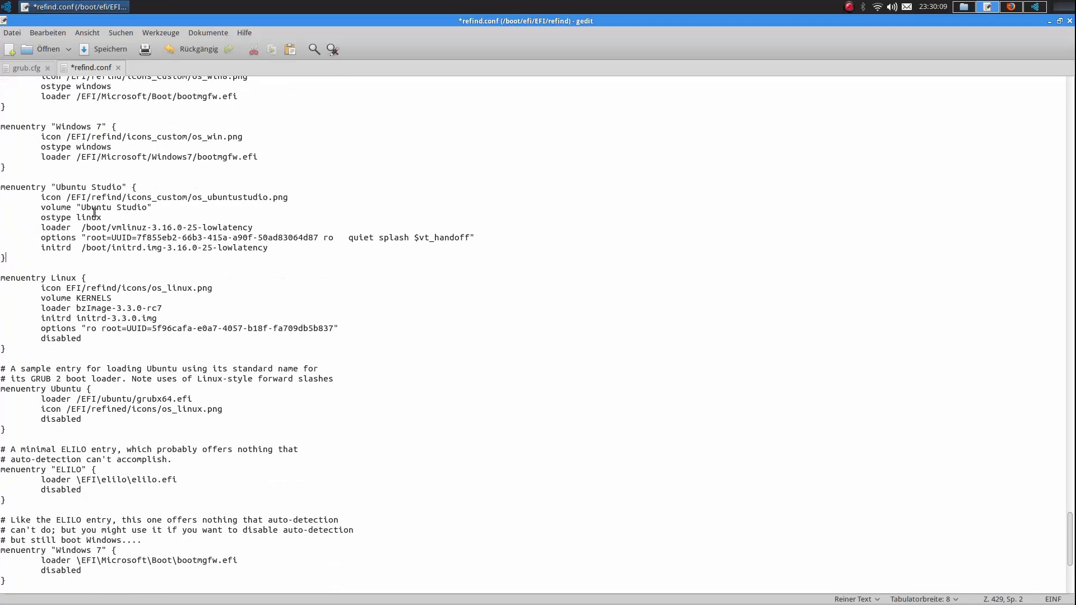
- Save the edited refind.conf with its custom menu entries and close the text editor
scroll(93, 121, "up", 1)
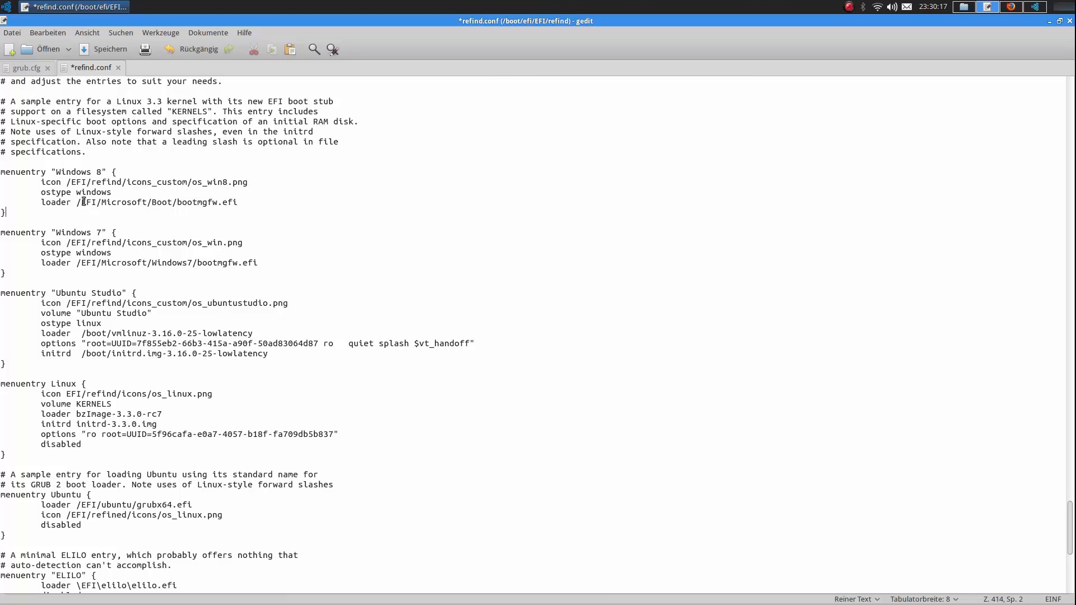
left_click(104, 50)
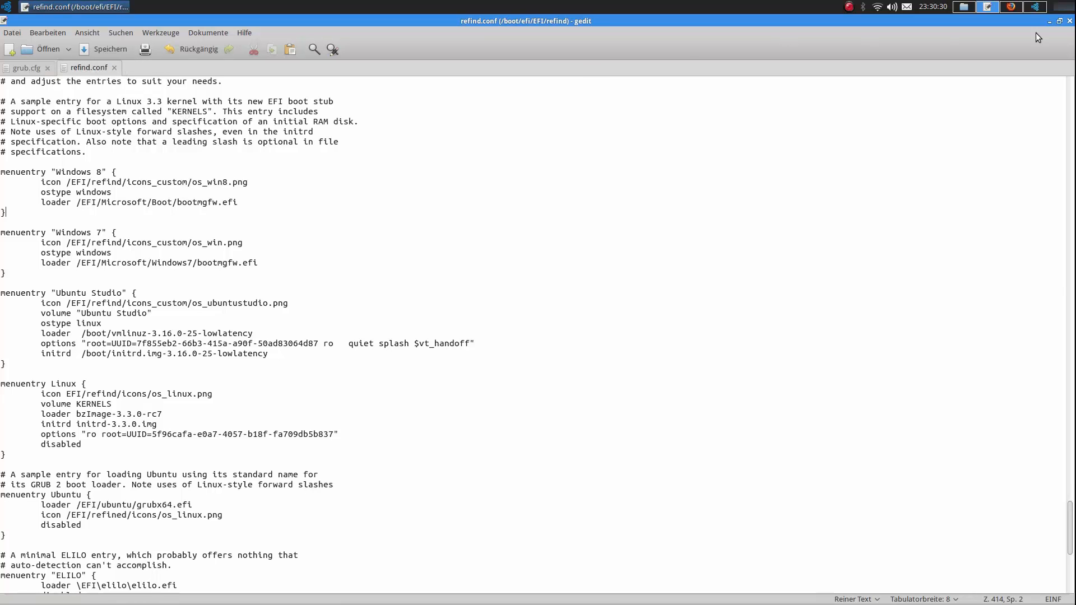
left_click(1069, 21)
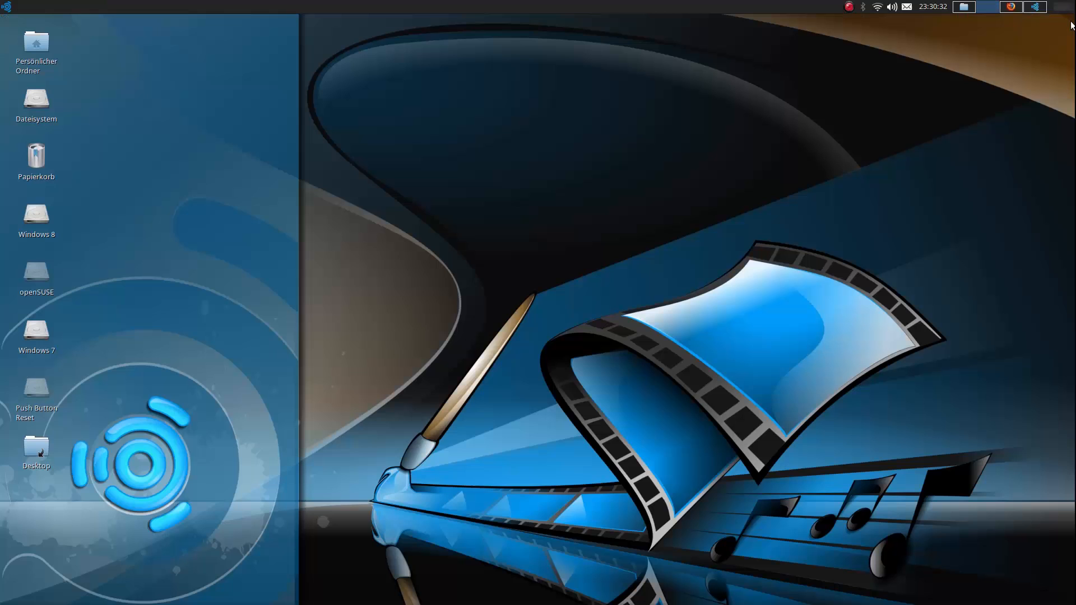
- Switch to Firefox and close it, then switch to GIMP and start closing the unnamed 128x128 image
left_click(1012, 9)
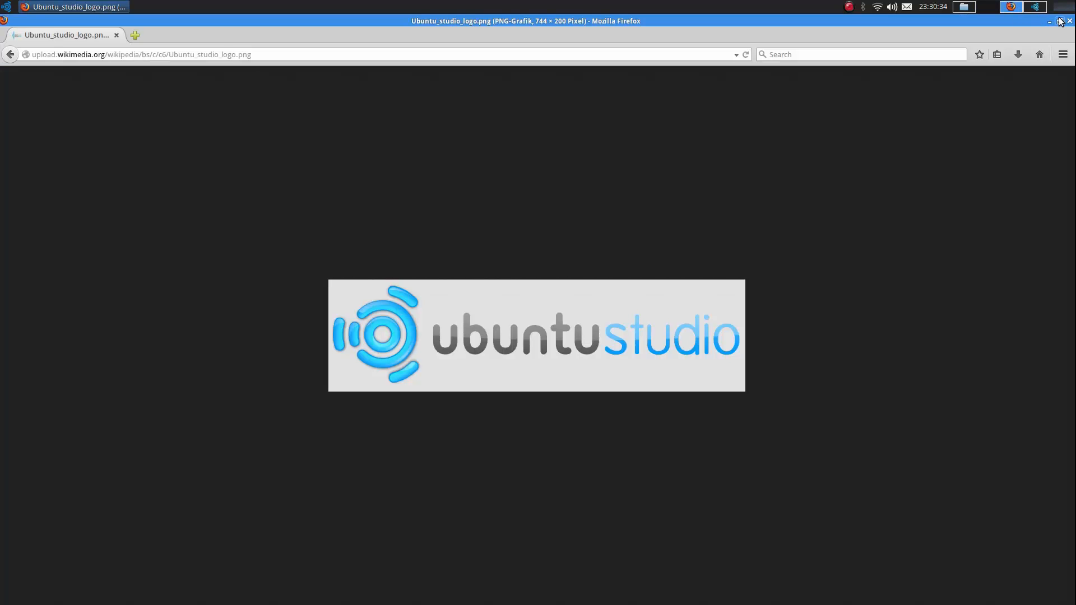
left_click(1070, 24)
left_click(1041, 10)
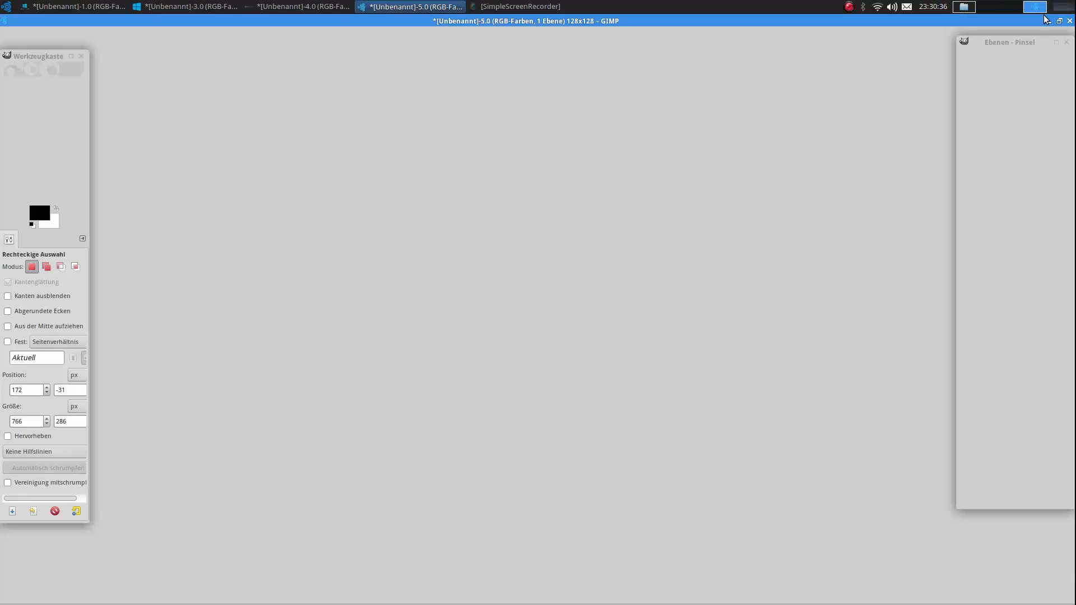
left_click(1069, 21)
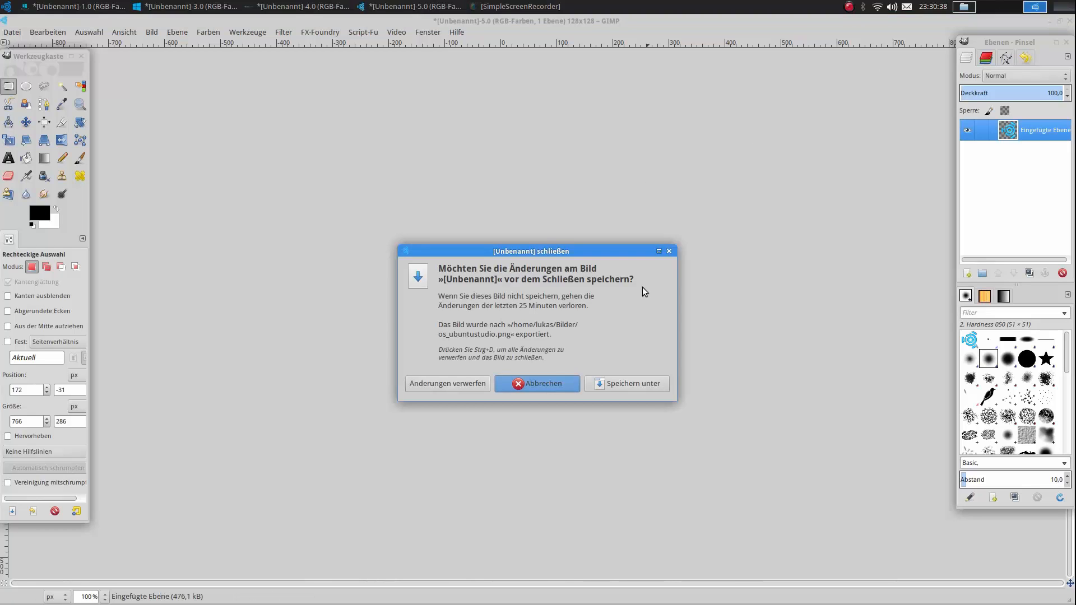